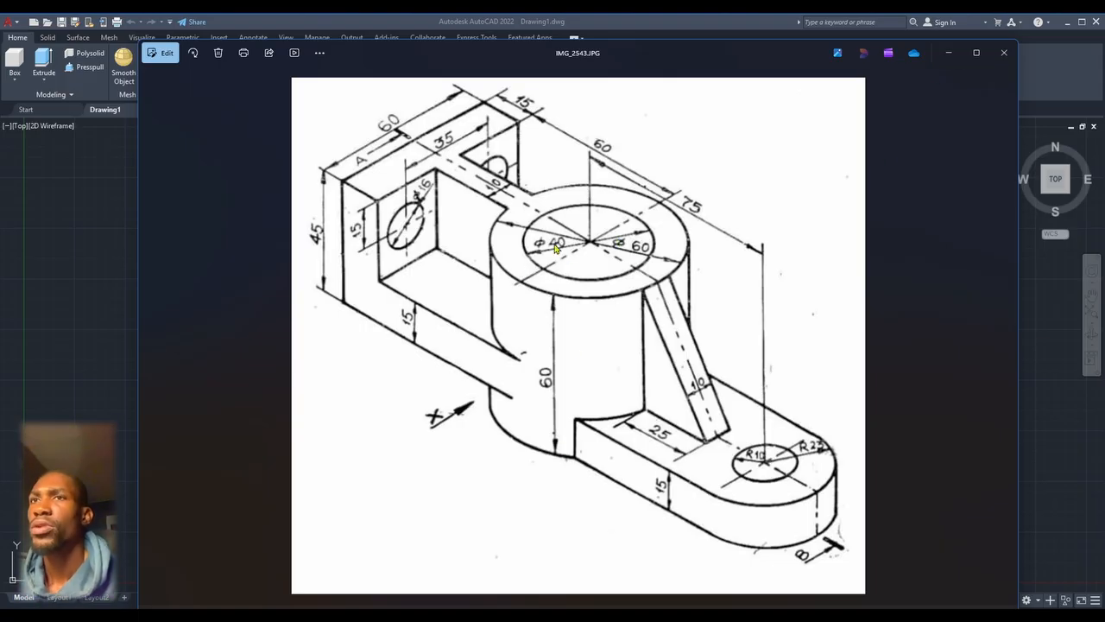
Step: Switch to AutoCAD and, in the home isometric view, draw a circle of diameter 60 centred at the origin
{"action": "left_click", "coordinate": [950, 53]}
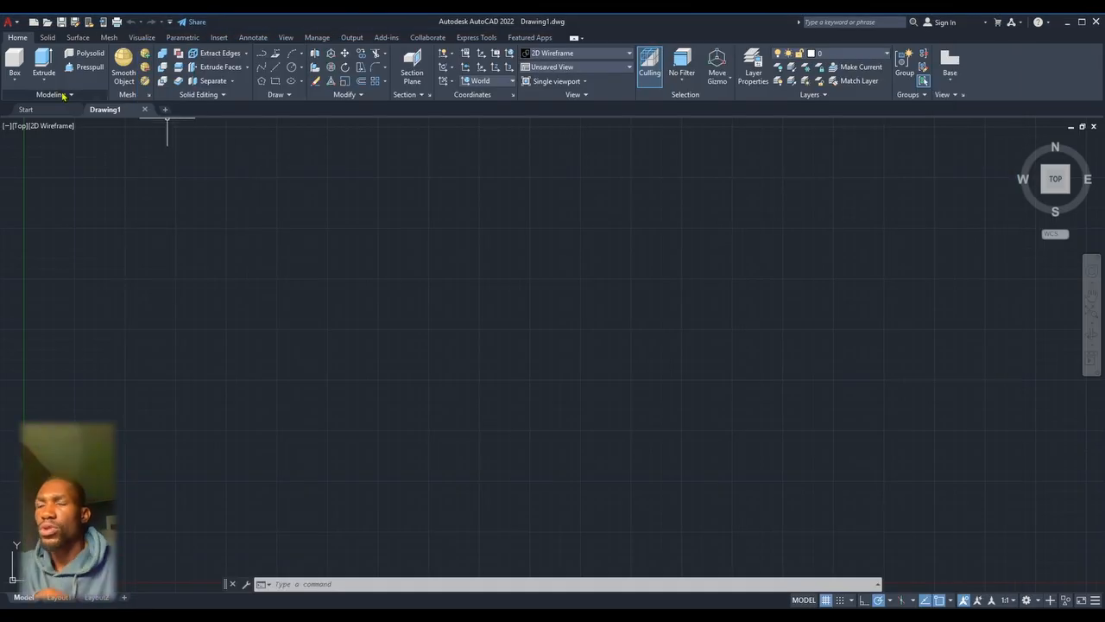
{"action": "left_click", "coordinate": [1043, 191]}
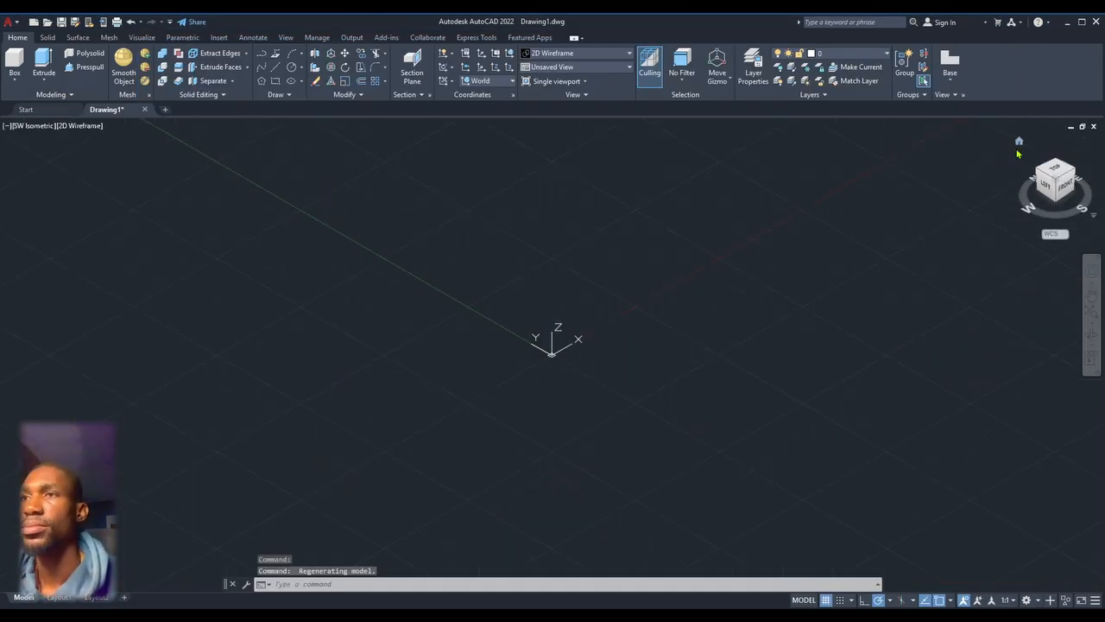
{"action": "left_click", "coordinate": [291, 67]}
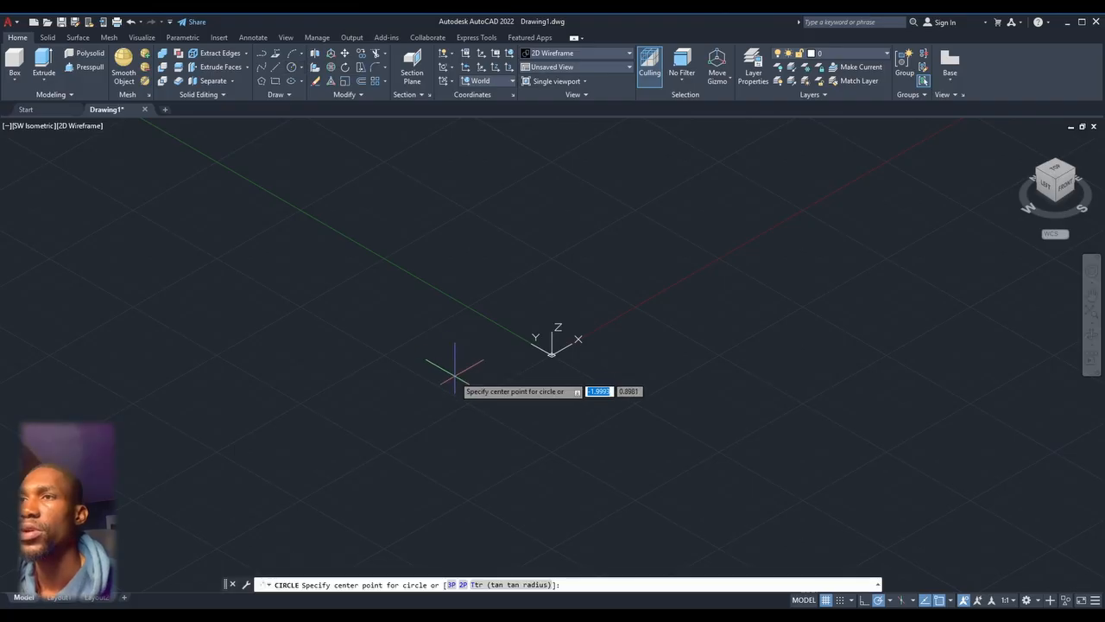
{"action": "left_click", "coordinate": [550, 354]}
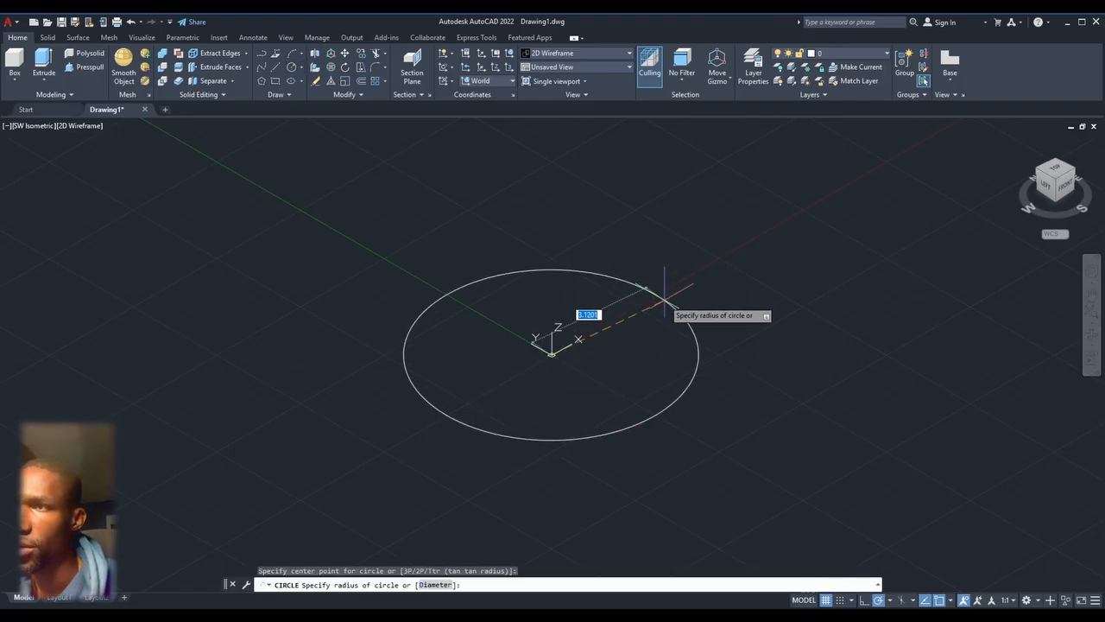
{"action": "type", "text": "D"}
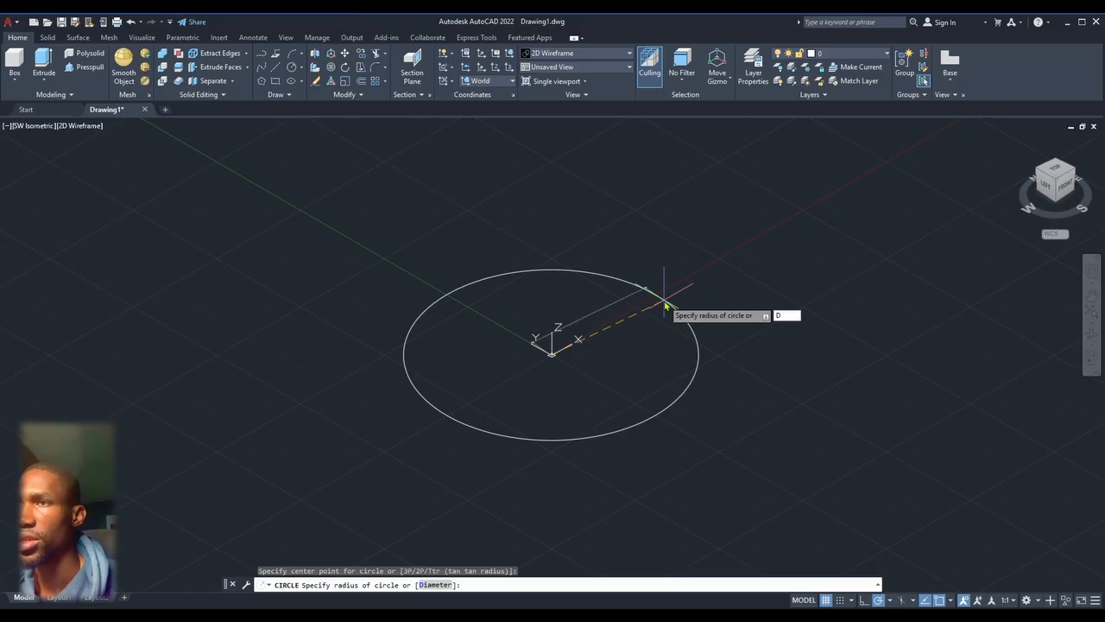
{"action": "key", "text": "Return"}
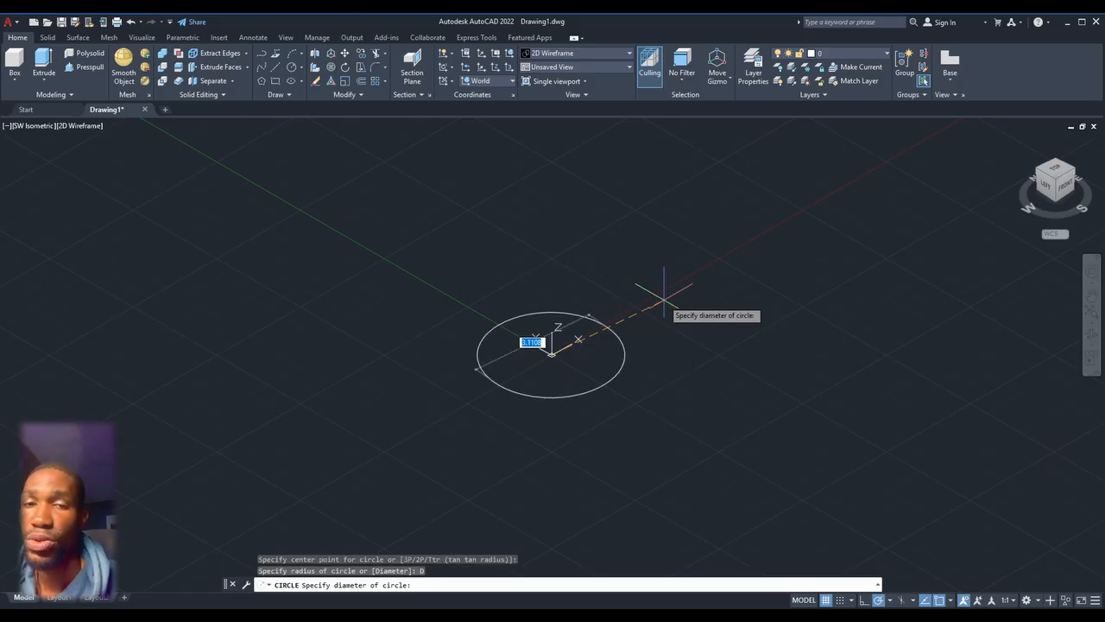
{"action": "type", "text": "60"}
{"action": "key", "text": "Return"}
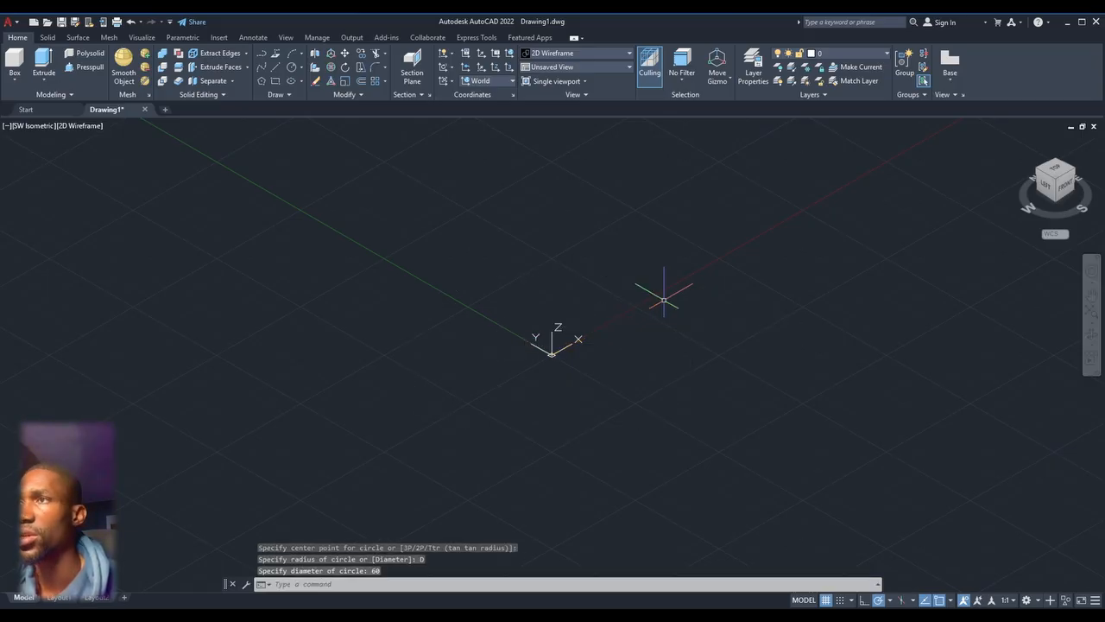
Step: Draw a second circle of radius 40 centred on the same point as the first circle
{"action": "left_click", "coordinate": [837, 614]}
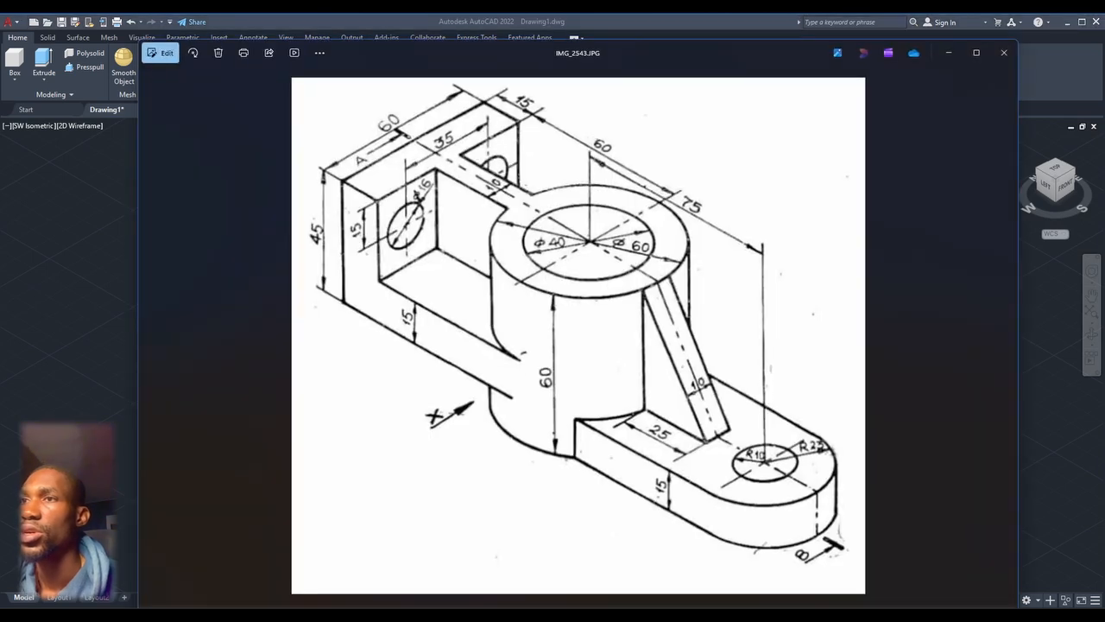
{"action": "left_click", "coordinate": [582, 614]}
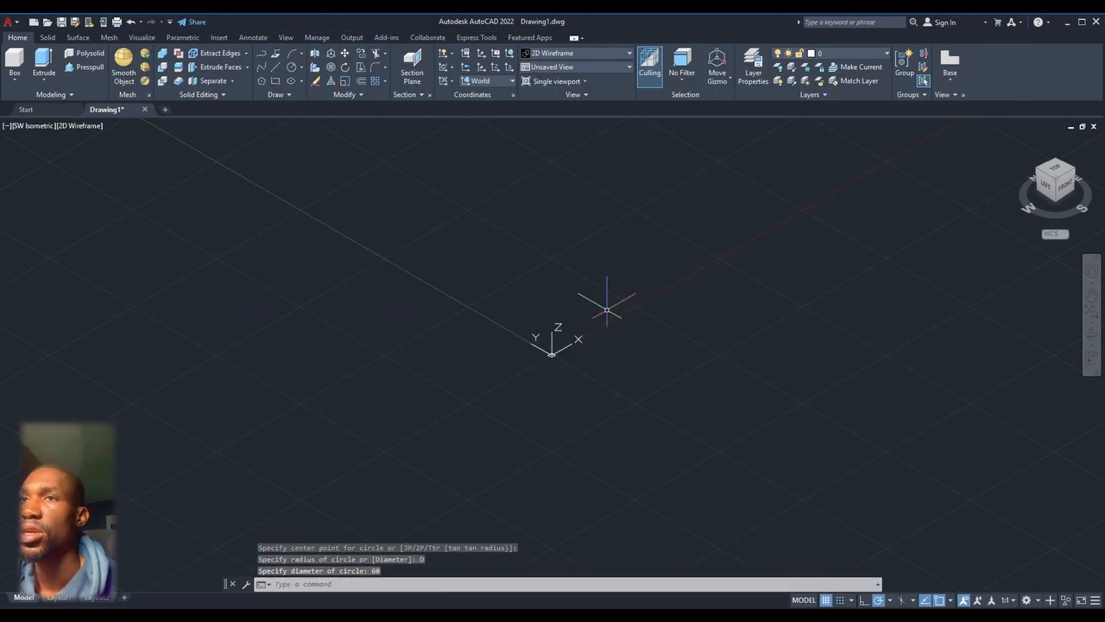
{"action": "type", "text": "z"}
{"action": "key", "text": "Return"}
{"action": "type", "text": "a"}
{"action": "key", "text": "Return"}
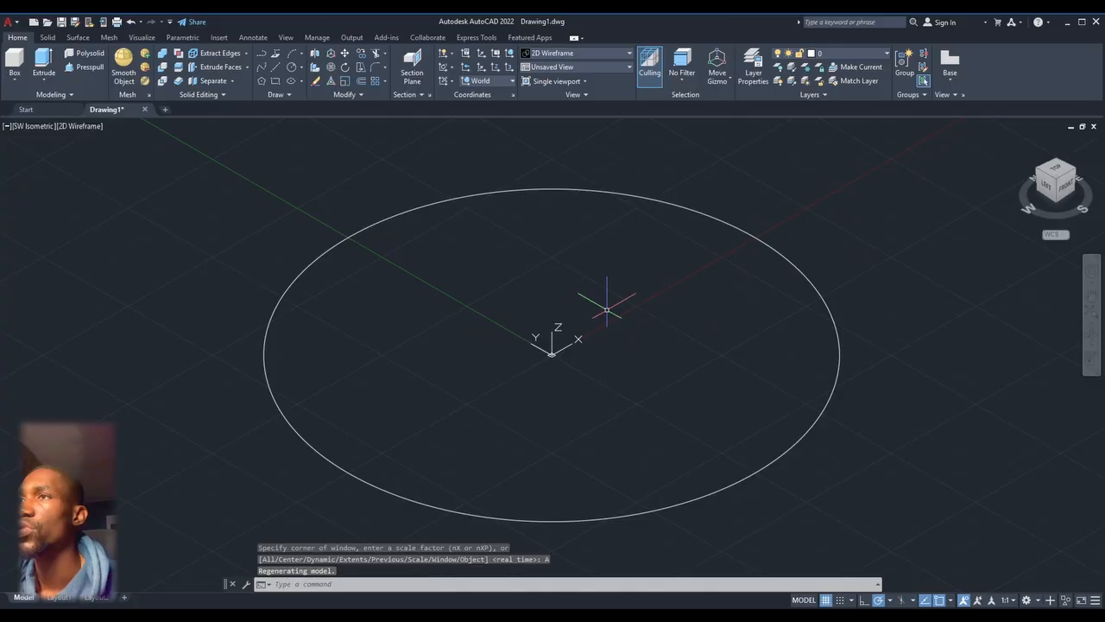
{"action": "left_click", "coordinate": [292, 67]}
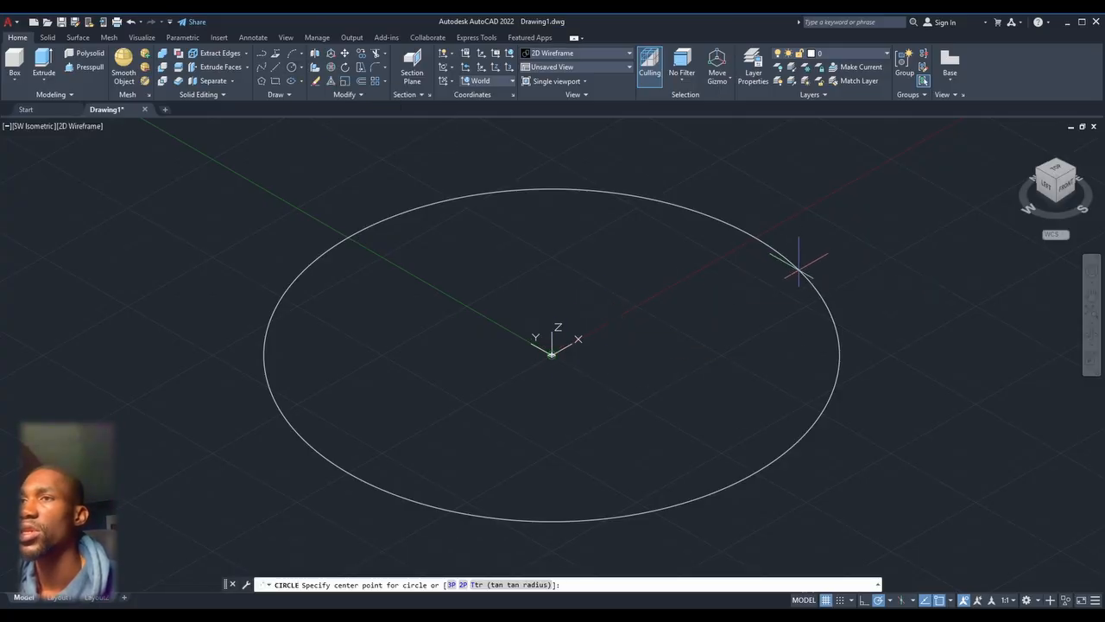
{"action": "left_click", "coordinate": [552, 354]}
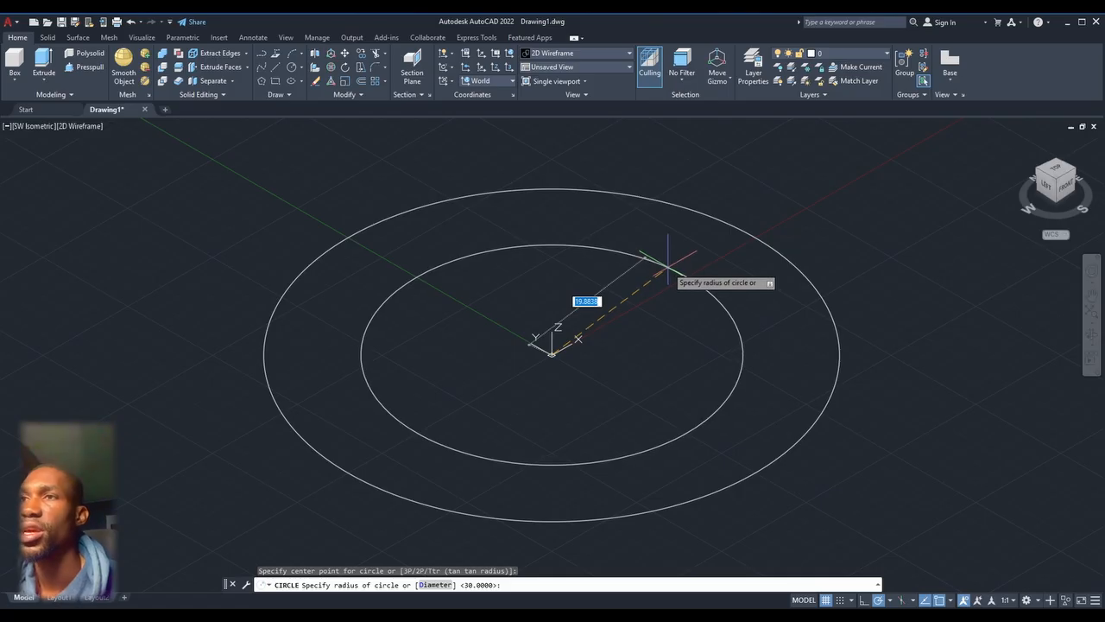
{"action": "type", "text": "40"}
{"action": "key", "text": "Return"}
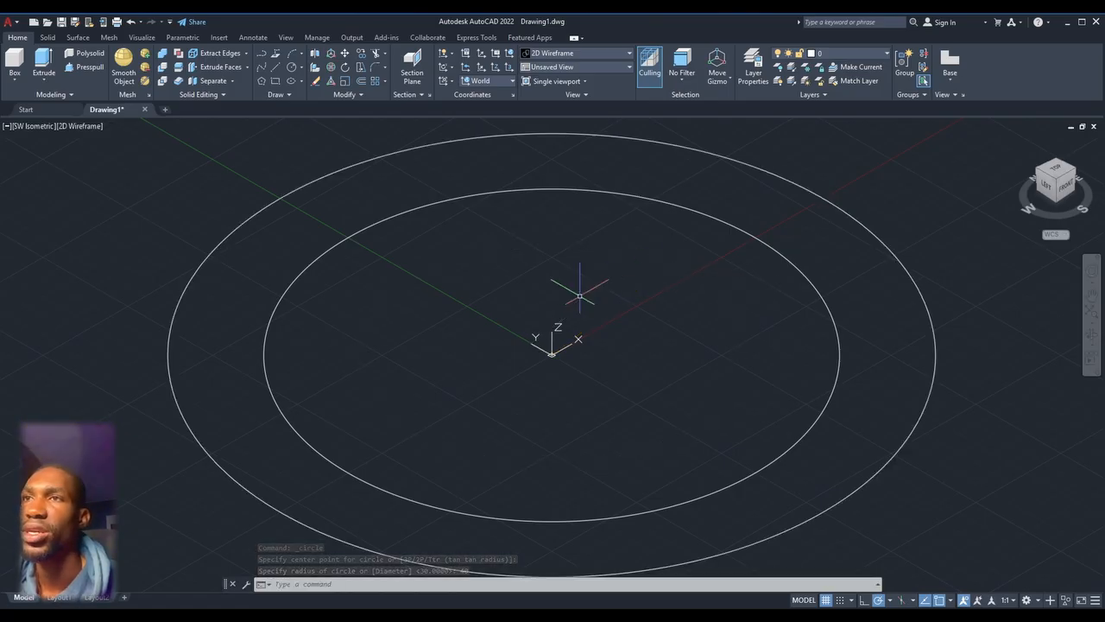
Step: Set the diameter of the second circle to 40
{"action": "left_click", "coordinate": [712, 153]}
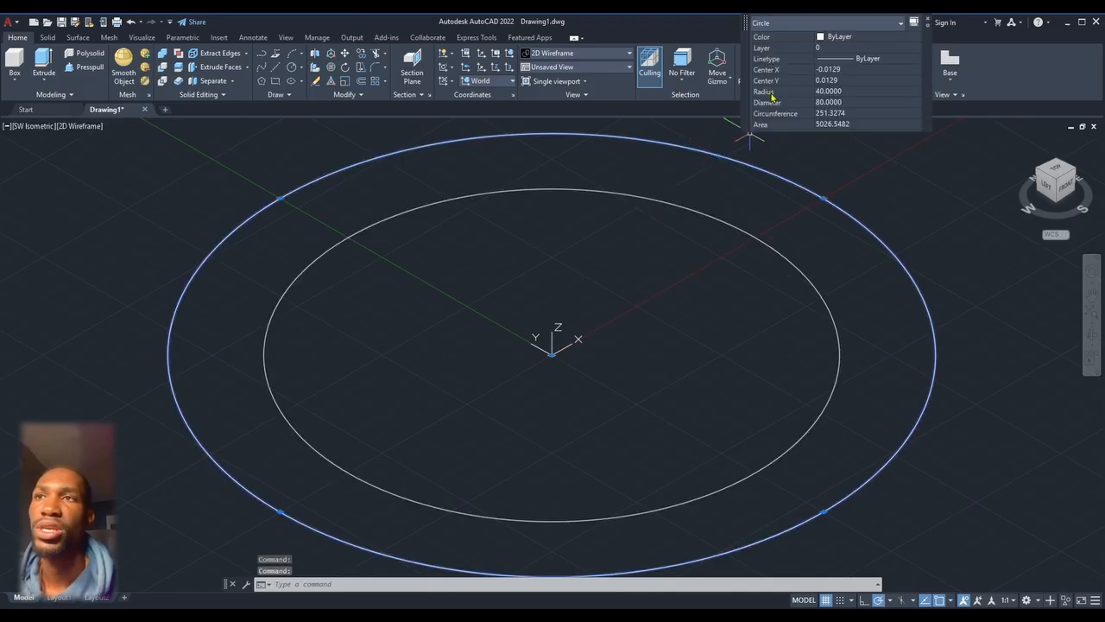
{"action": "left_click", "coordinate": [828, 102]}
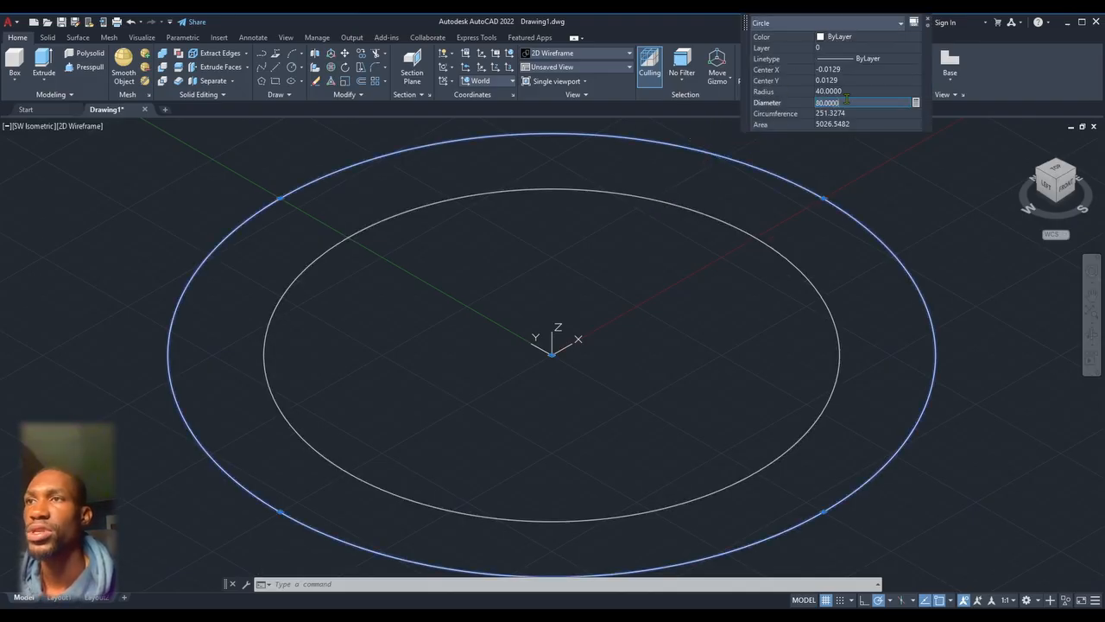
{"action": "type", "text": "40"}
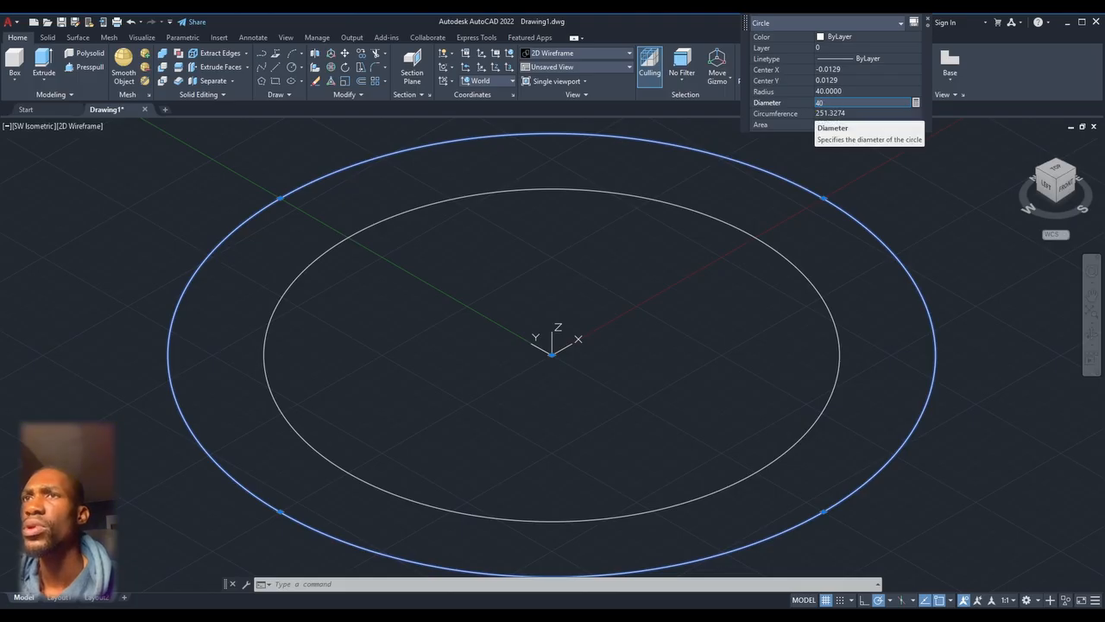
{"action": "key", "text": "Return"}
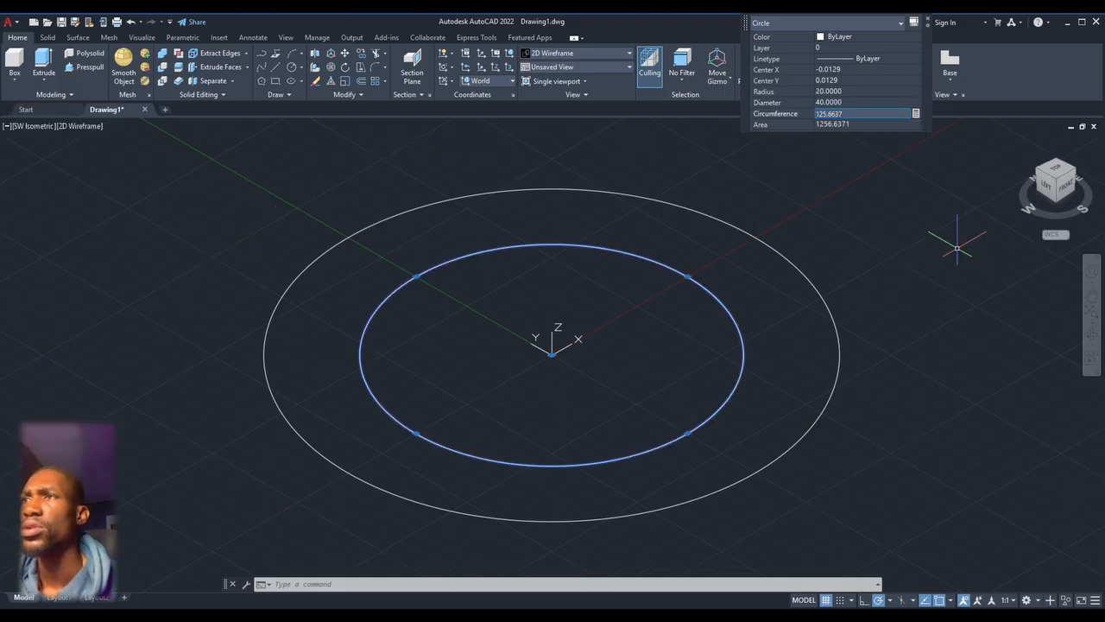
{"action": "left_click", "coordinate": [927, 21]}
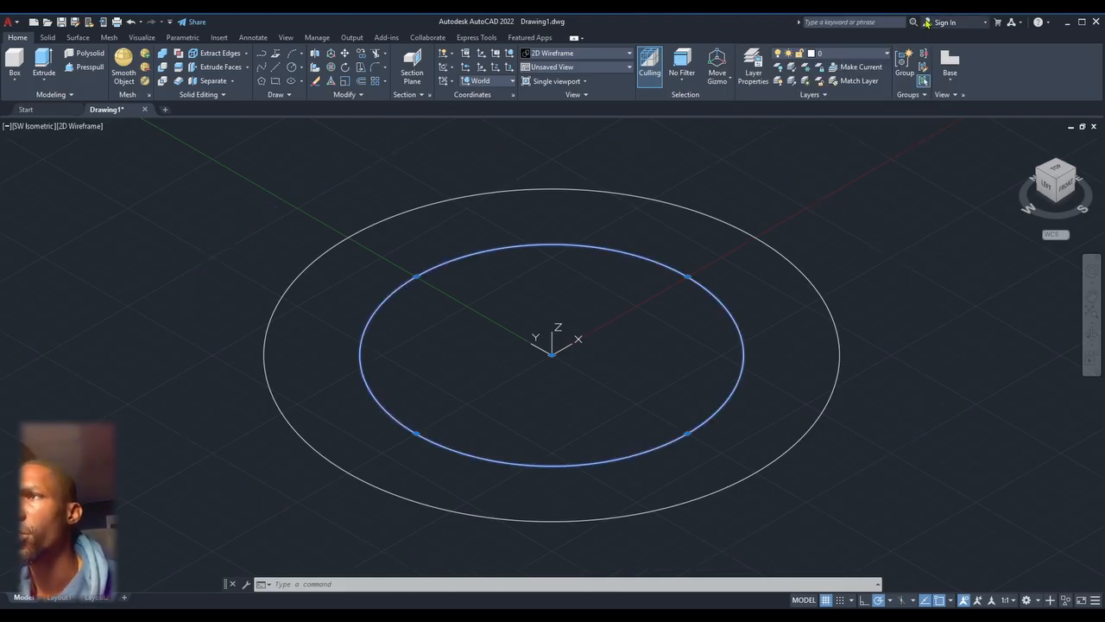
{"action": "key", "text": "Escape"}
Step: Presspull the ring area between the two circles upward to a height of 60, as given in the reference drawing
{"action": "left_click", "coordinate": [77, 67]}
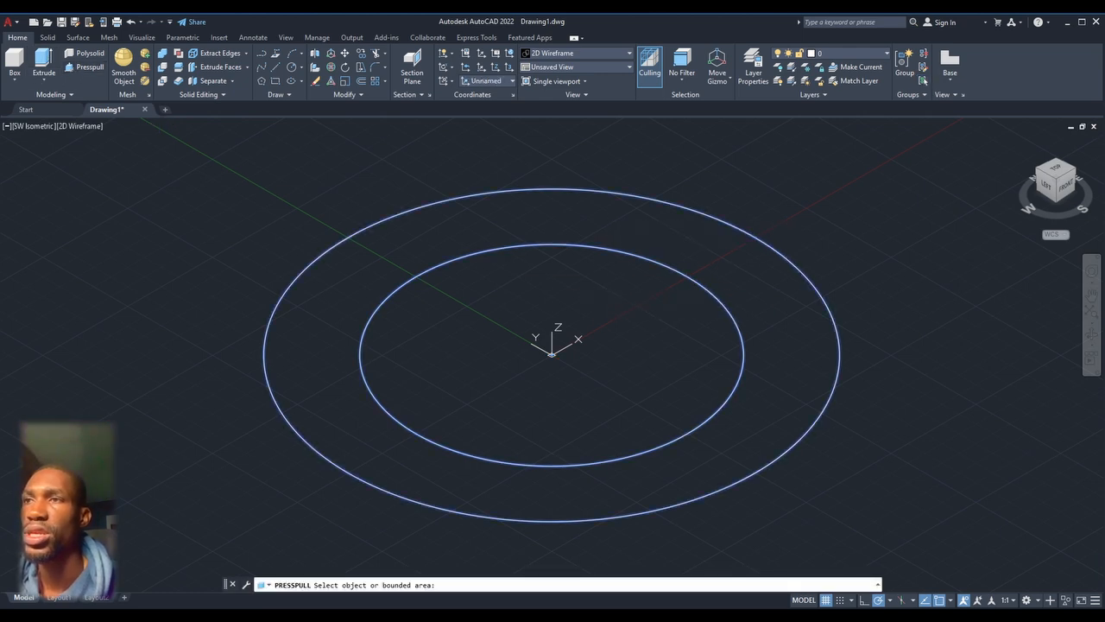
{"action": "left_click", "coordinate": [614, 216]}
{"action": "scroll", "coordinate": [614, 215], "scroll_direction": "down", "scroll_amount": 4}
{"action": "middle_click_drag", "start_coordinate": [614, 213], "coordinate": [614, 371]}
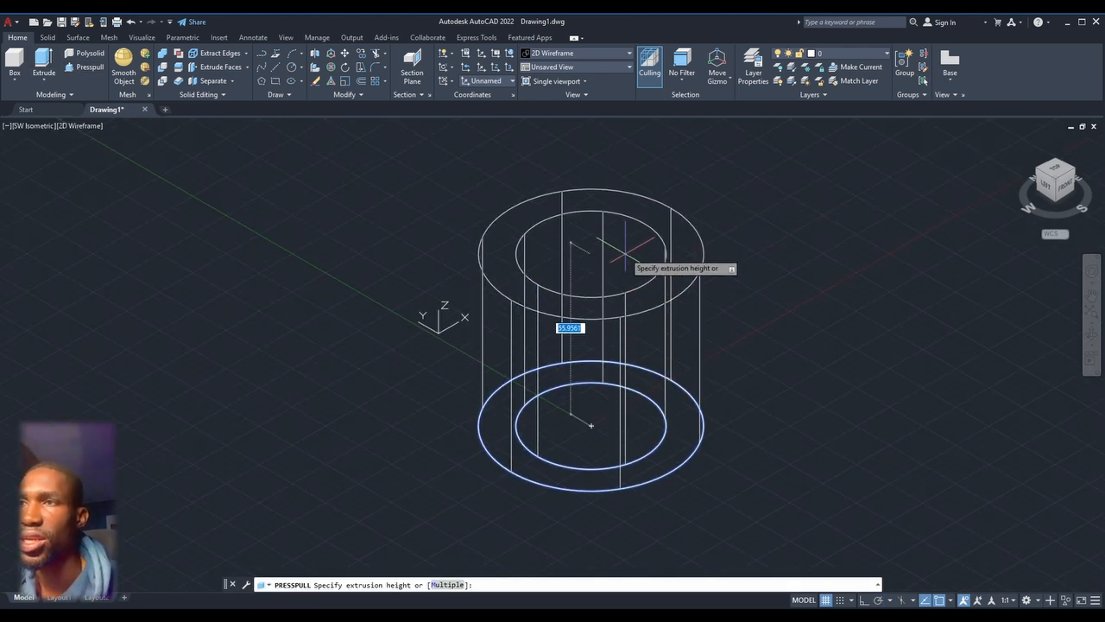
{"action": "mouse_move", "coordinate": [838, 615]}
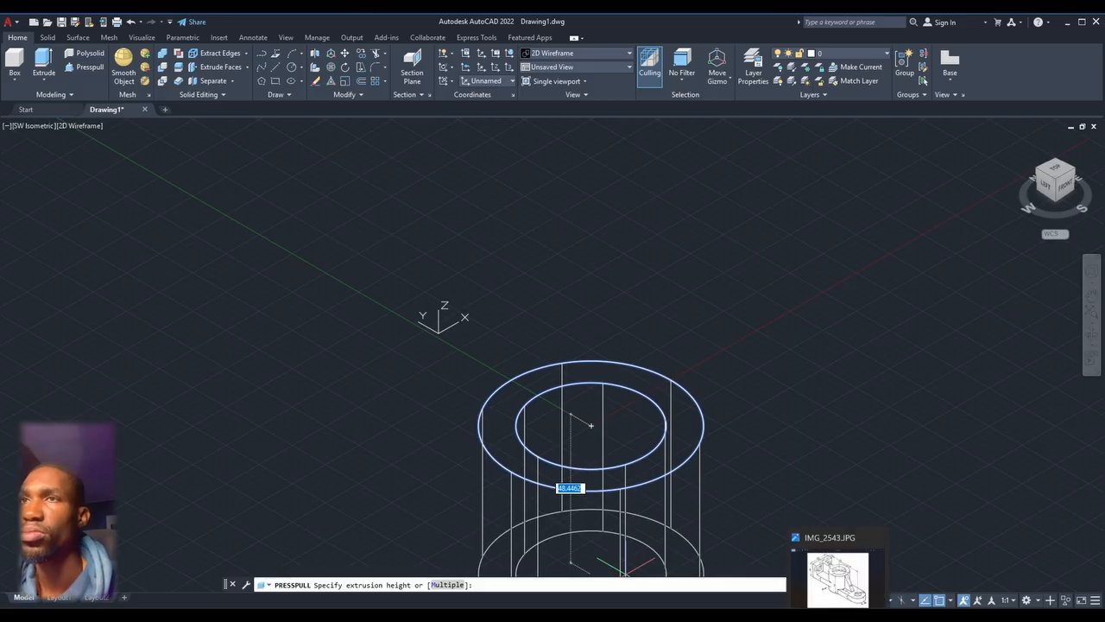
{"action": "left_click", "coordinate": [838, 573]}
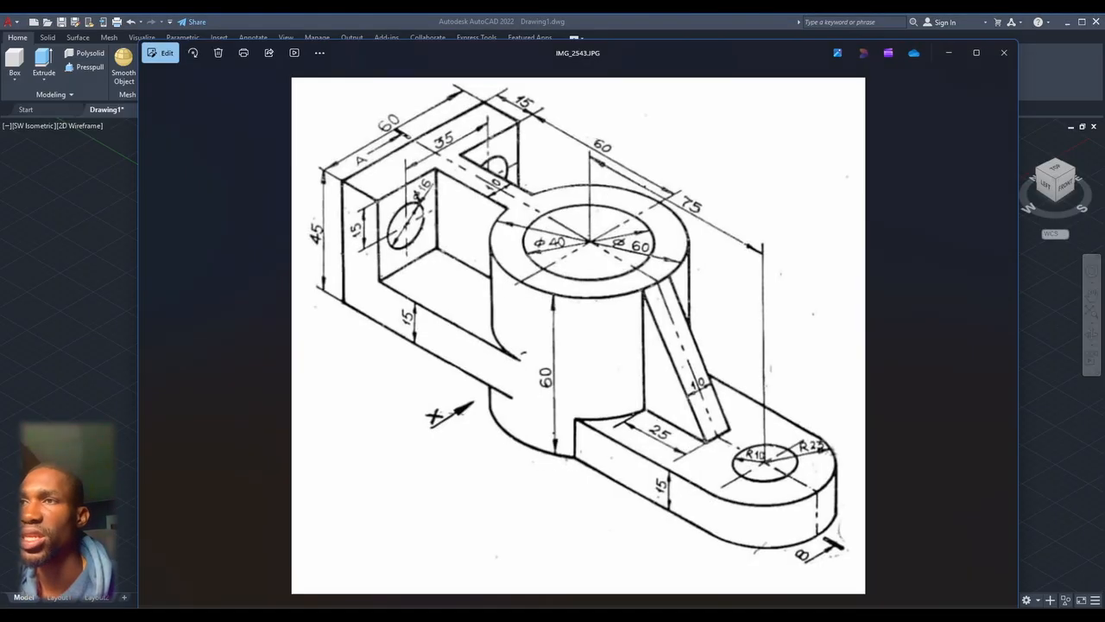
{"action": "left_click", "coordinate": [950, 53]}
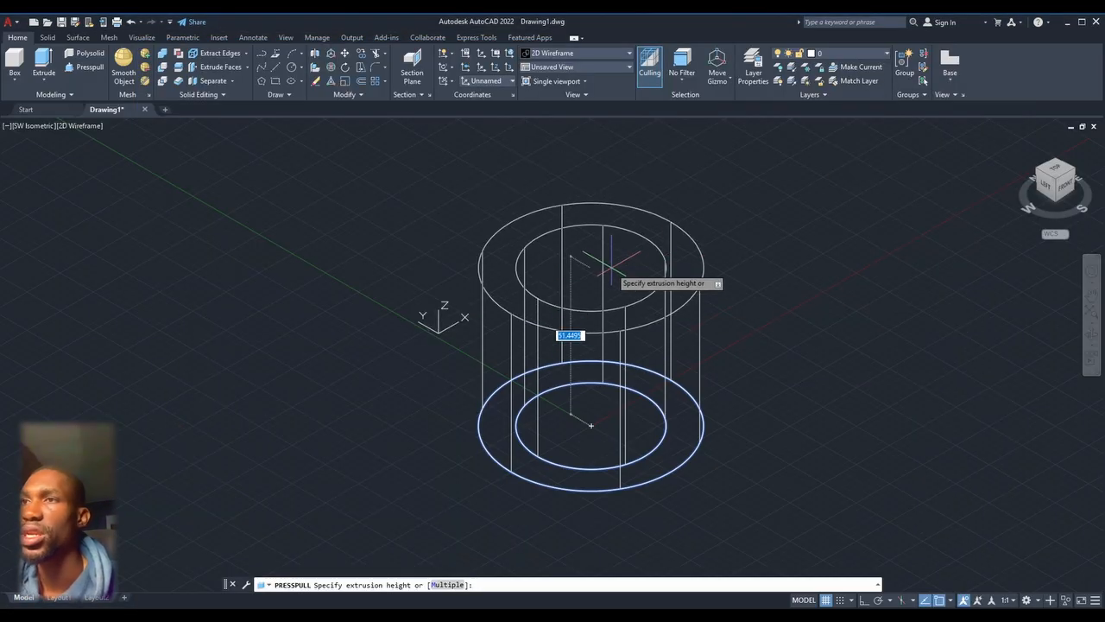
{"action": "left_click", "coordinate": [611, 259]}
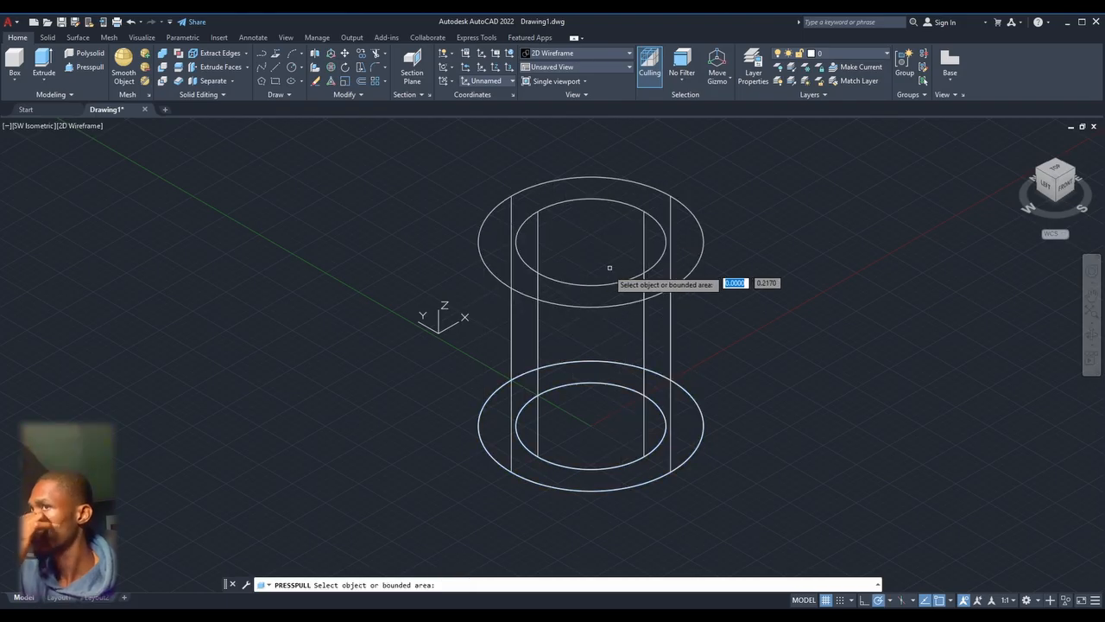
{"action": "key", "text": "Escape"}
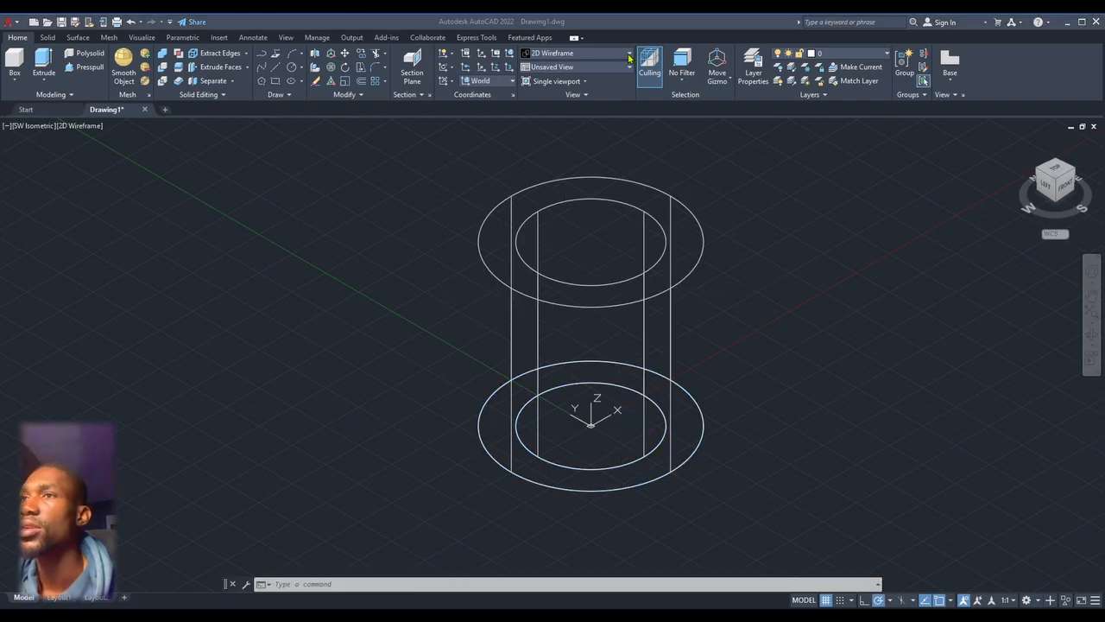
Step: Set the visual style to Shades of Gray and switch the hollow cylinder to the top view
{"action": "left_click", "coordinate": [90, 126]}
{"action": "left_click", "coordinate": [136, 231]}
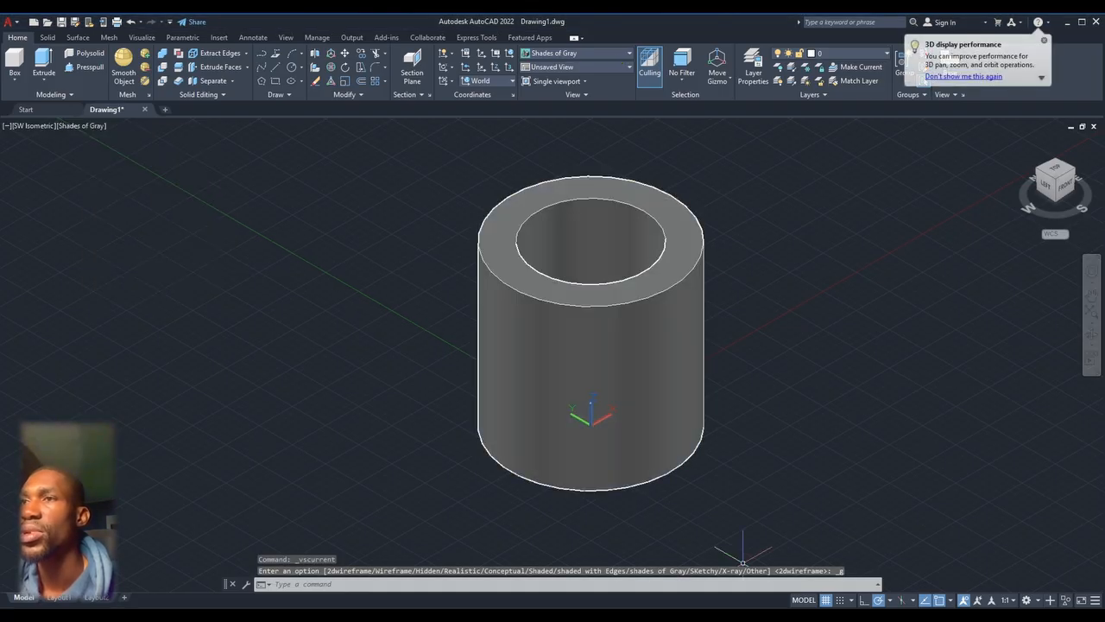
{"action": "left_click", "coordinate": [846, 614]}
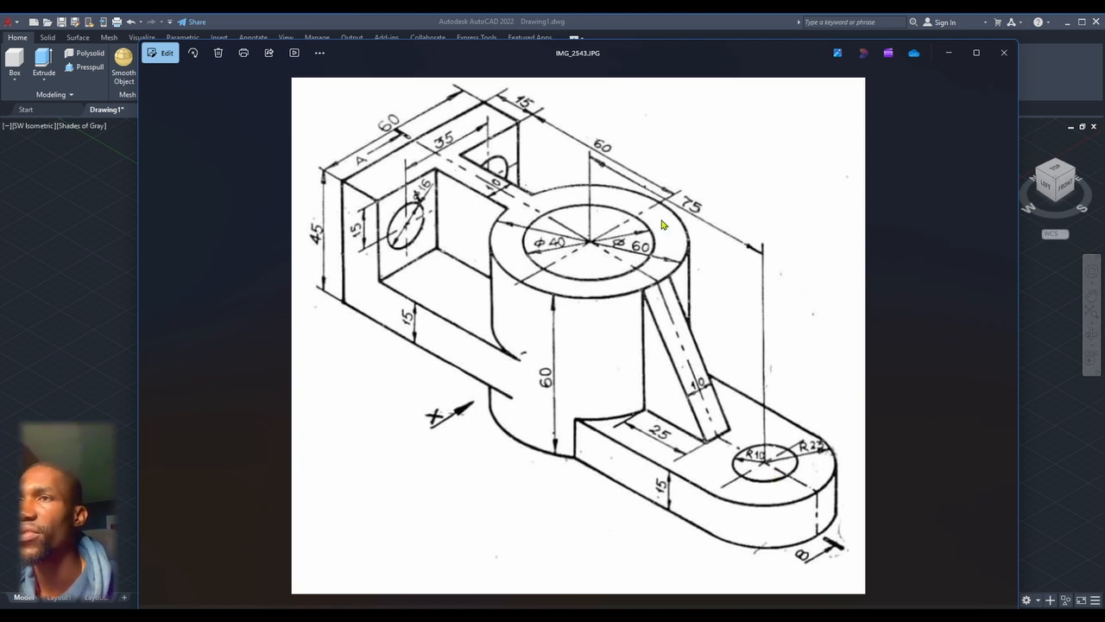
{"action": "left_click", "coordinate": [949, 53]}
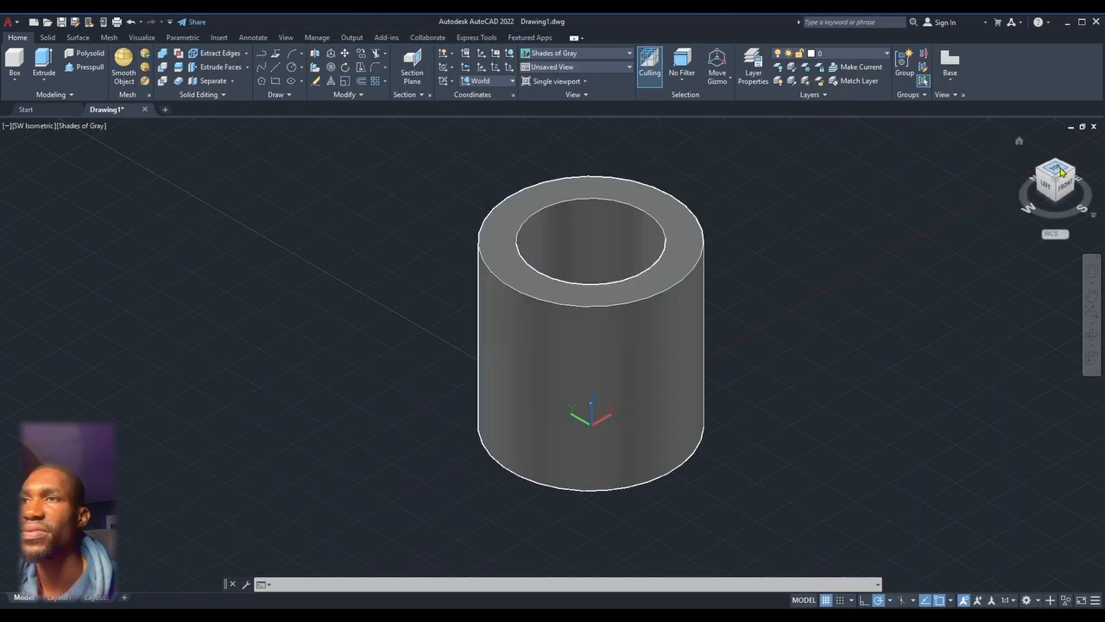
{"action": "left_click", "coordinate": [1058, 170]}
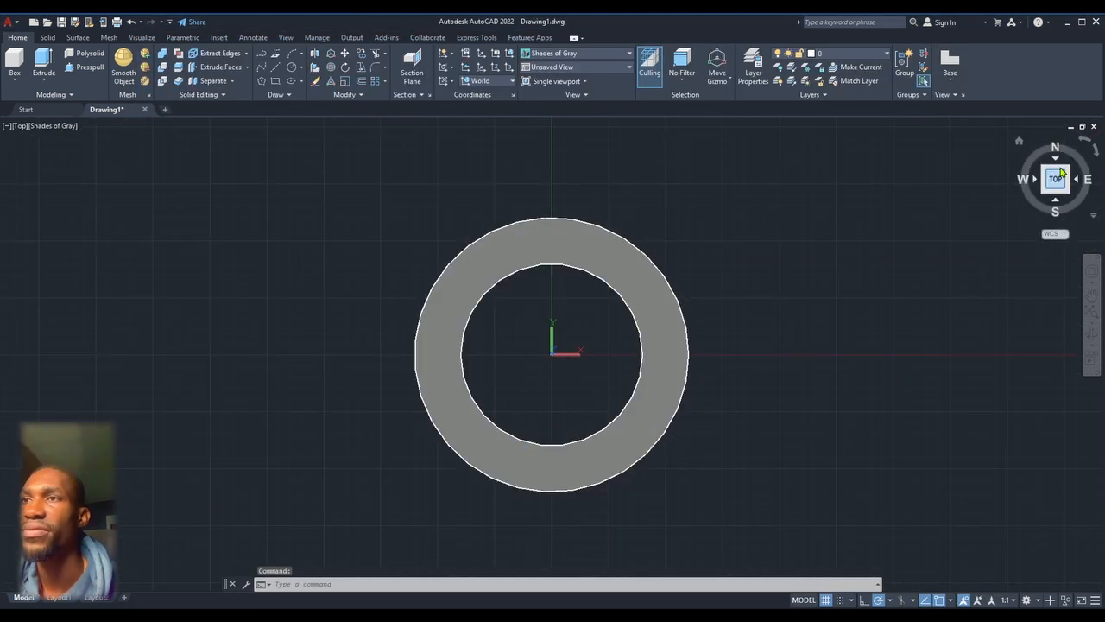
Step: Draw a horizontal line 75 long from the cylinder's centre in the positive X direction
{"action": "left_click", "coordinate": [276, 68]}
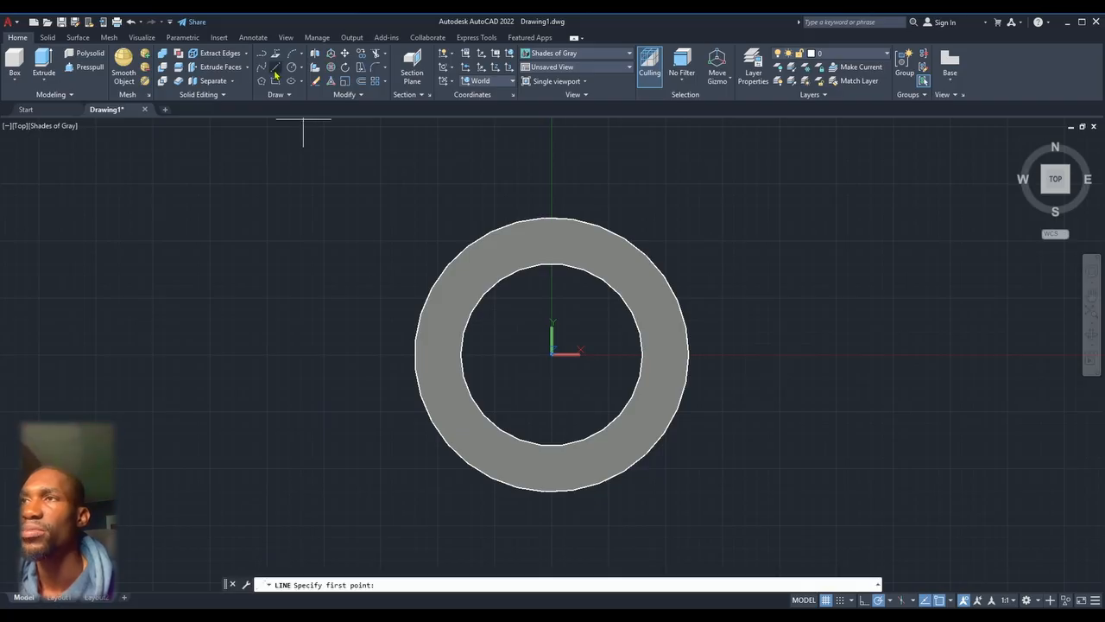
{"action": "left_click", "coordinate": [552, 354]}
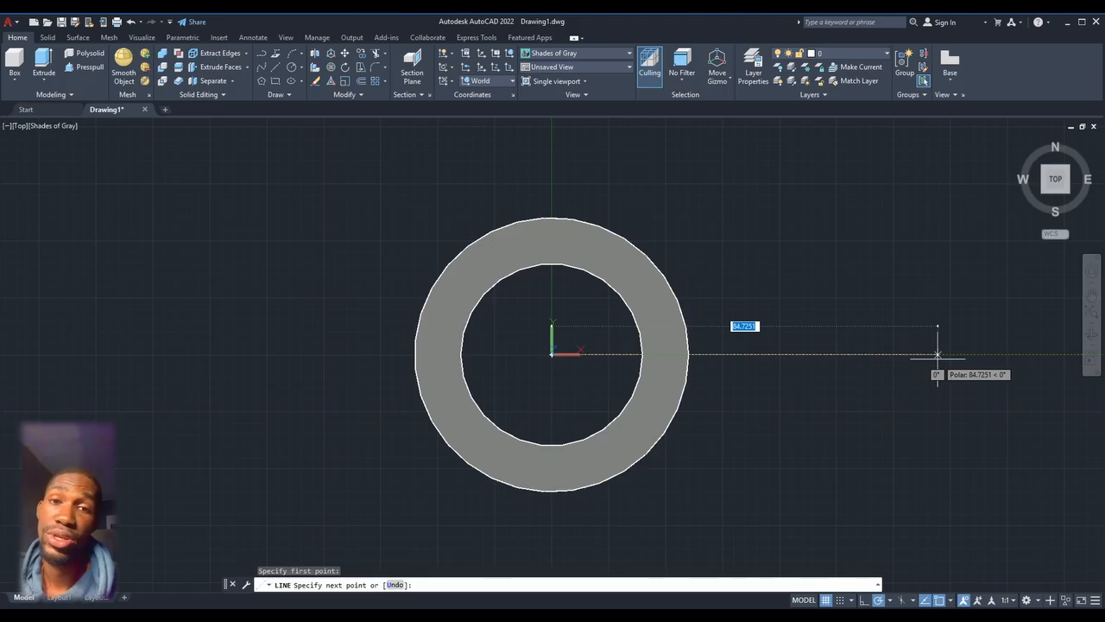
{"action": "type", "text": "75"}
{"action": "key", "text": "Return"}
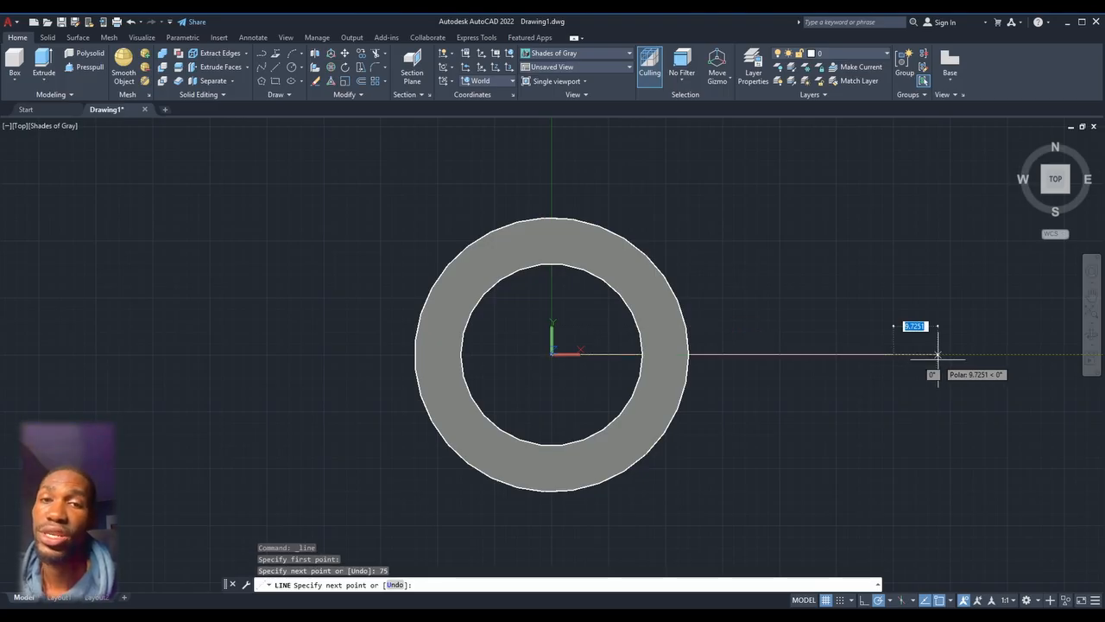
{"action": "key", "text": "Escape"}
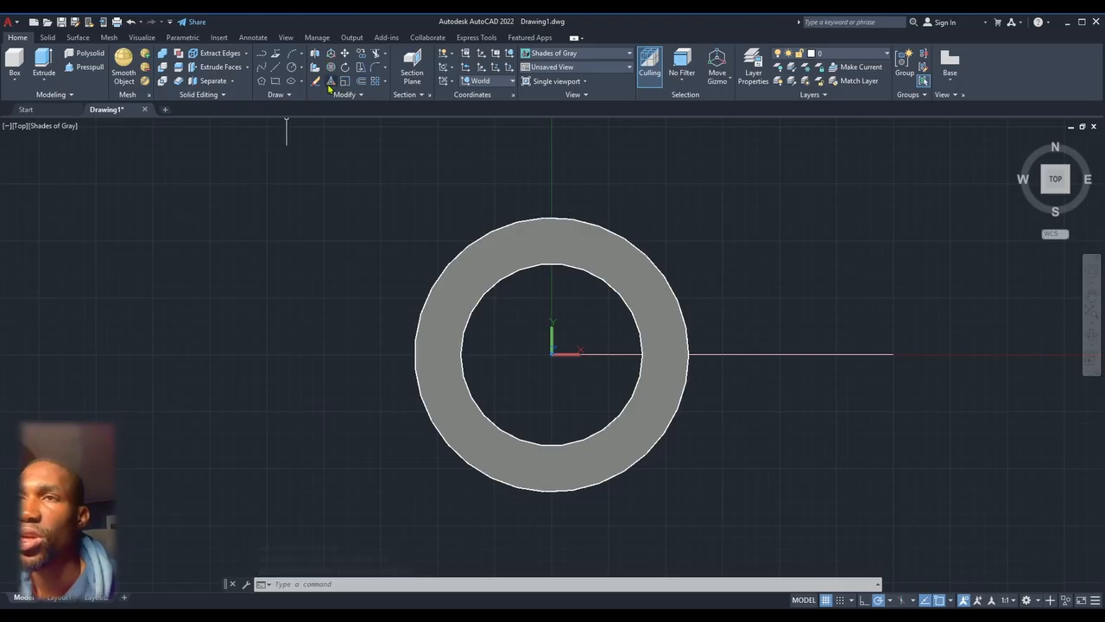
Step: Offset the 75 long centre line to both sides so the copies touch the cylinder's outer circle
{"action": "left_click", "coordinate": [361, 82]}
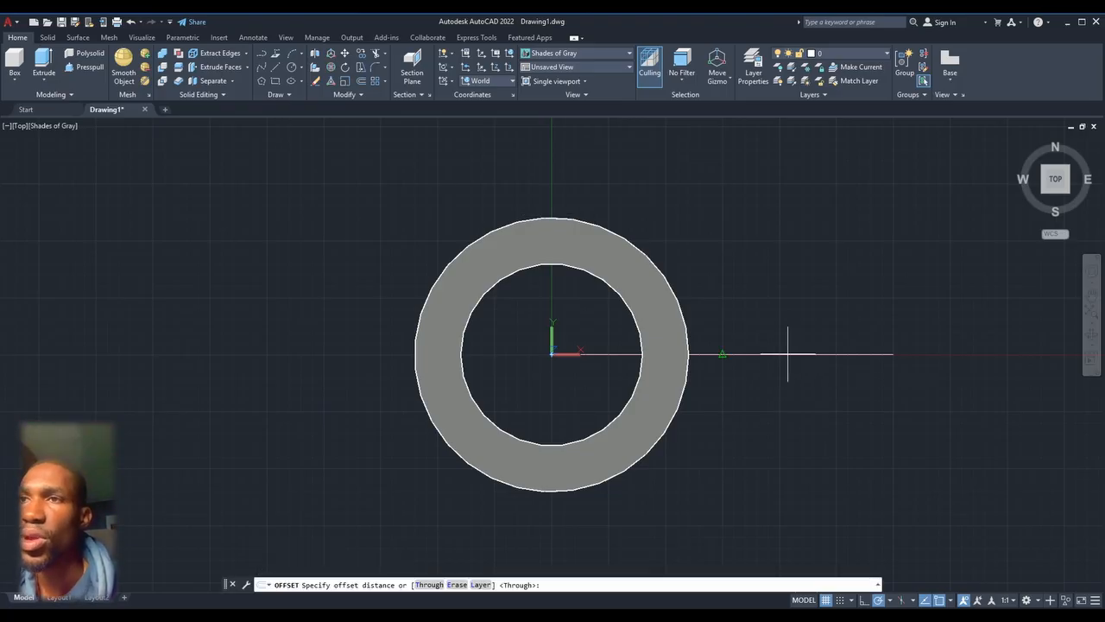
{"action": "key", "text": "Return"}
Step: Check the plate's end radius in the reference drawing and draw a circle of radius 23 centred on the free end of the 75 line
{"action": "key", "text": "alt+Tab"}
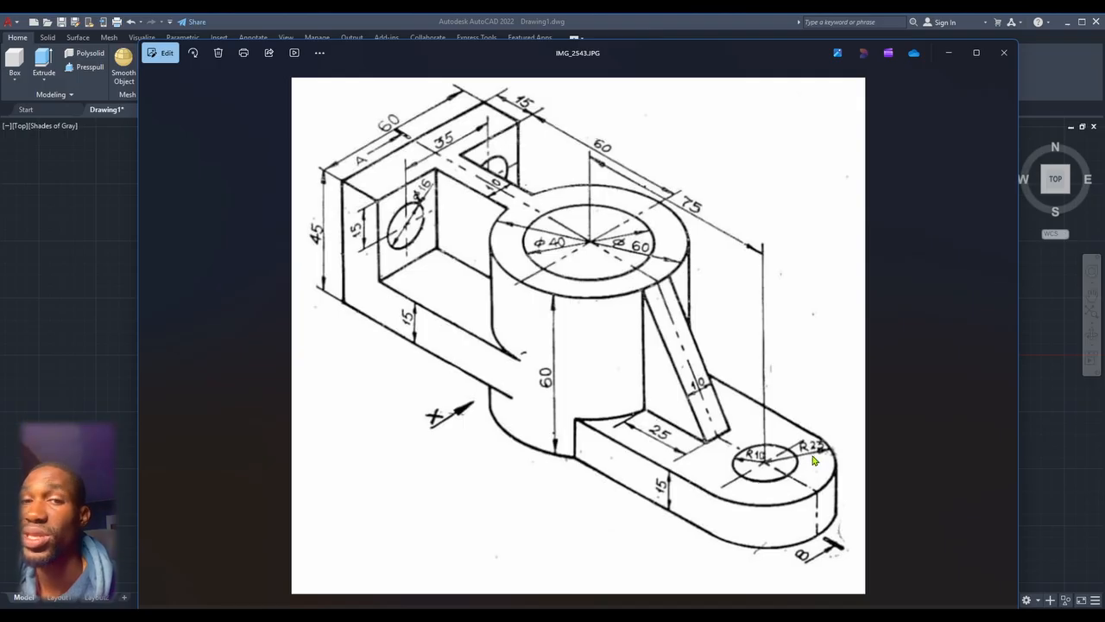
{"action": "left_click", "coordinate": [948, 52]}
{"action": "left_click", "coordinate": [291, 68]}
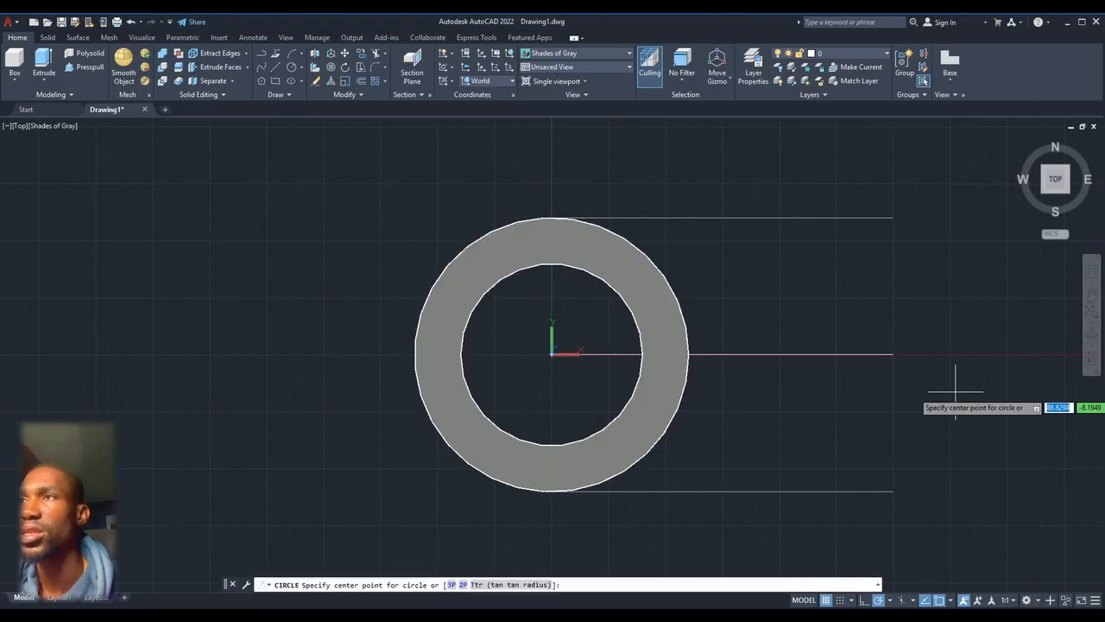
{"action": "left_click", "coordinate": [893, 353]}
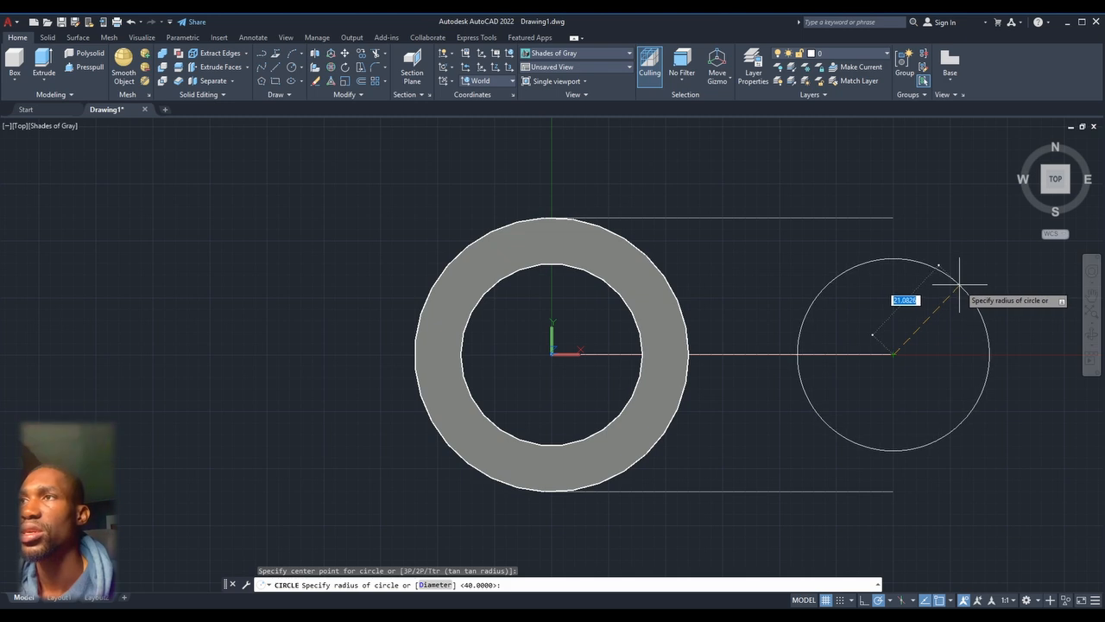
{"action": "key", "text": "BackSpace"}
{"action": "type", "text": "23"}
{"action": "key", "text": "Return"}
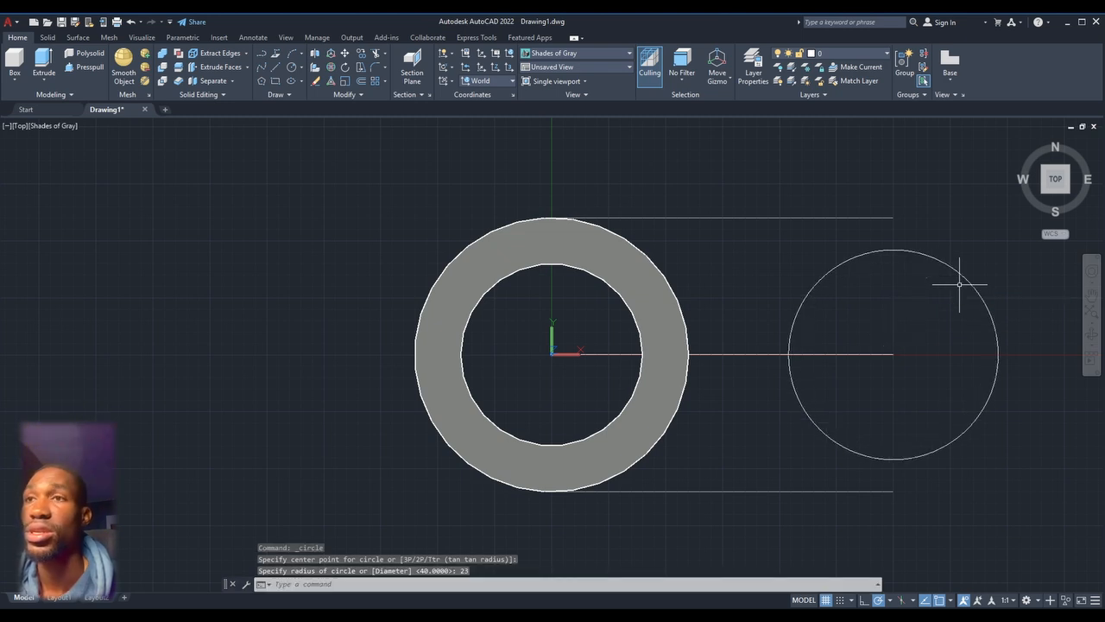
Step: Delete the two offset lines that touch the cylinder's outer circle
{"action": "left_click", "coordinate": [701, 218]}
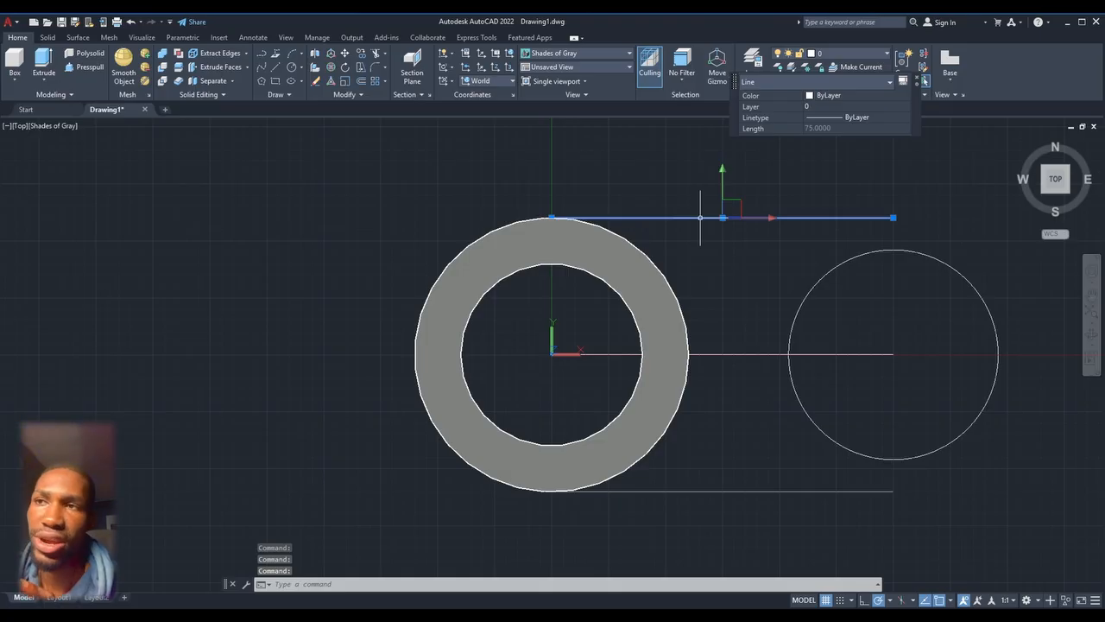
{"action": "key", "text": "Delete"}
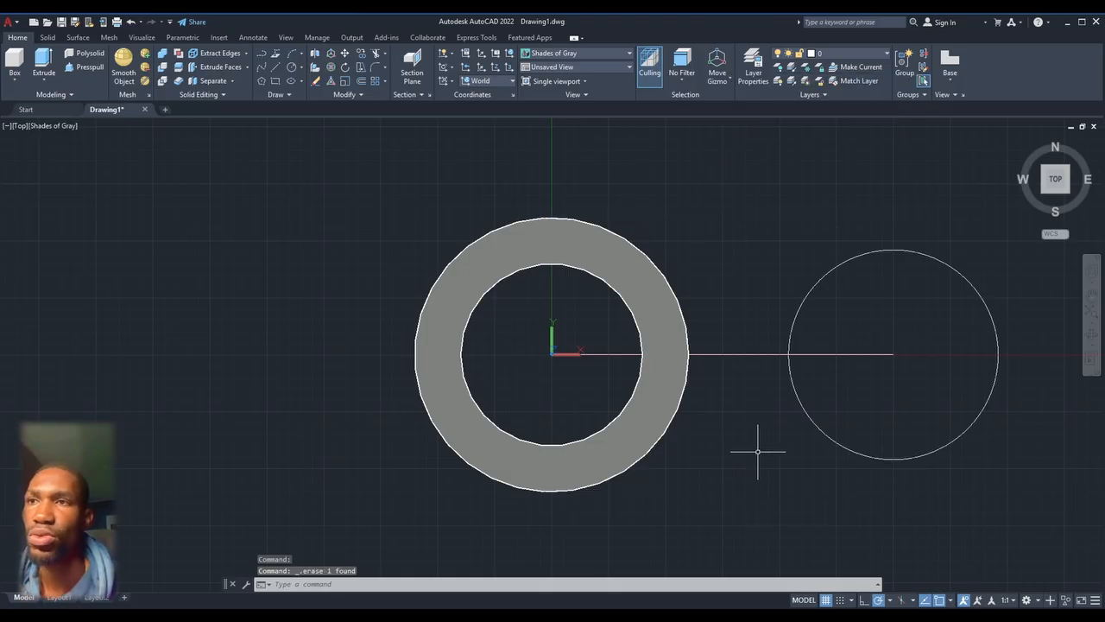
Step: Offset the centre line by 23 to both sides to form the plate's straight edges
{"action": "left_click", "coordinate": [366, 80]}
{"action": "key", "text": "Return"}
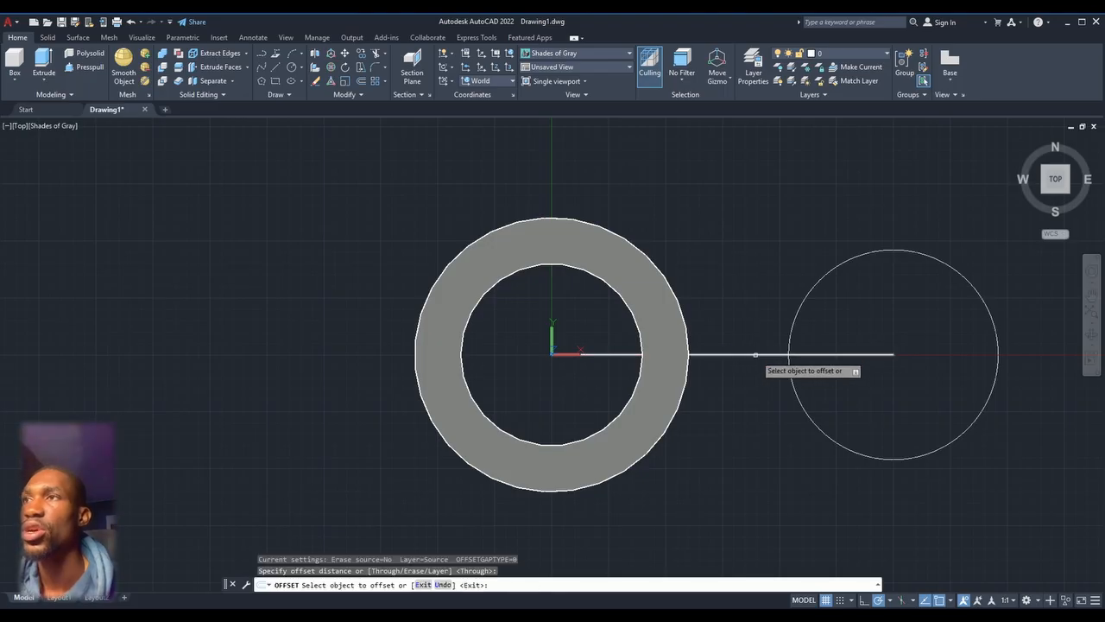
{"action": "left_click", "coordinate": [755, 354]}
{"action": "type", "text": "23"}
{"action": "key", "text": "Return"}
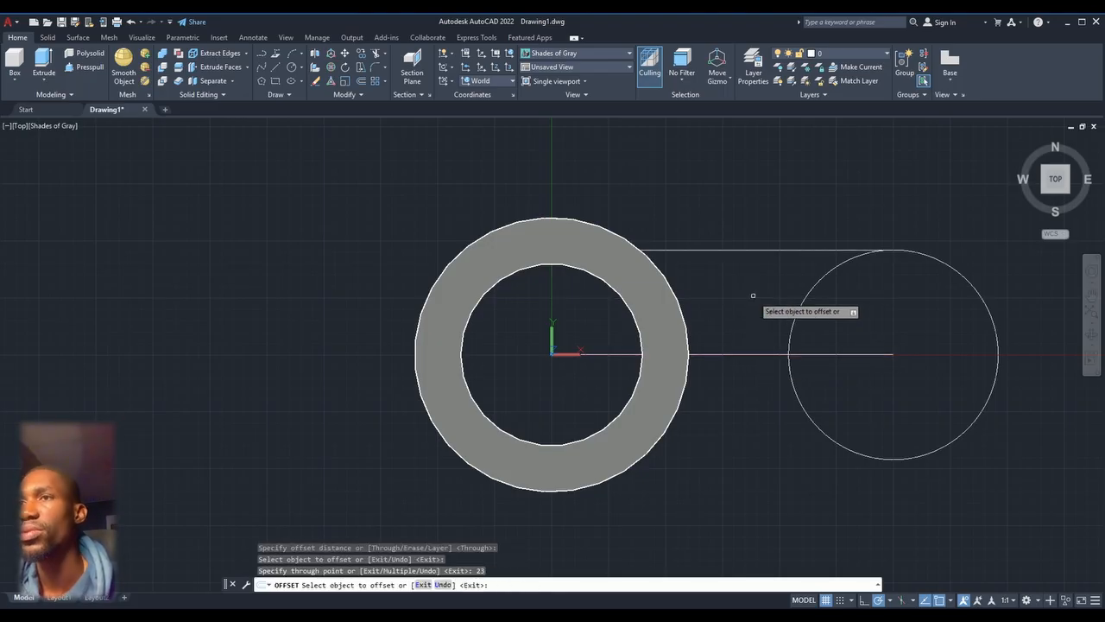
{"action": "left_click", "coordinate": [750, 354]}
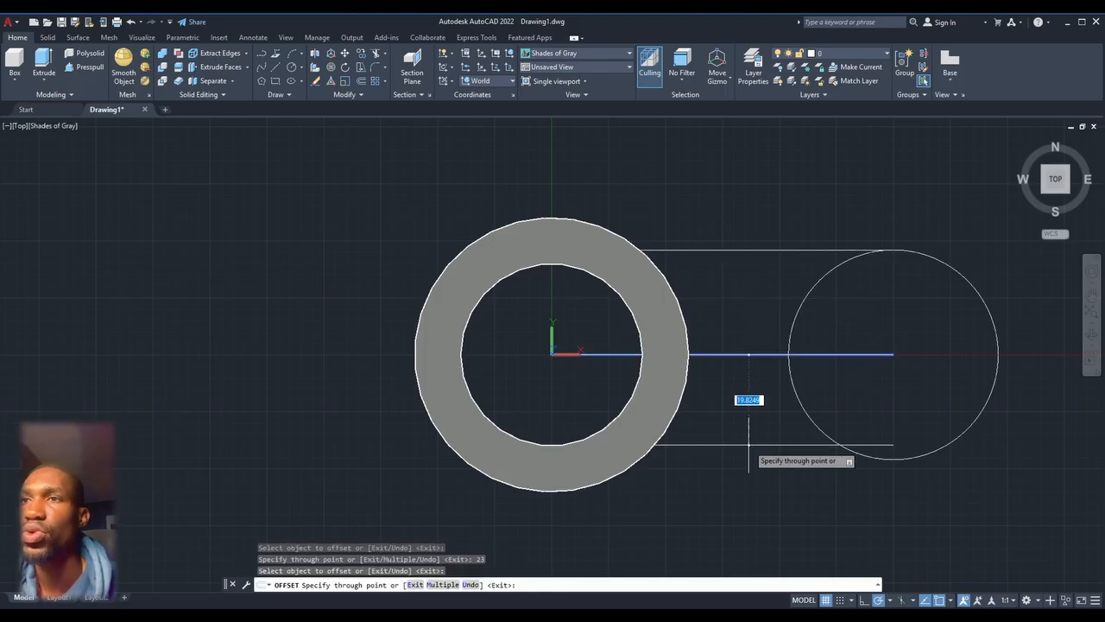
{"action": "left_click", "coordinate": [749, 458]}
{"action": "key", "text": "Escape"}
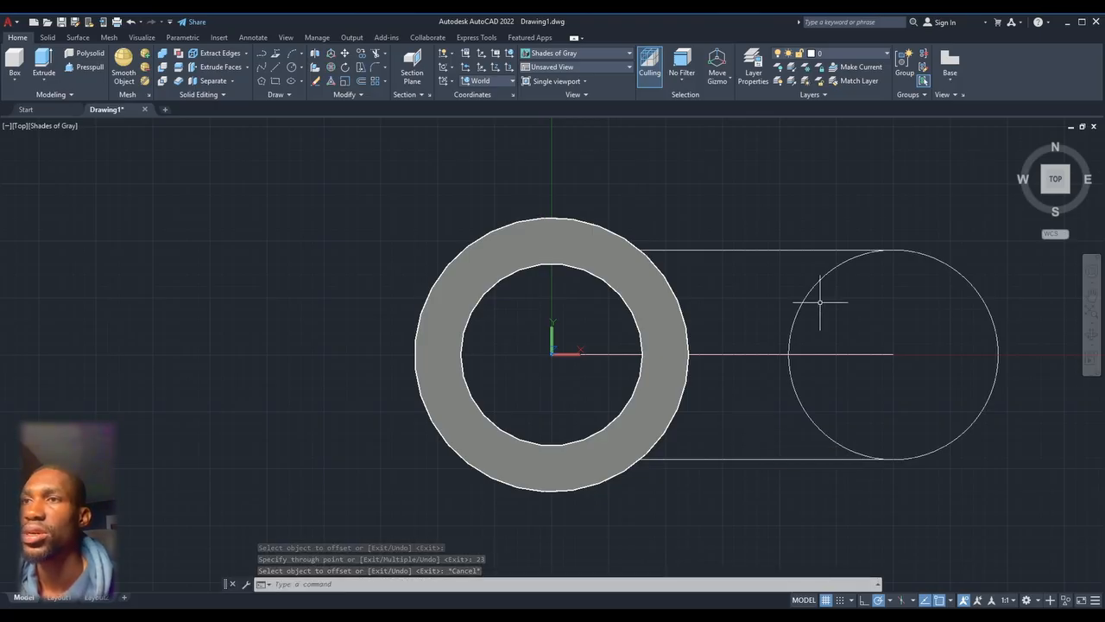
Step: Trim away the part of the centre line inside the radius 23 circle
{"action": "left_click", "coordinate": [376, 57]}
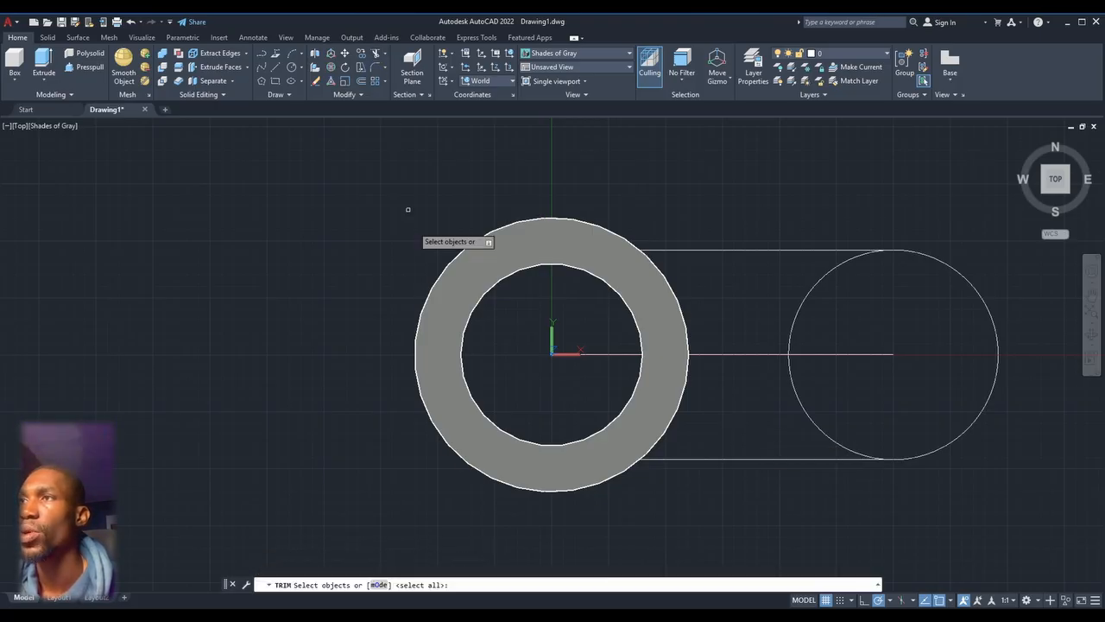
{"action": "left_click", "coordinate": [877, 321]}
{"action": "left_click", "coordinate": [857, 392]}
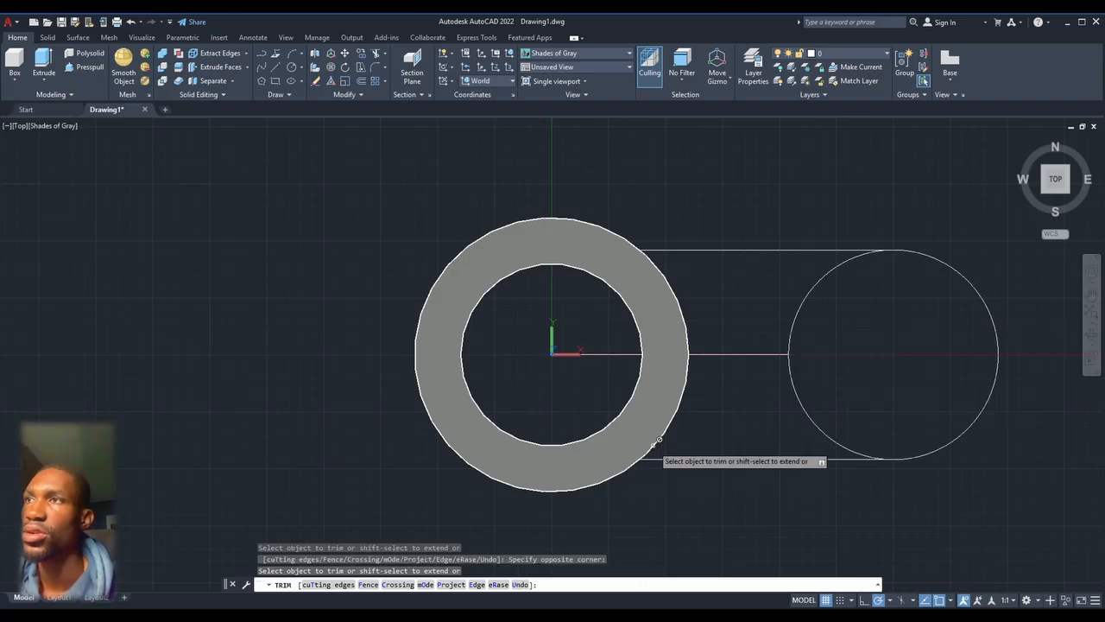
{"action": "key", "text": "Escape"}
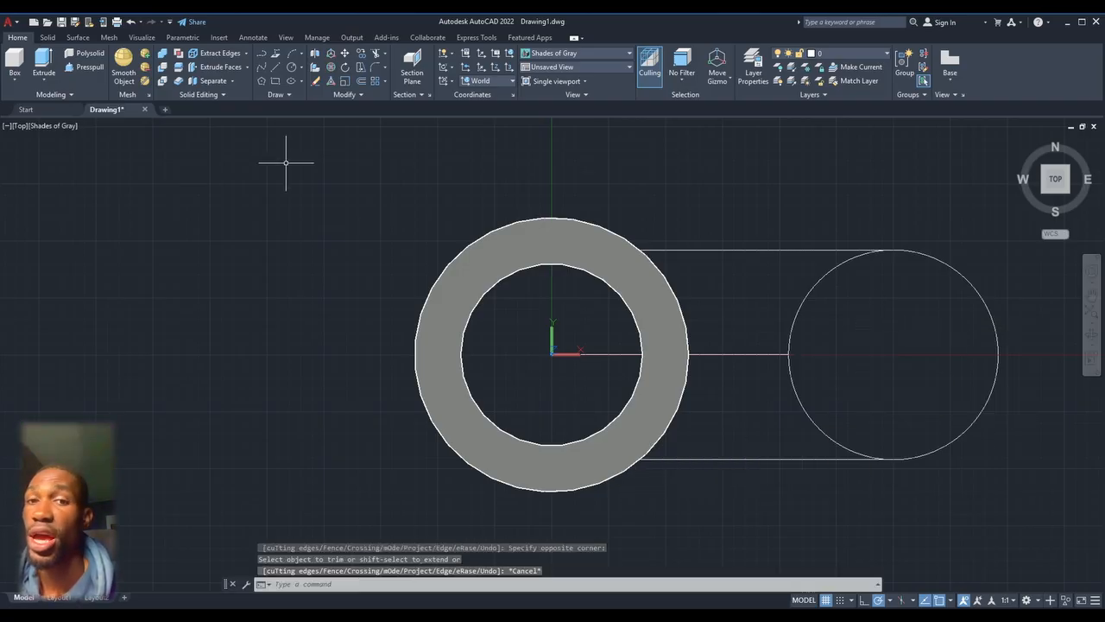
Step: Draw a circle of radius 30 from the cylinder's centre, matching its outer edge
{"action": "left_click", "coordinate": [291, 54]}
{"action": "left_click", "coordinate": [552, 354]}
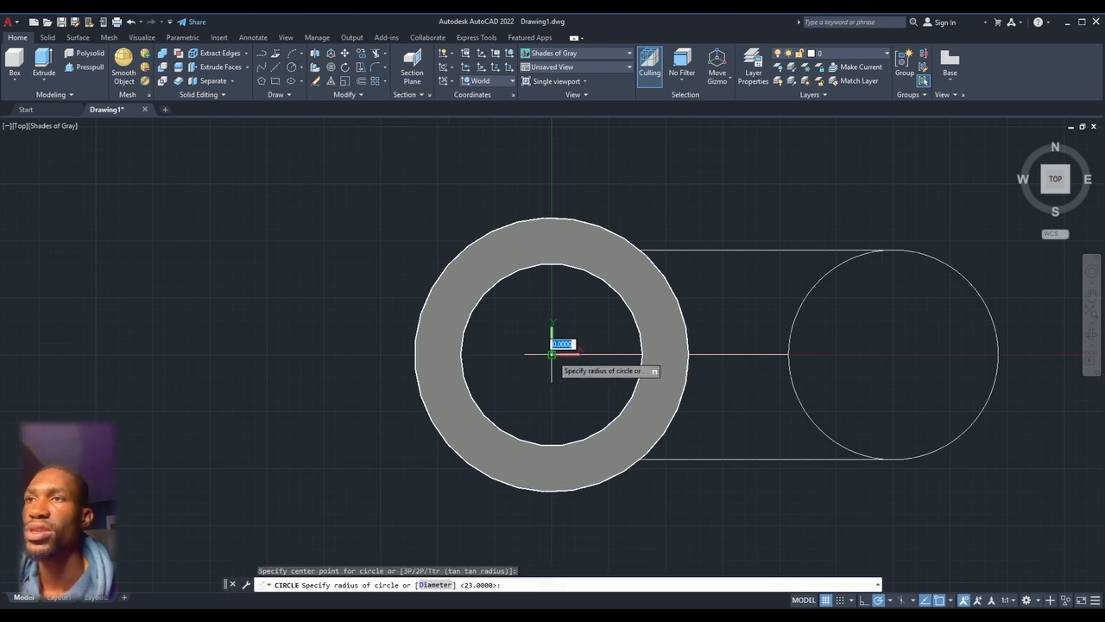
{"action": "left_click", "coordinate": [694, 354]}
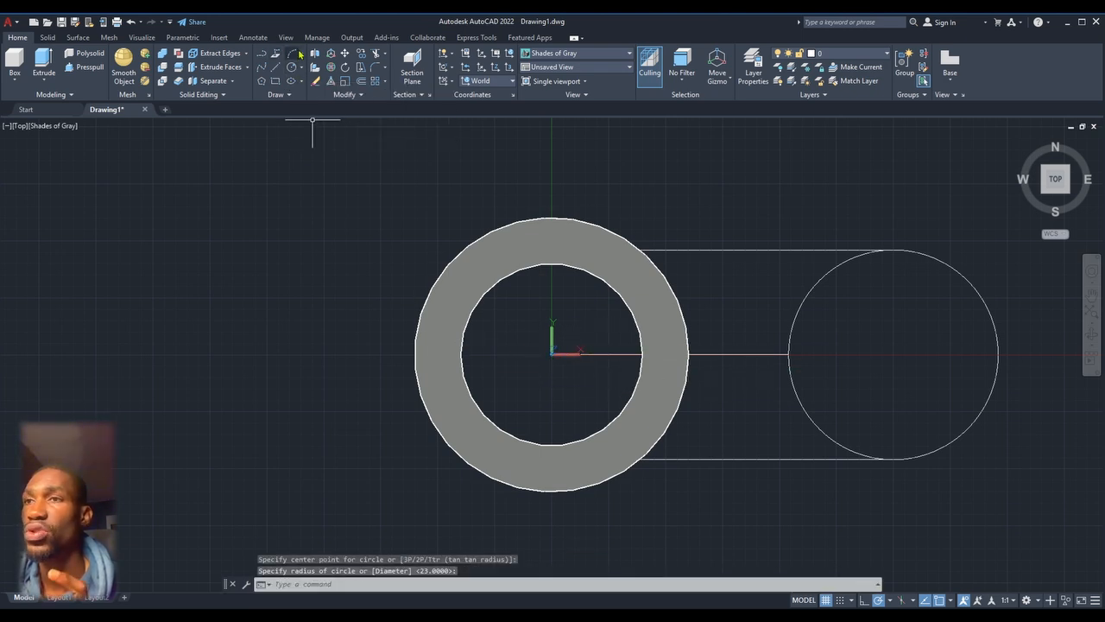
Step: Trim the line portions inside the cylinder, the remaining centre line outside it and the inner half of the radius 23 circle, leaving the plate outline
{"action": "left_click", "coordinate": [377, 54]}
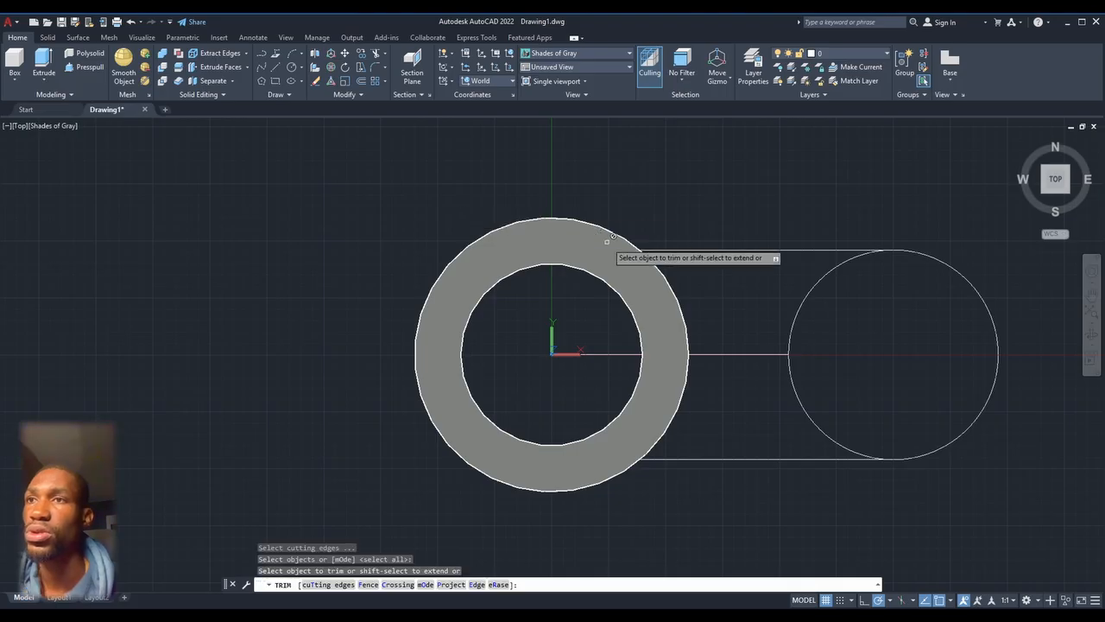
{"action": "left_click", "coordinate": [634, 162]}
{"action": "left_click", "coordinate": [562, 257]}
{"action": "left_click", "coordinate": [554, 344]}
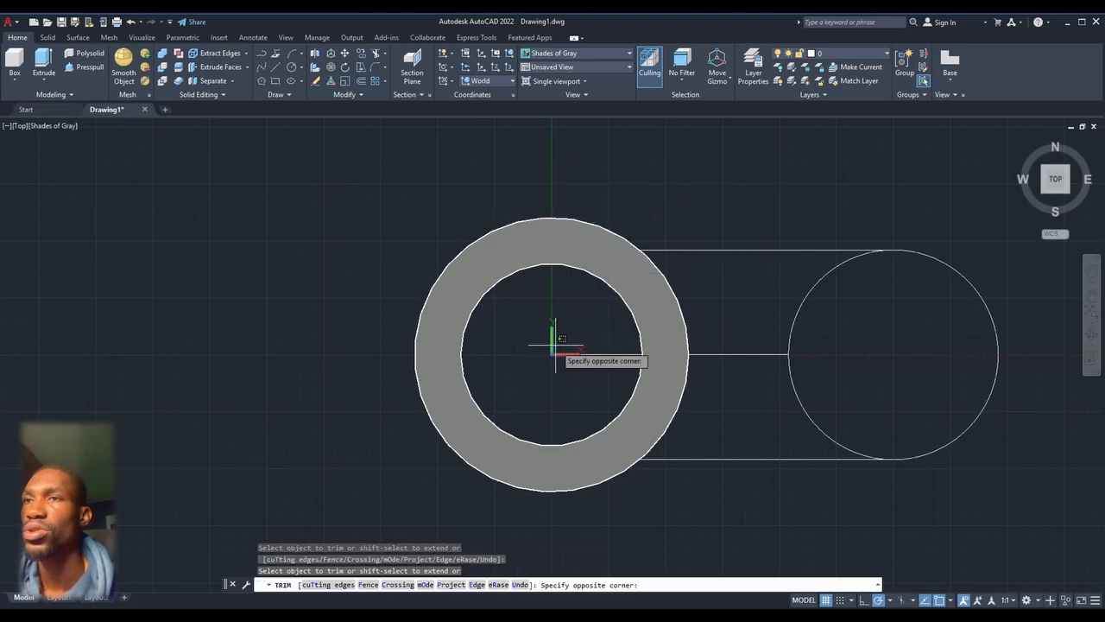
{"action": "left_click", "coordinate": [649, 324]}
{"action": "left_click", "coordinate": [591, 395]}
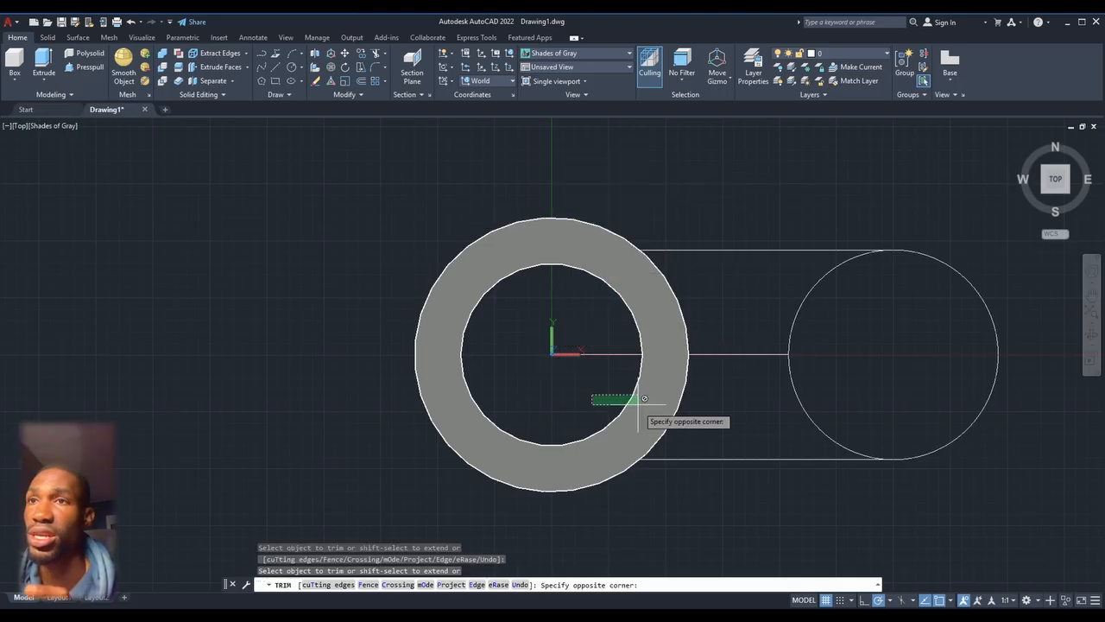
{"action": "left_click", "coordinate": [678, 436]}
{"action": "left_click", "coordinate": [733, 288]}
{"action": "left_click", "coordinate": [730, 381]}
{"action": "left_click", "coordinate": [743, 378]}
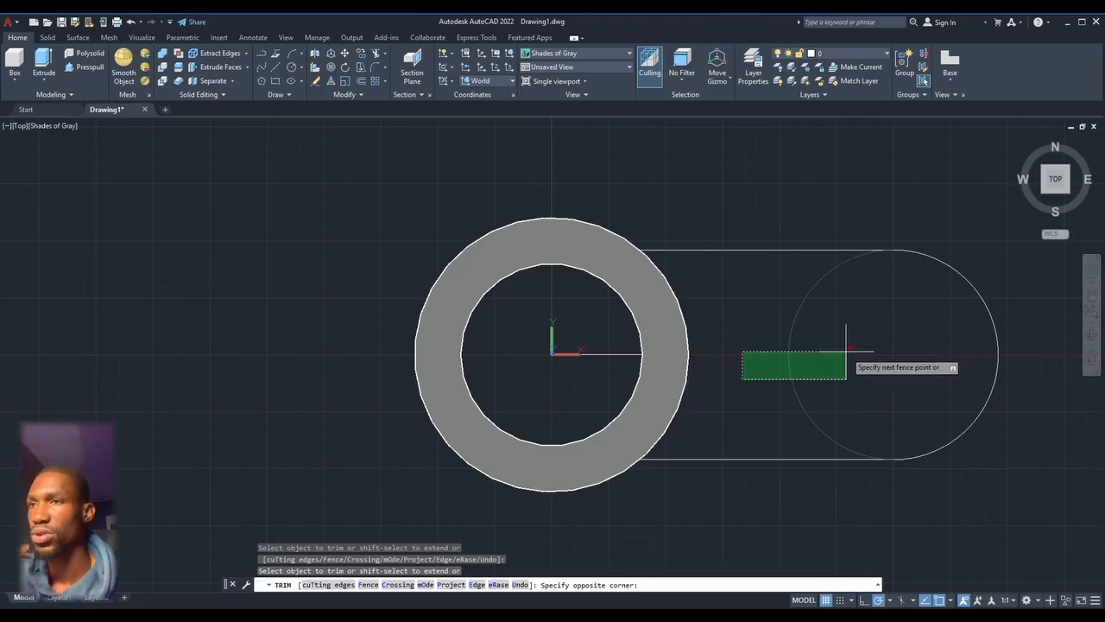
{"action": "left_click", "coordinate": [847, 352]}
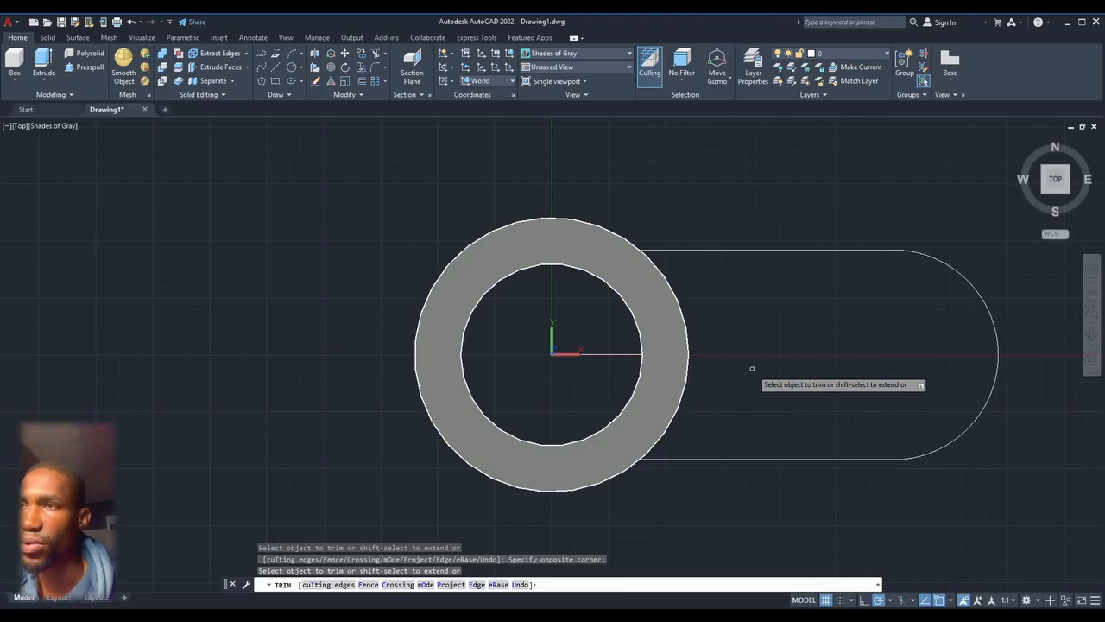
{"action": "key", "text": "Escape"}
Step: Draw a circle of radius 10 concentric with the plate's rounded end, as given in the reference drawing
{"action": "mouse_move", "coordinate": [1020, 145]}
{"action": "middle_mouse_down", "text": "shift"}
{"action": "mouse_move", "coordinate": [703, 440]}
{"action": "mouse_move", "coordinate": [682, 478]}
{"action": "mouse_move", "coordinate": [699, 444]}
{"action": "middle_mouse_up", "text": "shift"}
{"action": "left_click_drag", "start_coordinate": [750, 421], "coordinate": [717, 447]}
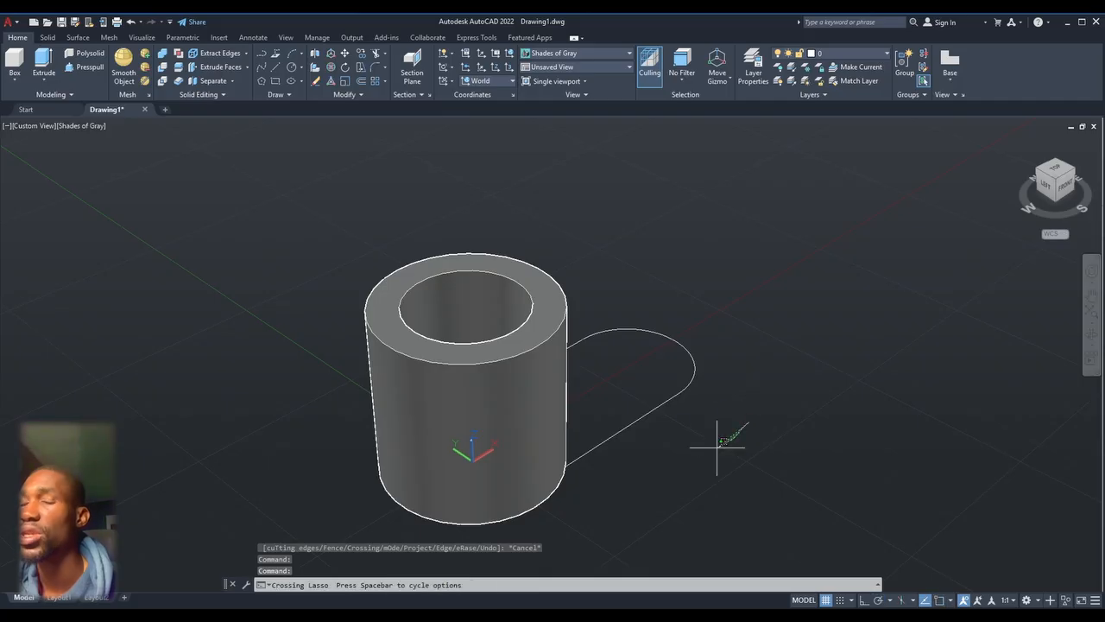
{"action": "mouse_move", "coordinate": [768, 410]}
{"action": "middle_mouse_down", "text": "shift"}
{"action": "mouse_move", "coordinate": [707, 458]}
{"action": "mouse_move", "coordinate": [501, 420]}
{"action": "mouse_move", "coordinate": [562, 328]}
{"action": "mouse_move", "coordinate": [634, 469]}
{"action": "middle_mouse_up", "text": "shift"}
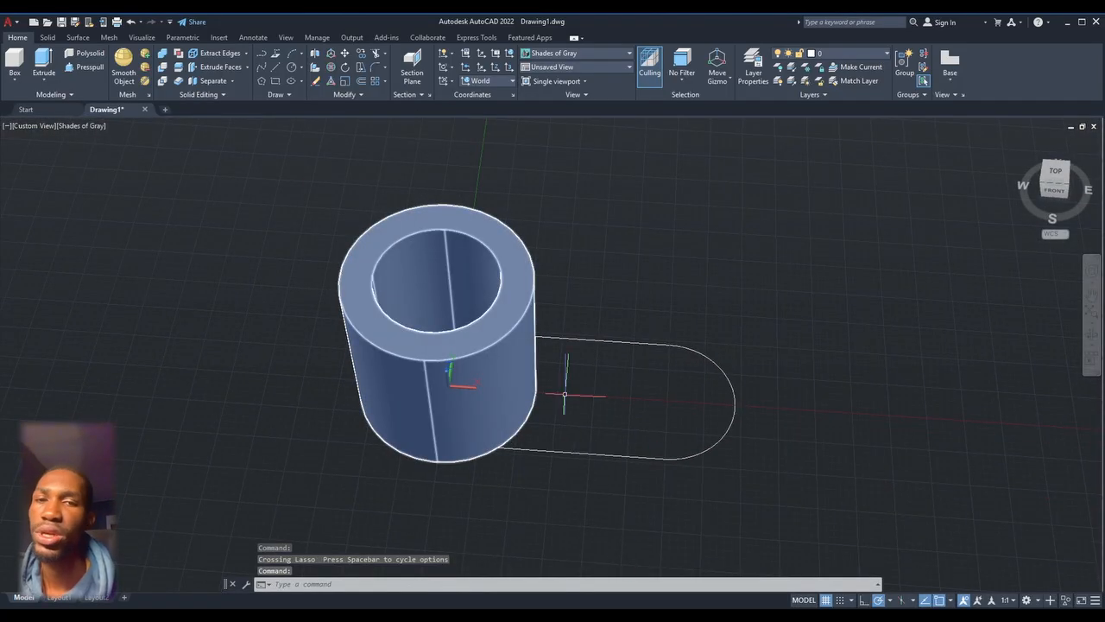
{"action": "left_click", "coordinate": [839, 618]}
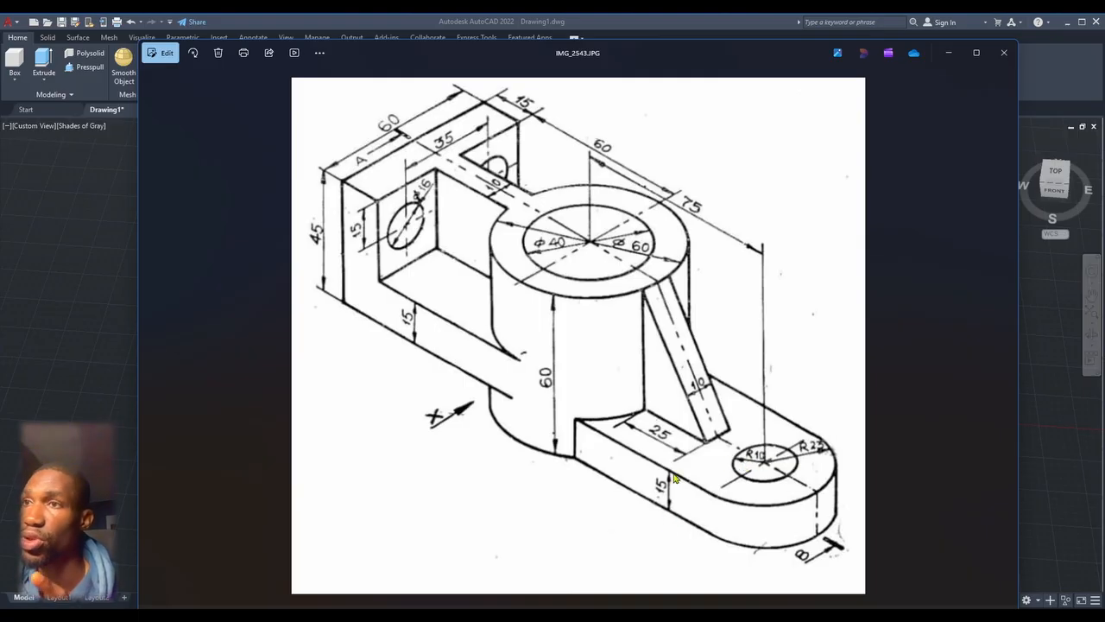
{"action": "left_click", "coordinate": [949, 52]}
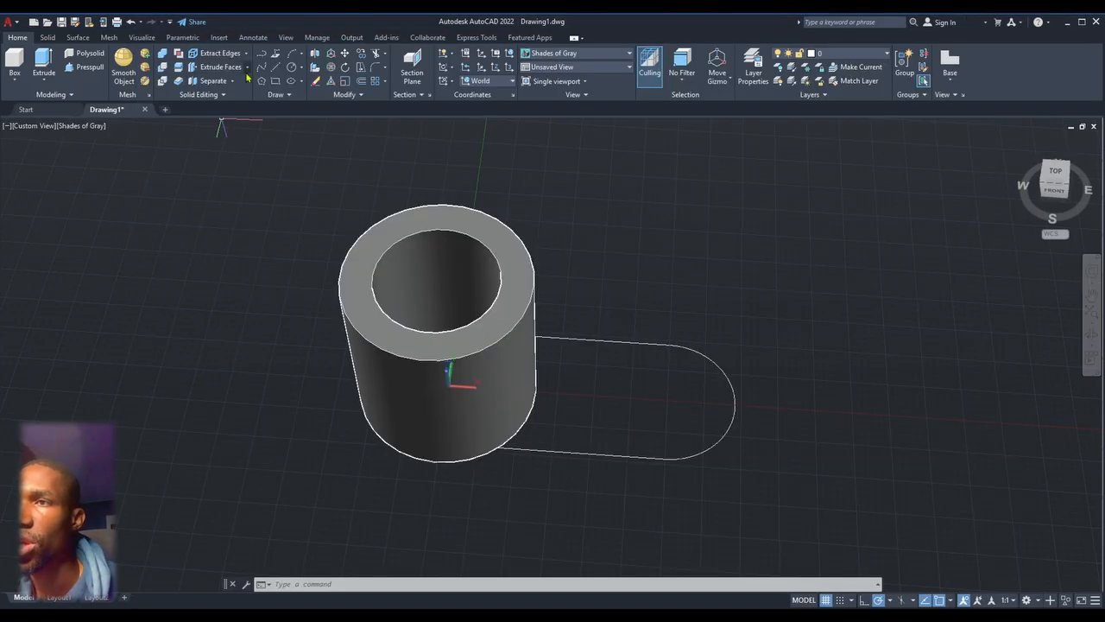
{"action": "left_click", "coordinate": [292, 67]}
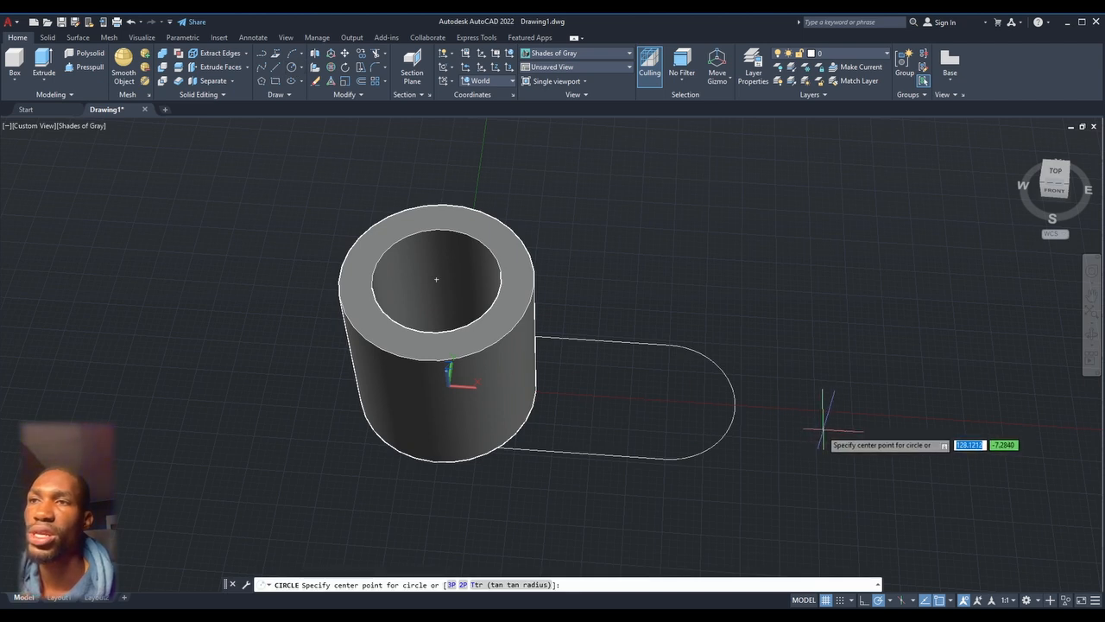
{"action": "left_click", "coordinate": [666, 400]}
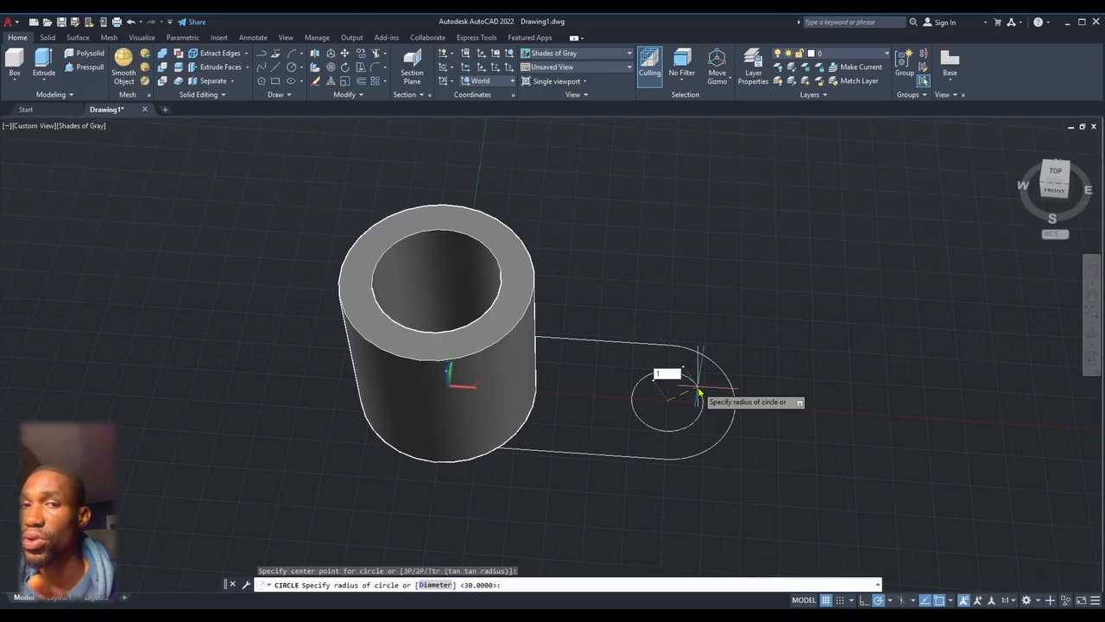
{"action": "key", "text": "Return"}
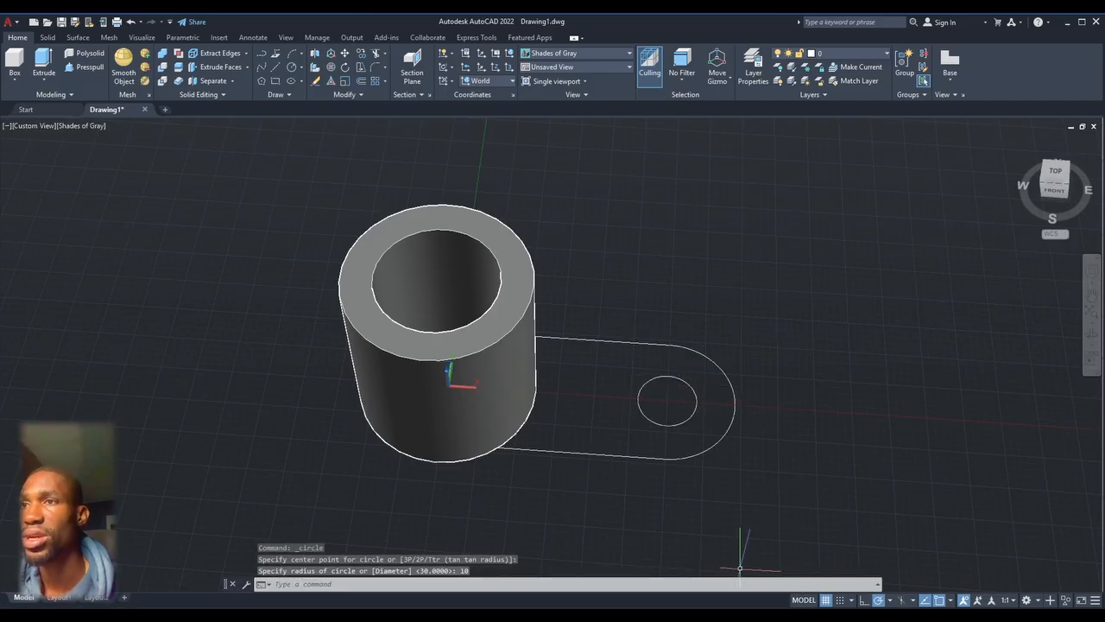
Step: Presspull the plate area around the radius 10 circle upward to a height of 15, as given in the reference drawing
{"action": "left_click", "coordinate": [838, 614]}
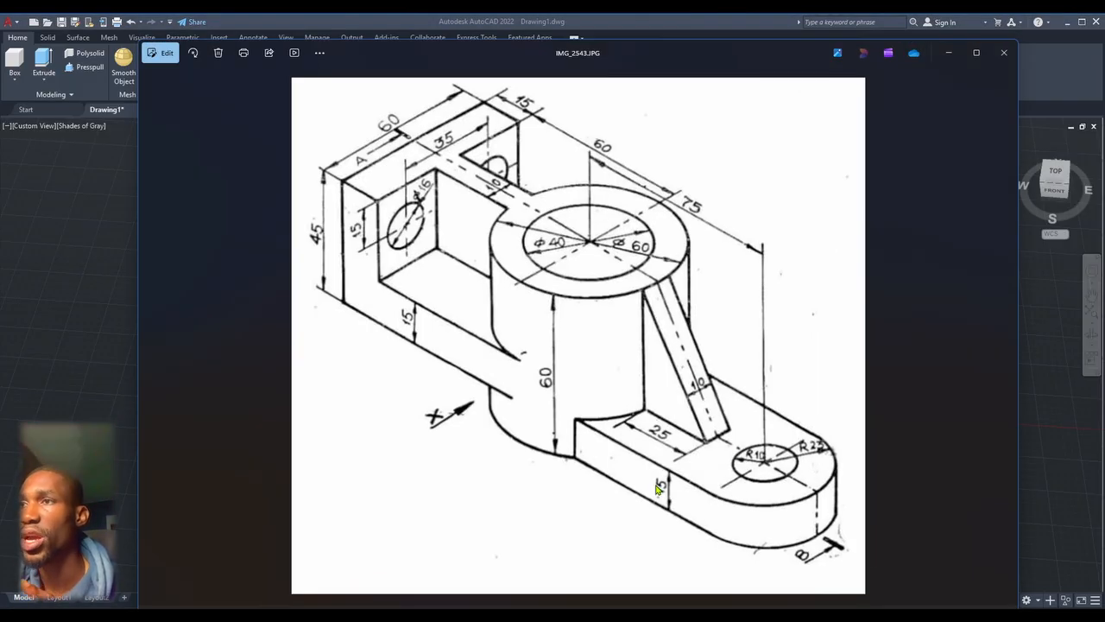
{"action": "left_click", "coordinate": [951, 53]}
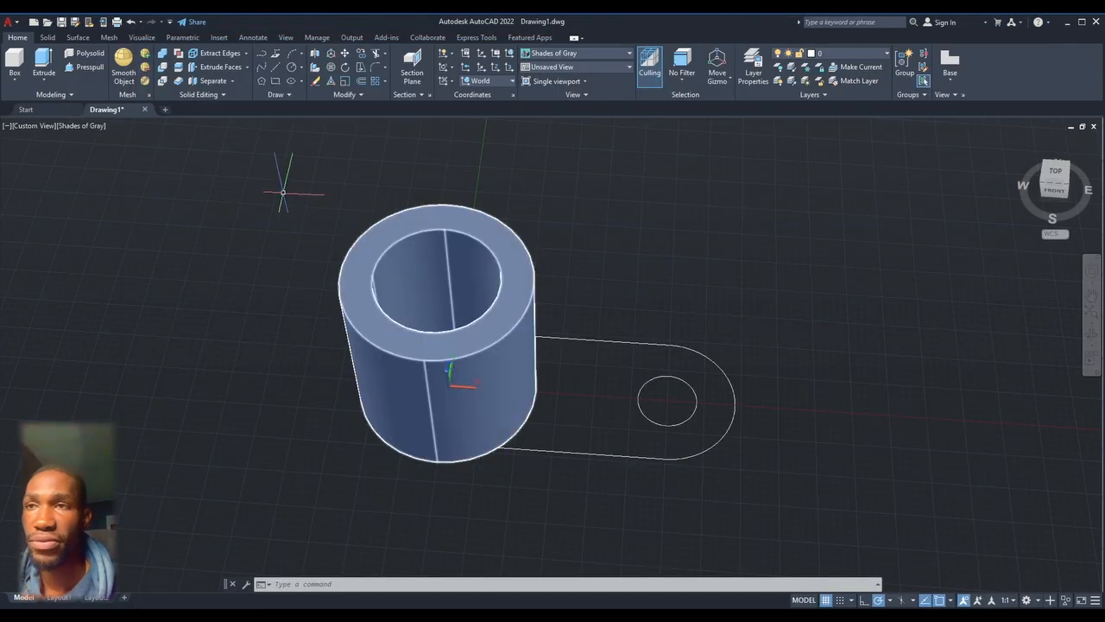
{"action": "left_click", "coordinate": [87, 66]}
{"action": "left_click", "coordinate": [590, 396]}
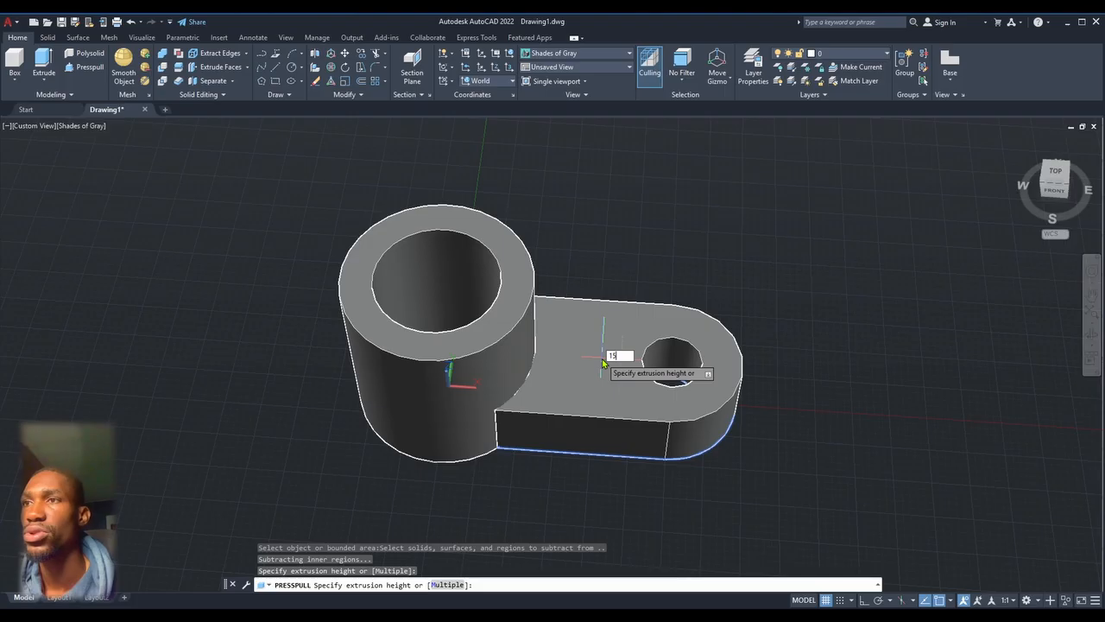
{"action": "type", "text": "15"}
{"action": "key", "text": "Return"}
{"action": "key", "text": "Return"}
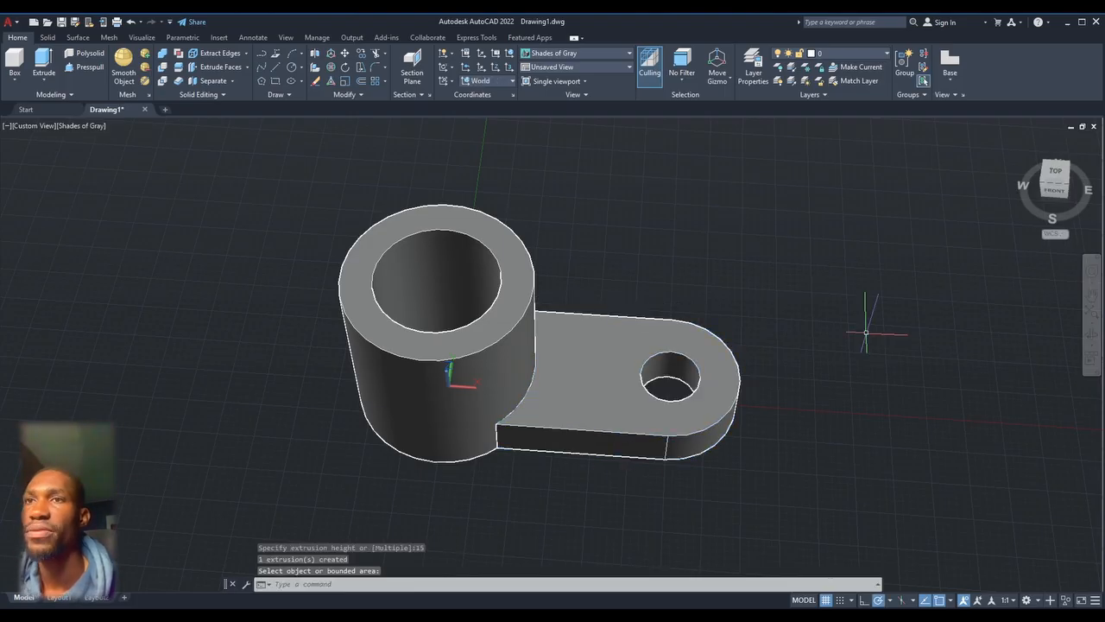
Step: Examine the cylinder and plate from below and from the front, and consult the IMG_2543.JPG reference drawing for the remaining features
{"action": "left_click", "coordinate": [1091, 334]}
{"action": "left_click_drag", "start_coordinate": [653, 486], "coordinate": [774, 264]}
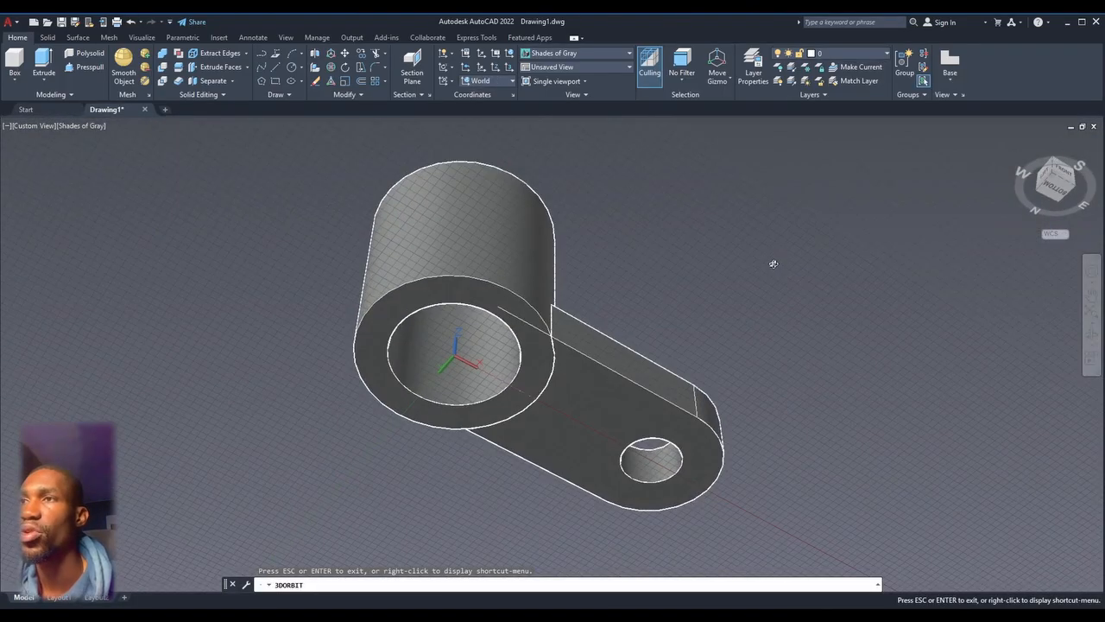
{"action": "left_click", "coordinate": [375, 56]}
{"action": "key", "text": "Return"}
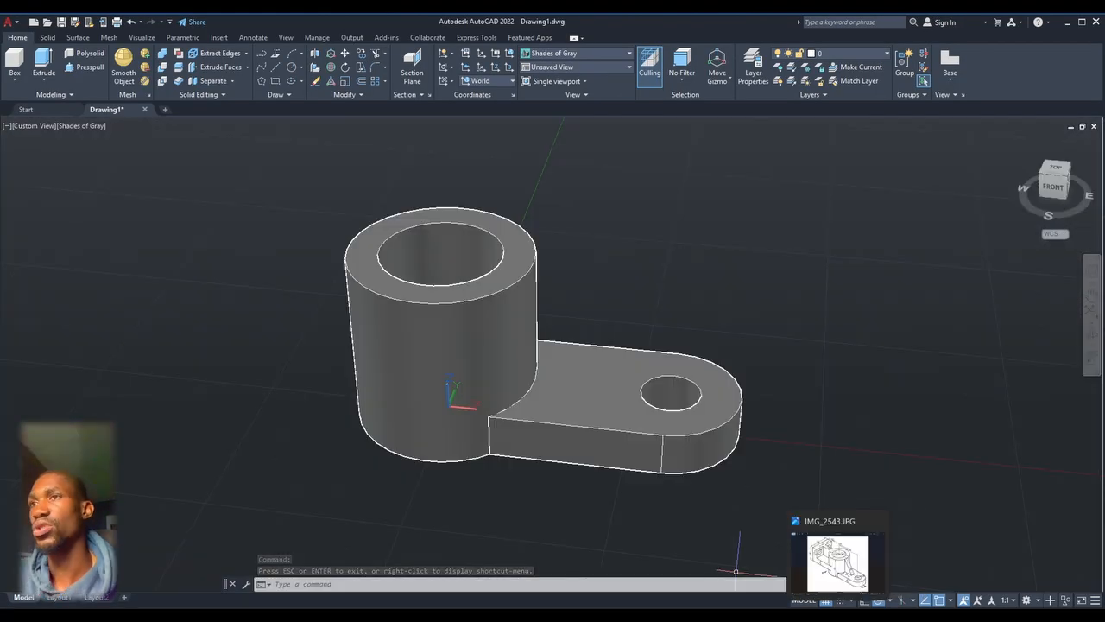
{"action": "left_click", "coordinate": [834, 614]}
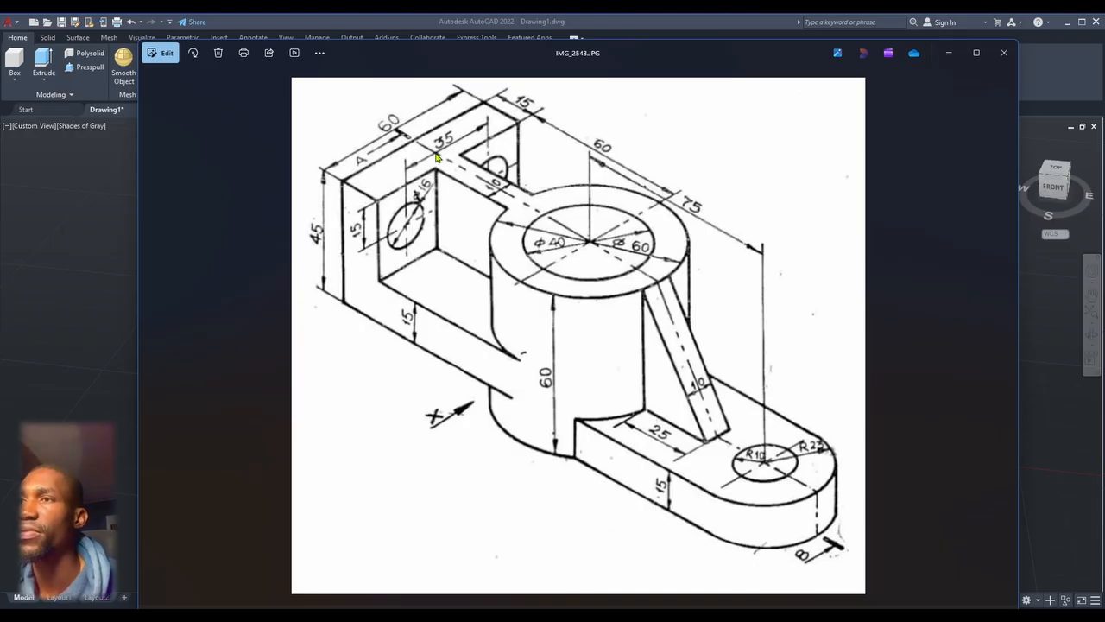
Step: Draw a line 75 long from the cylinder's top centre, pointing directly away from the lower plate, after consulting IMG_2543.JPG
{"action": "left_click", "coordinate": [949, 52]}
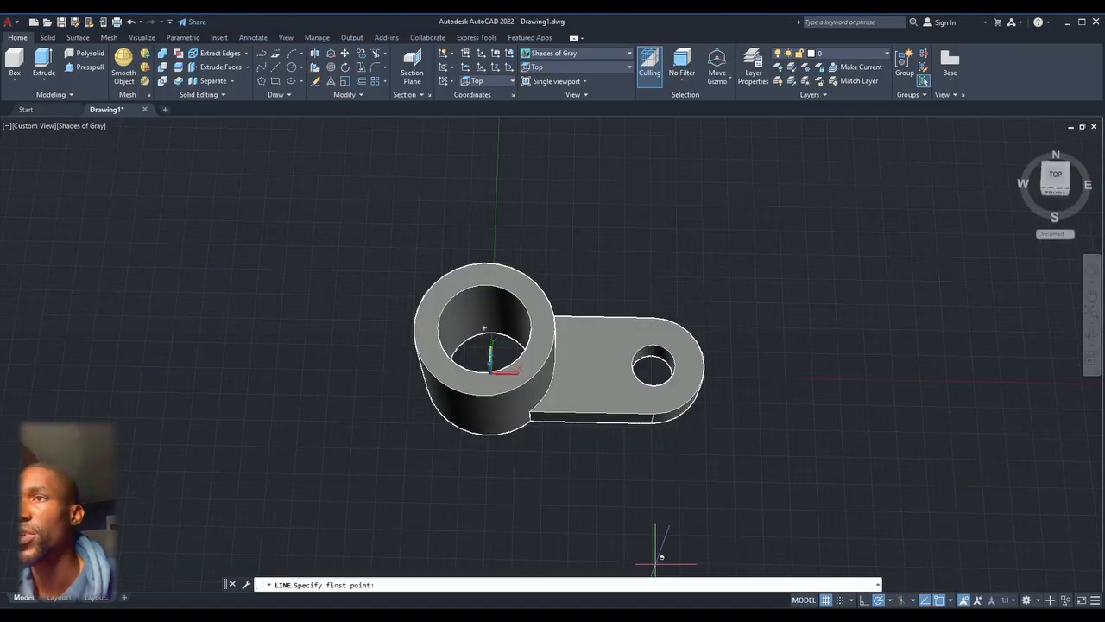
{"action": "left_click", "coordinate": [838, 565]}
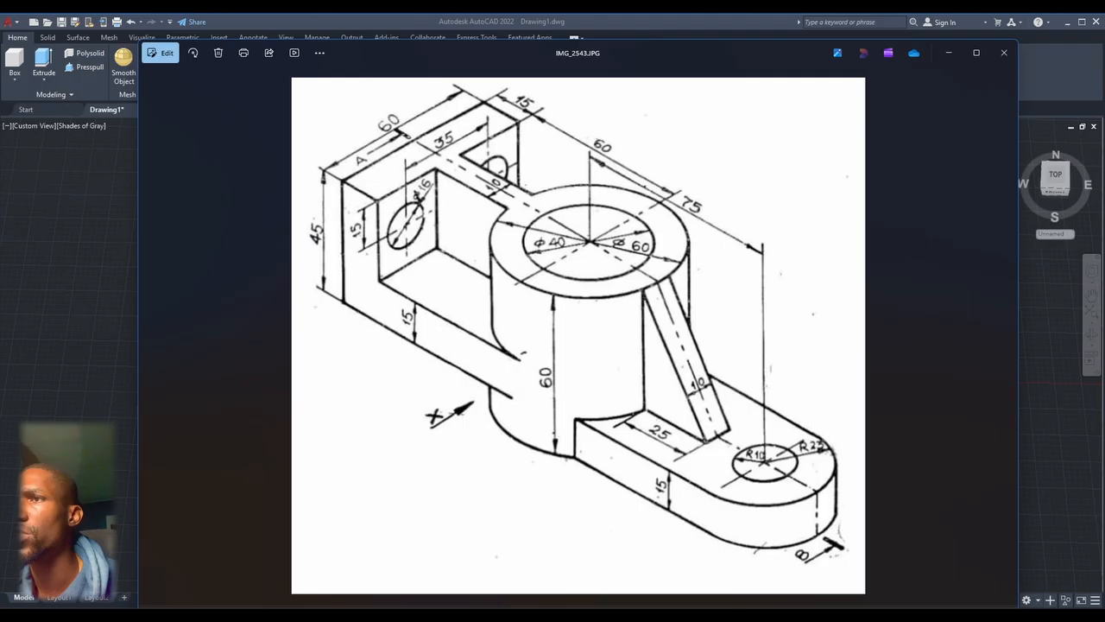
{"action": "left_click", "coordinate": [949, 52]}
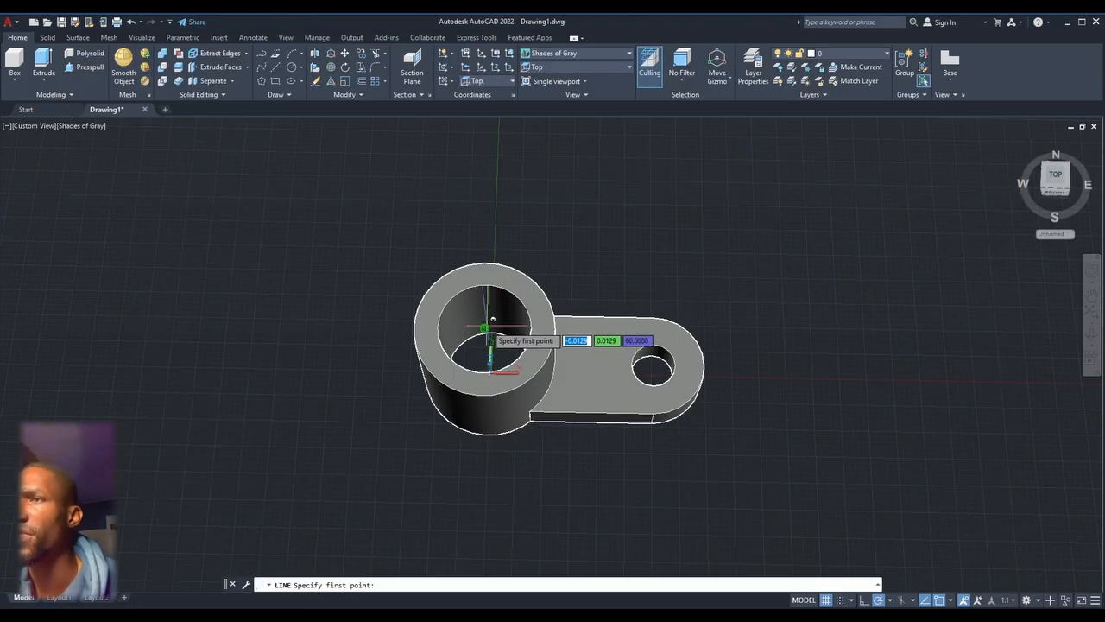
{"action": "left_click", "coordinate": [484, 328]}
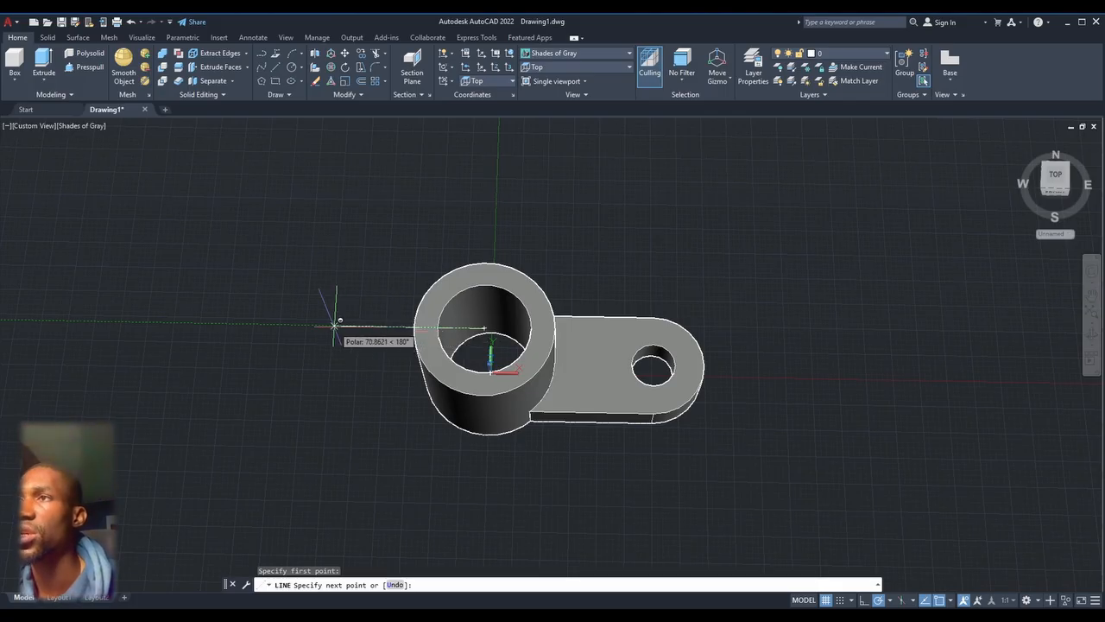
{"action": "type", "text": "75"}
{"action": "key", "text": "Return"}
{"action": "key", "text": "Escape"}
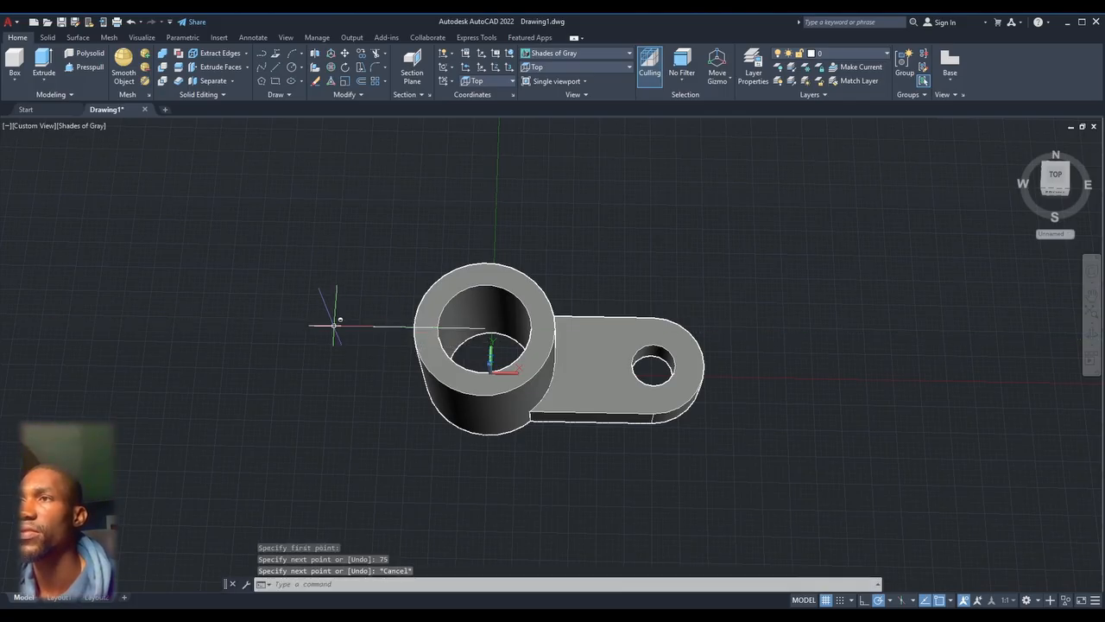
Step: Offset the 75-long centre line by 5 to both sides for the rib's width
{"action": "middle_click_drag", "start_coordinate": [341, 318], "coordinate": [251, 126], "text": "shift"}
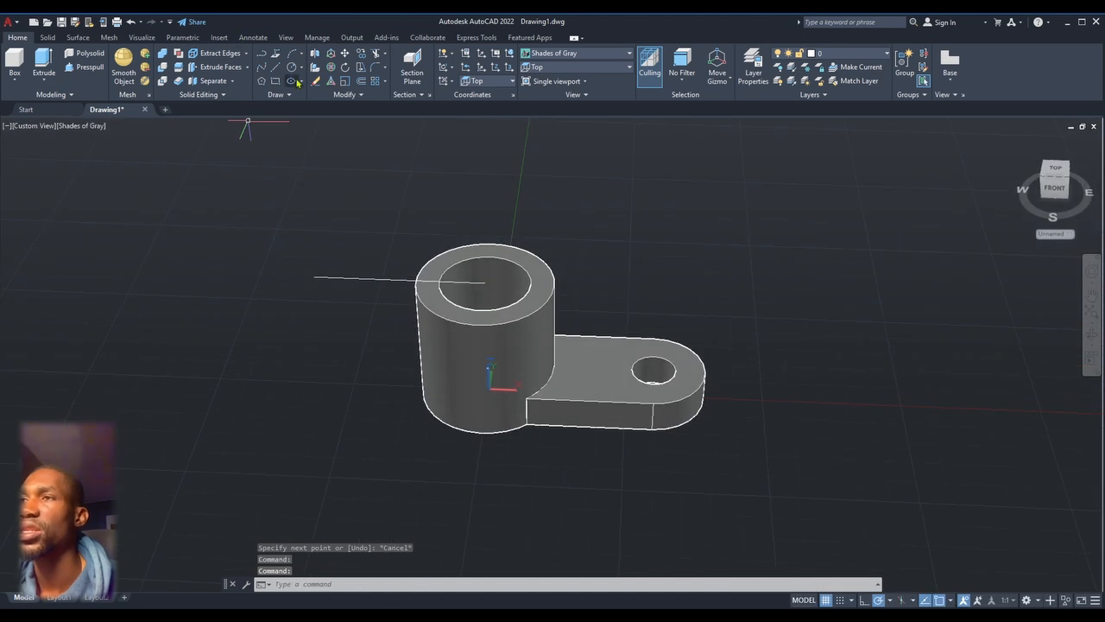
{"action": "left_click", "coordinate": [363, 81]}
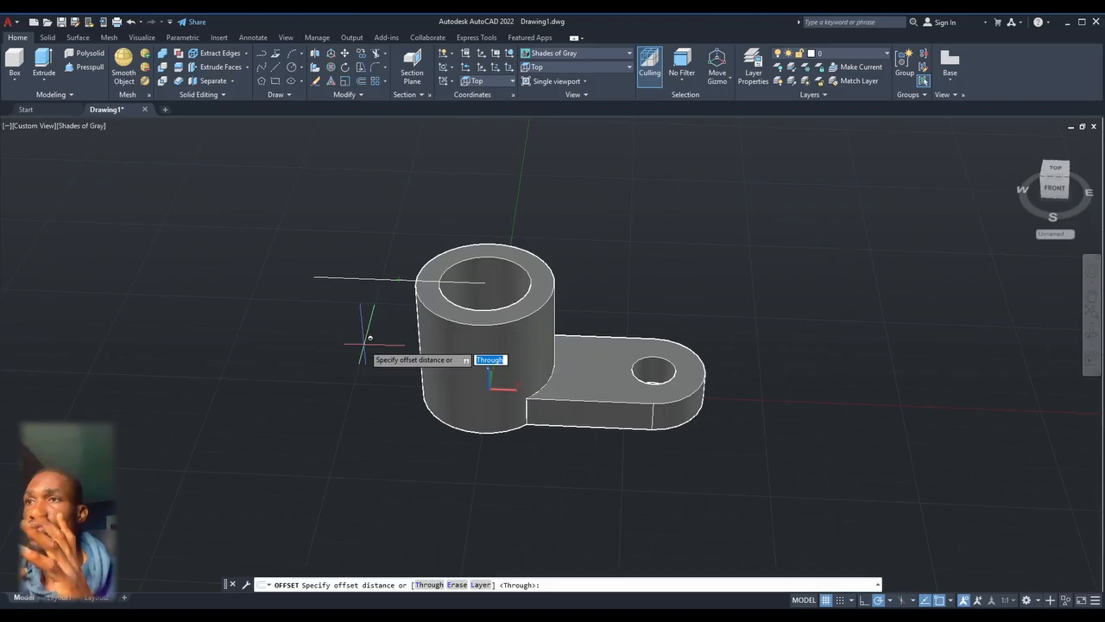
{"action": "type", "text": "5"}
{"action": "key", "text": "Return"}
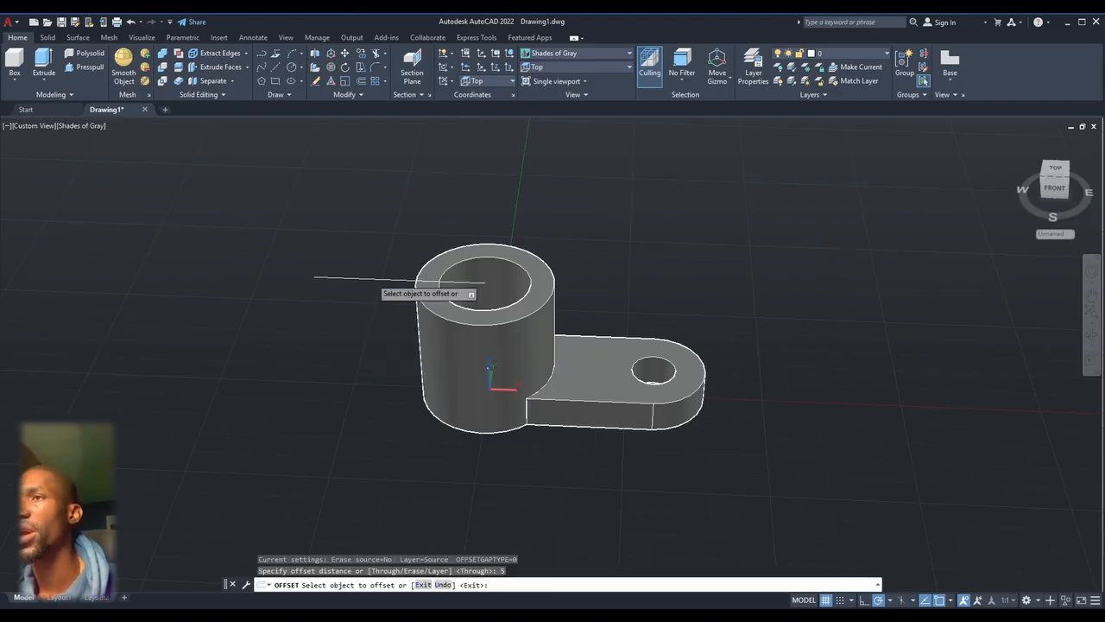
{"action": "left_click", "coordinate": [372, 276]}
{"action": "left_click", "coordinate": [378, 263]}
{"action": "key", "text": "Return"}
{"action": "key", "text": "Return"}
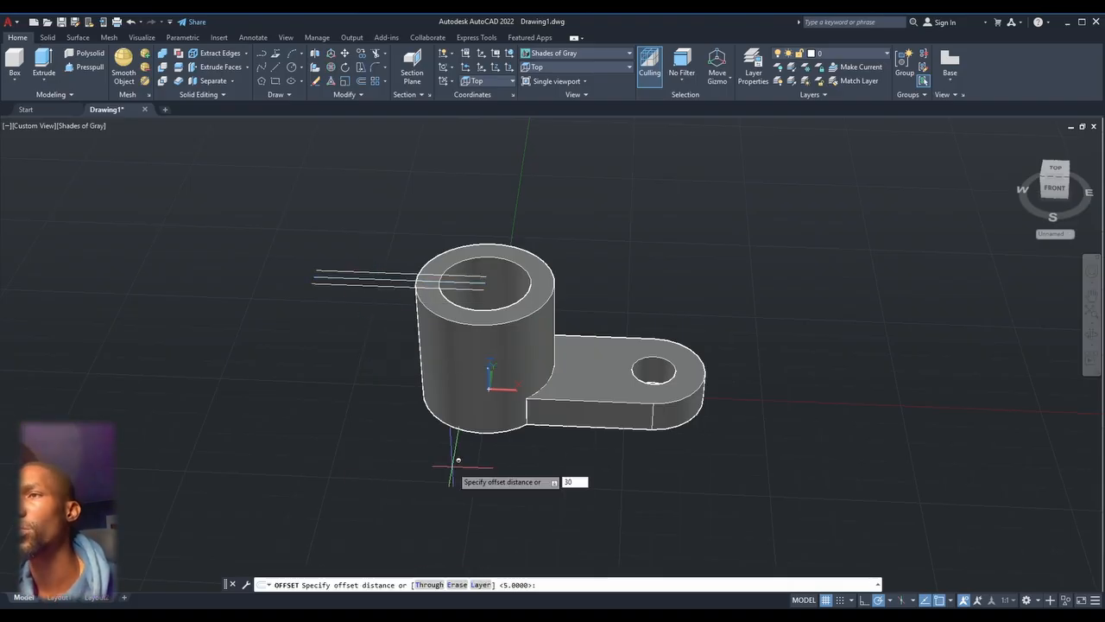
Step: Offset the 75-long centre line by 30 to both sides for the flange's outer edges
{"action": "type", "text": "30"}
{"action": "key", "text": "Return"}
{"action": "left_click", "coordinate": [355, 275]}
{"action": "left_click", "coordinate": [336, 341]}
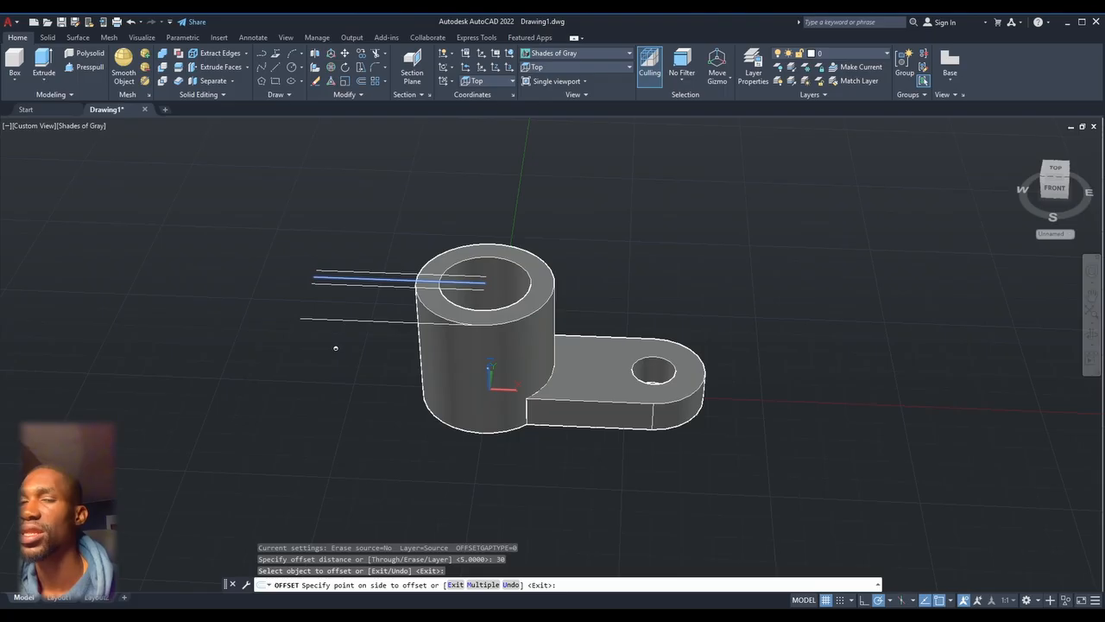
{"action": "left_click", "coordinate": [354, 278]}
{"action": "left_click", "coordinate": [359, 250]}
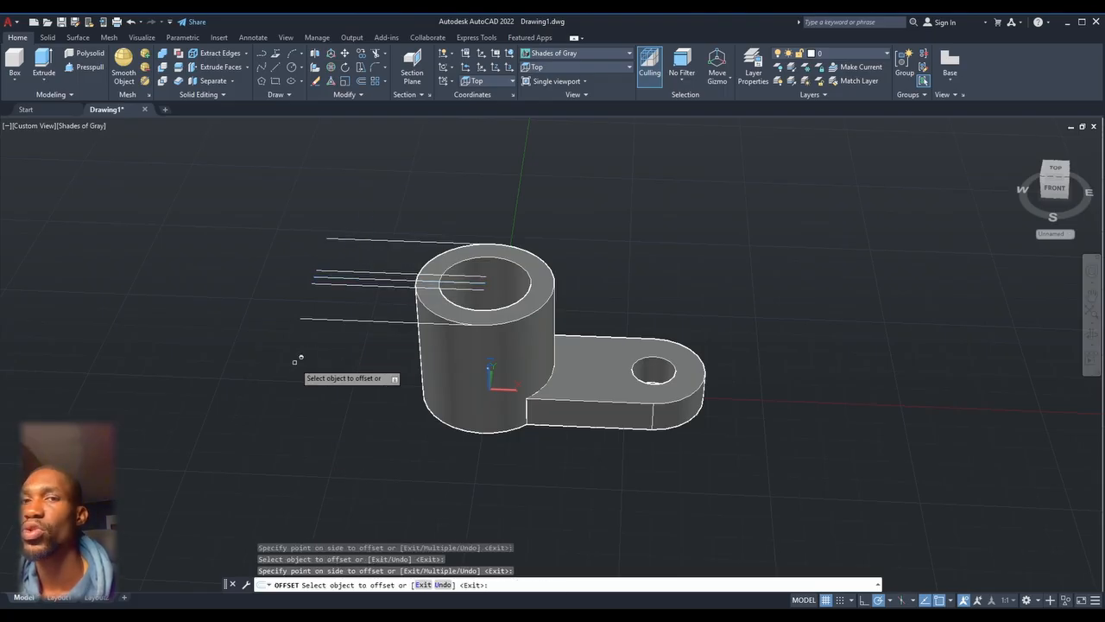
Step: Draw a line joining the free ends of the two outermost offset lines to close the flange end
{"action": "left_click", "coordinate": [277, 67]}
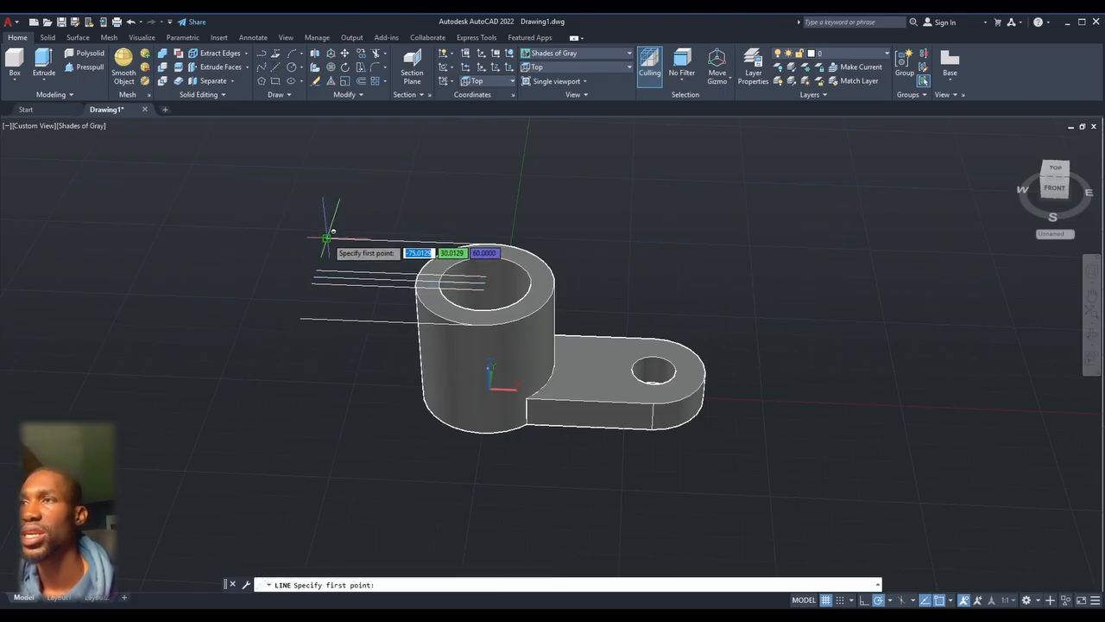
{"action": "left_click", "coordinate": [327, 237]}
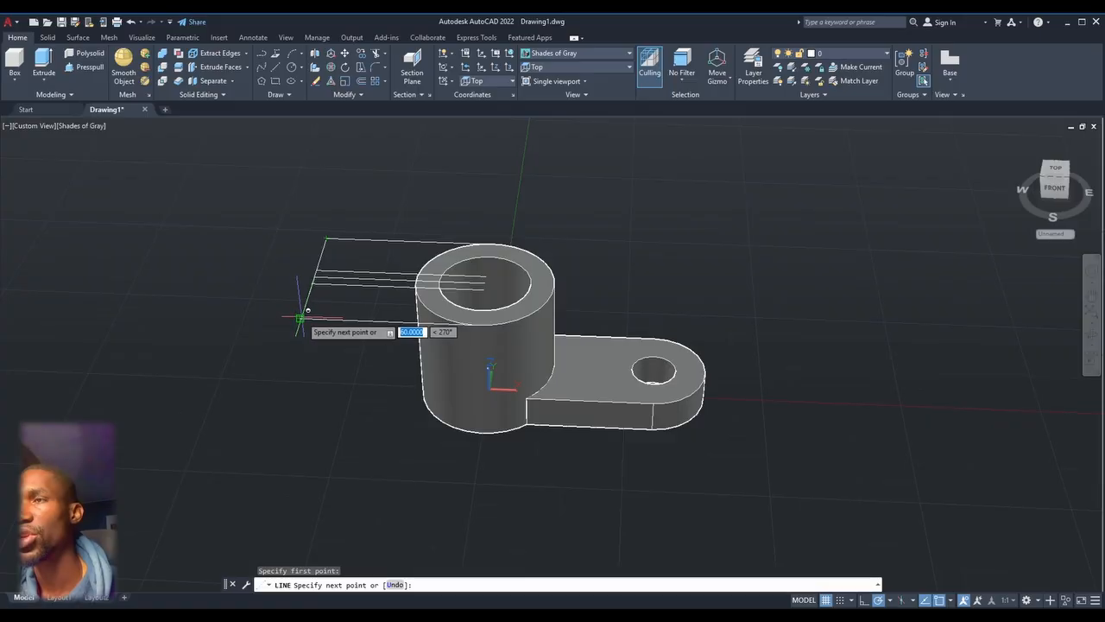
{"action": "key", "text": "Escape"}
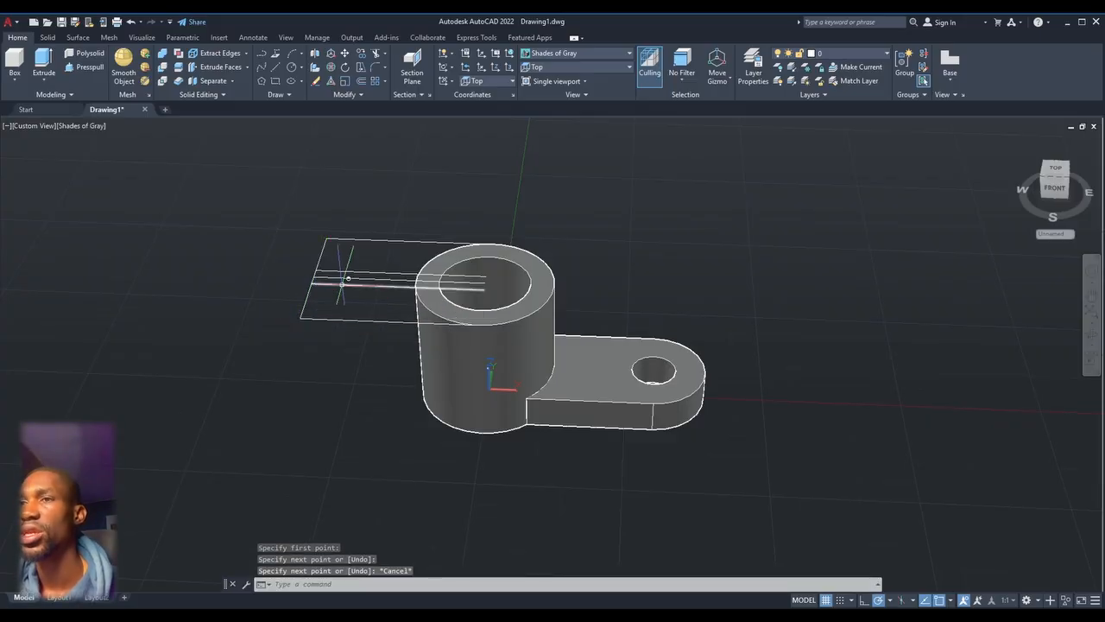
Step: Offset the flange's end line by 15 toward the cylinder, as given in the reference drawing
{"action": "left_click", "coordinate": [361, 81]}
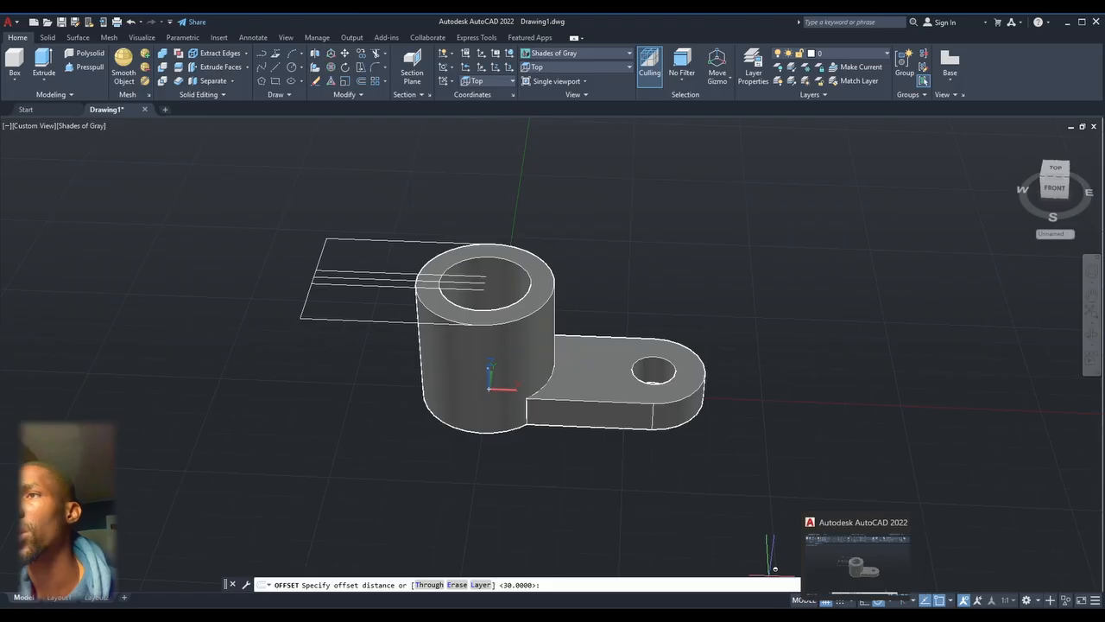
{"action": "mouse_move", "coordinate": [838, 612]}
{"action": "left_click", "coordinate": [837, 563]}
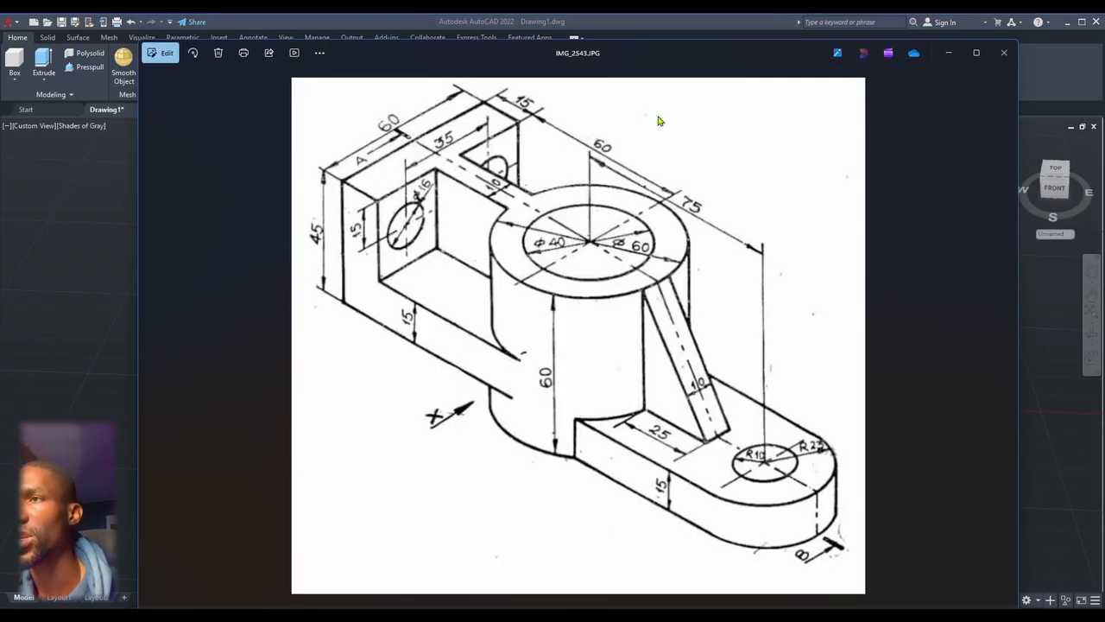
{"action": "left_click", "coordinate": [950, 53]}
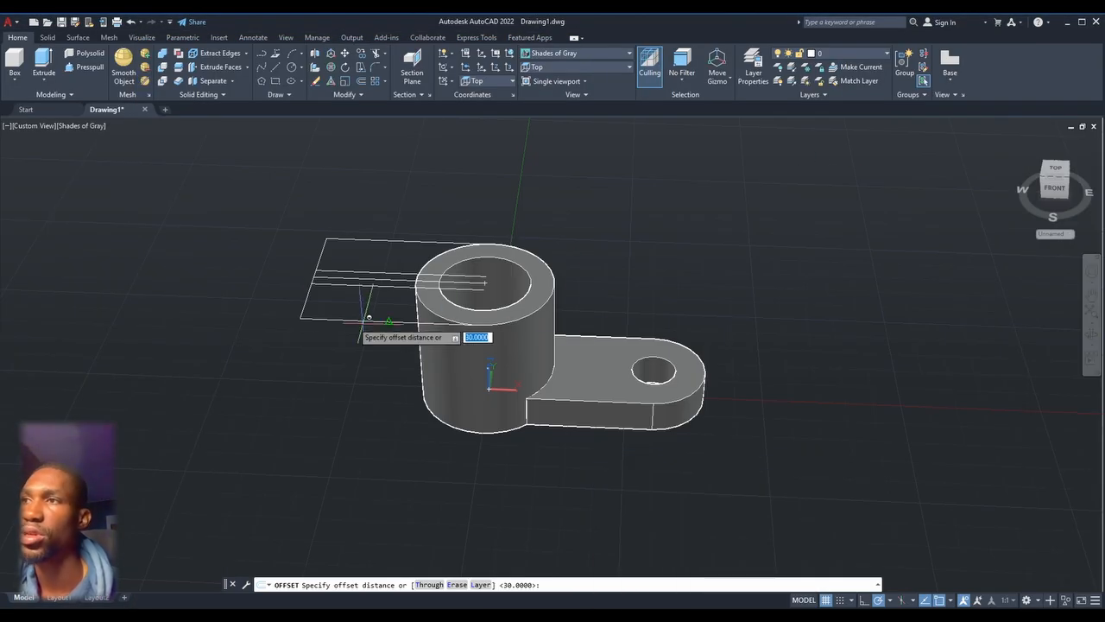
{"action": "key", "text": "Return"}
{"action": "left_click", "coordinate": [302, 308]}
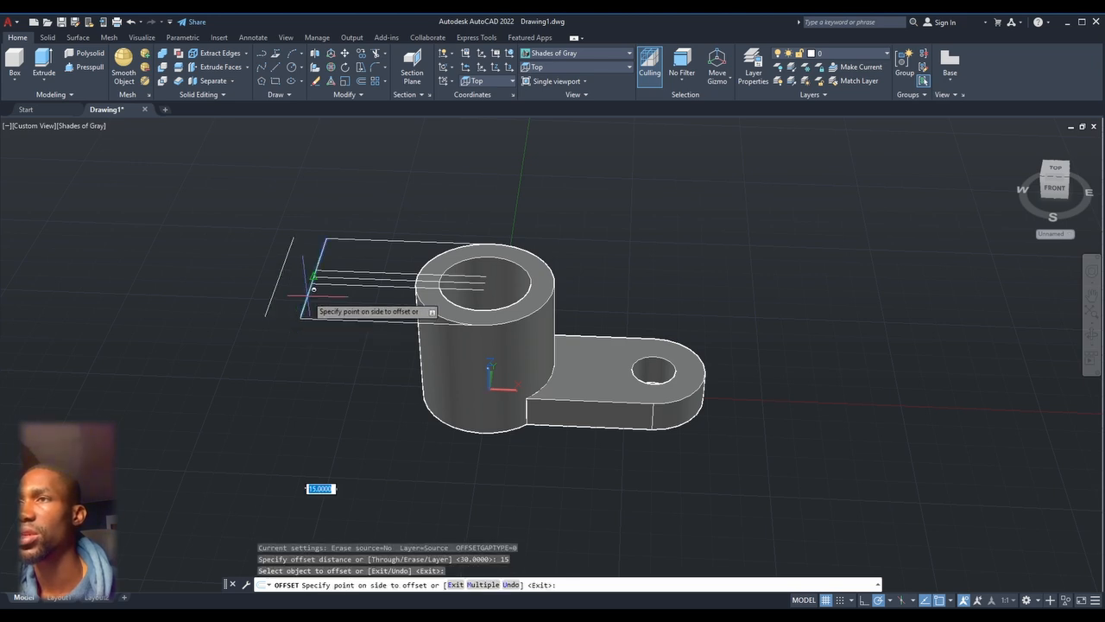
{"action": "left_click", "coordinate": [353, 302]}
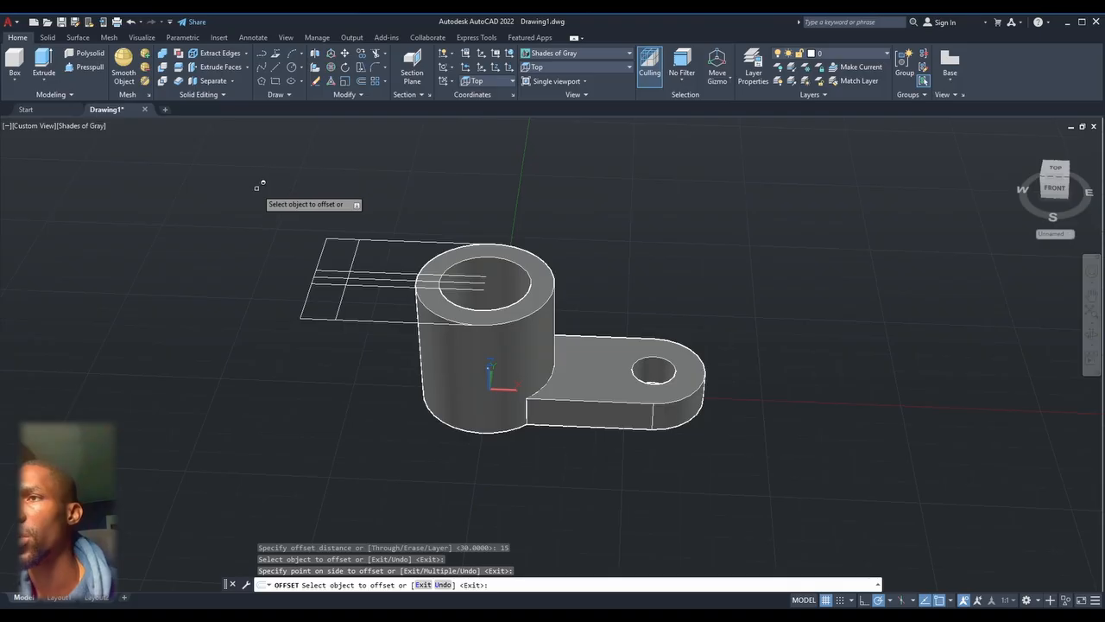
{"action": "key", "text": "Escape"}
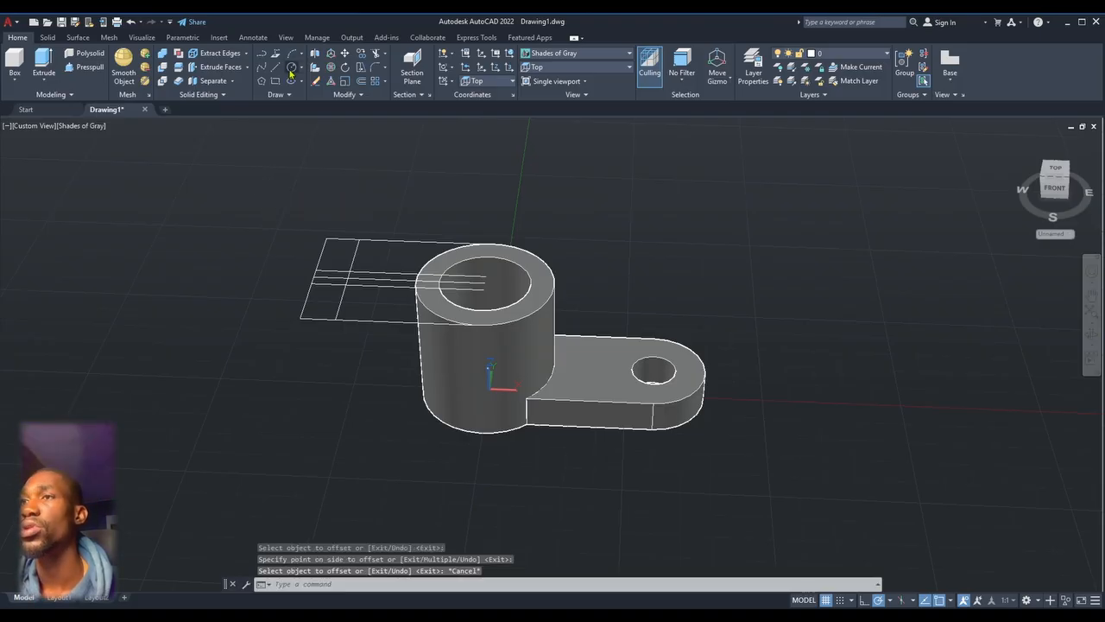
{"action": "left_click", "coordinate": [291, 67]}
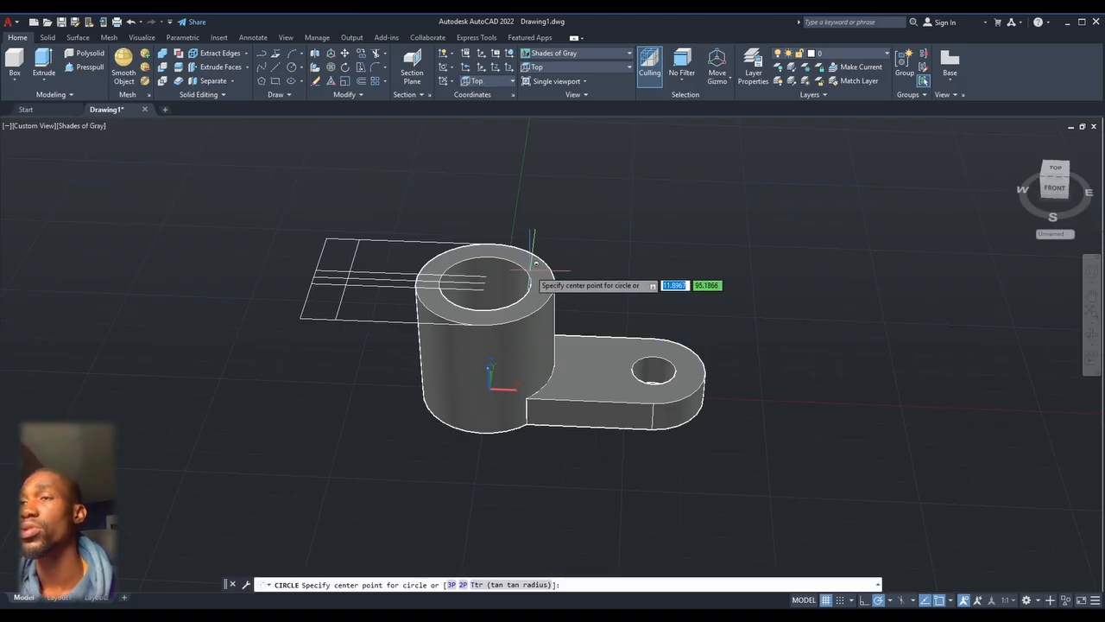
{"action": "left_click", "coordinate": [485, 282]}
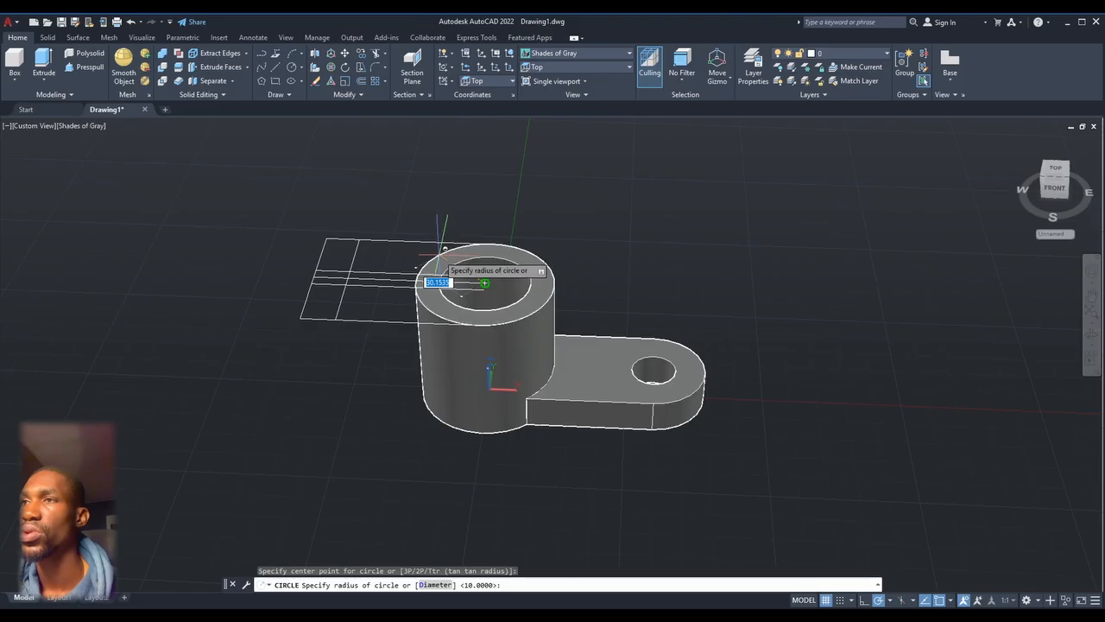
{"action": "scroll", "coordinate": [464, 296], "scroll_direction": "up", "scroll_amount": 3}
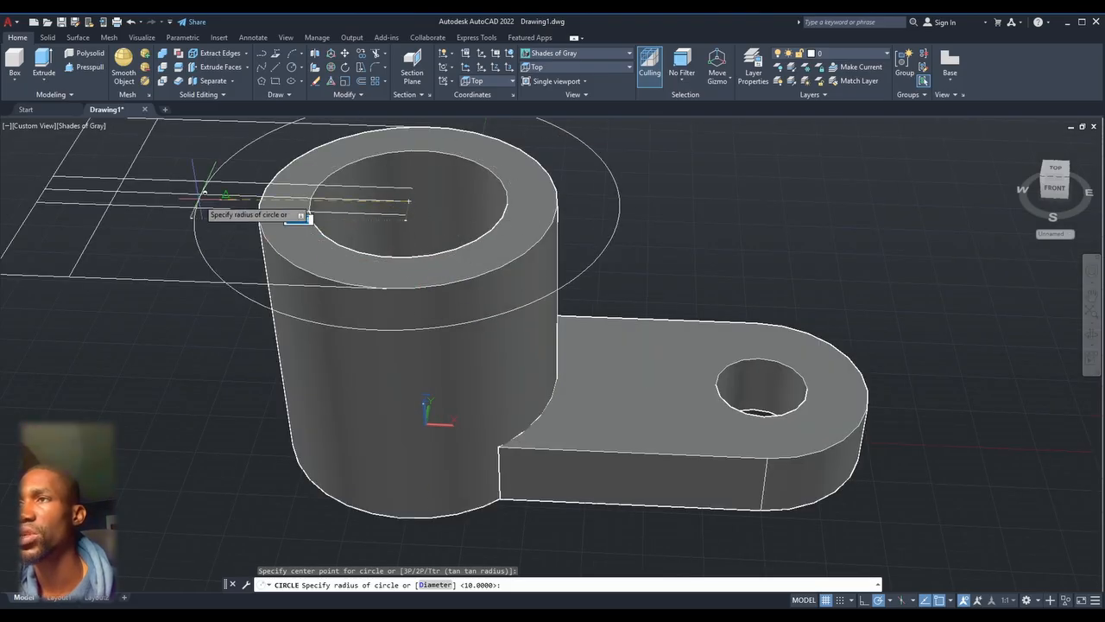
{"action": "key", "text": "Escape"}
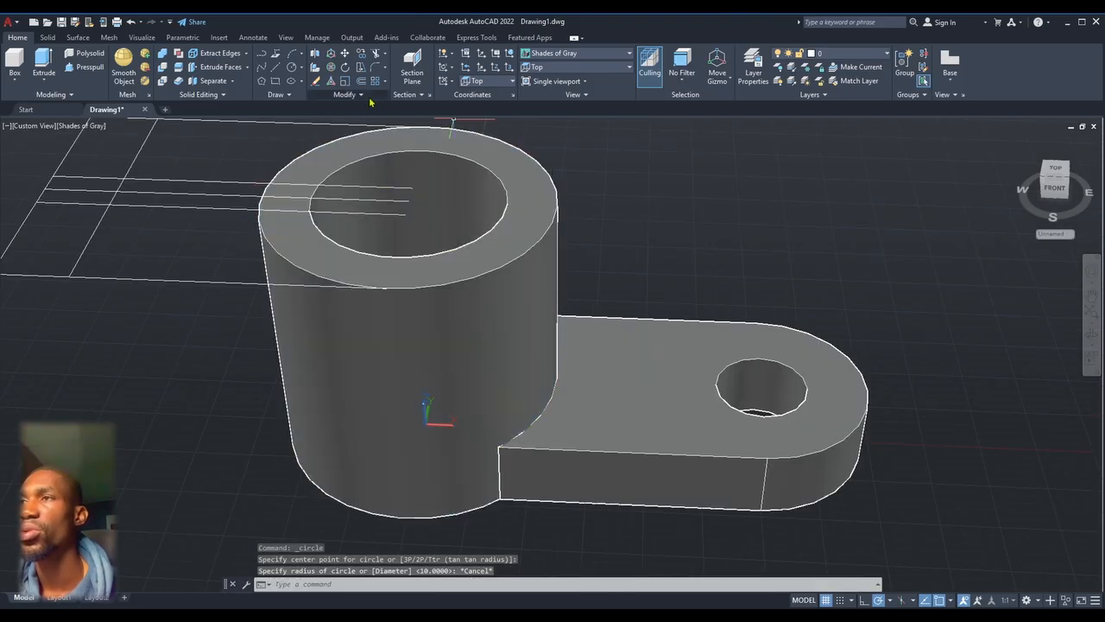
Step: Draw a circle centred on the cylinder's top face, reaching out to the cylinder's outer edge
{"action": "left_click", "coordinate": [292, 69]}
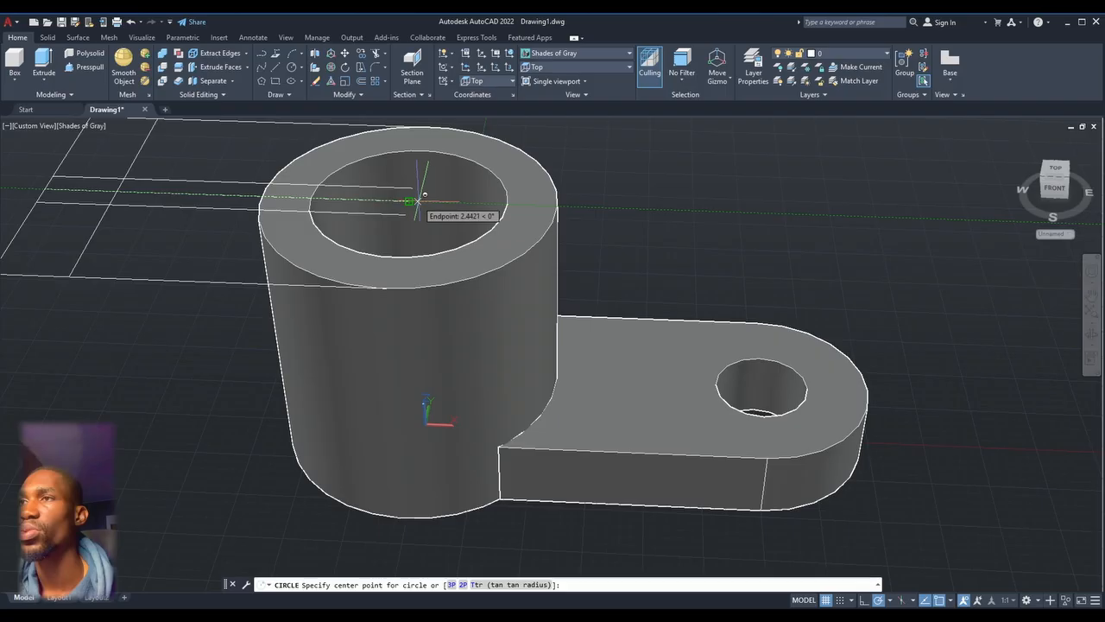
{"action": "scroll", "coordinate": [416, 204], "scroll_direction": "up", "scroll_amount": 3}
{"action": "scroll", "coordinate": [423, 207], "scroll_direction": "down", "scroll_amount": 3}
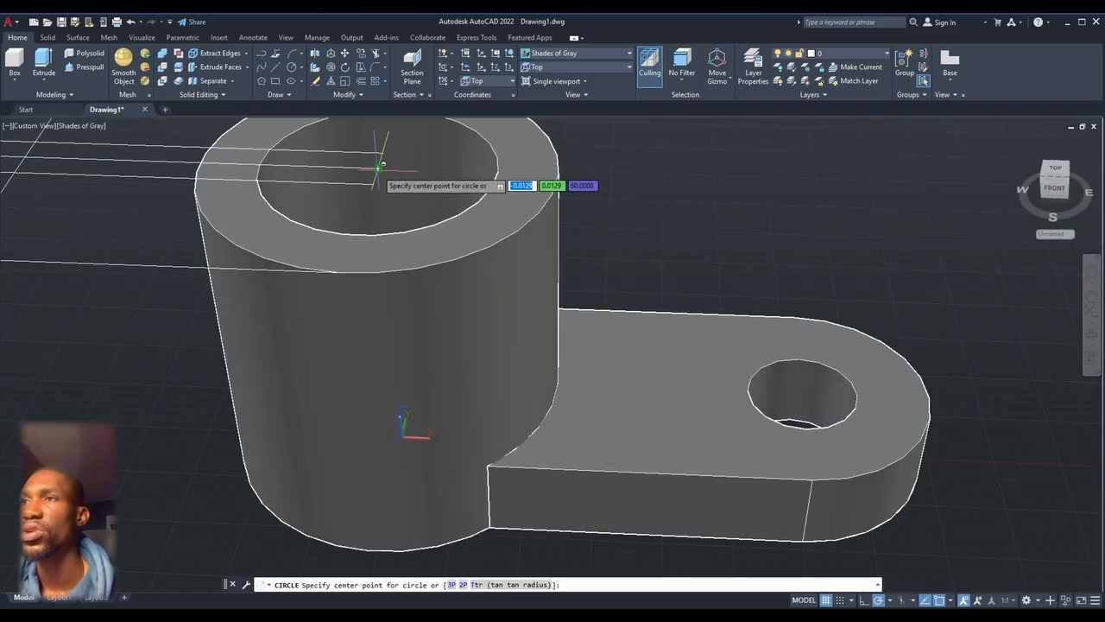
{"action": "left_click", "coordinate": [950, 602]}
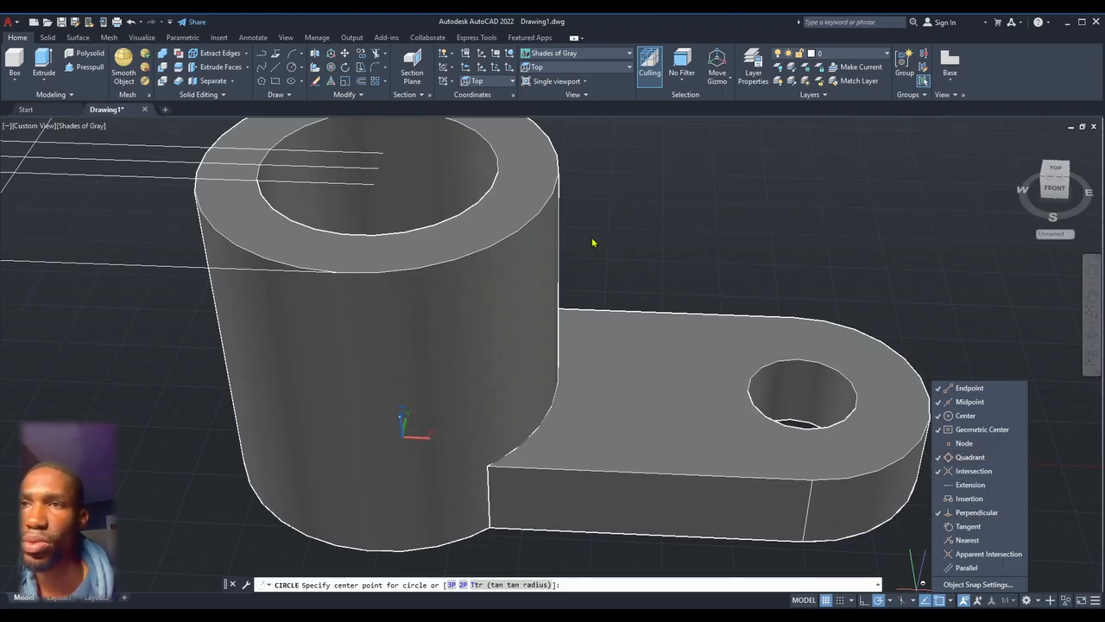
{"action": "scroll", "coordinate": [466, 200], "scroll_direction": "down", "scroll_amount": 2}
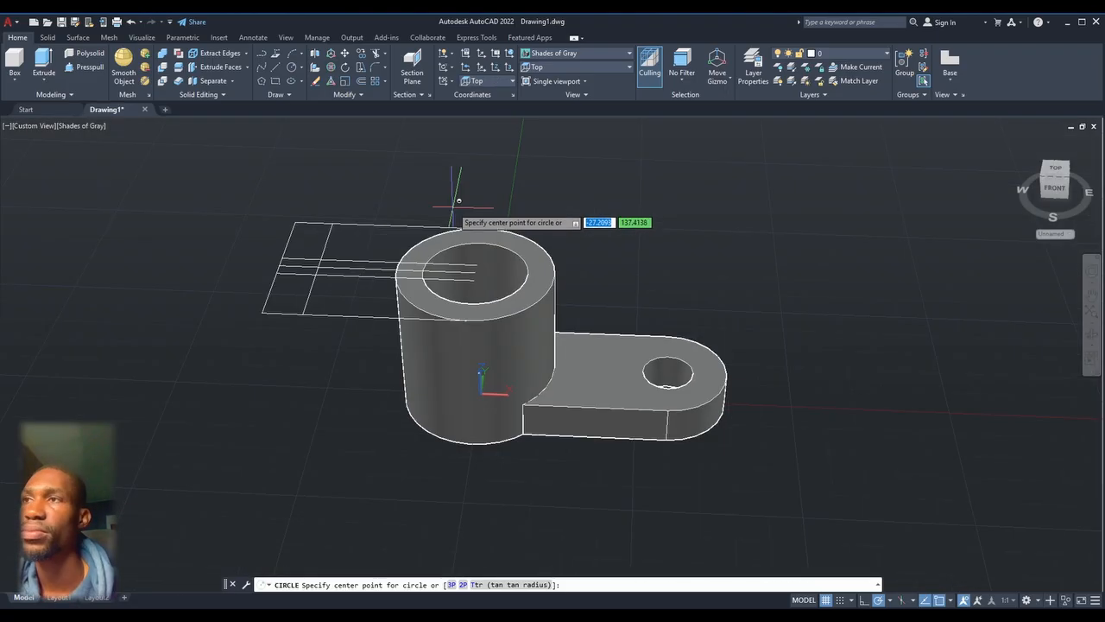
{"action": "left_click", "coordinate": [475, 272]}
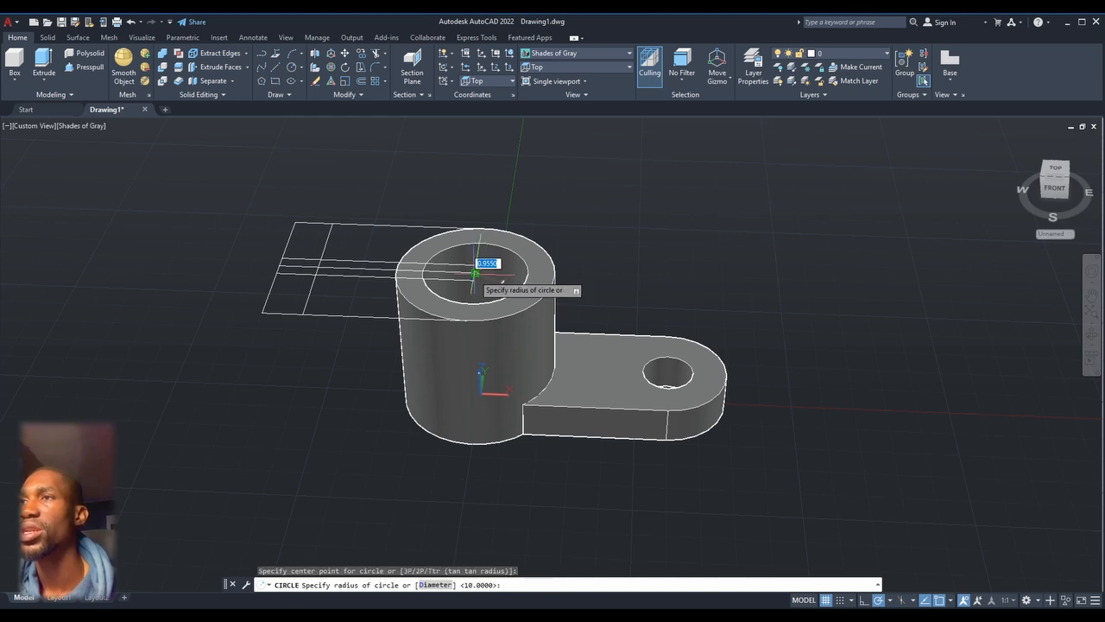
{"action": "left_click", "coordinate": [398, 268]}
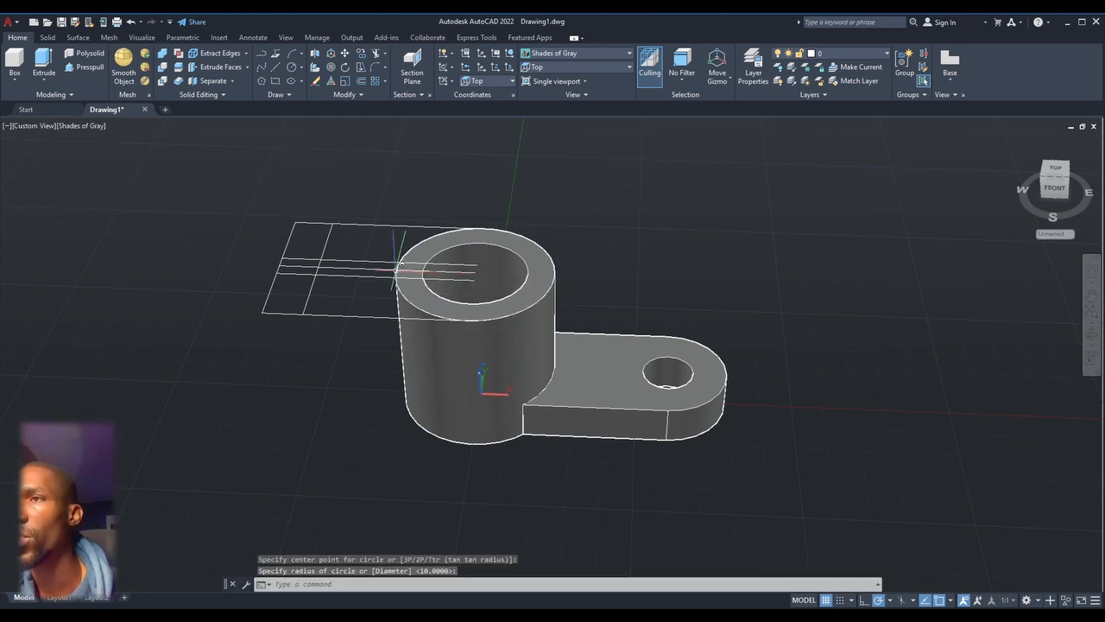
Step: Trim the centre line and both rib lines where they run through the flange, back to its inner edge line
{"action": "left_click", "coordinate": [360, 55]}
{"action": "key", "text": "Return"}
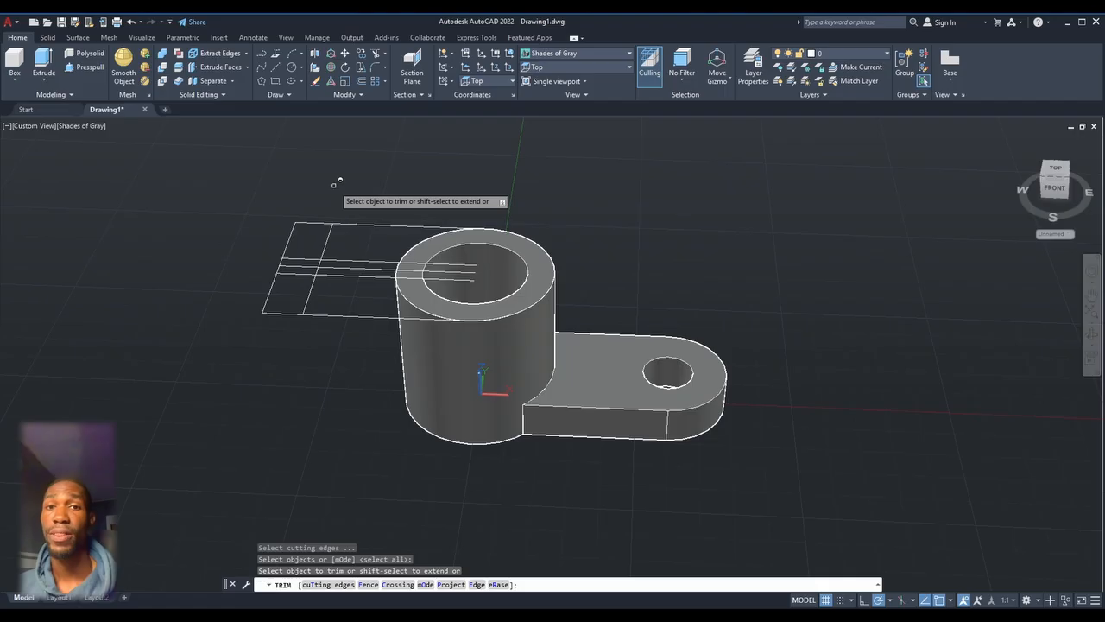
{"action": "left_click", "coordinate": [317, 240]}
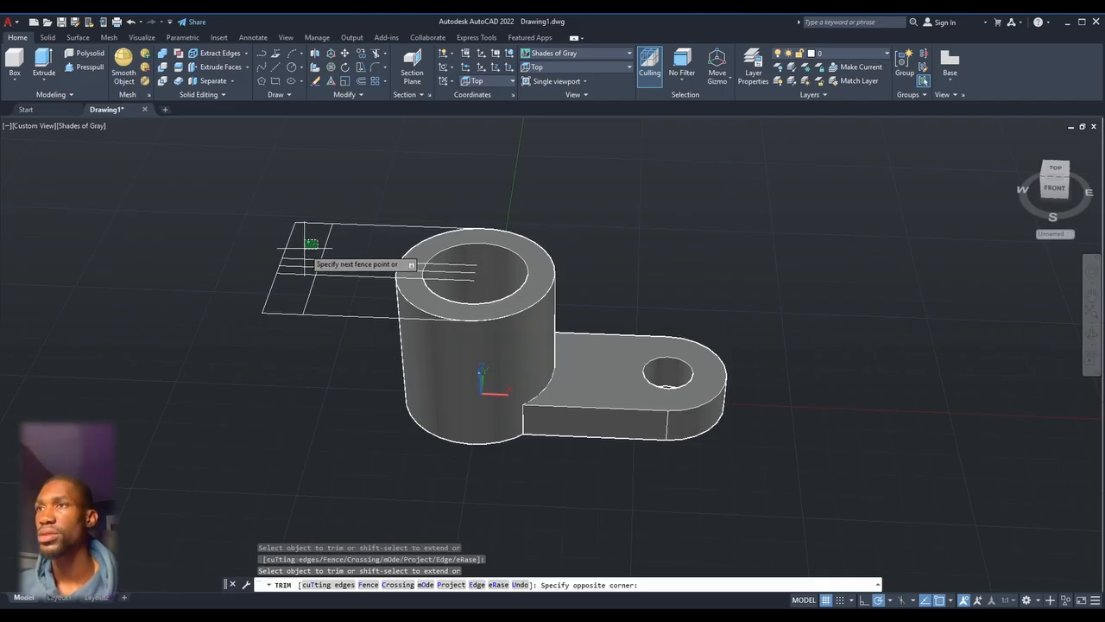
{"action": "left_click", "coordinate": [302, 265]}
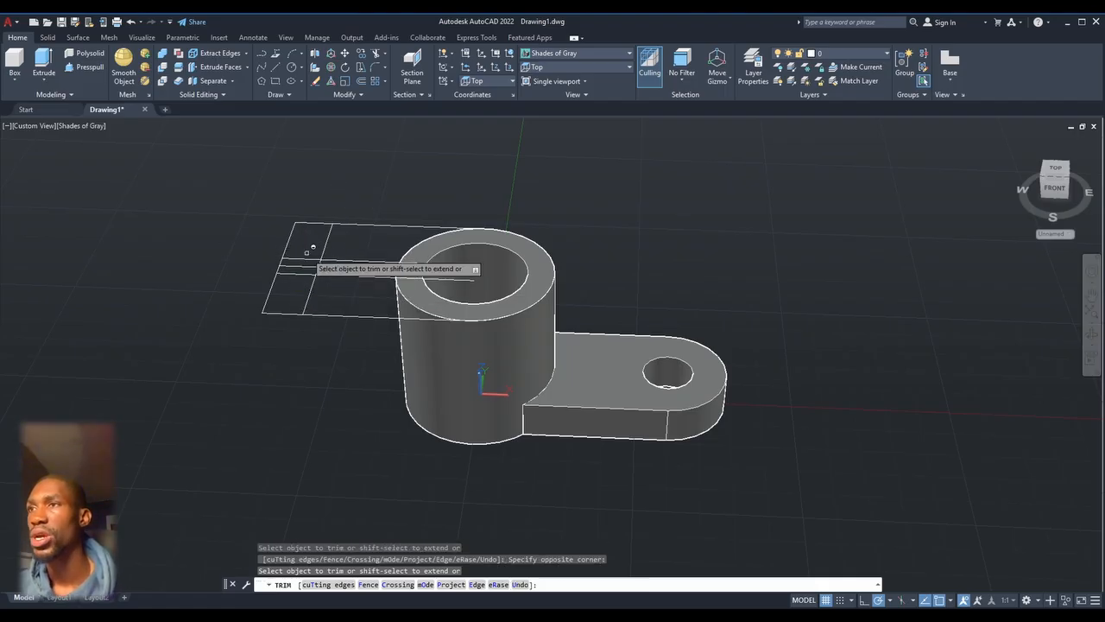
{"action": "left_click", "coordinate": [299, 273]}
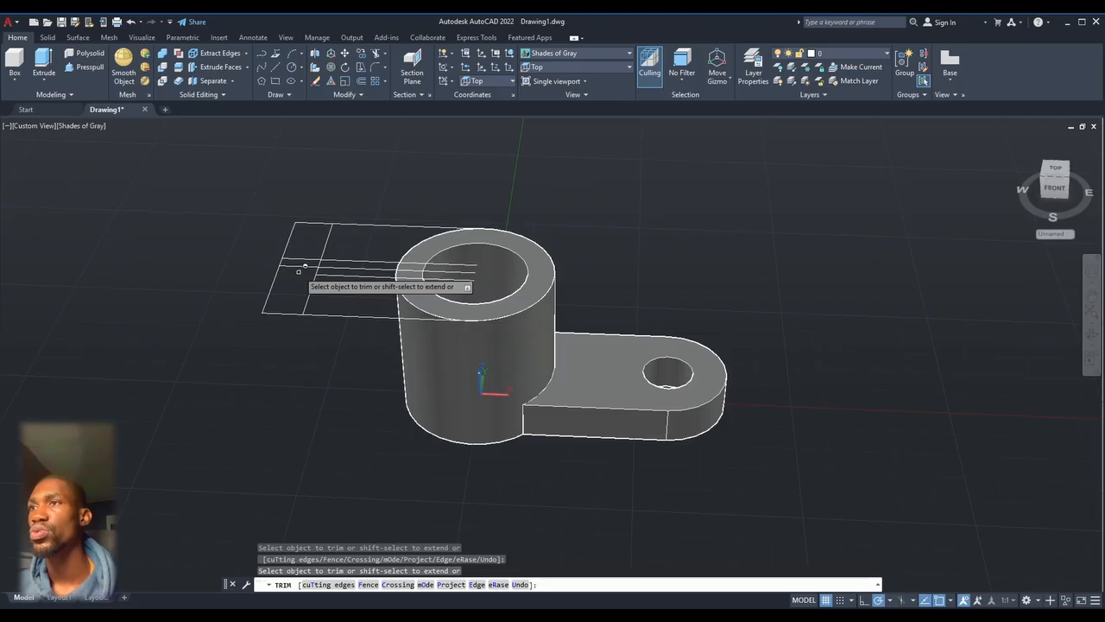
{"action": "left_click", "coordinate": [301, 267]}
{"action": "left_click", "coordinate": [302, 259]}
Step: Trim the rib lines inside the cylinder's bore and the centre line between the flange and the cylinder
{"action": "scroll", "coordinate": [333, 268], "scroll_direction": "up", "scroll_amount": 2}
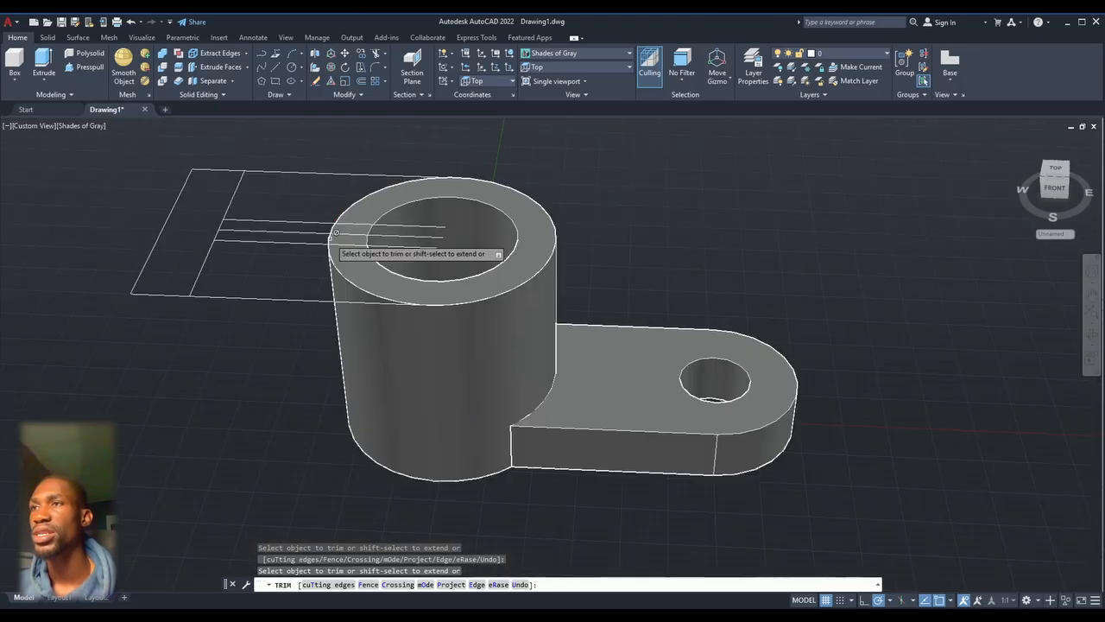
{"action": "left_click", "coordinate": [451, 223]}
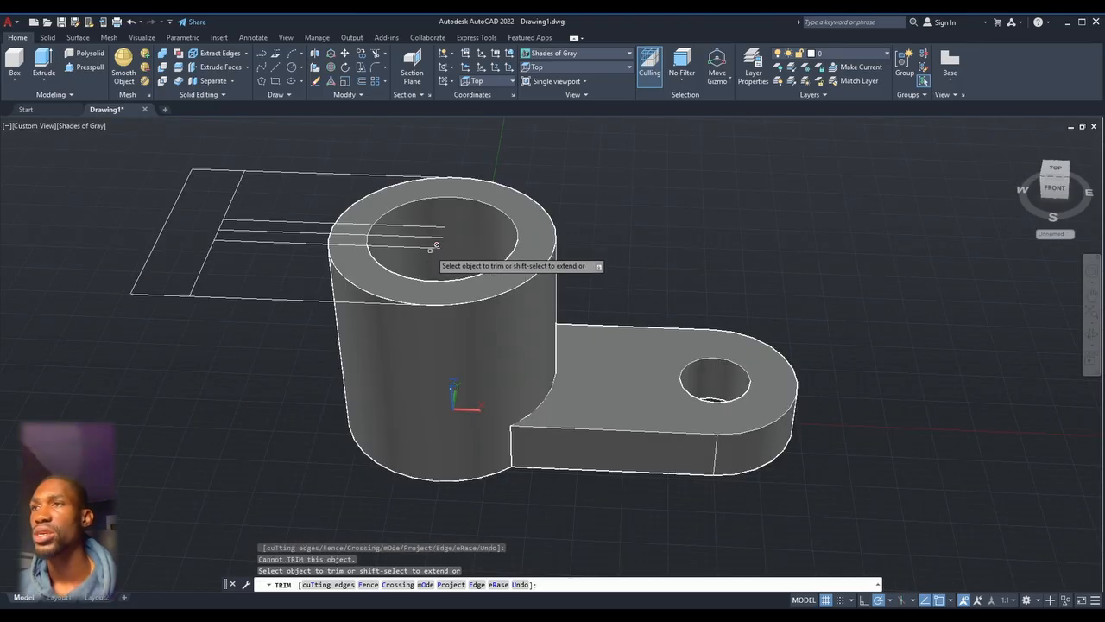
{"action": "left_click", "coordinate": [430, 237]}
{"action": "left_click", "coordinate": [429, 235]}
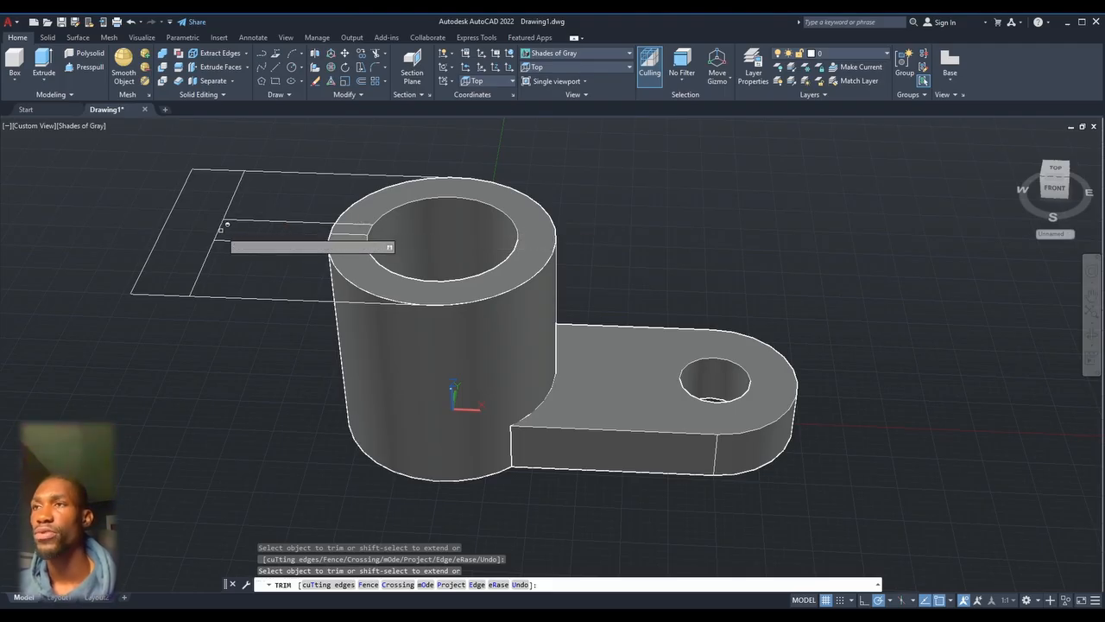
Step: Trim the segment of the flange's inner edge line between the two rib lines to open the T-junction
{"action": "scroll", "coordinate": [226, 223], "scroll_direction": "up", "scroll_amount": 3}
{"action": "scroll", "coordinate": [226, 222], "scroll_direction": "down", "scroll_amount": 5}
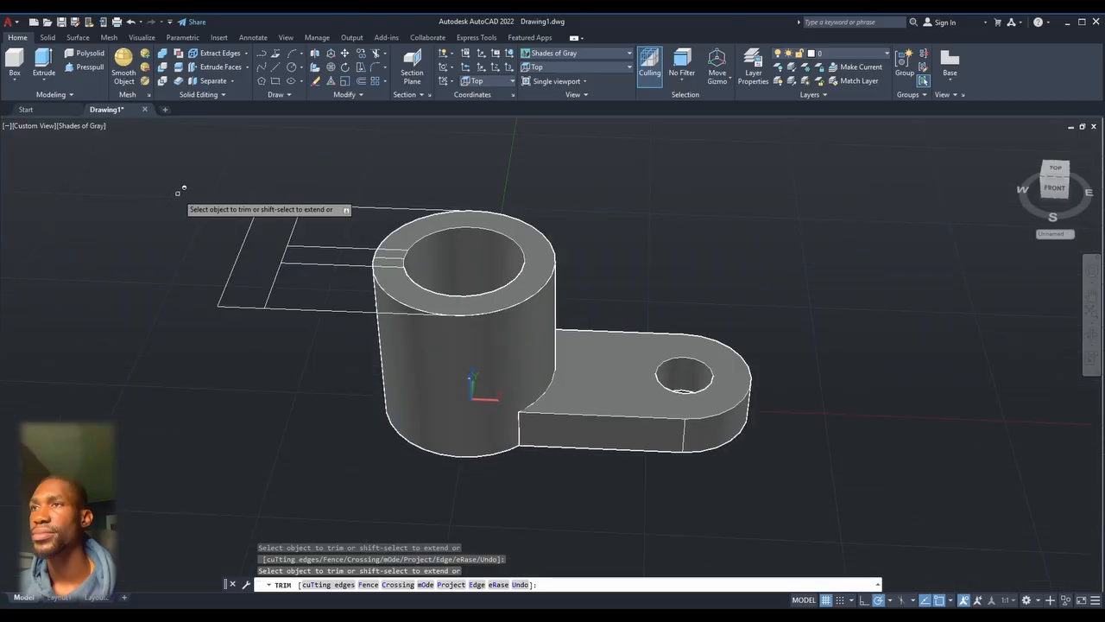
{"action": "scroll", "coordinate": [178, 193], "scroll_direction": "down", "scroll_amount": 1}
{"action": "scroll", "coordinate": [234, 227], "scroll_direction": "up", "scroll_amount": 5}
{"action": "middle_click_drag", "start_coordinate": [234, 227], "coordinate": [373, 312]}
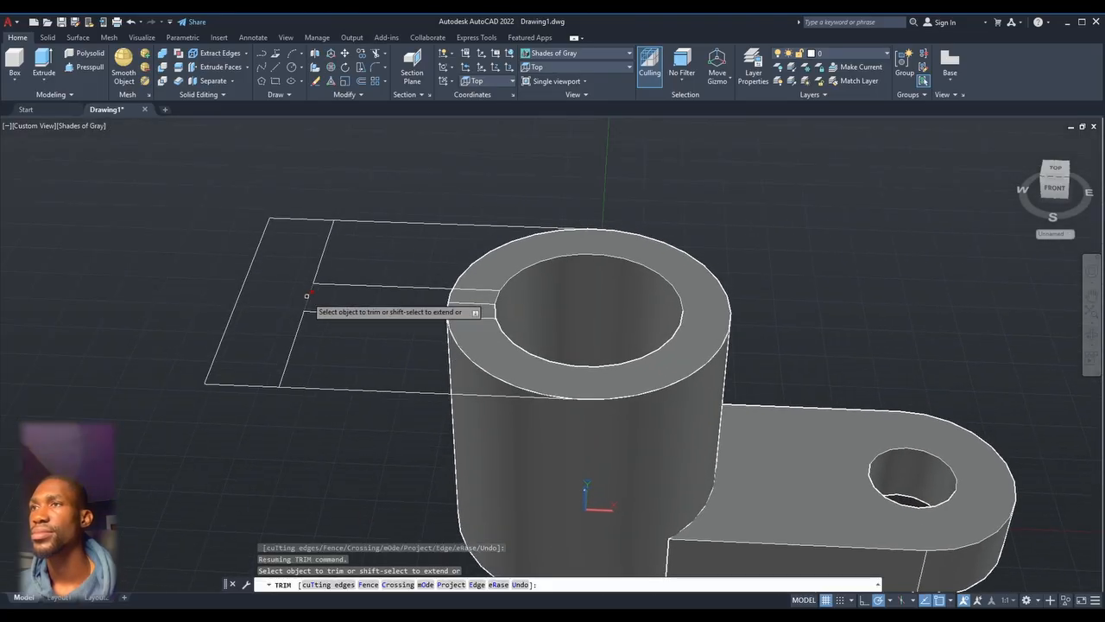
{"action": "left_click", "coordinate": [307, 295]}
Step: Trim the rib lines over the cylinder's top face and the circle's arcs on either side of the rib
{"action": "scroll", "coordinate": [442, 290], "scroll_direction": "up", "scroll_amount": 2}
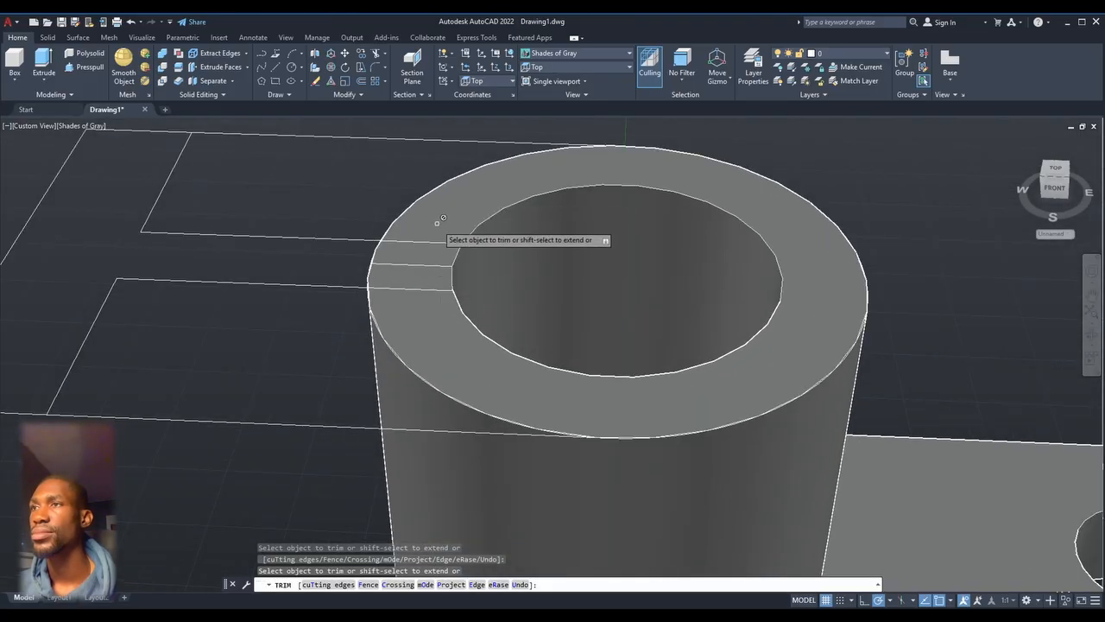
{"action": "left_click", "coordinate": [441, 288]}
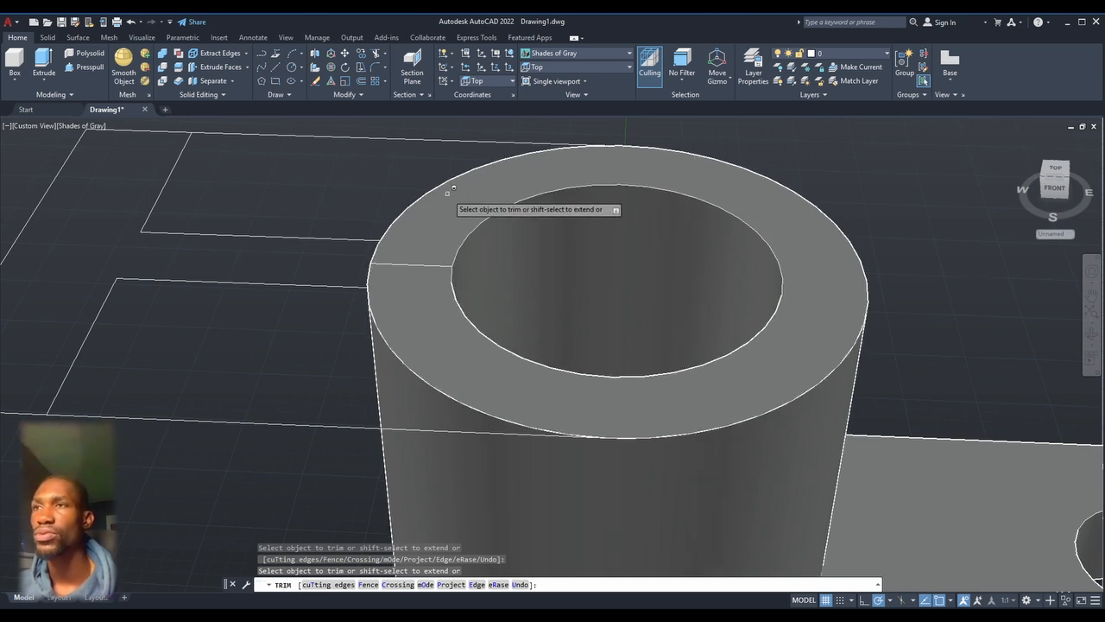
{"action": "left_click", "coordinate": [408, 366]}
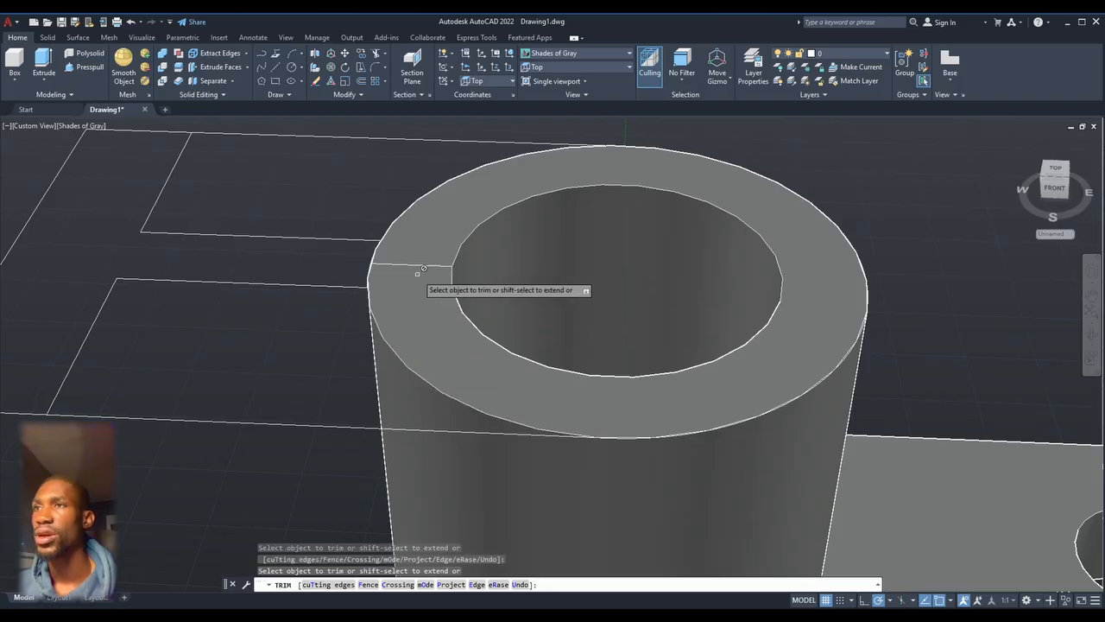
Step: Trim the flange's outer side lines between flange and cylinder, and delete the leftover centre-line piece on the top face
{"action": "scroll", "coordinate": [380, 346], "scroll_direction": "down", "scroll_amount": 2}
{"action": "left_click", "coordinate": [362, 396]}
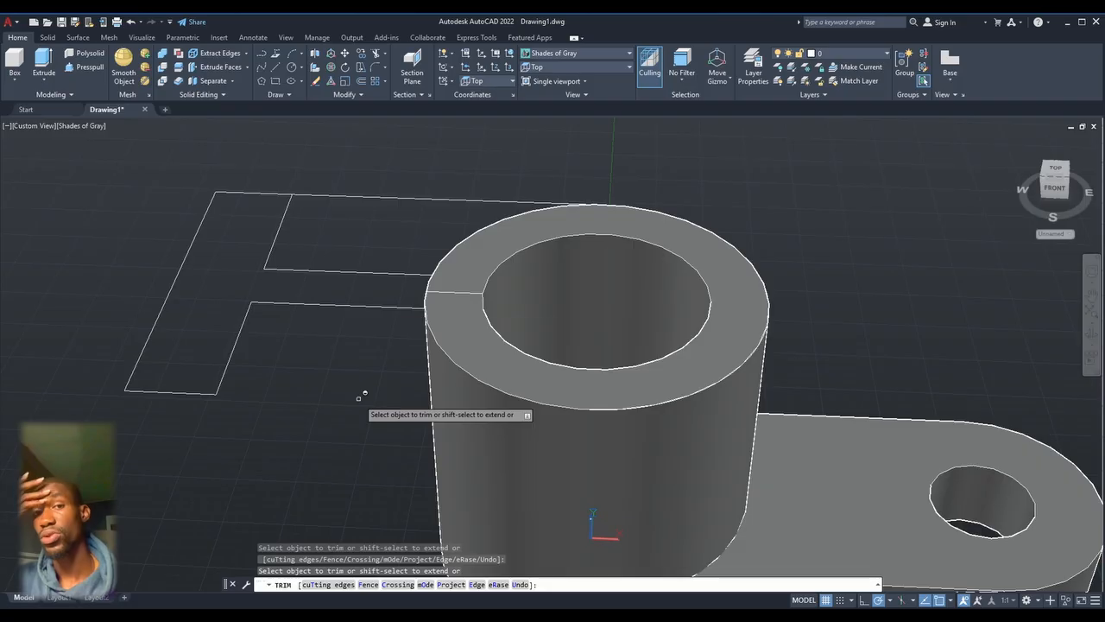
{"action": "left_click", "coordinate": [416, 198]}
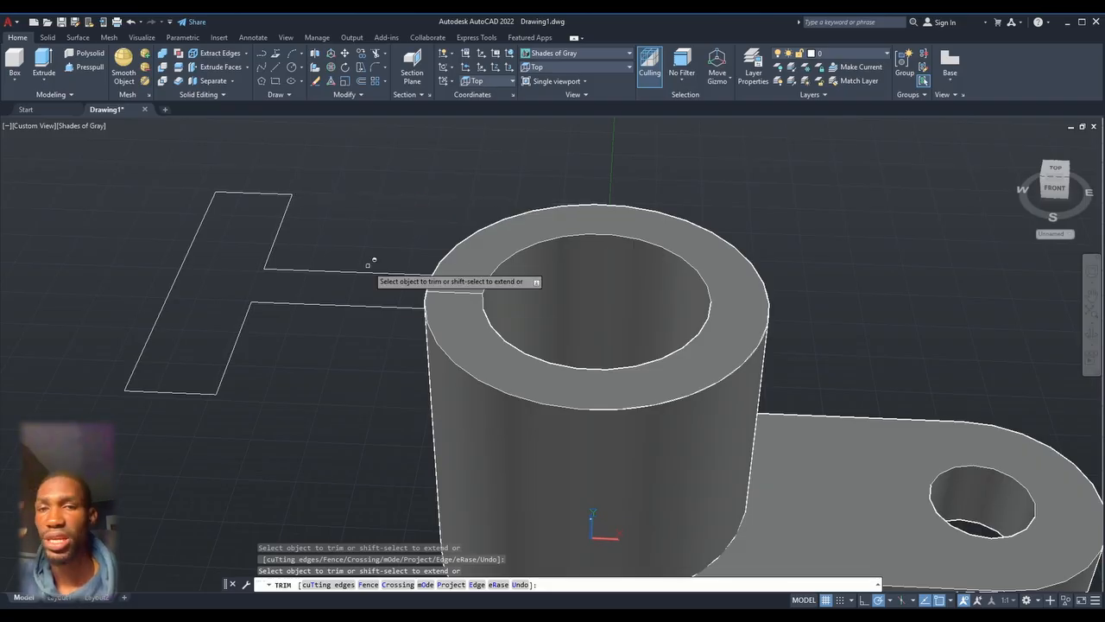
{"action": "key", "text": "Escape"}
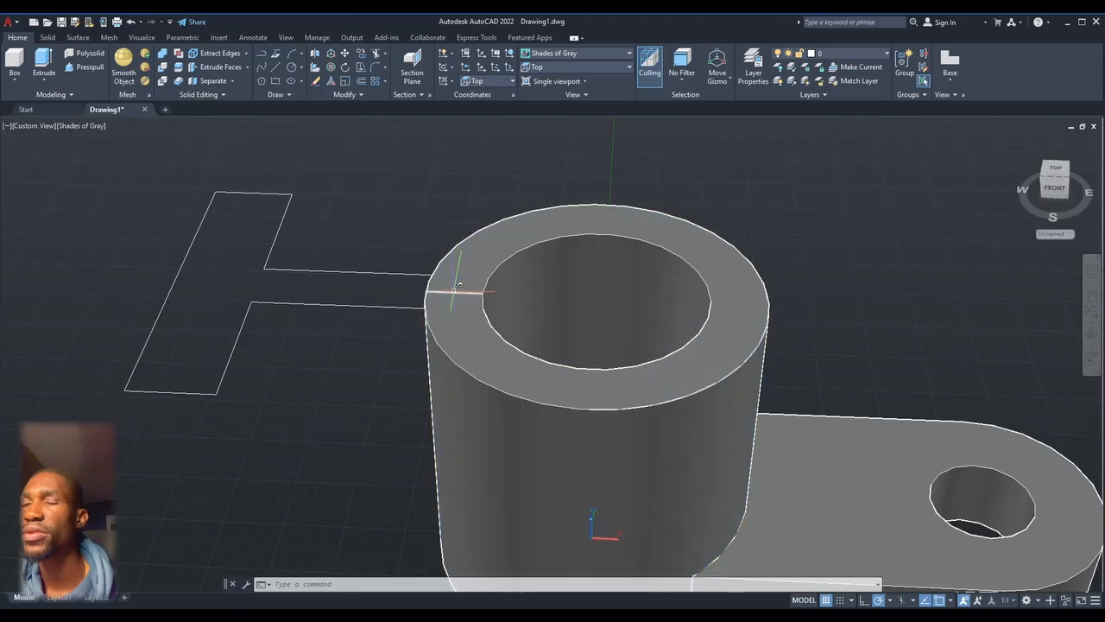
{"action": "key", "text": "Delete"}
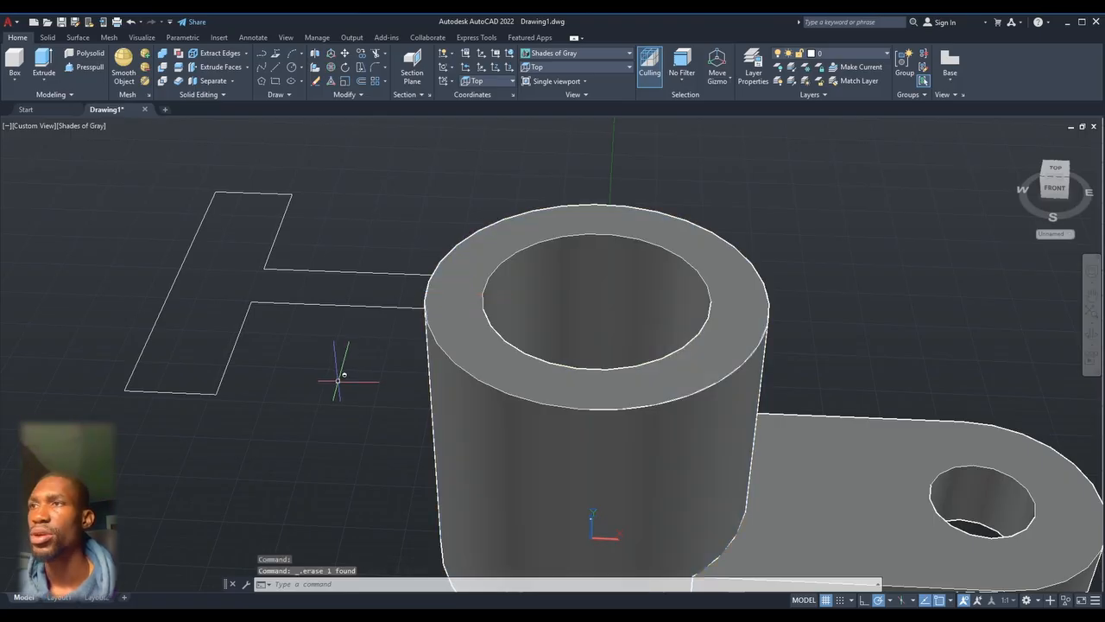
{"action": "left_click", "coordinate": [44, 65]}
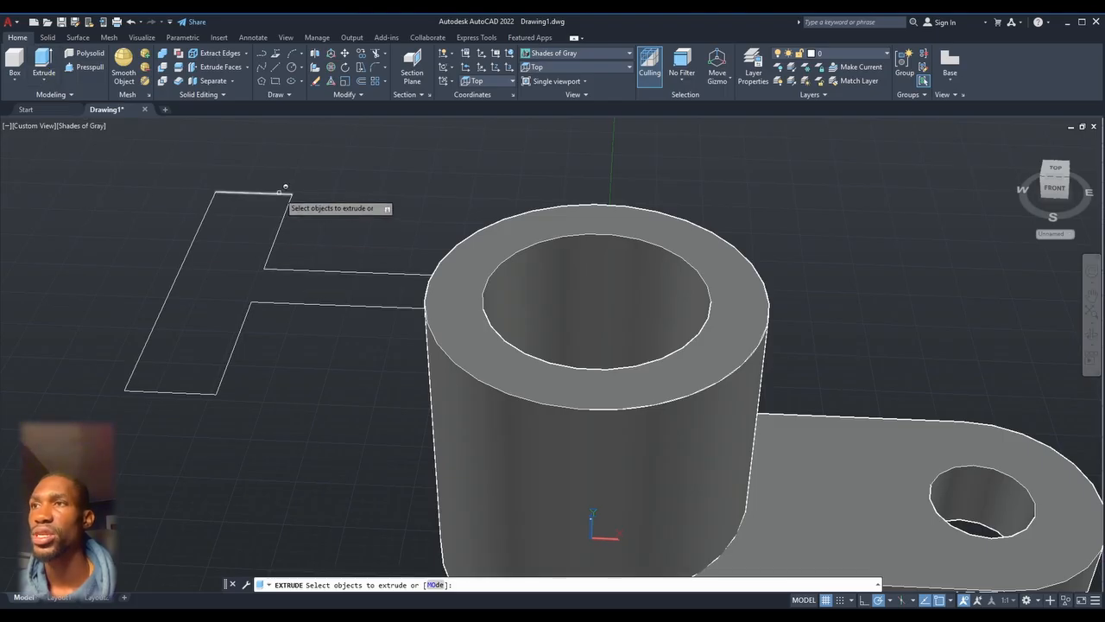
{"action": "key", "text": "Escape"}
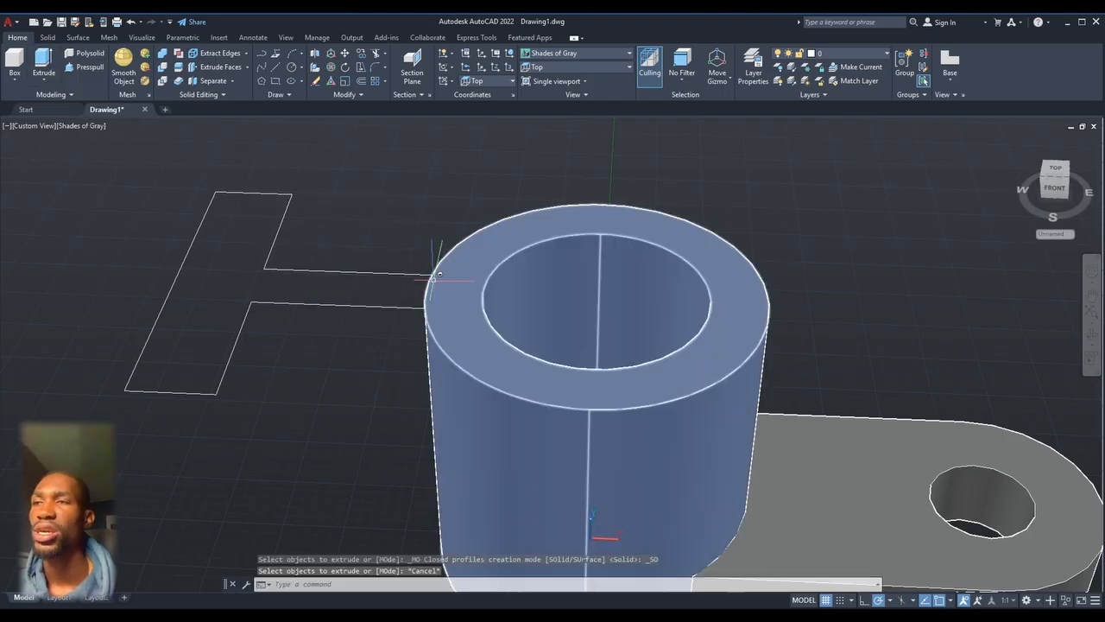
{"action": "scroll", "coordinate": [431, 289], "scroll_direction": "down", "scroll_amount": 3}
{"action": "scroll", "coordinate": [466, 302], "scroll_direction": "up", "scroll_amount": 4}
{"action": "scroll", "coordinate": [423, 278], "scroll_direction": "down", "scroll_amount": 1}
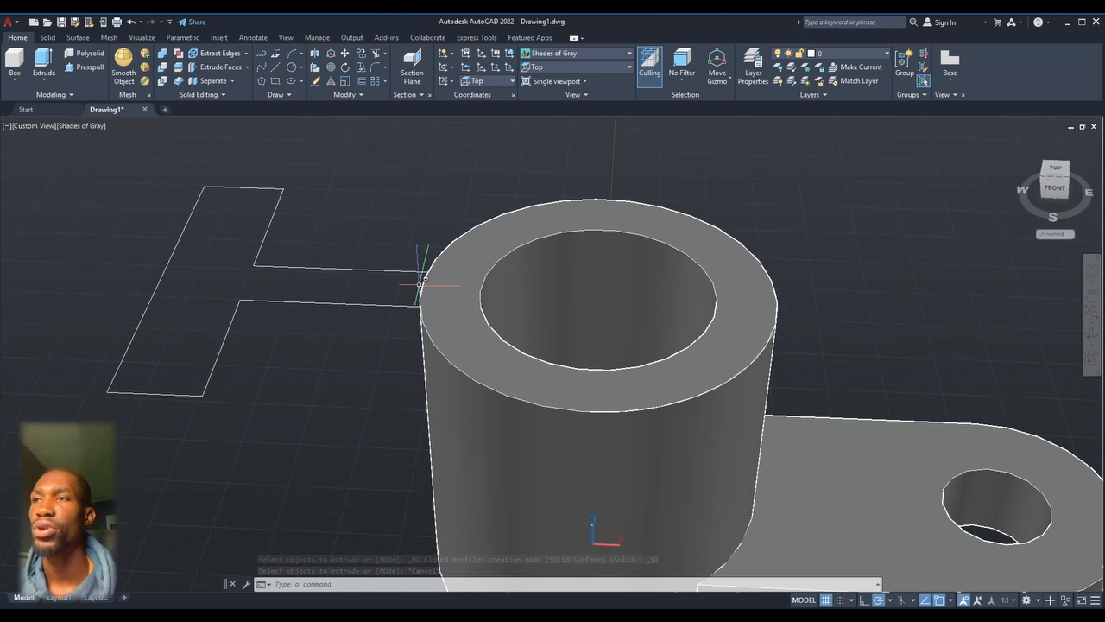
{"action": "key", "text": "Escape"}
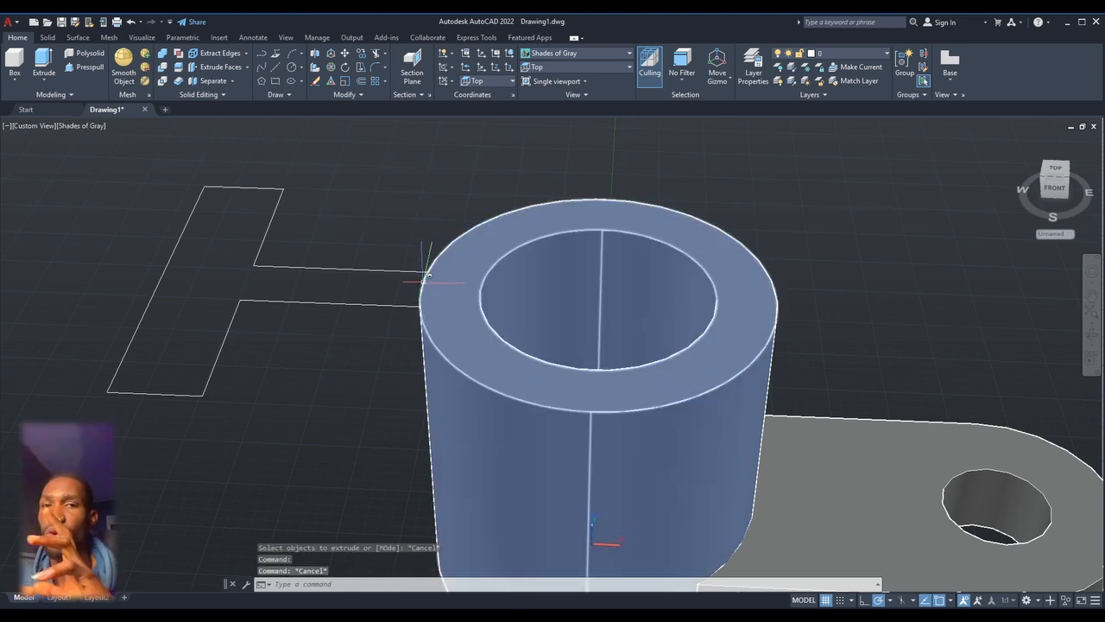
{"action": "left_click", "coordinate": [426, 295]}
{"action": "key", "text": "Escape"}
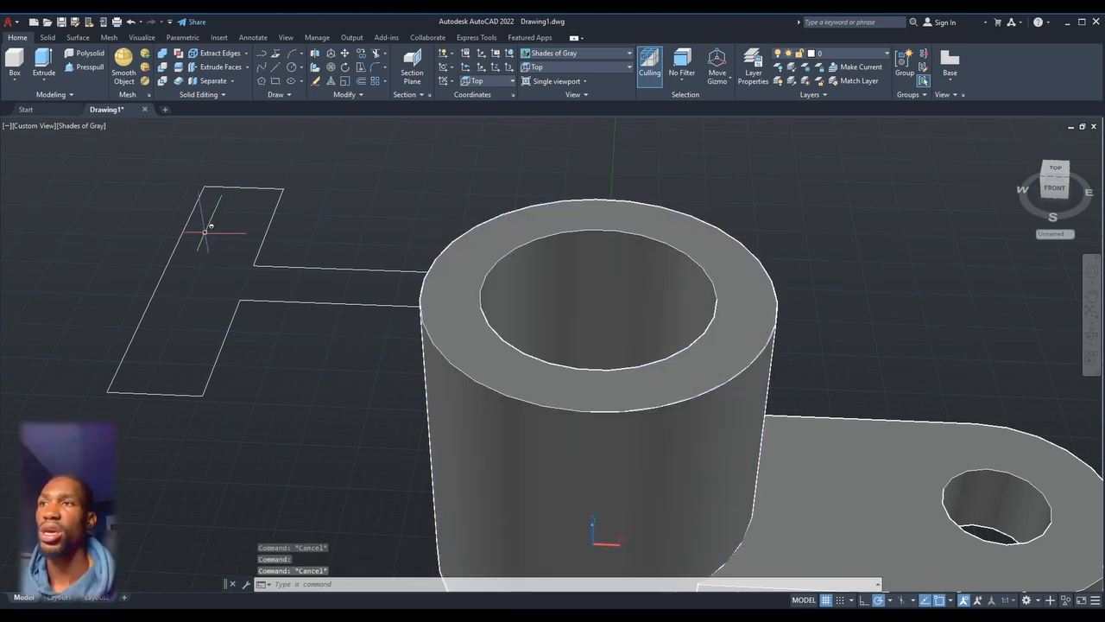
Step: Try to press-pull the T-shaped area beside the cylinder, from its rib line and from inside the profile
{"action": "left_click", "coordinate": [90, 68]}
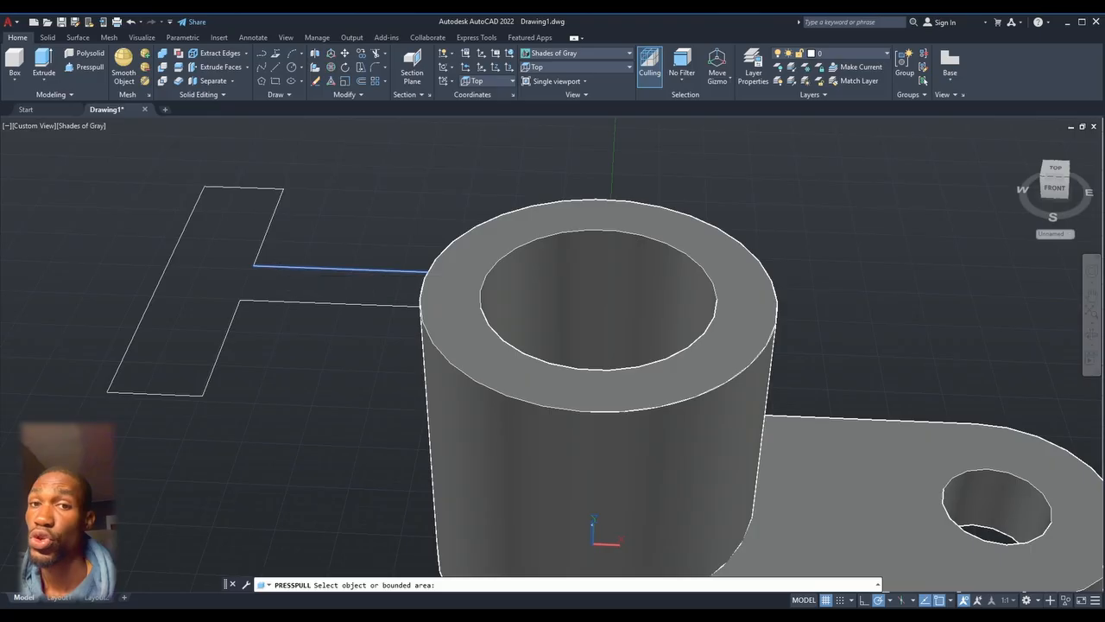
{"action": "left_click", "coordinate": [270, 269]}
{"action": "key", "text": "Escape"}
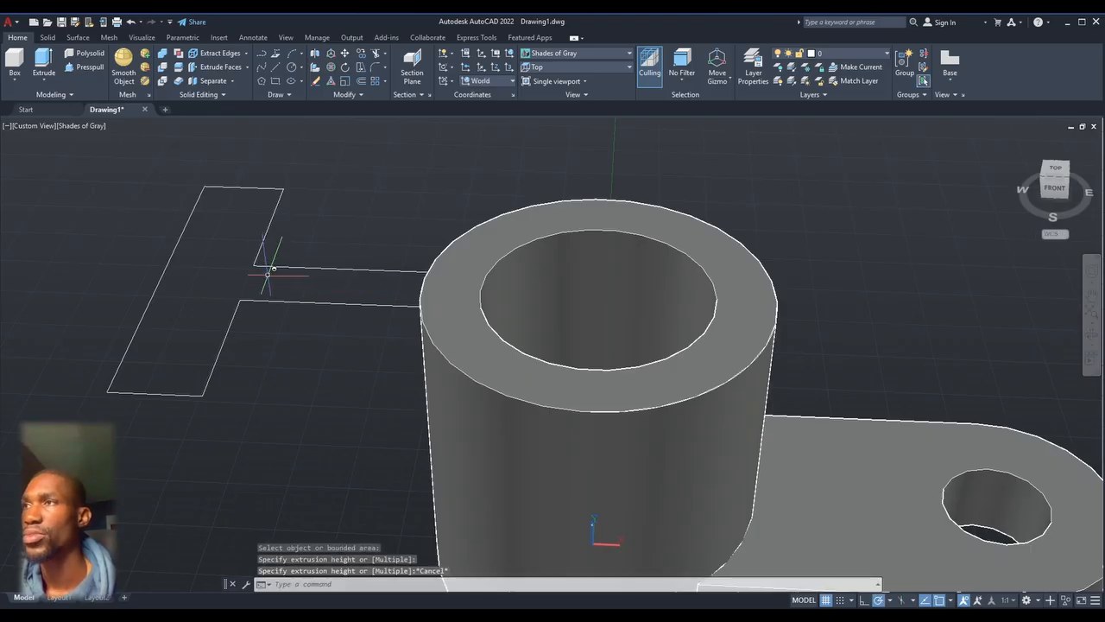
{"action": "left_click", "coordinate": [80, 68]}
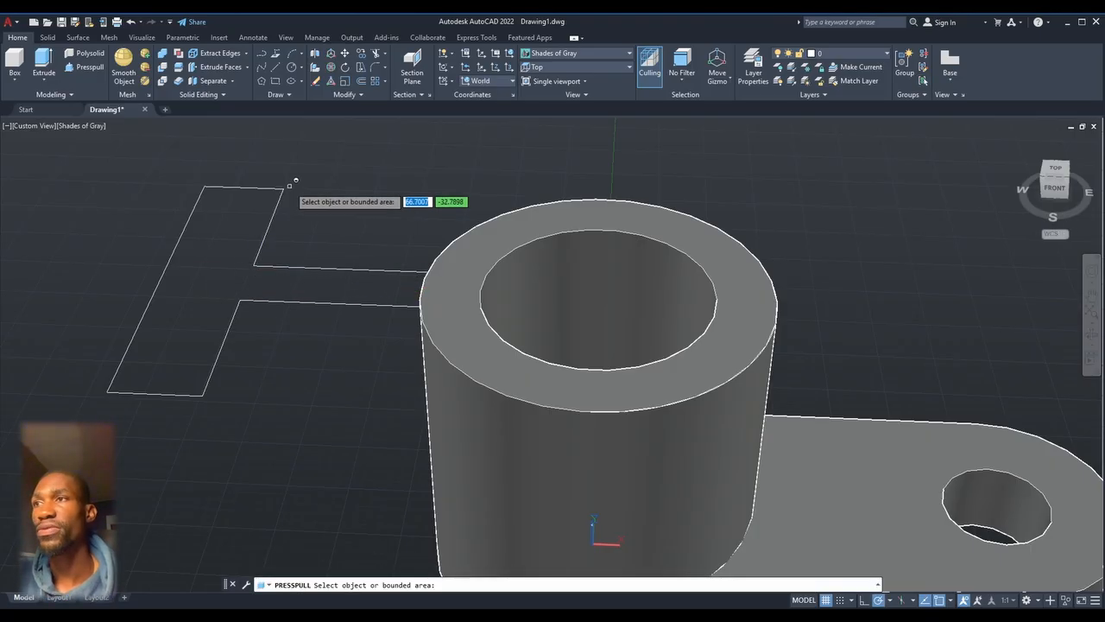
{"action": "left_click", "coordinate": [218, 289]}
{"action": "left_click", "coordinate": [226, 278]}
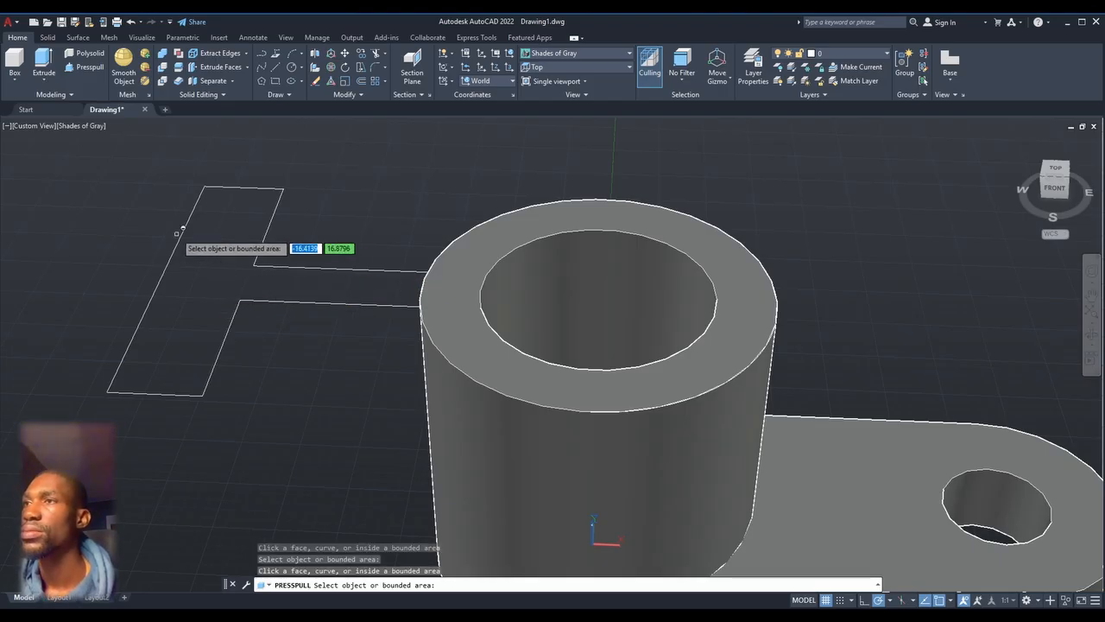
{"action": "key", "text": "Return"}
{"action": "scroll", "coordinate": [547, 349], "scroll_direction": "down", "scroll_amount": 5}
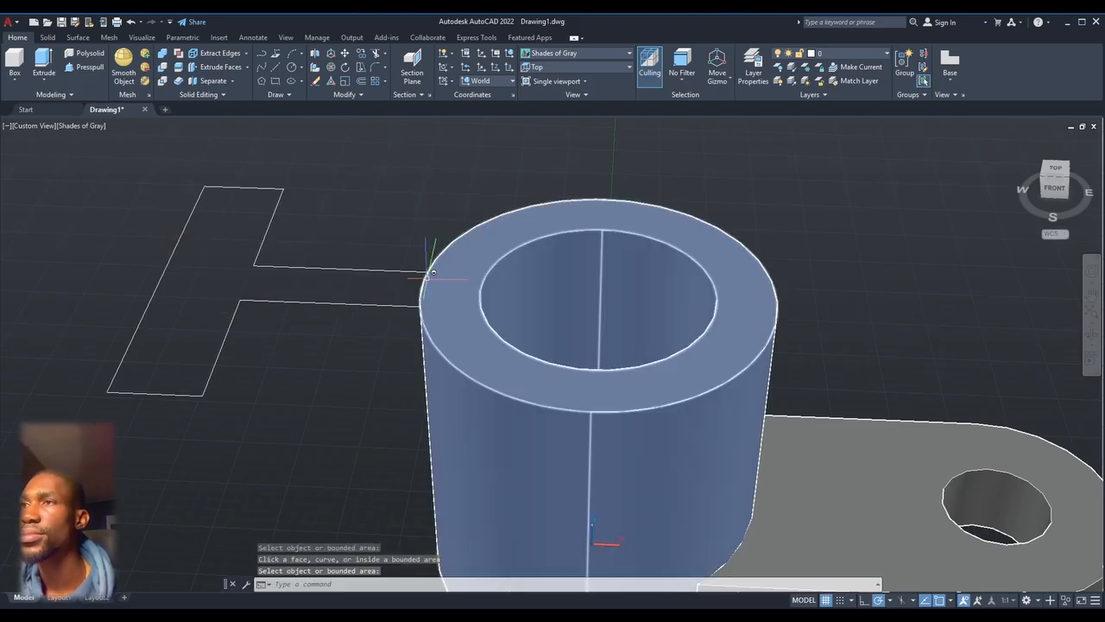
{"action": "right_click", "coordinate": [597, 186]}
{"action": "mouse_move", "coordinate": [656, 246]}
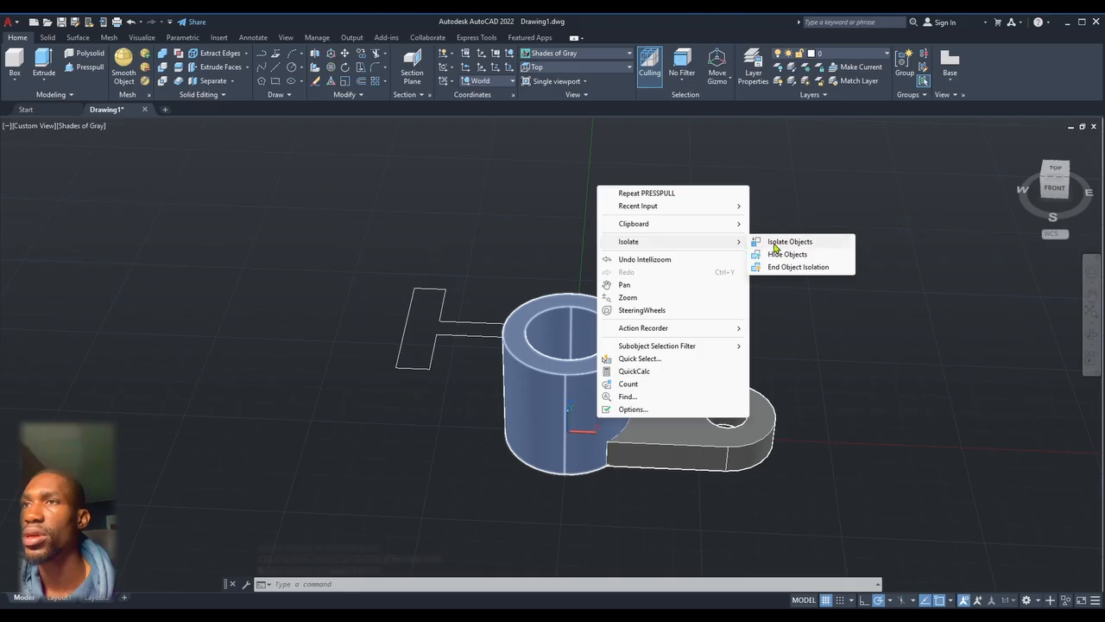
{"action": "left_click", "coordinate": [791, 239]}
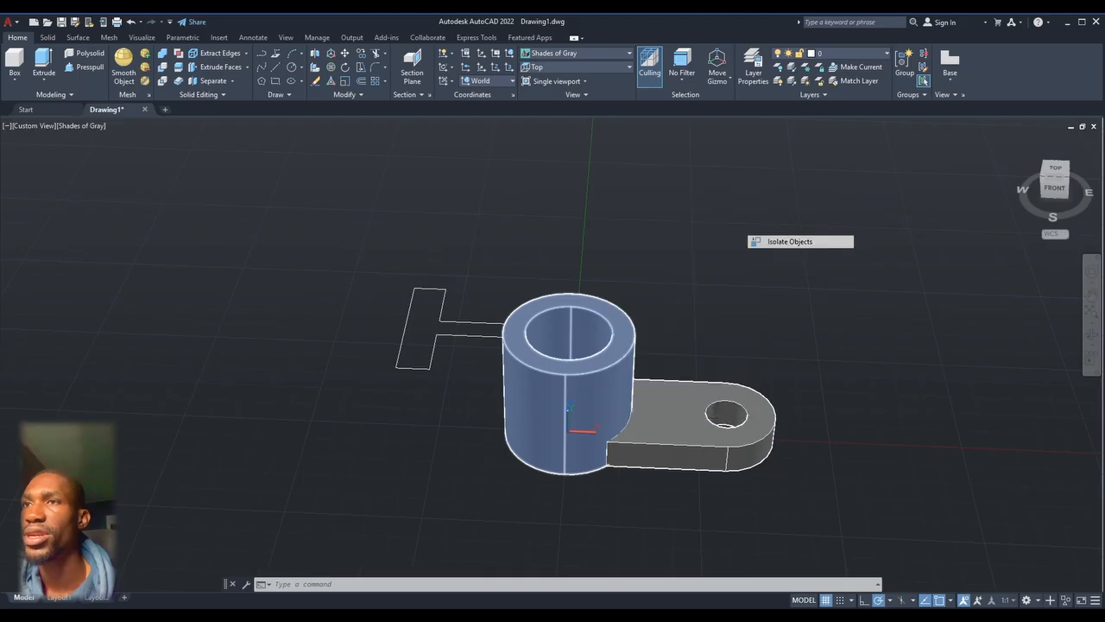
{"action": "right_click", "coordinate": [561, 377]}
Step: Hide the cylinder solid to expose the T-shaped profile and the arc at its rib end
{"action": "left_click", "coordinate": [548, 383]}
{"action": "right_click", "coordinate": [546, 385]}
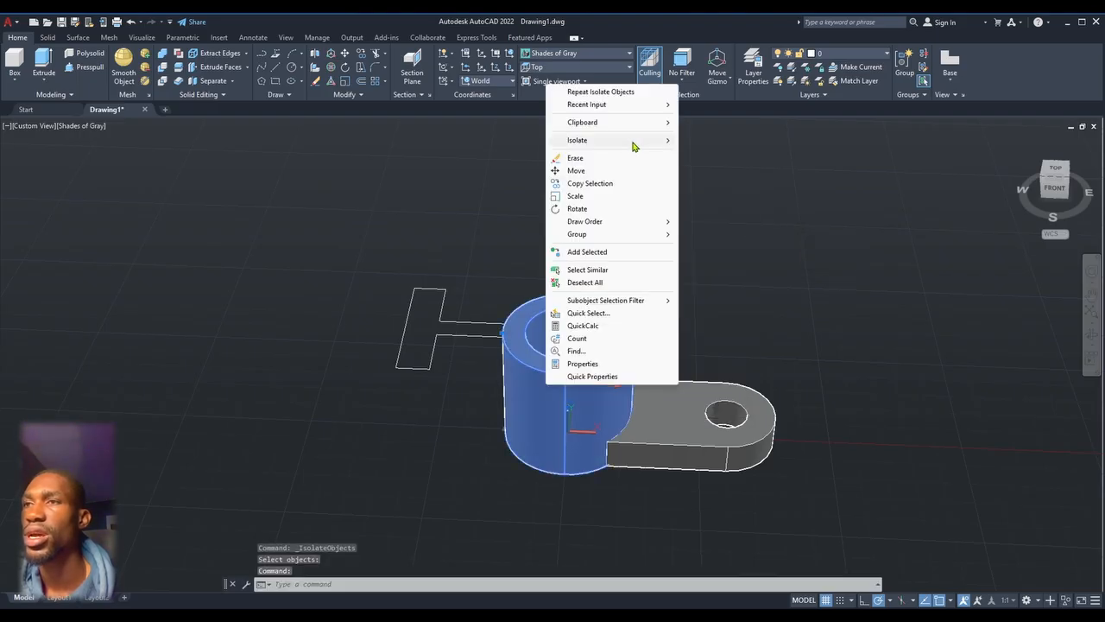
{"action": "mouse_move", "coordinate": [639, 140]}
{"action": "left_click", "coordinate": [720, 152]}
{"action": "scroll", "coordinate": [570, 363], "scroll_direction": "down", "scroll_amount": 3}
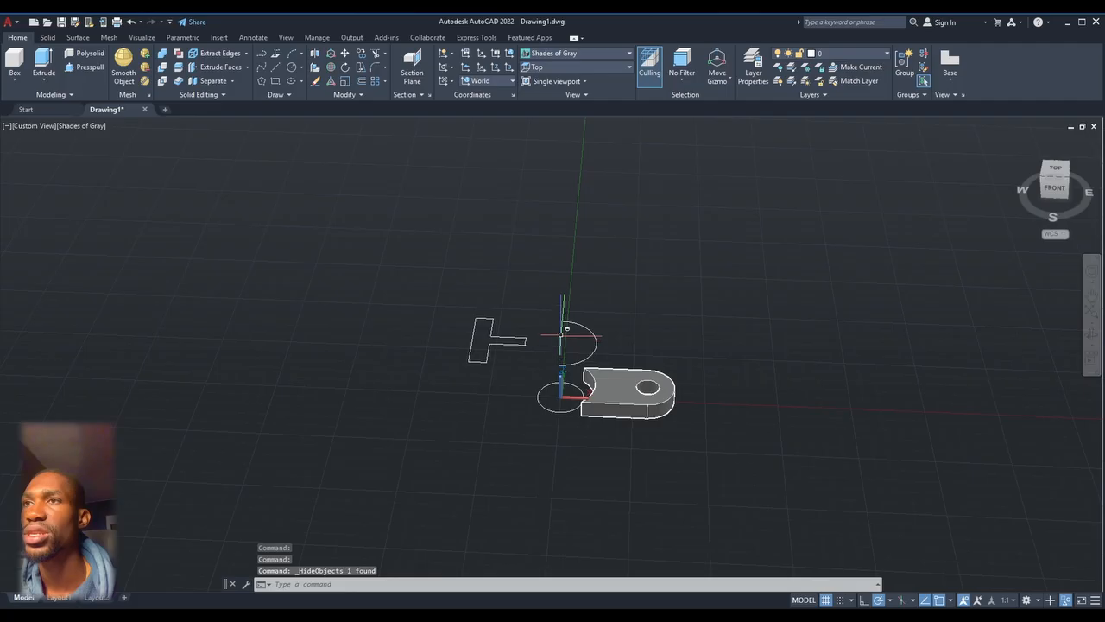
{"action": "scroll", "coordinate": [417, 294], "scroll_direction": "up", "scroll_amount": 10}
{"action": "scroll", "coordinate": [417, 295], "scroll_direction": "down", "scroll_amount": 8}
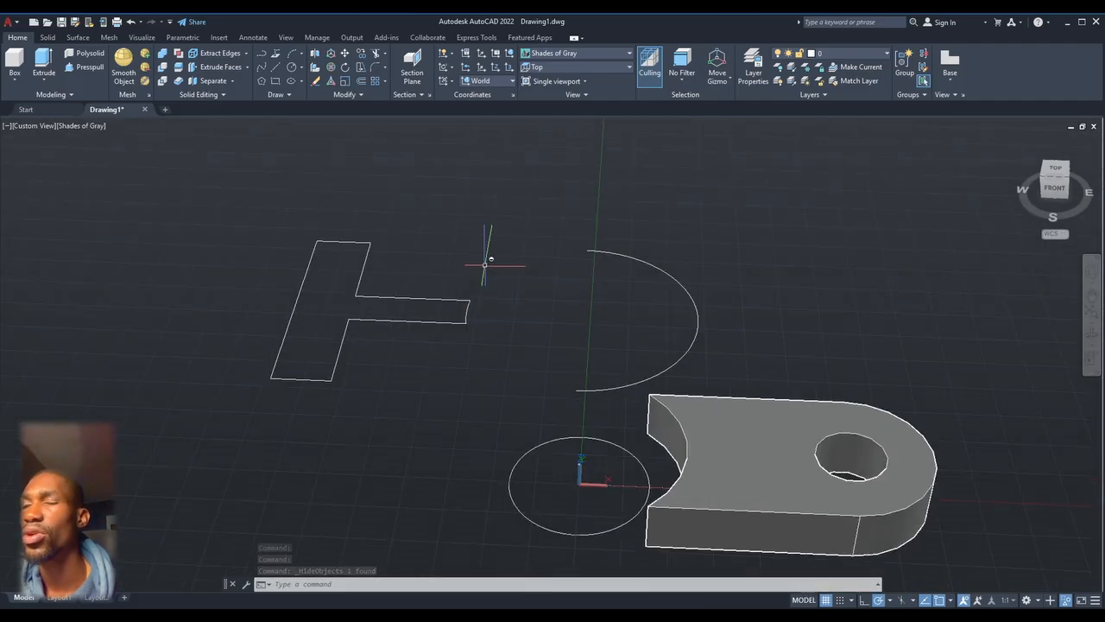
Step: Try Press/Pull inside the T-shaped profile again with the cylinder hidden
{"action": "left_click", "coordinate": [43, 60]}
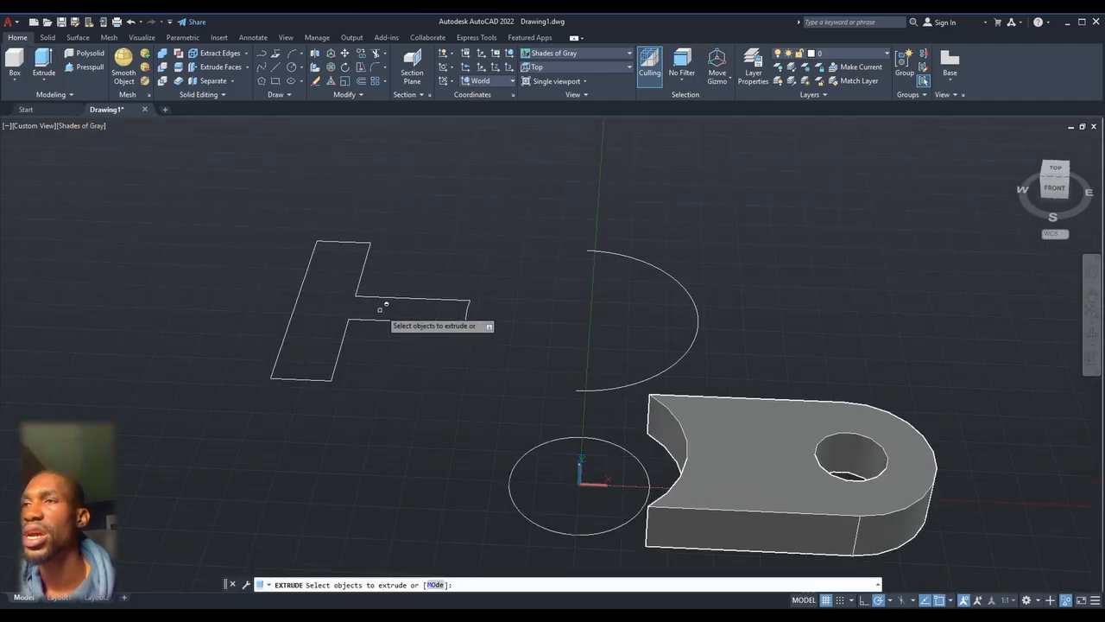
{"action": "left_click", "coordinate": [85, 66]}
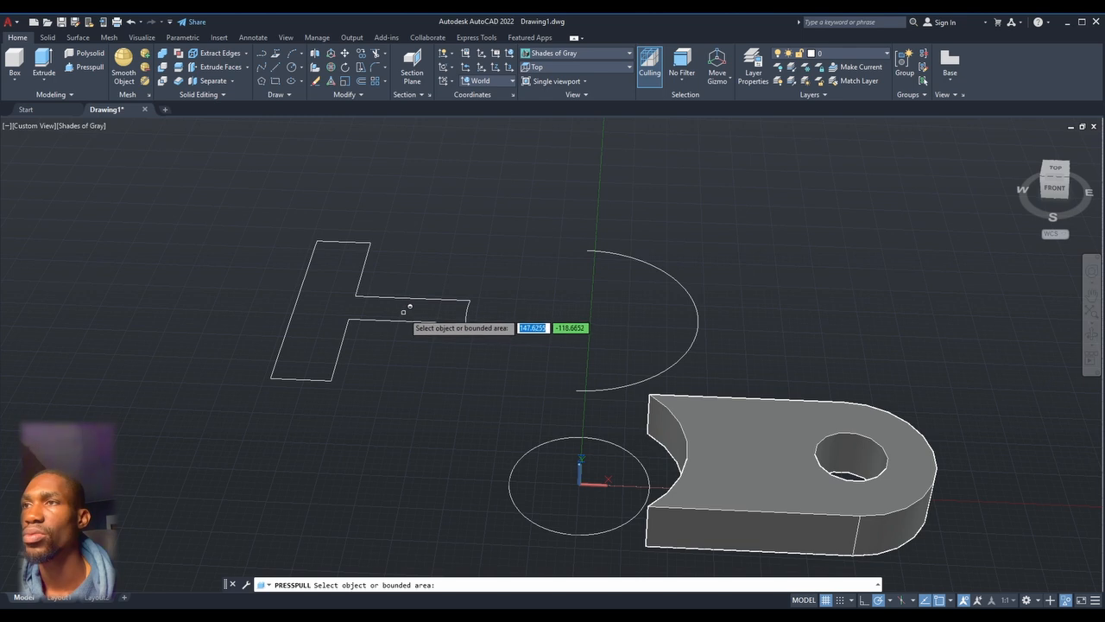
{"action": "key", "text": "Return"}
Step: Join the eight connected lines and arc of the T-shaped profile into a single closed polyline
{"action": "left_click", "coordinate": [506, 168]}
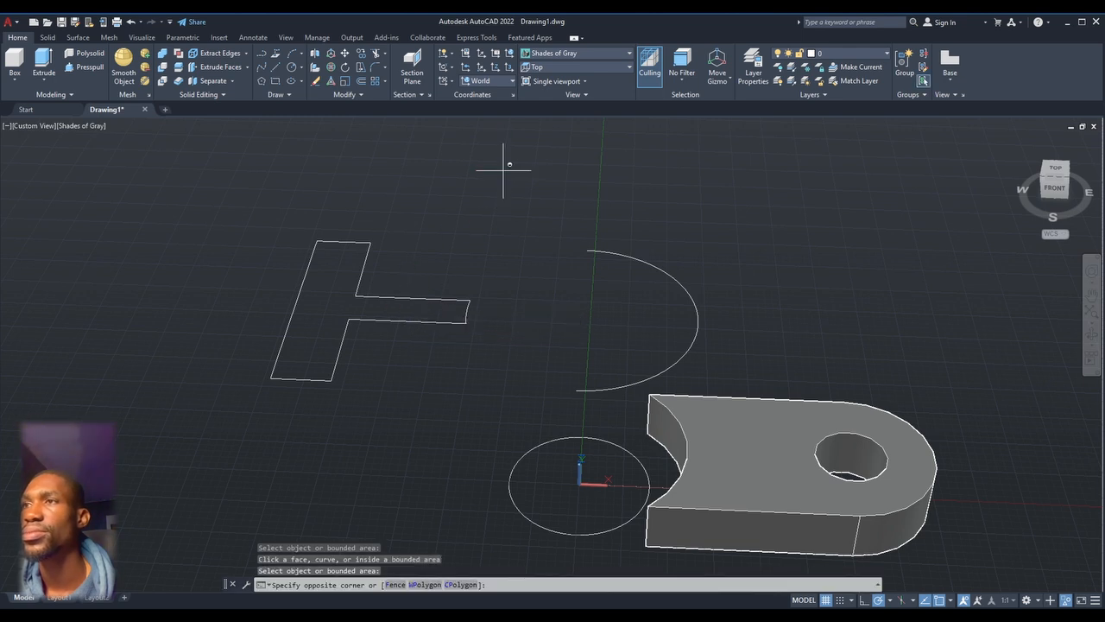
{"action": "left_click", "coordinate": [257, 402]}
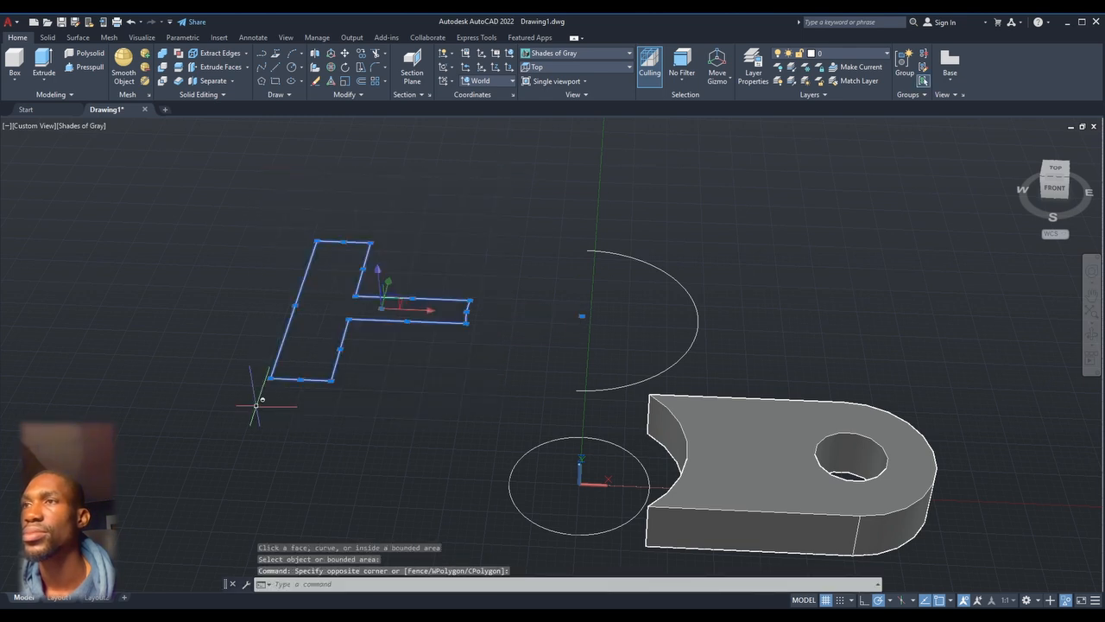
{"action": "key", "text": "Return"}
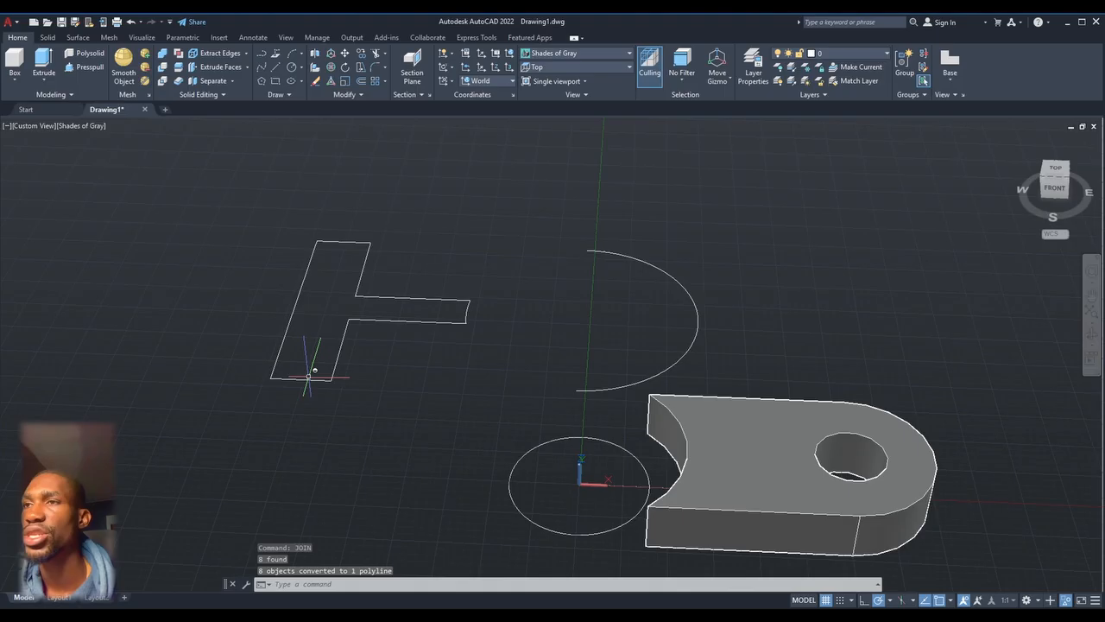
{"action": "left_click", "coordinate": [84, 66]}
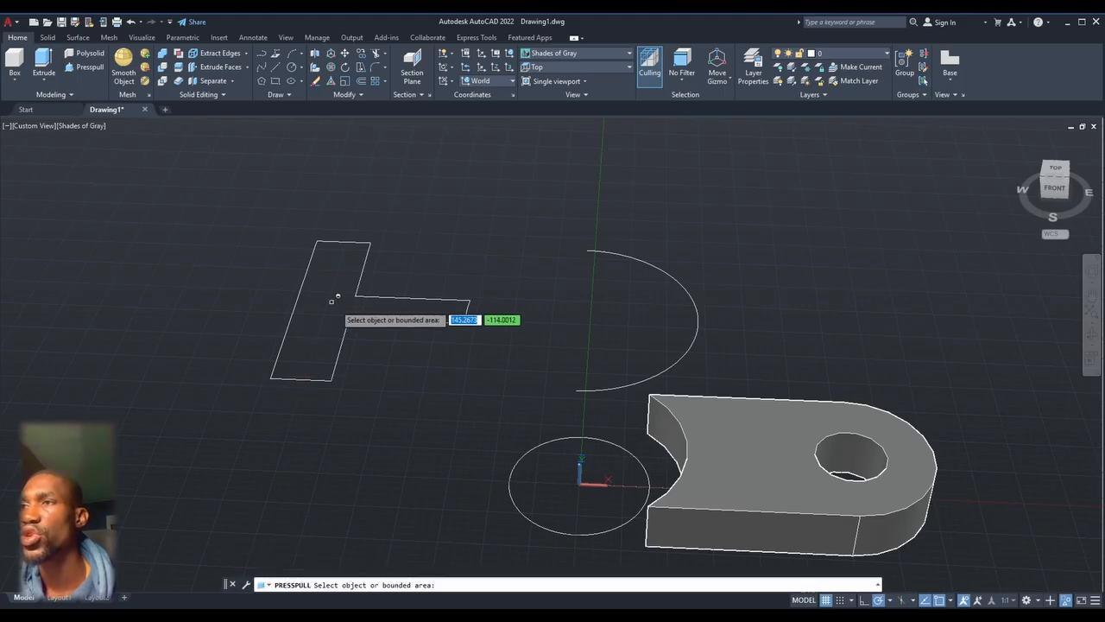
{"action": "left_click", "coordinate": [361, 295]}
{"action": "key", "text": "Escape"}
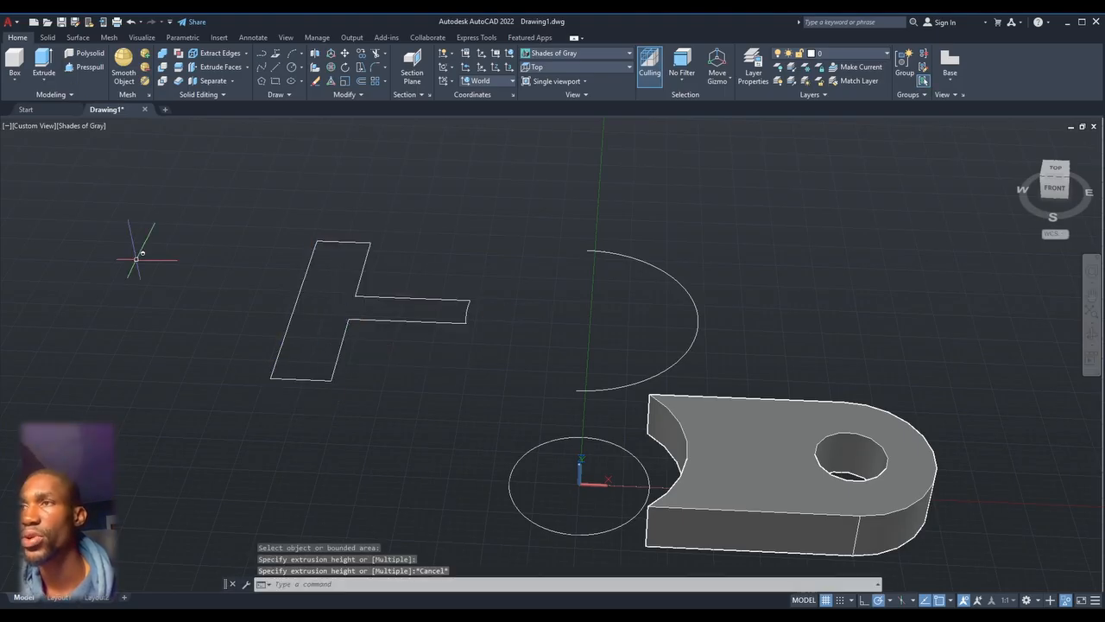
Step: End the object isolation to bring the hidden cylinder back into view
{"action": "right_click", "coordinate": [448, 261]}
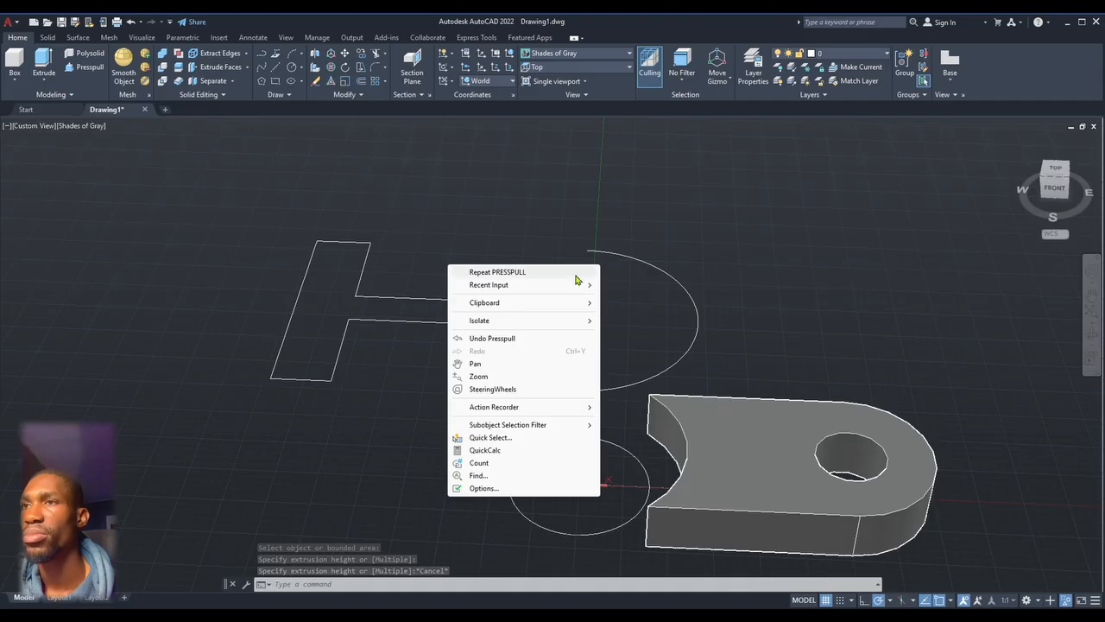
{"action": "mouse_move", "coordinate": [561, 321]}
{"action": "left_click", "coordinate": [650, 346]}
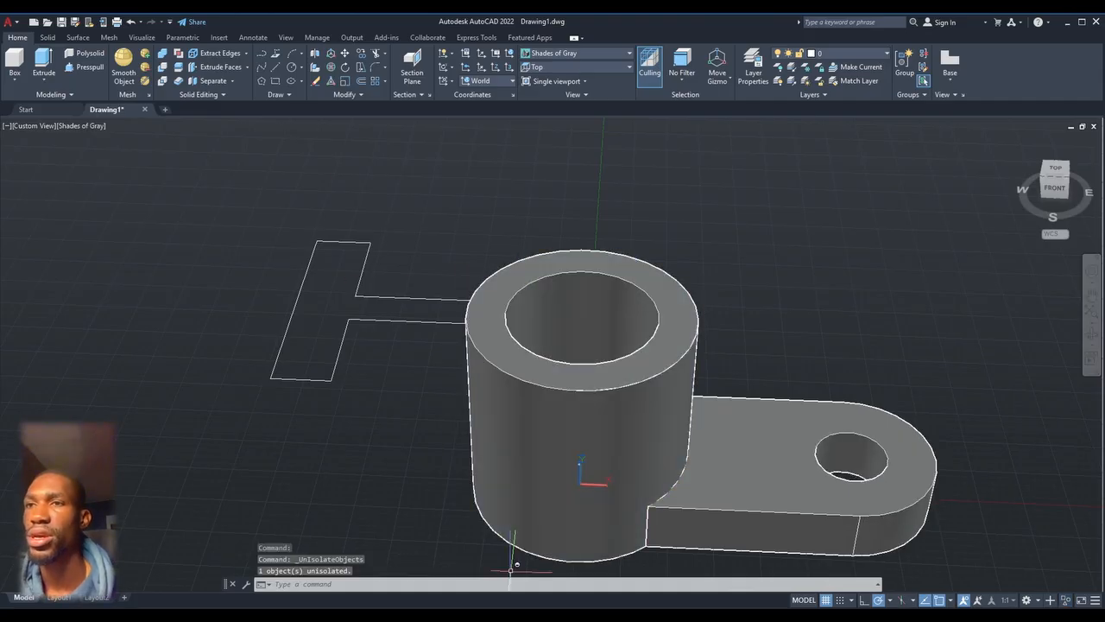
Step: Check the flange heights in the reference drawing and extrude the joined T-shaped profile 30 mm downward as a solid
{"action": "left_click", "coordinate": [839, 615]}
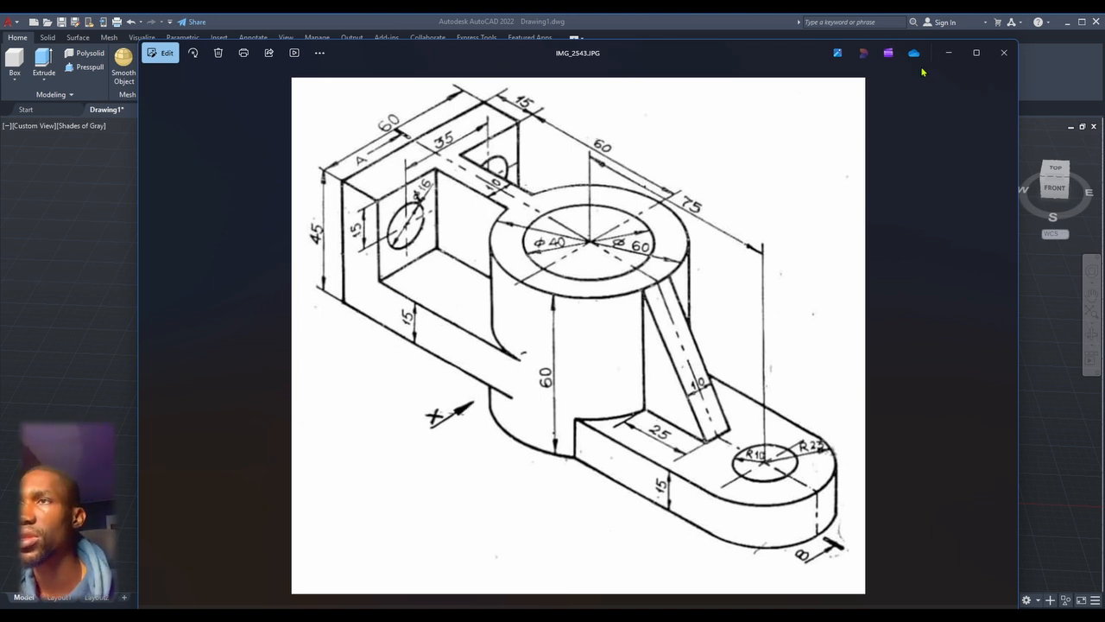
{"action": "left_click", "coordinate": [948, 52]}
{"action": "left_click", "coordinate": [45, 67]}
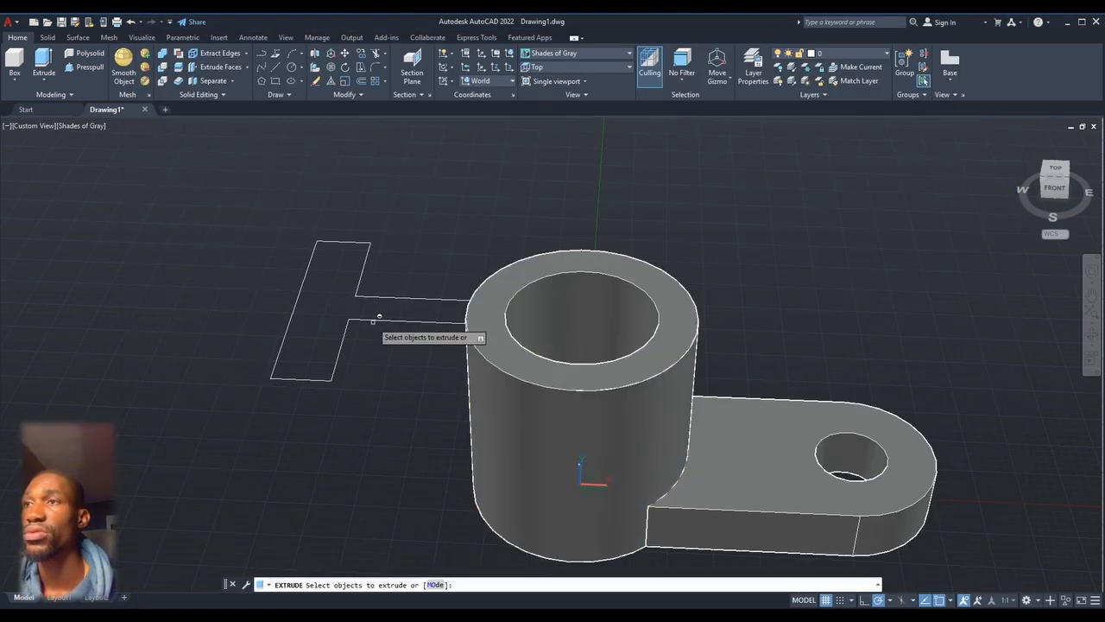
{"action": "left_click", "coordinate": [374, 320]}
{"action": "key", "text": "Return"}
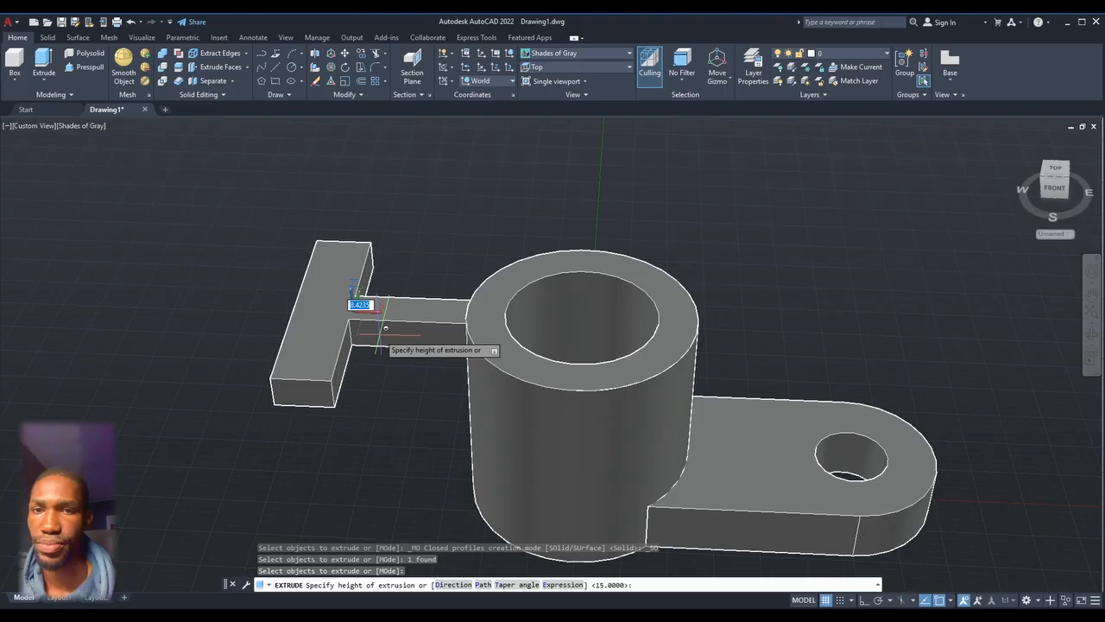
{"action": "type", "text": "30"}
{"action": "key", "text": "Return"}
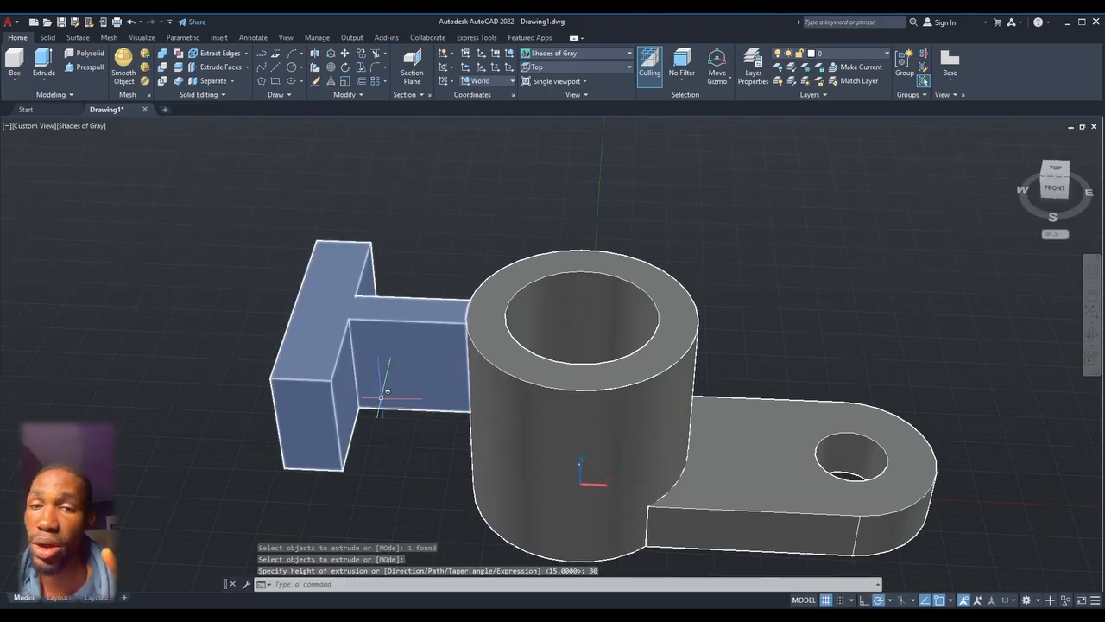
Step: Look at the model from below and set the coordinate system to Bottom
{"action": "middle_click_drag", "start_coordinate": [384, 403], "coordinate": [397, 361], "text": "shift"}
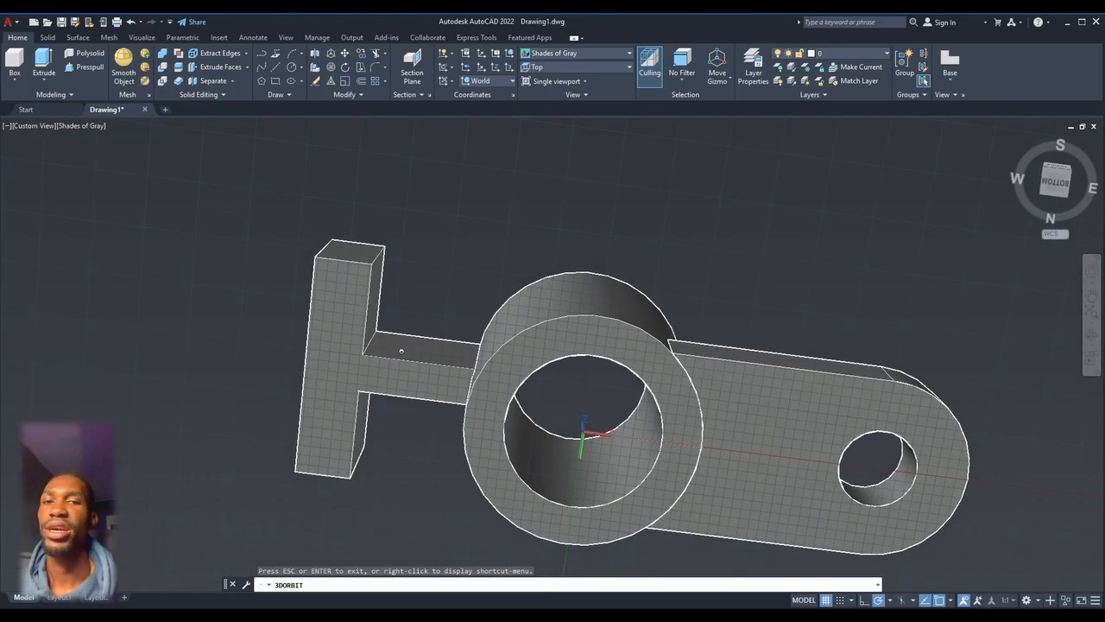
{"action": "left_click", "coordinate": [1055, 180]}
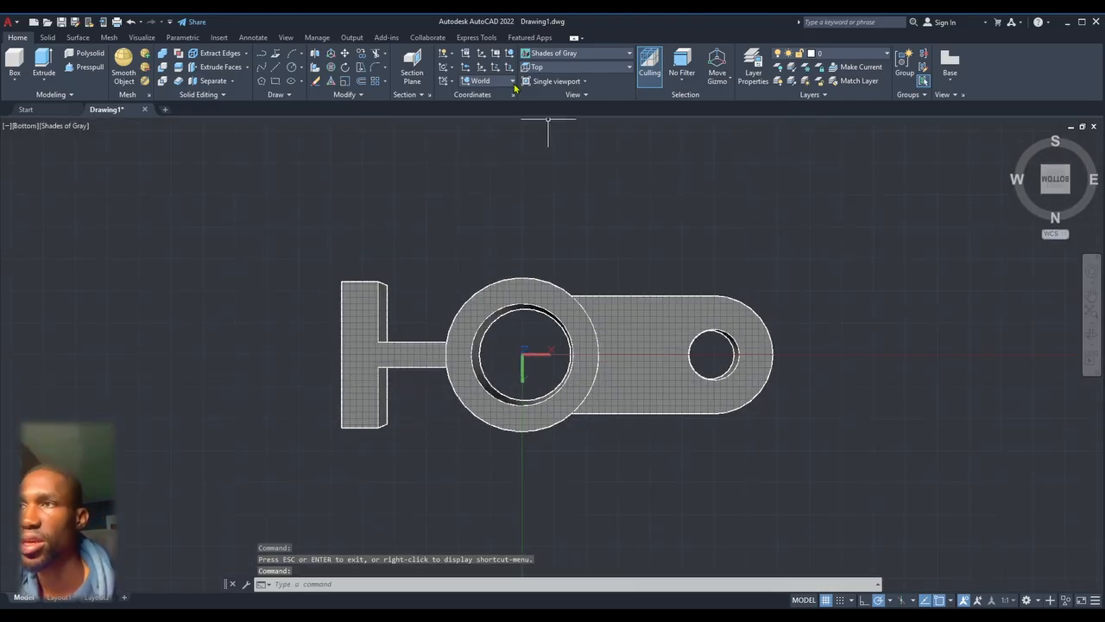
{"action": "left_click", "coordinate": [512, 82]}
{"action": "left_click", "coordinate": [493, 123]}
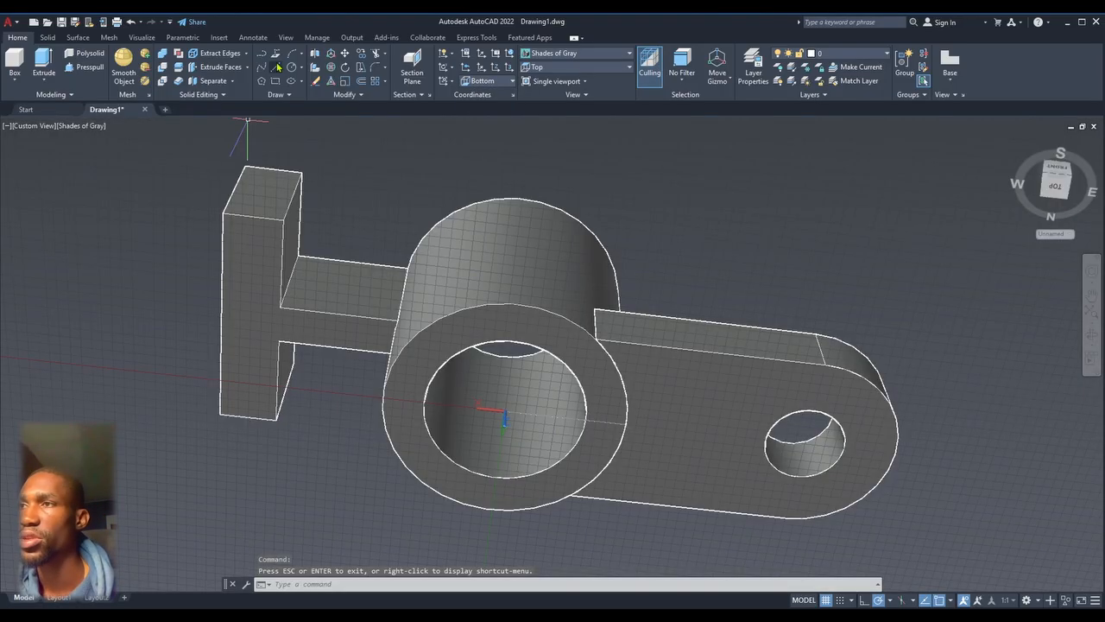
Step: Draw a 75 mm line from the midpoint of the flange's outer bottom edge to the cylinder's axis
{"action": "left_click", "coordinate": [276, 66]}
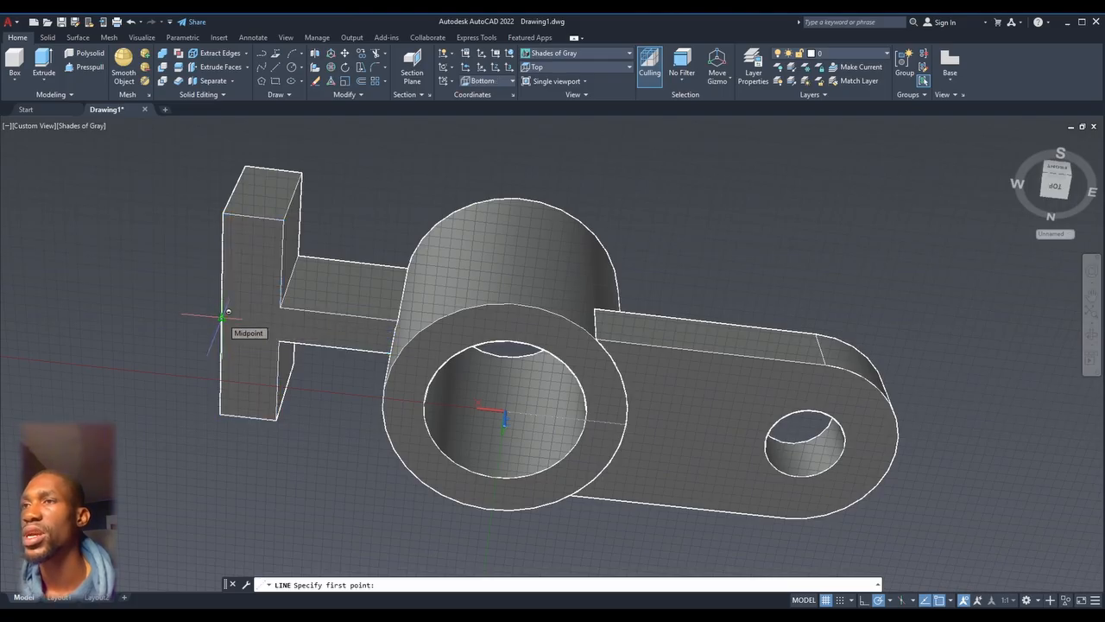
{"action": "left_click", "coordinate": [224, 317]}
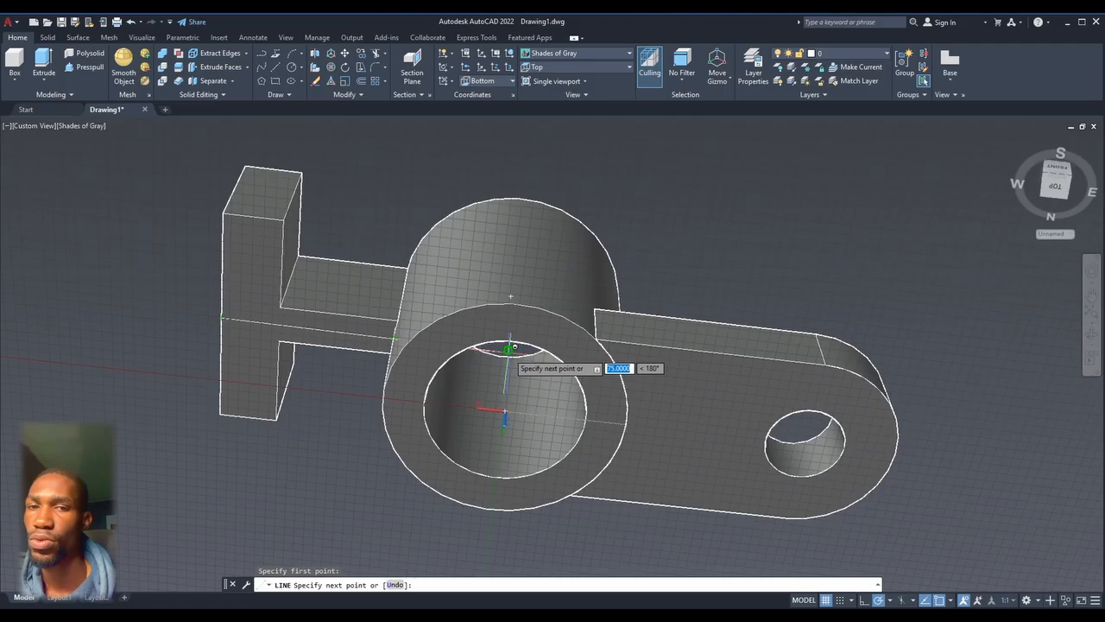
{"action": "left_click", "coordinate": [511, 349]}
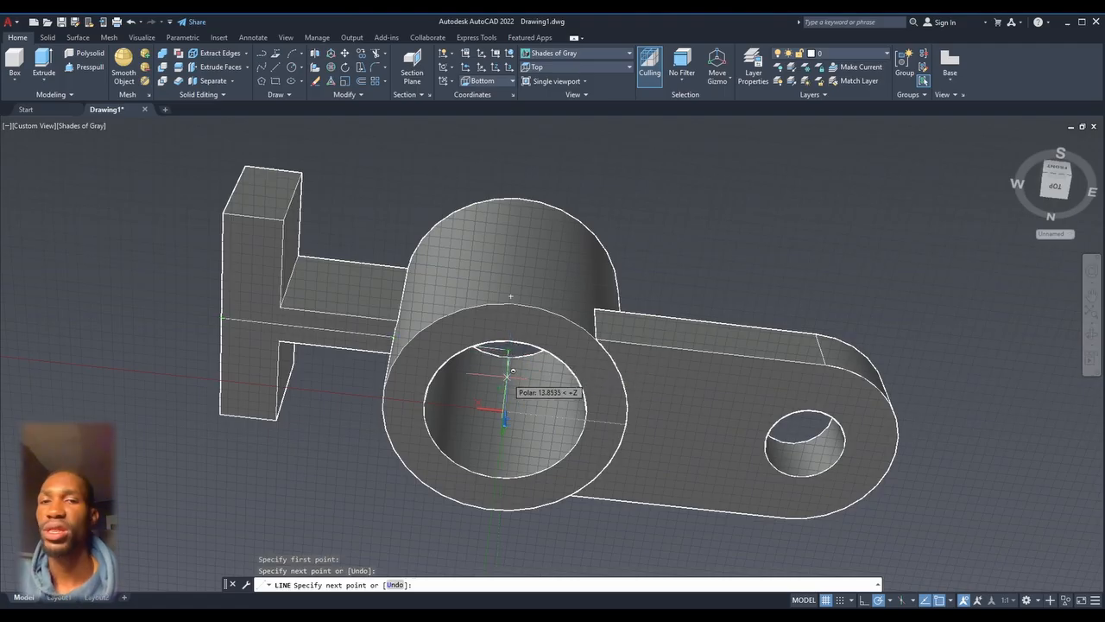
{"action": "key", "text": "Escape"}
Step: Offset the centre line under the flange and rib by 30 mm to both sides, after checking the reference drawing
{"action": "middle_click_drag", "start_coordinate": [430, 195], "coordinate": [449, 207]}
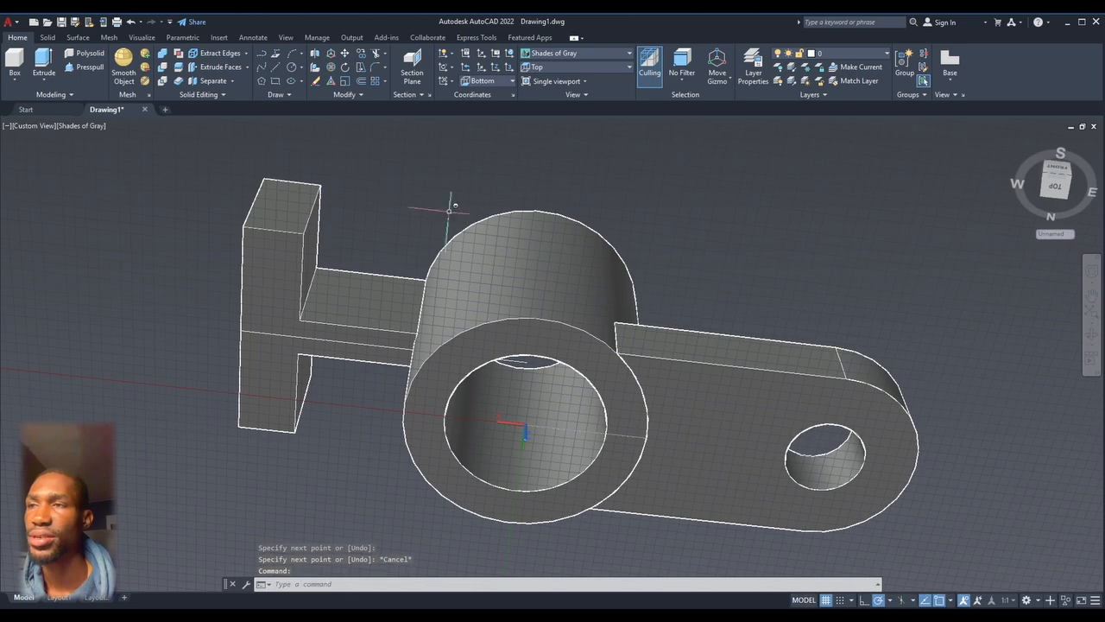
{"action": "middle_click_drag", "start_coordinate": [872, 303], "coordinate": [781, 350], "text": "shift"}
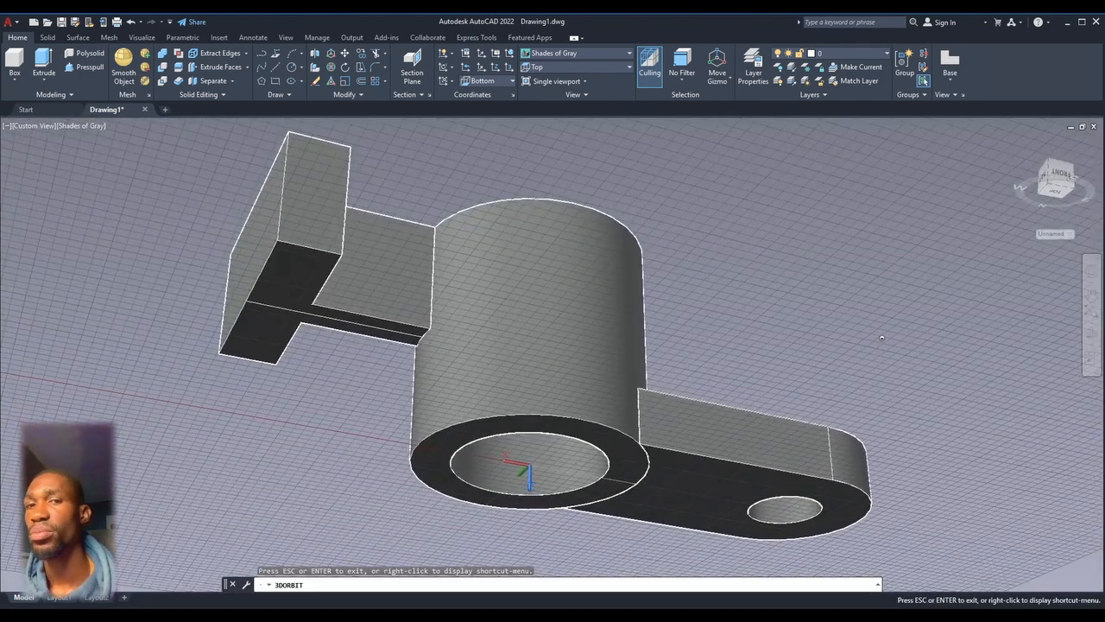
{"action": "key", "text": "alt+Tab"}
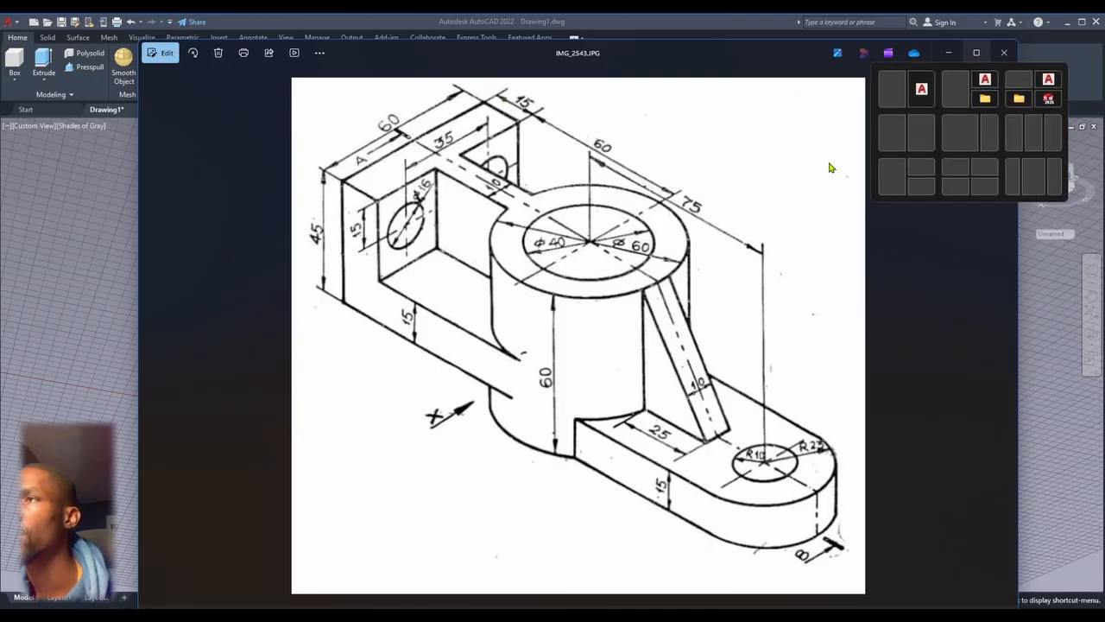
{"action": "left_click", "coordinate": [949, 53]}
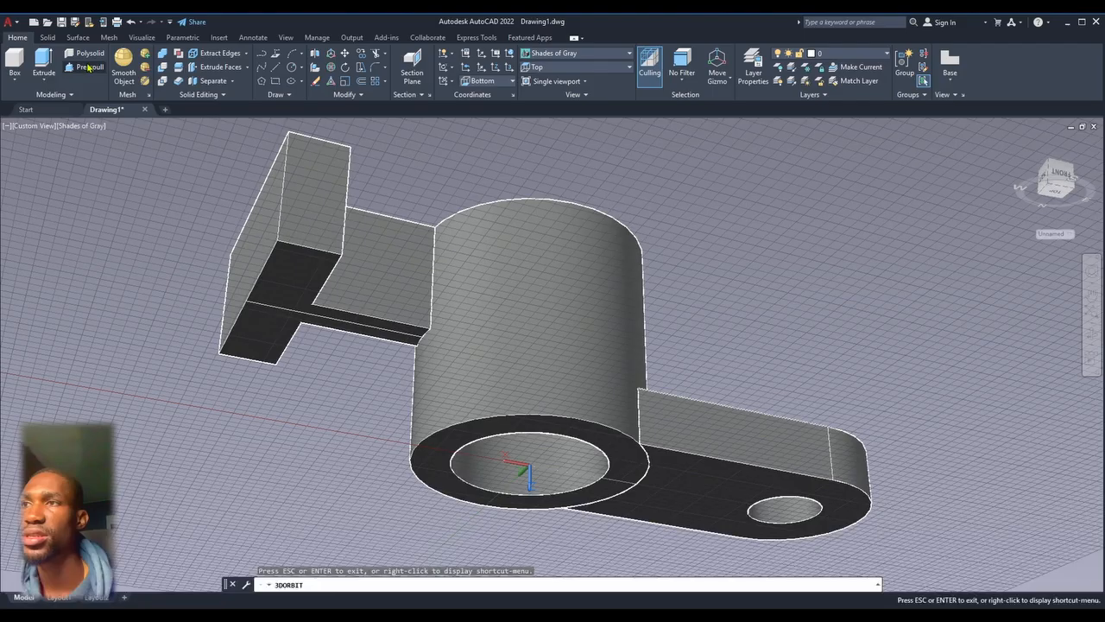
{"action": "left_click", "coordinate": [345, 81]}
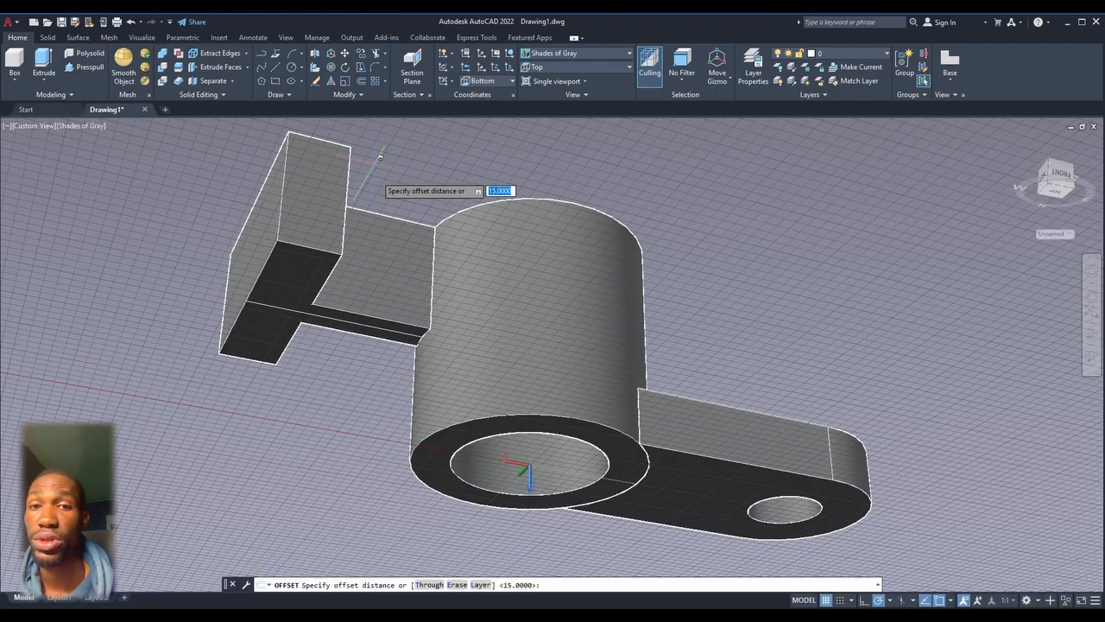
{"action": "type", "text": "30"}
{"action": "key", "text": "Return"}
{"action": "left_click", "coordinate": [355, 338]}
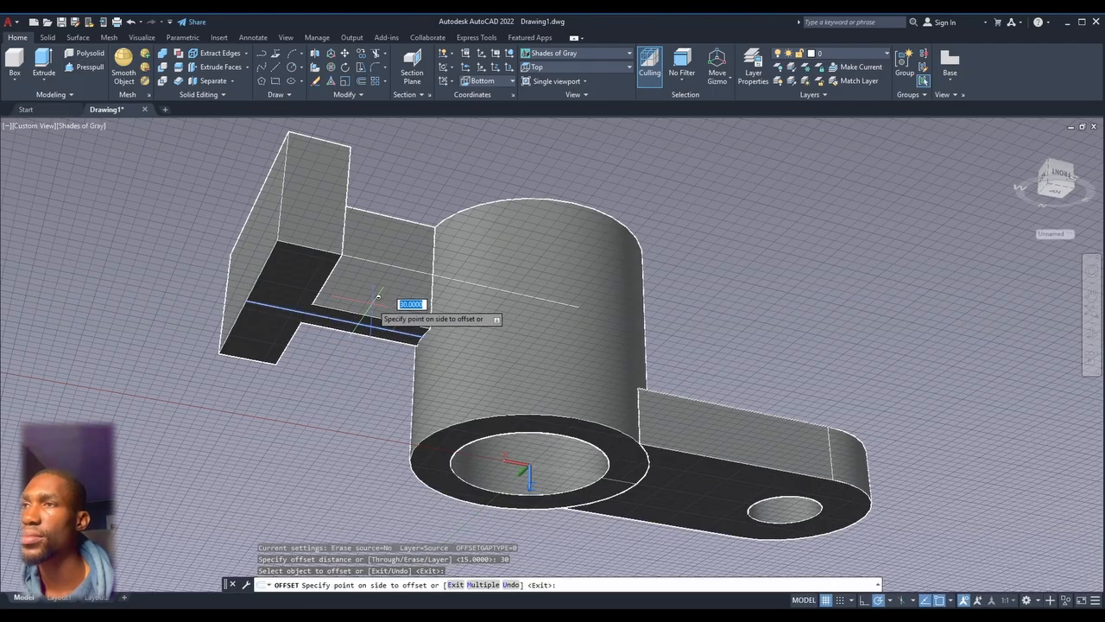
{"action": "left_click", "coordinate": [363, 321]}
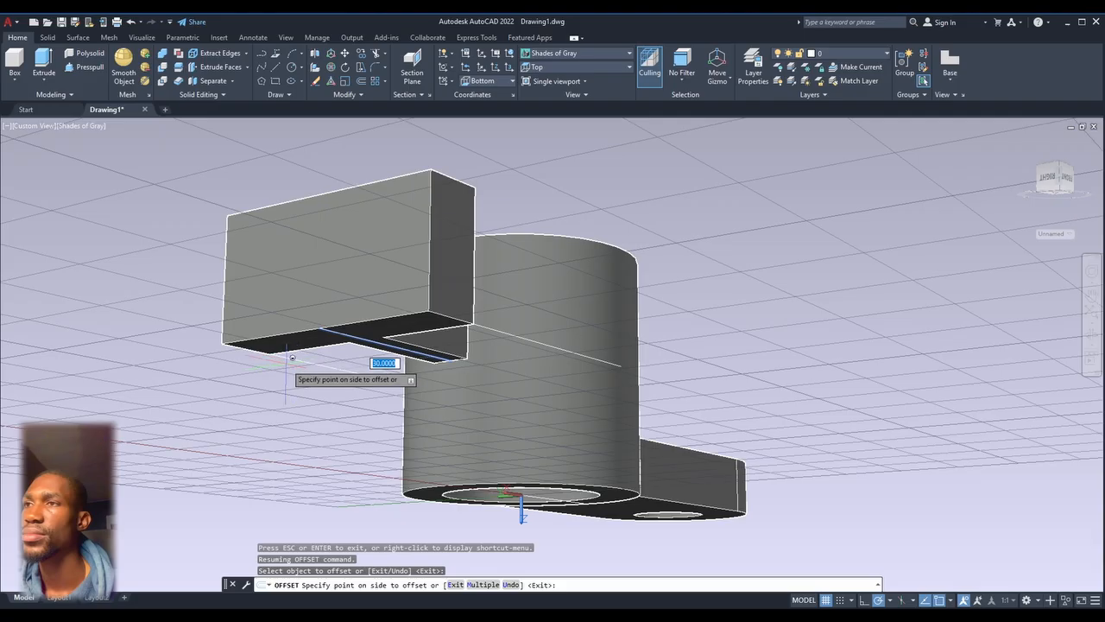
{"action": "left_click", "coordinate": [287, 360]}
{"action": "key", "text": "Escape"}
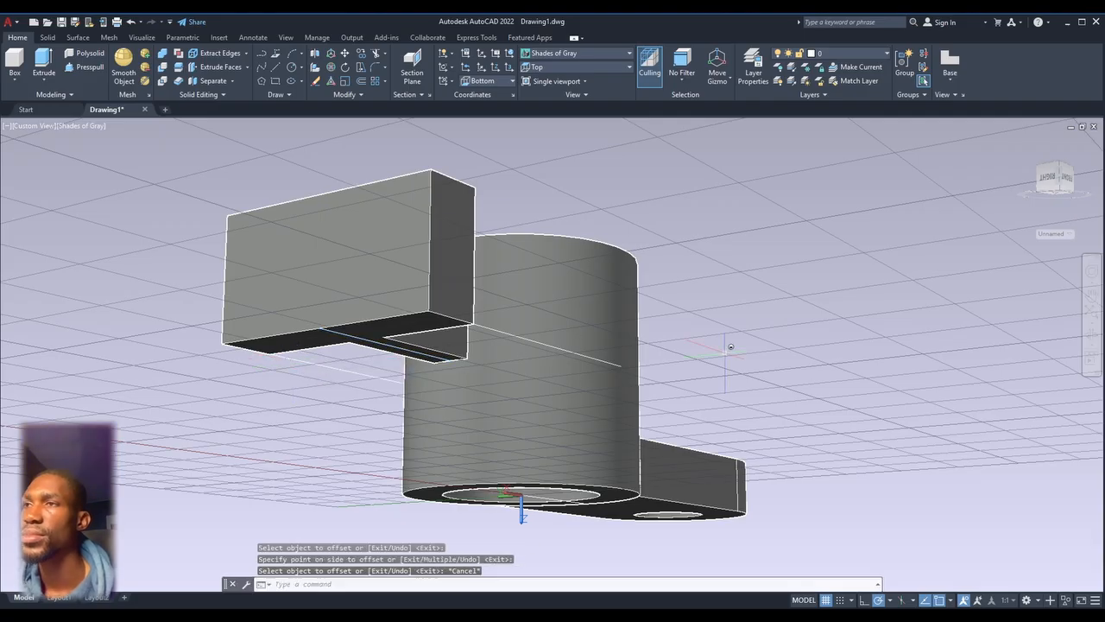
{"action": "mouse_move", "coordinate": [894, 365]}
{"action": "left_mouse_down"}
{"action": "mouse_move", "coordinate": [816, 391]}
{"action": "mouse_move", "coordinate": [751, 444]}
{"action": "mouse_move", "coordinate": [735, 476]}
{"action": "mouse_move", "coordinate": [613, 562]}
{"action": "mouse_move", "coordinate": [671, 388]}
{"action": "mouse_move", "coordinate": [659, 528]}
{"action": "left_mouse_up"}
{"action": "key", "text": "Escape"}
{"action": "left_click", "coordinate": [1085, 333]}
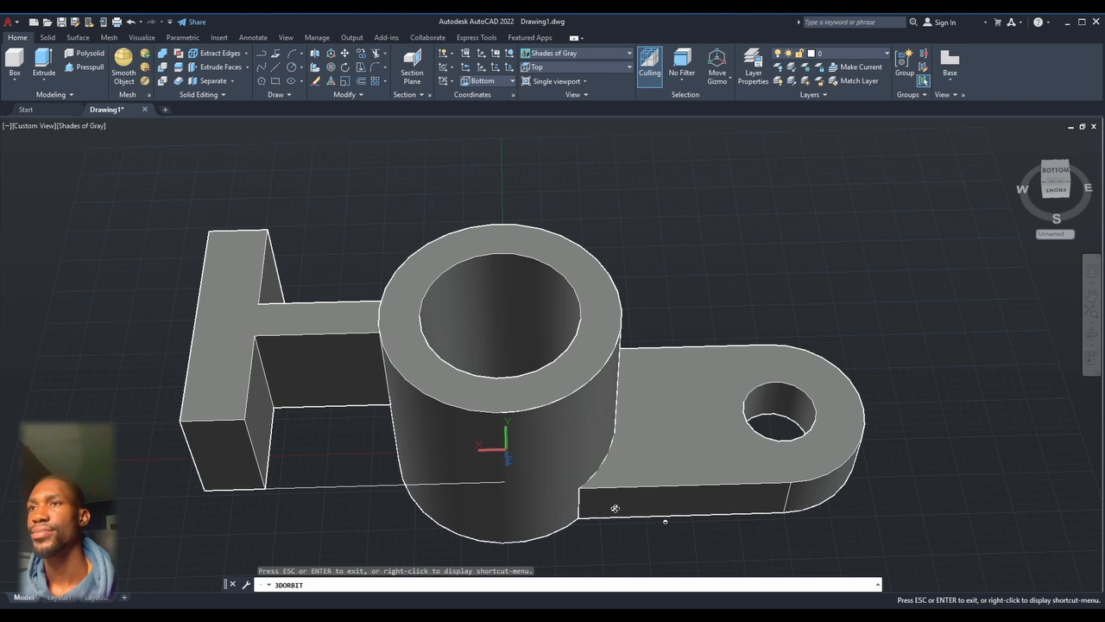
{"action": "left_click", "coordinate": [301, 69]}
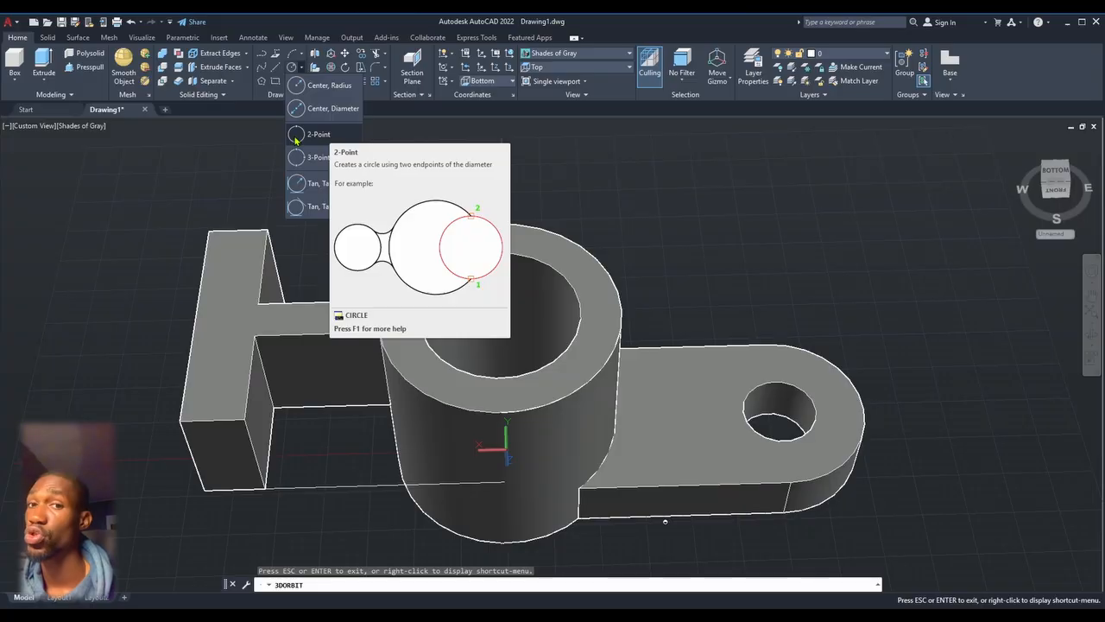
{"action": "left_click", "coordinate": [1092, 334]}
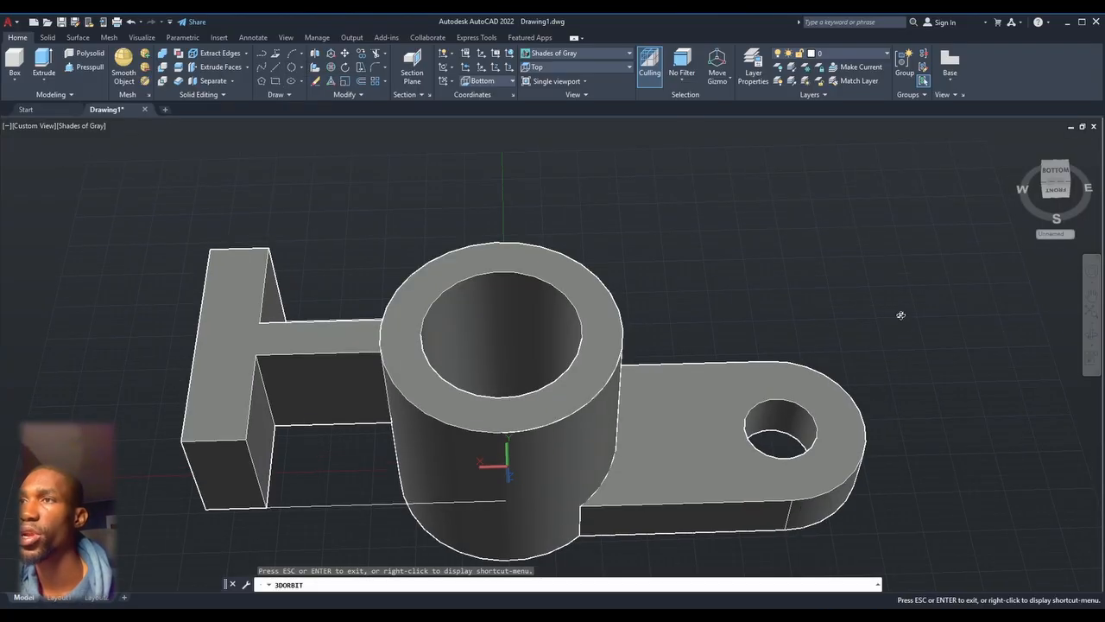
{"action": "left_click_drag", "start_coordinate": [900, 313], "coordinate": [836, 364]}
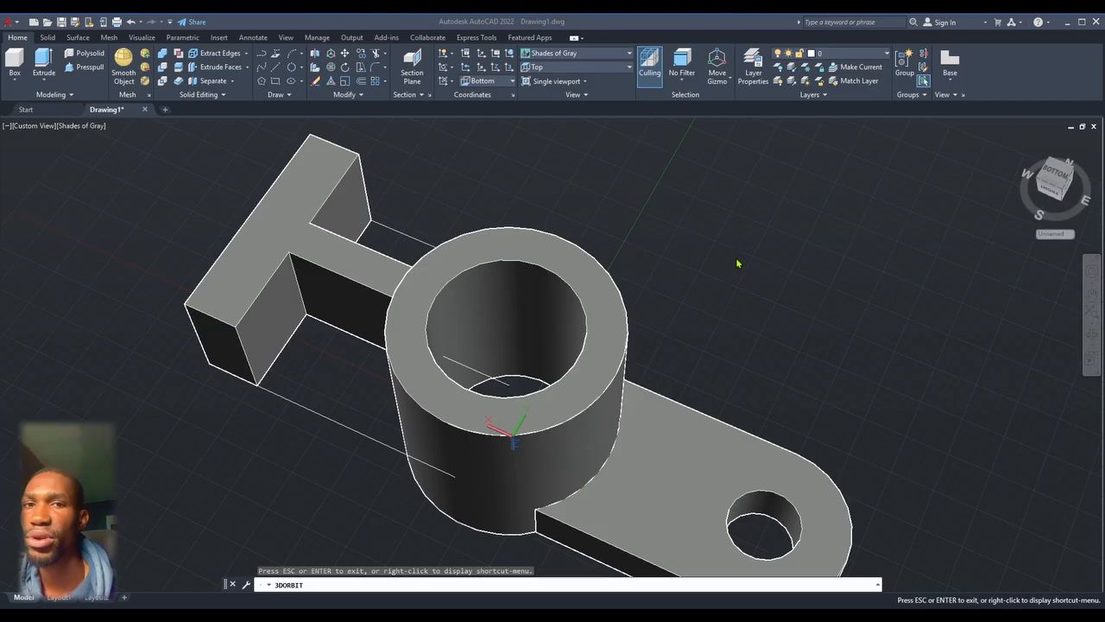
{"action": "key", "text": "Escape"}
Step: Switch to the 2D Wireframe visual style and draw a 60 mm two-point circle between the offset lines' ends at the cylinder
{"action": "left_click", "coordinate": [79, 126]}
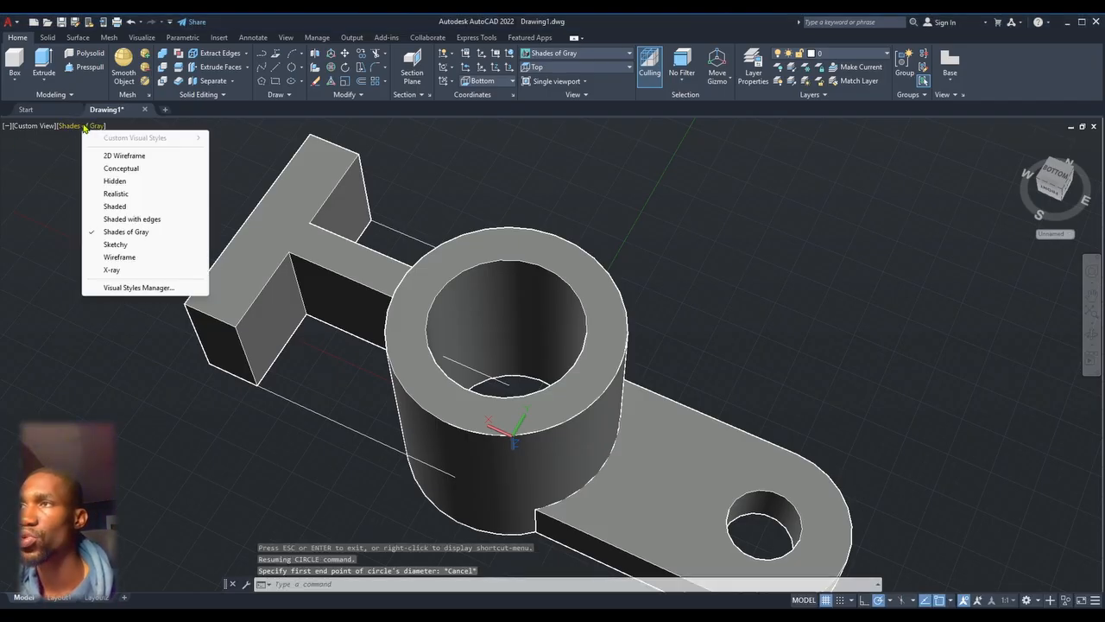
{"action": "left_click", "coordinate": [113, 154]}
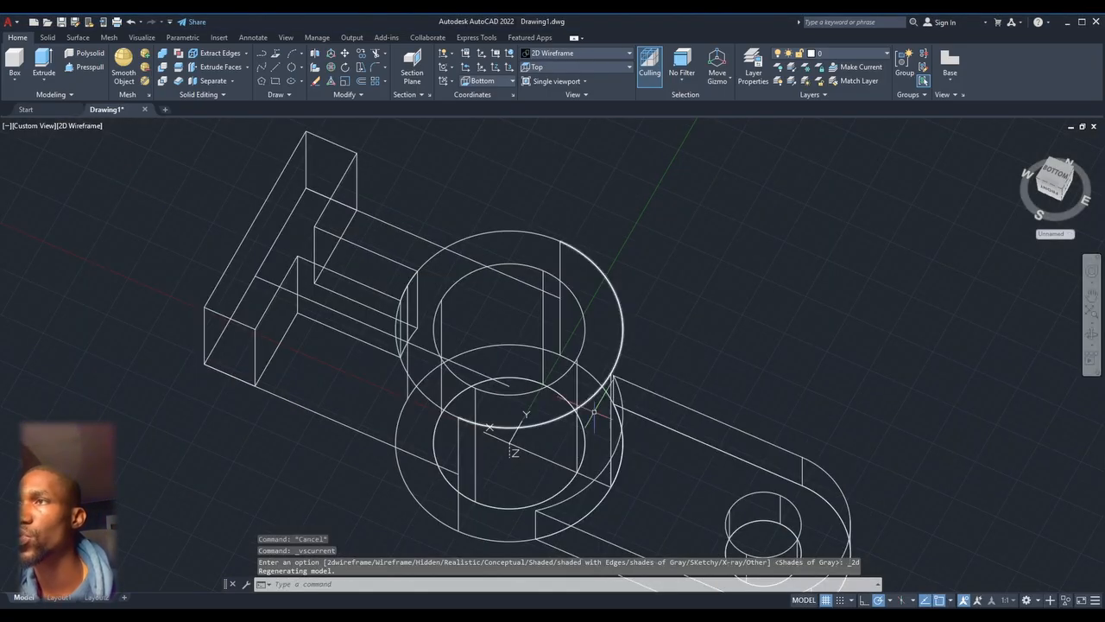
{"action": "left_click", "coordinate": [291, 66]}
{"action": "left_click", "coordinate": [561, 299]}
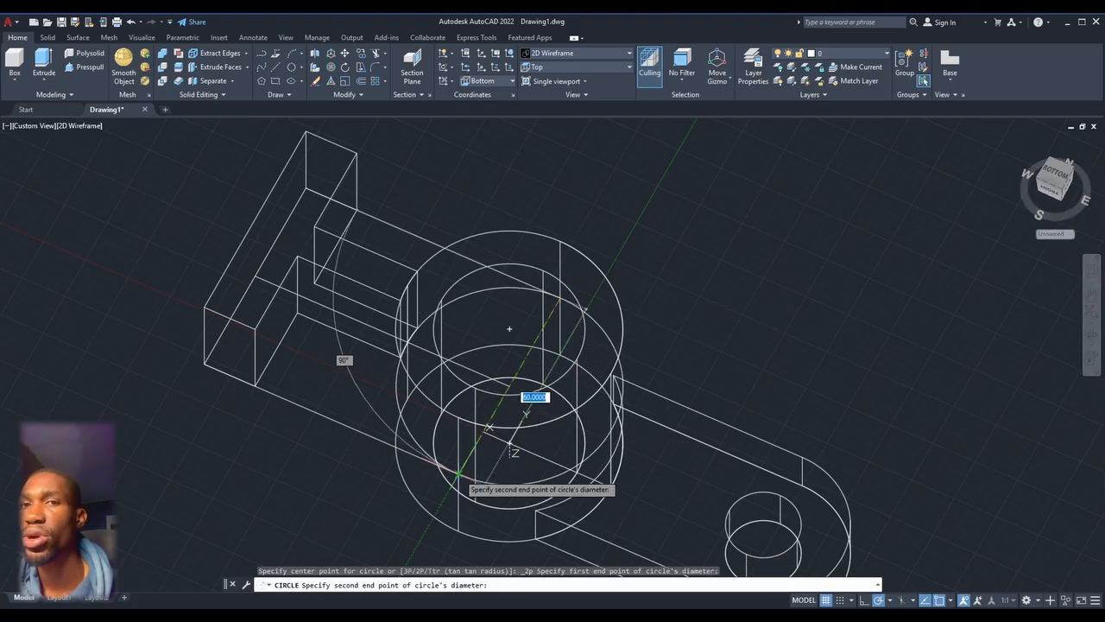
{"action": "left_click", "coordinate": [460, 471]}
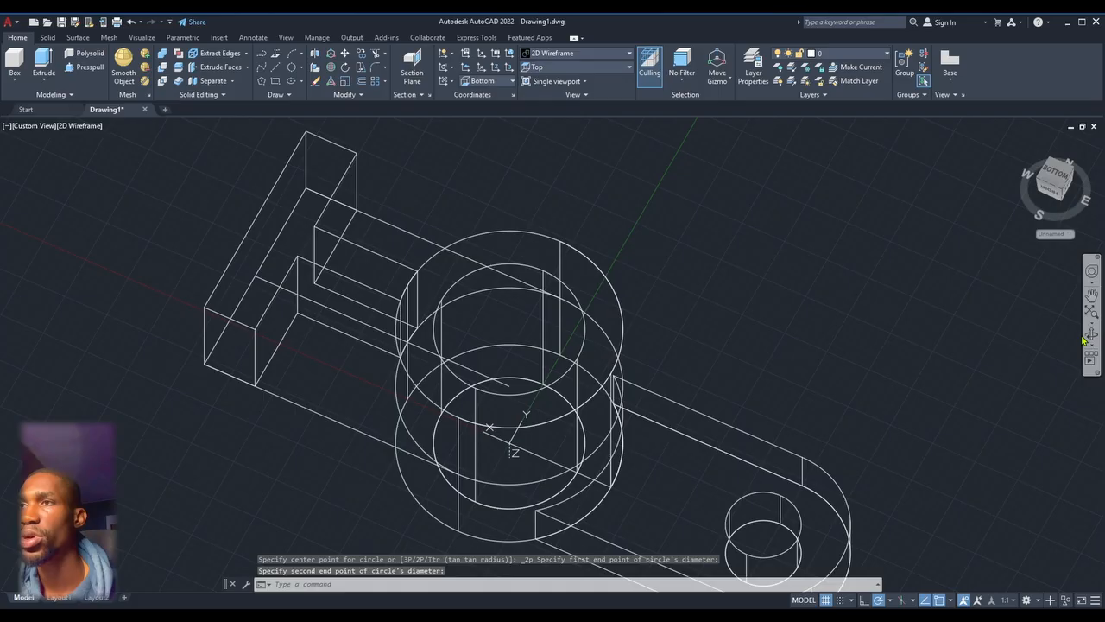
Step: Trim away the half of the 60 mm circle facing away from the flange and erase the centre line
{"action": "mouse_move", "coordinate": [907, 372]}
{"action": "middle_mouse_down", "text": "shift"}
{"action": "mouse_move", "coordinate": [787, 388]}
{"action": "mouse_move", "coordinate": [859, 319]}
{"action": "mouse_move", "coordinate": [832, 343]}
{"action": "mouse_move", "coordinate": [816, 338]}
{"action": "middle_mouse_up", "text": "shift"}
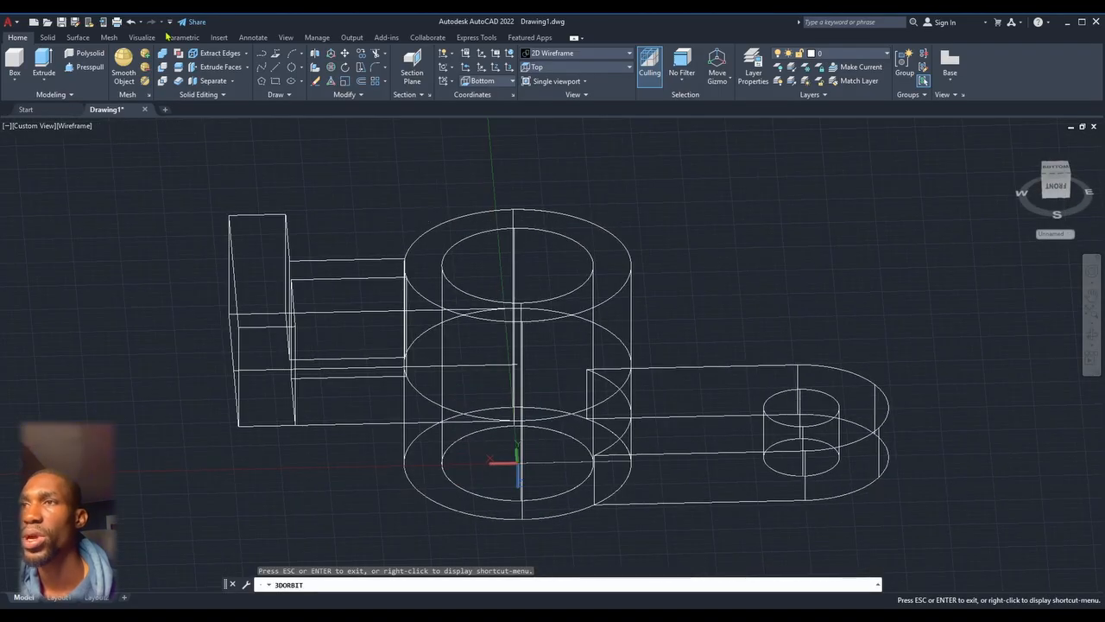
{"action": "left_click", "coordinate": [374, 54]}
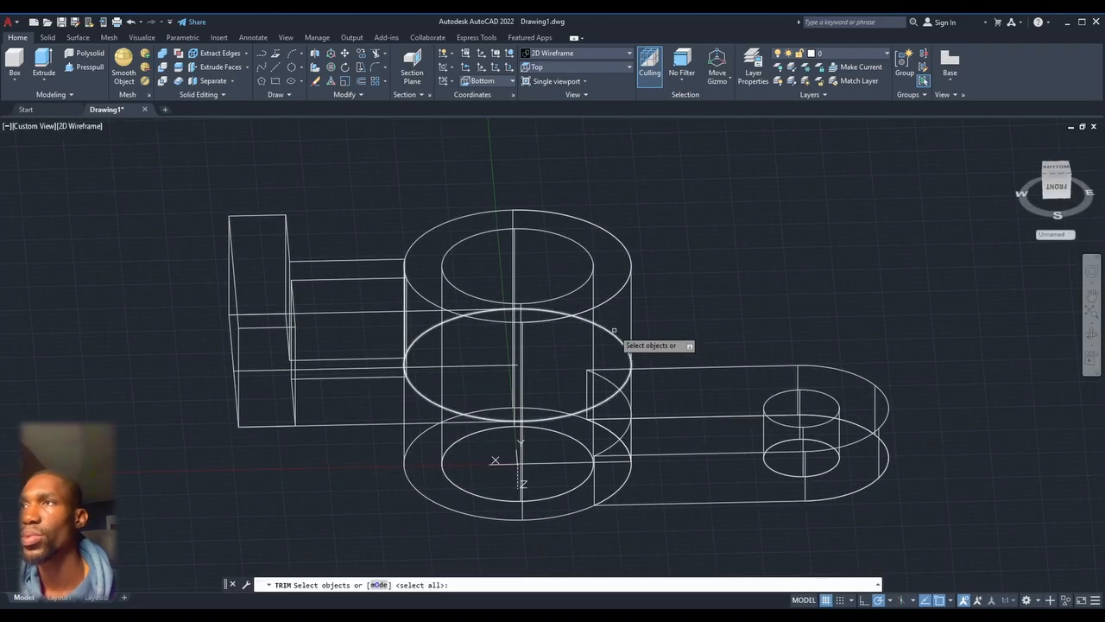
{"action": "key", "text": "Return"}
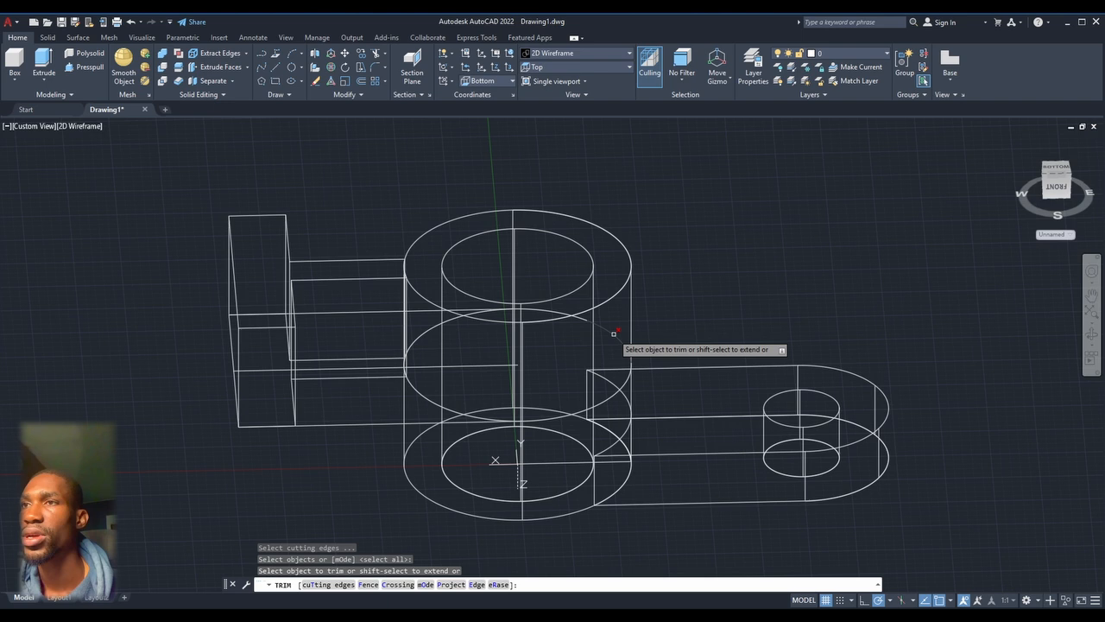
{"action": "left_click", "coordinate": [613, 334]}
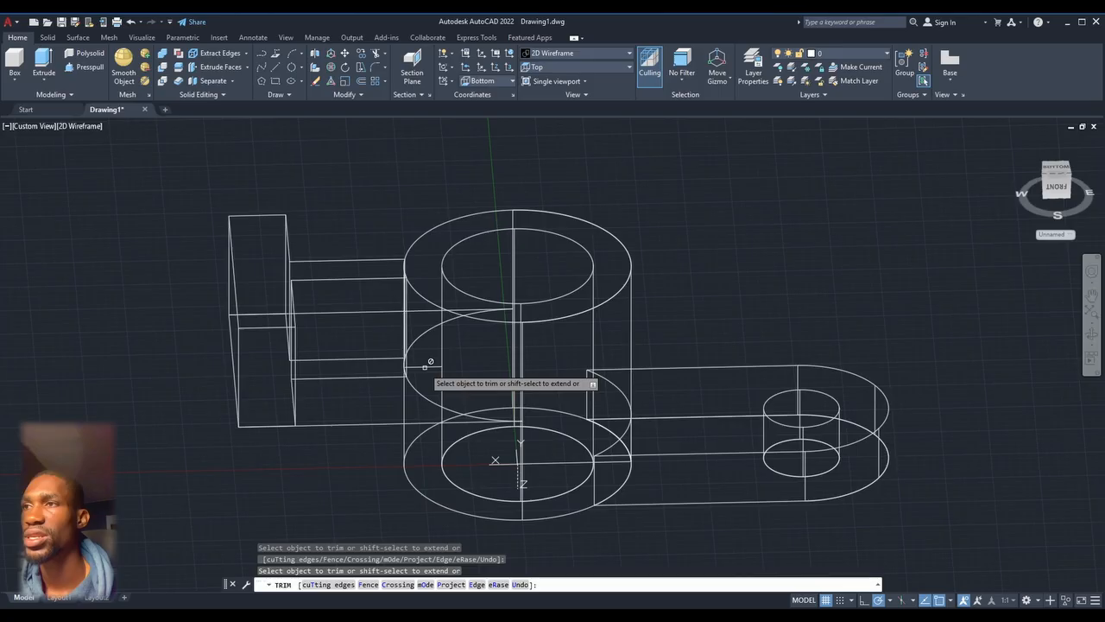
{"action": "key", "text": "Escape"}
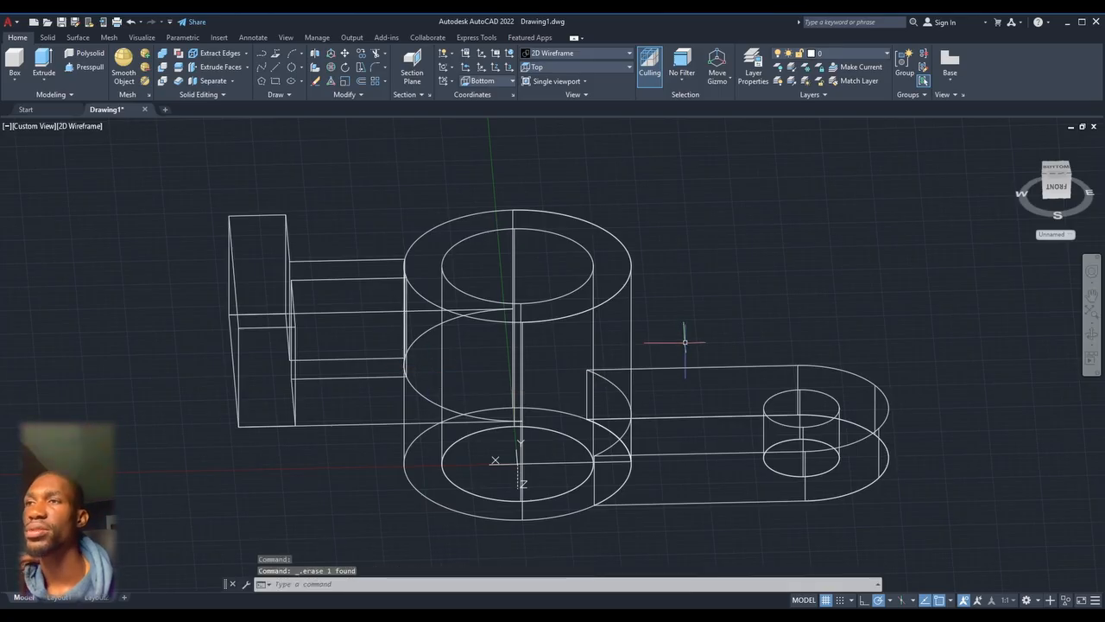
Step: Close the base profile with a line along the flange's outer bottom edge, joining the outer ends of the two offset lines
{"action": "left_click", "coordinate": [1092, 335]}
{"action": "left_click_drag", "start_coordinate": [1071, 335], "coordinate": [392, 286]}
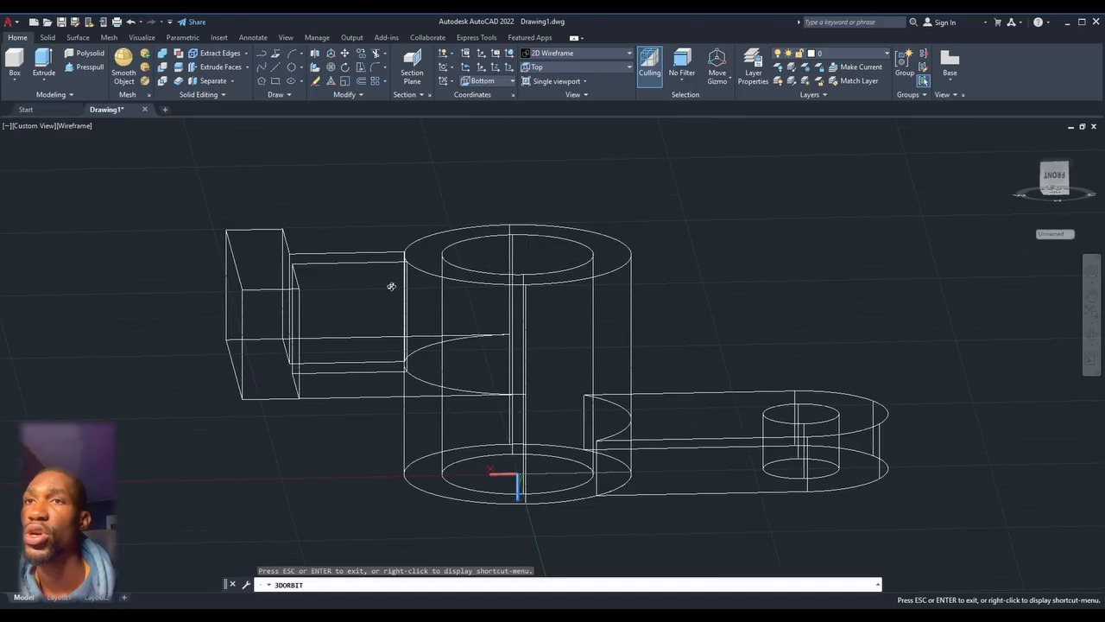
{"action": "key", "text": "Escape"}
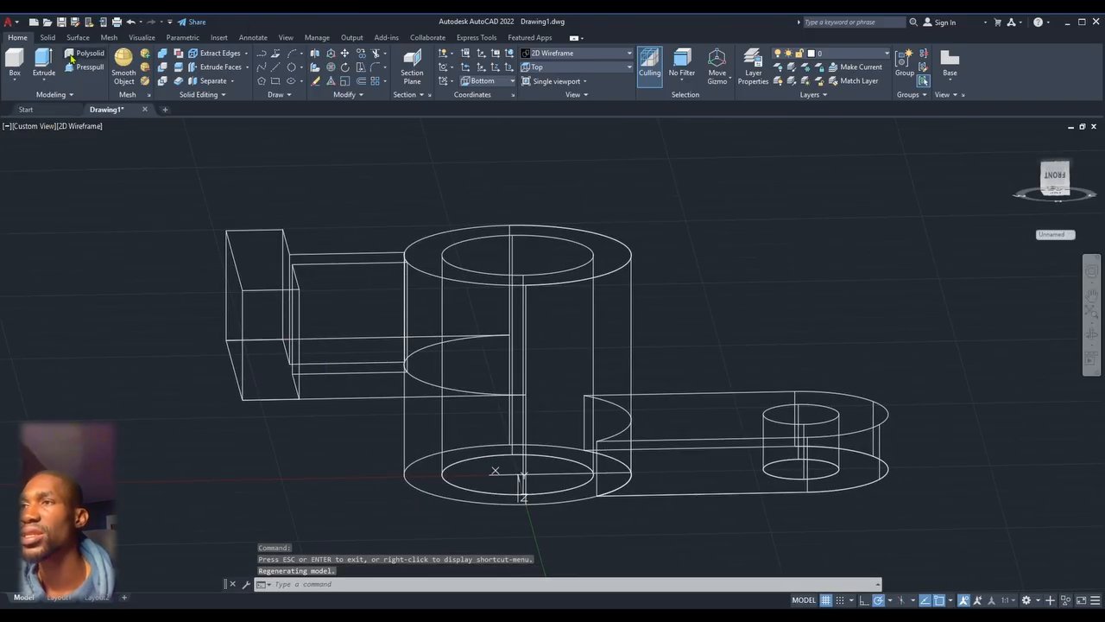
{"action": "left_click", "coordinate": [277, 71]}
{"action": "left_click", "coordinate": [227, 341]}
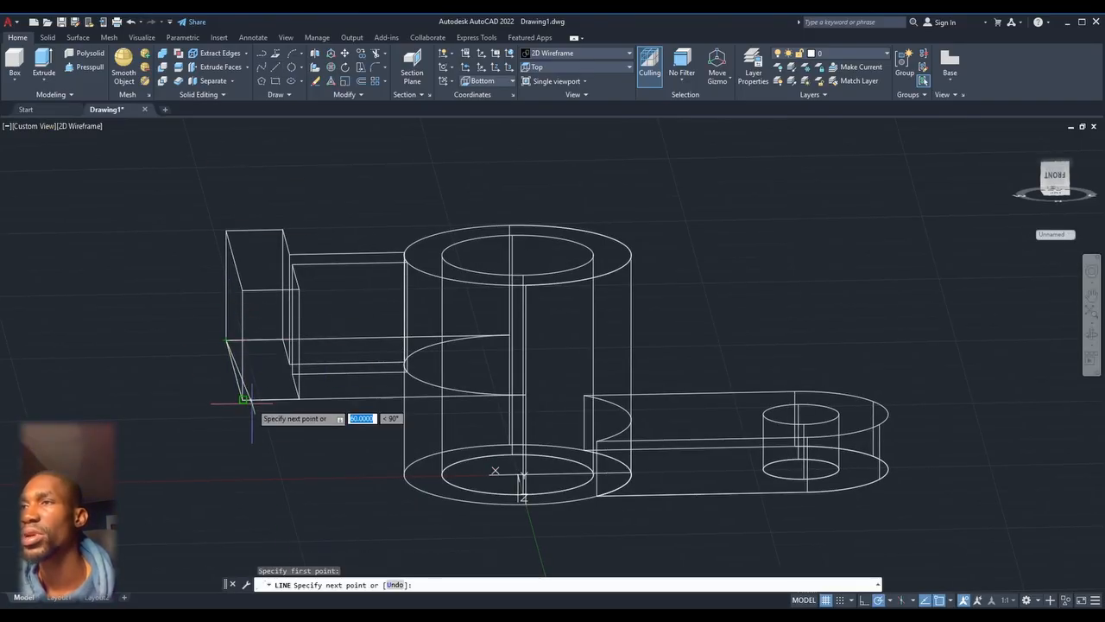
{"action": "left_click", "coordinate": [242, 400]}
{"action": "key", "text": "Escape"}
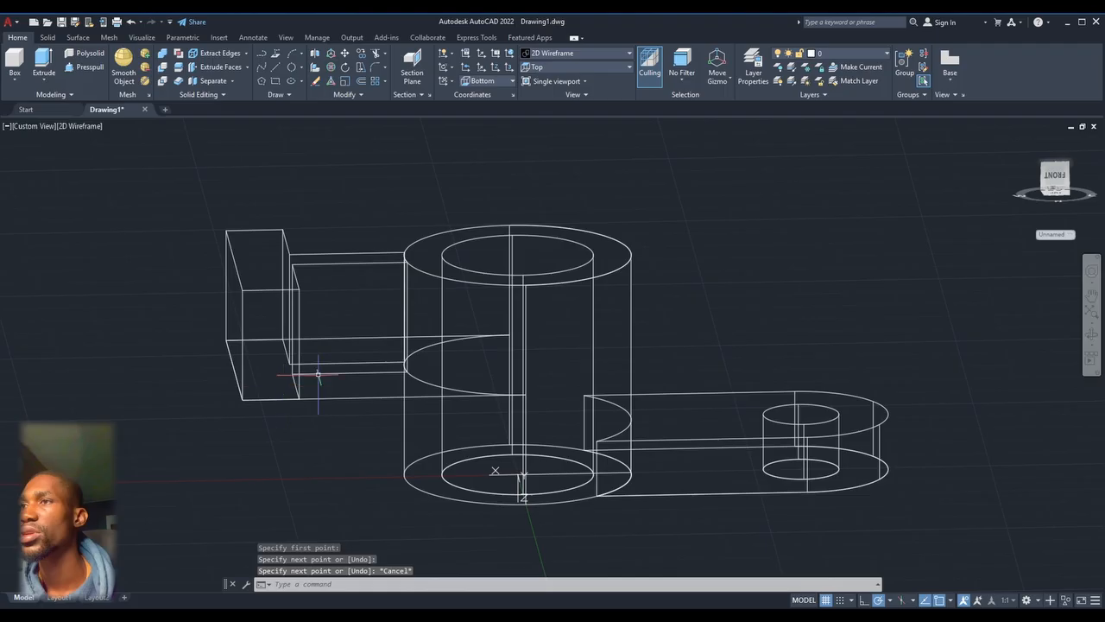
Step: Join the two offset lines, the closing line and the arc into one polyline
{"action": "left_click", "coordinate": [1091, 333]}
{"action": "left_click_drag", "start_coordinate": [893, 313], "coordinate": [494, 296]}
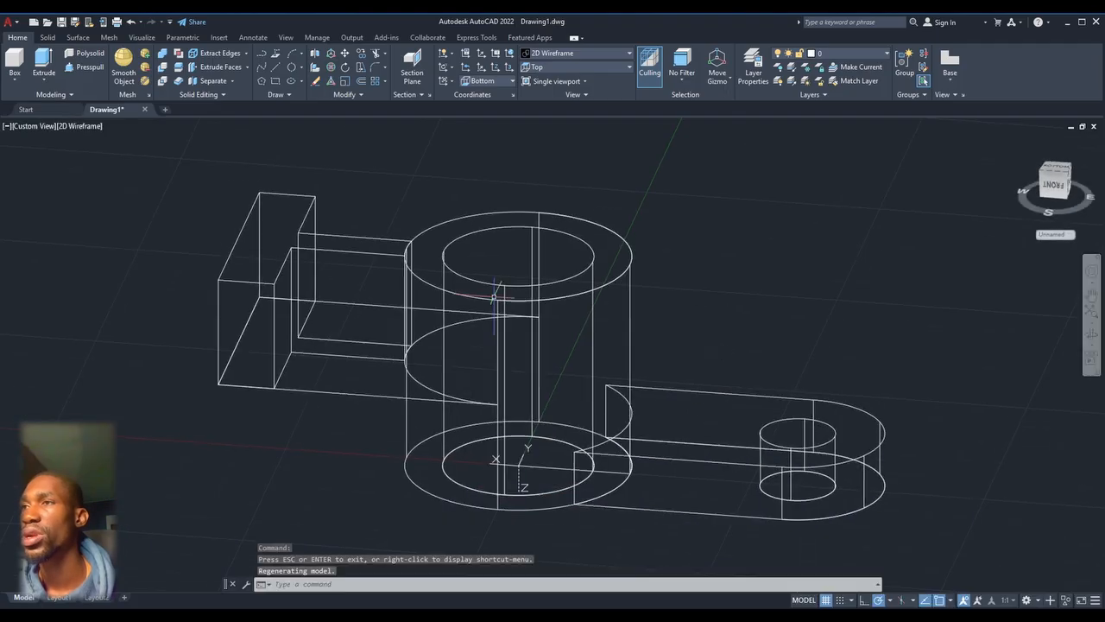
{"action": "left_click", "coordinate": [345, 303]}
{"action": "left_click", "coordinate": [246, 324]}
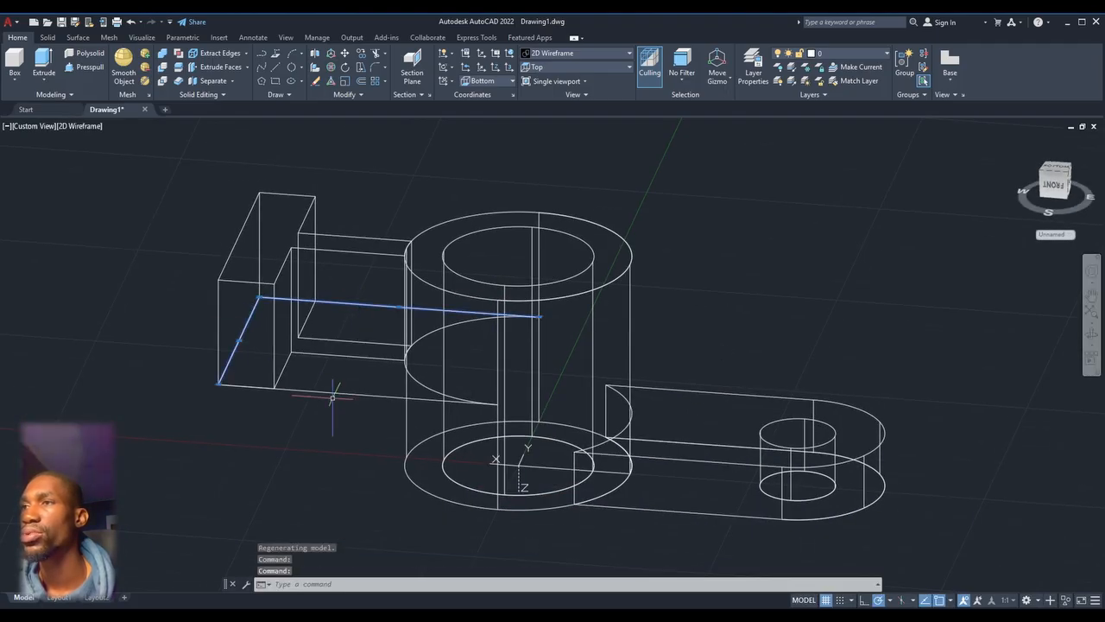
{"action": "left_click", "coordinate": [336, 393]}
{"action": "left_click", "coordinate": [418, 380]}
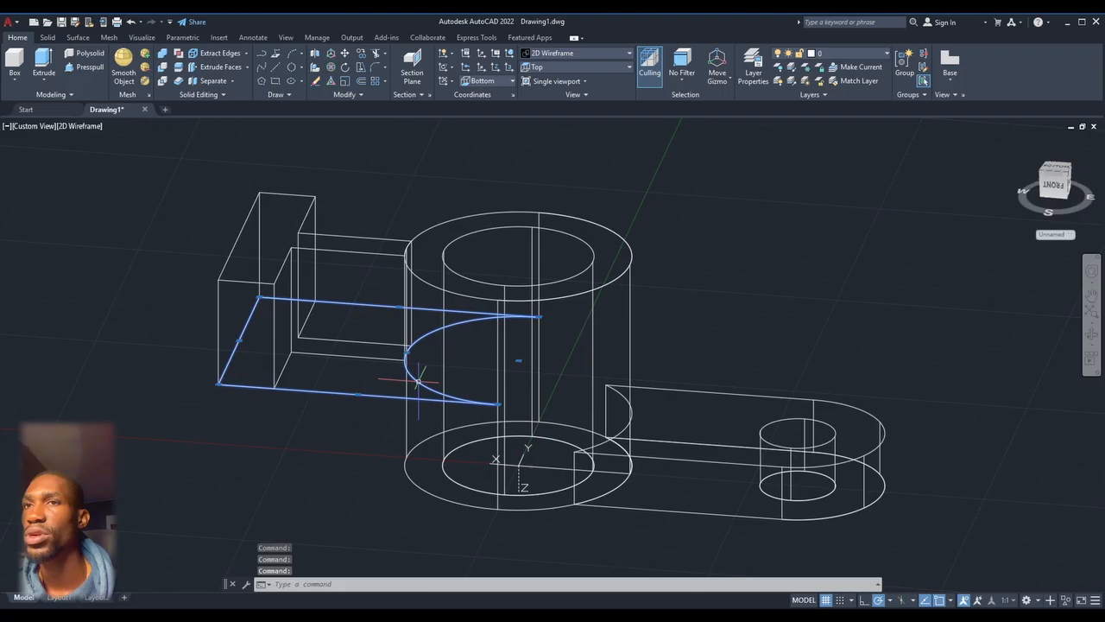
{"action": "key", "text": "Return"}
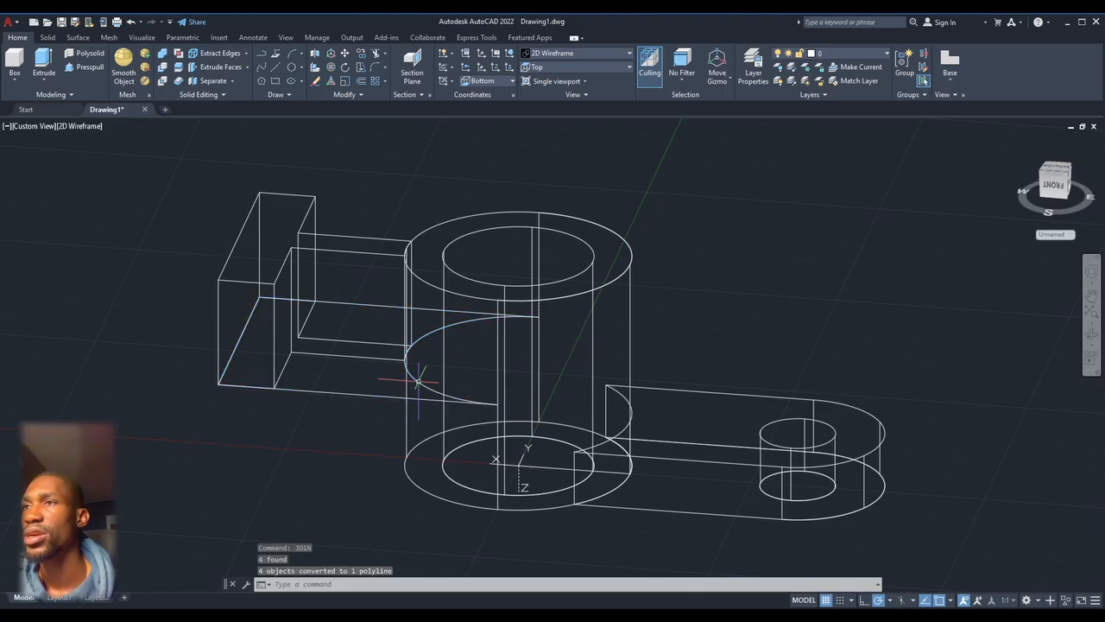
Step: Extrude the joined base profile 15 mm away from the flange into a solid
{"action": "left_click", "coordinate": [43, 62]}
{"action": "left_click", "coordinate": [302, 391]}
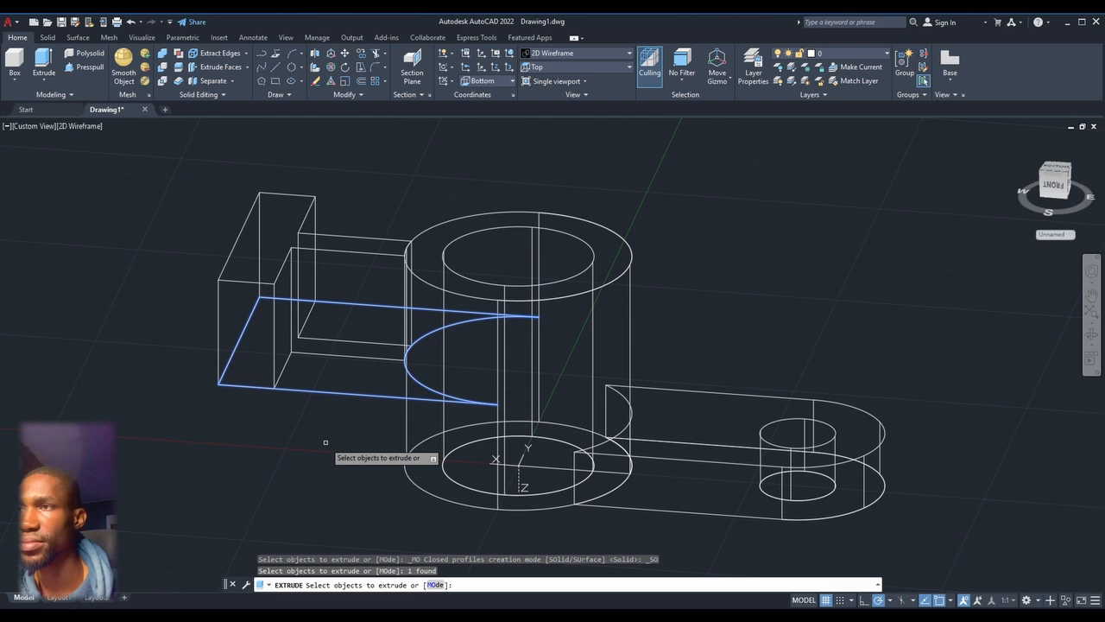
{"action": "key", "text": "Return"}
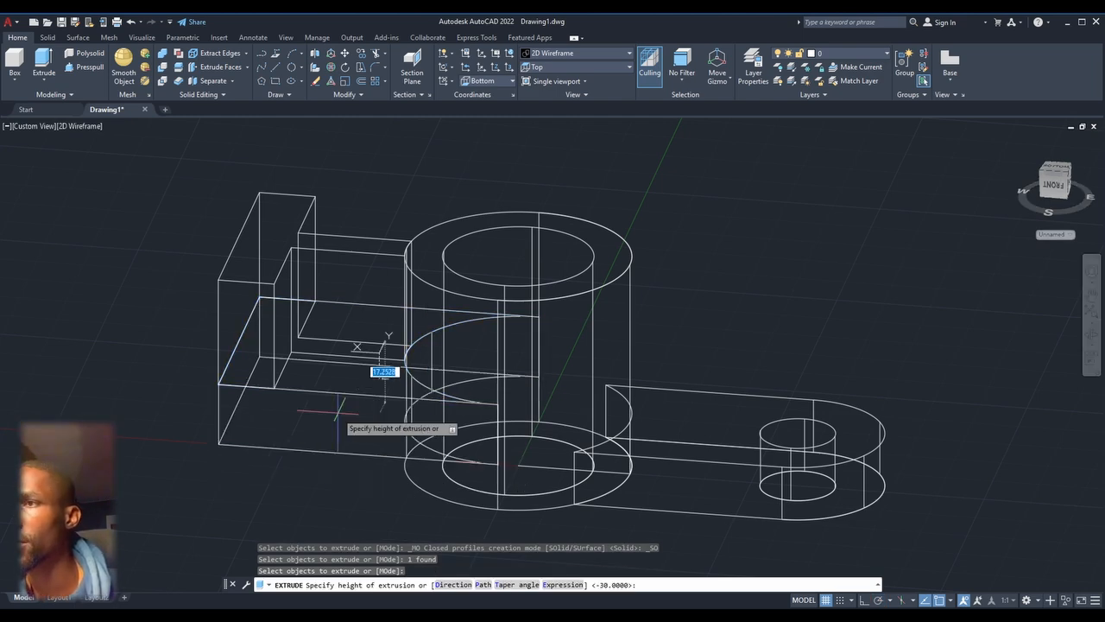
{"action": "key", "text": "Return"}
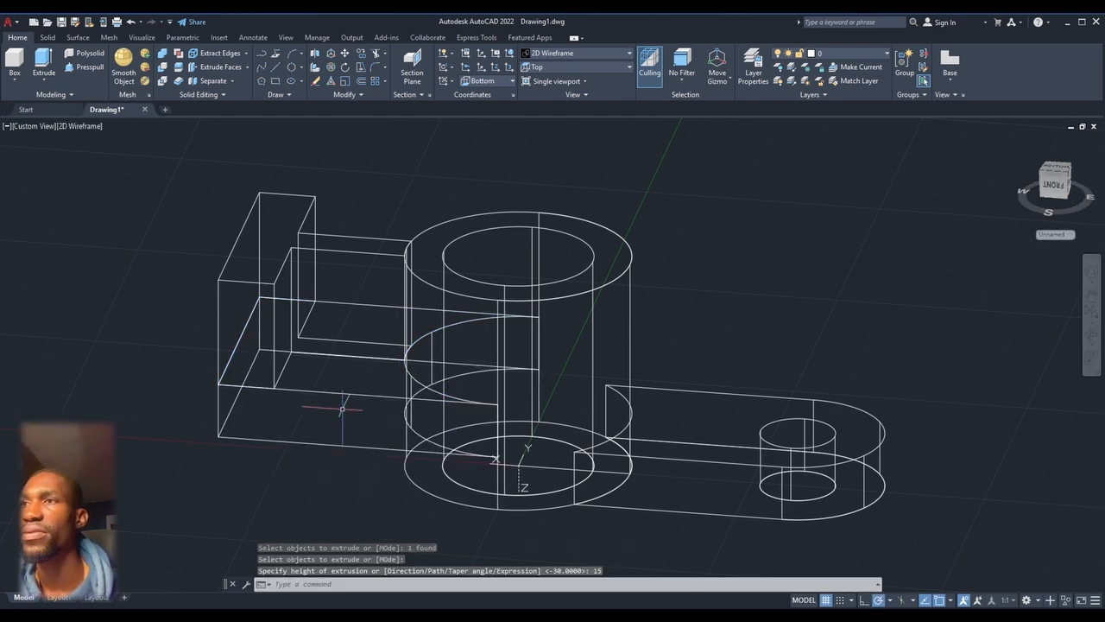
Step: Switch to the Shades of Gray visual style and inspect the base beneath the flange from several angles
{"action": "middle_click_drag", "start_coordinate": [695, 321], "coordinate": [754, 305], "text": "shift"}
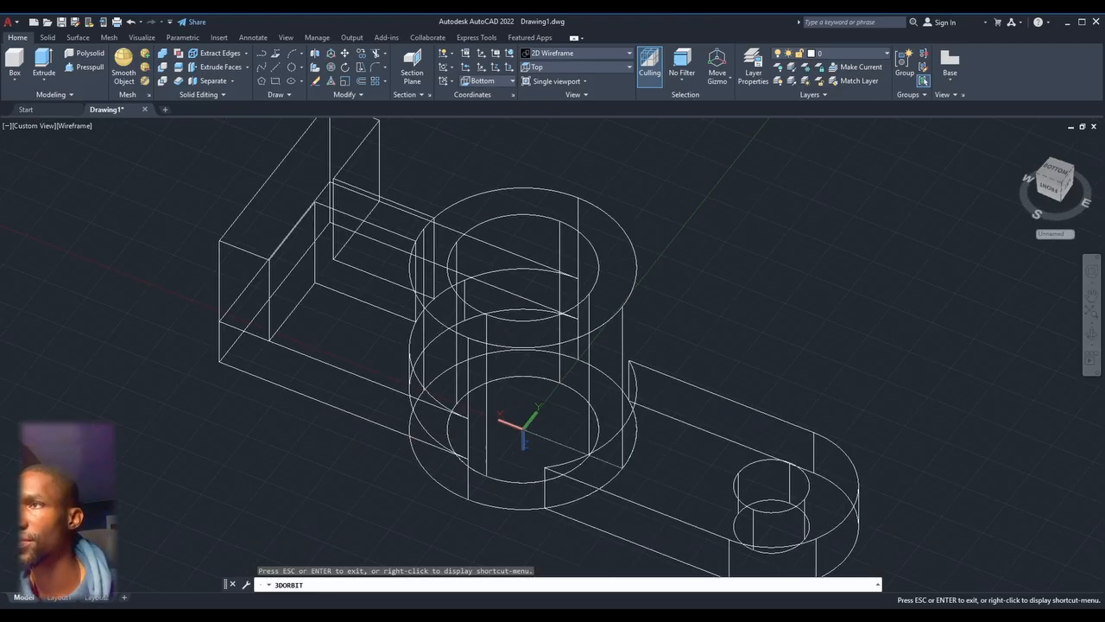
{"action": "left_click", "coordinate": [76, 125]}
{"action": "left_click", "coordinate": [113, 231]}
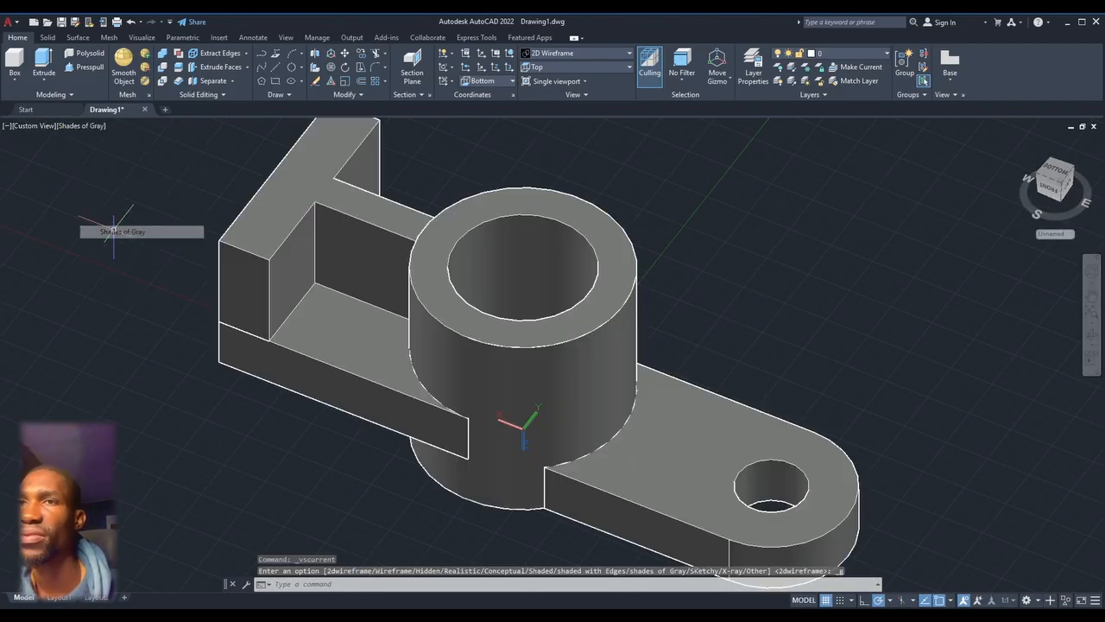
{"action": "left_click", "coordinate": [1092, 334]}
{"action": "mouse_move", "coordinate": [674, 315]}
{"action": "left_mouse_down"}
{"action": "mouse_move", "coordinate": [821, 293]}
{"action": "mouse_move", "coordinate": [832, 249]}
{"action": "mouse_move", "coordinate": [738, 274]}
{"action": "left_mouse_up"}
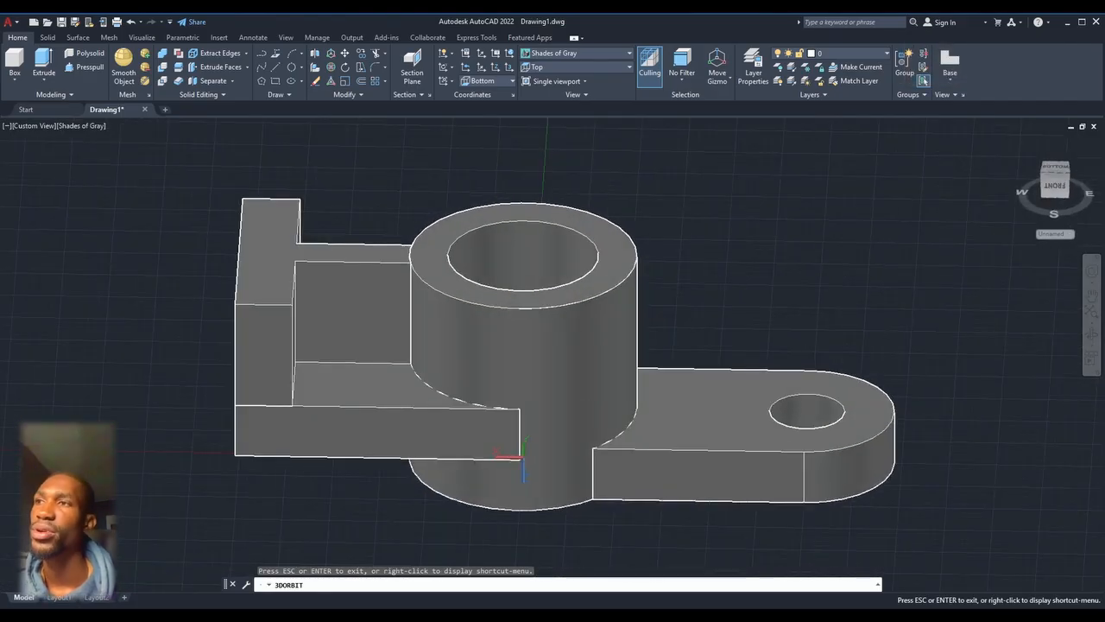
{"action": "left_click", "coordinate": [1092, 335]}
{"action": "mouse_move", "coordinate": [827, 321]}
{"action": "left_mouse_down"}
{"action": "mouse_move", "coordinate": [656, 326]}
{"action": "mouse_move", "coordinate": [691, 304]}
{"action": "mouse_move", "coordinate": [776, 325]}
{"action": "left_mouse_up"}
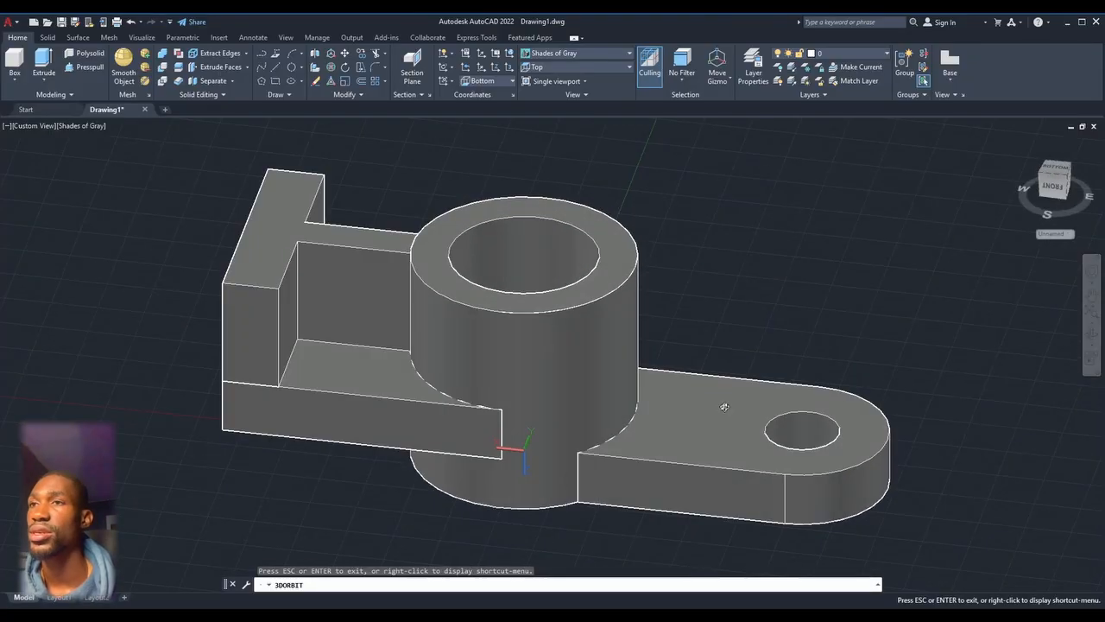
{"action": "key", "text": "Escape"}
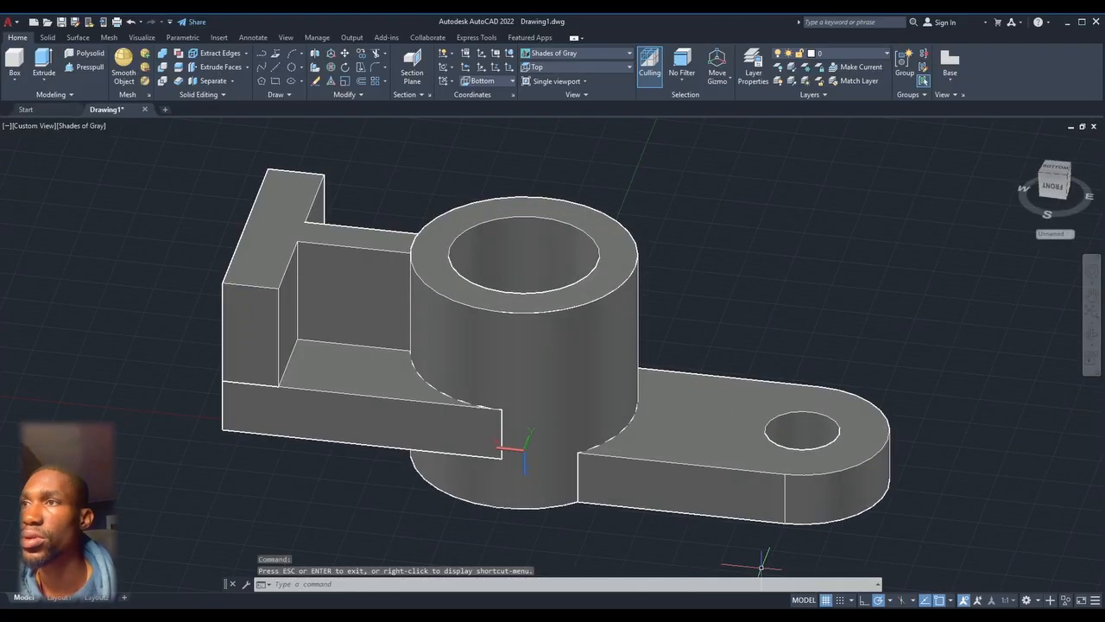
Step: Check the flange hole dimensions in the reference drawing, then face the flange and set the coordinate system to Right
{"action": "key", "text": "alt+Tab"}
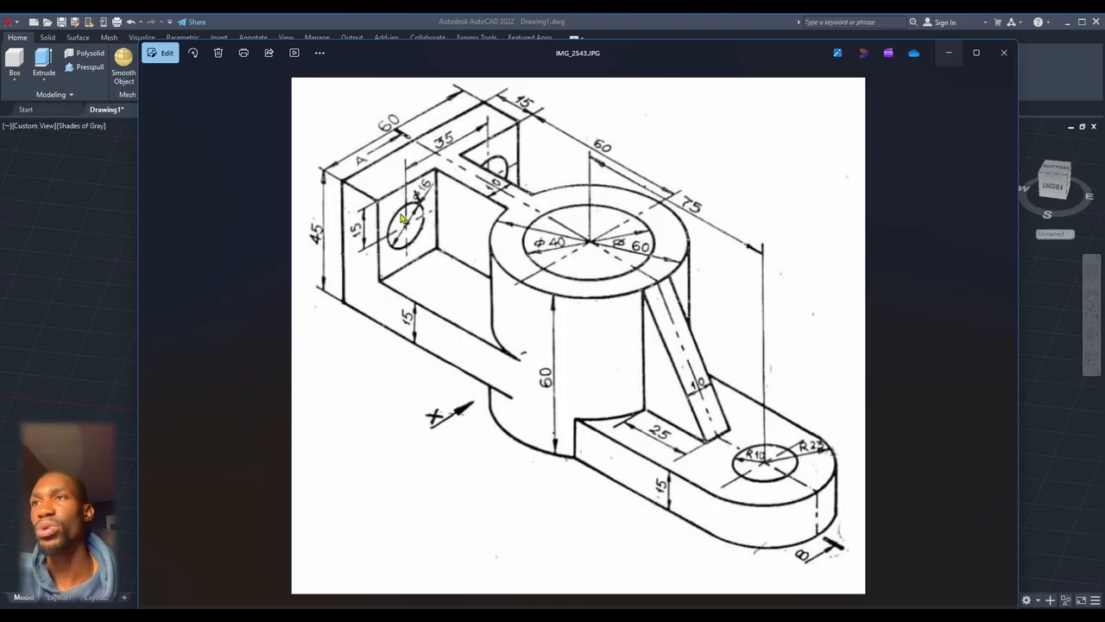
{"action": "left_click", "coordinate": [949, 53]}
{"action": "middle_click_drag", "start_coordinate": [912, 365], "coordinate": [506, 403], "text": "shift"}
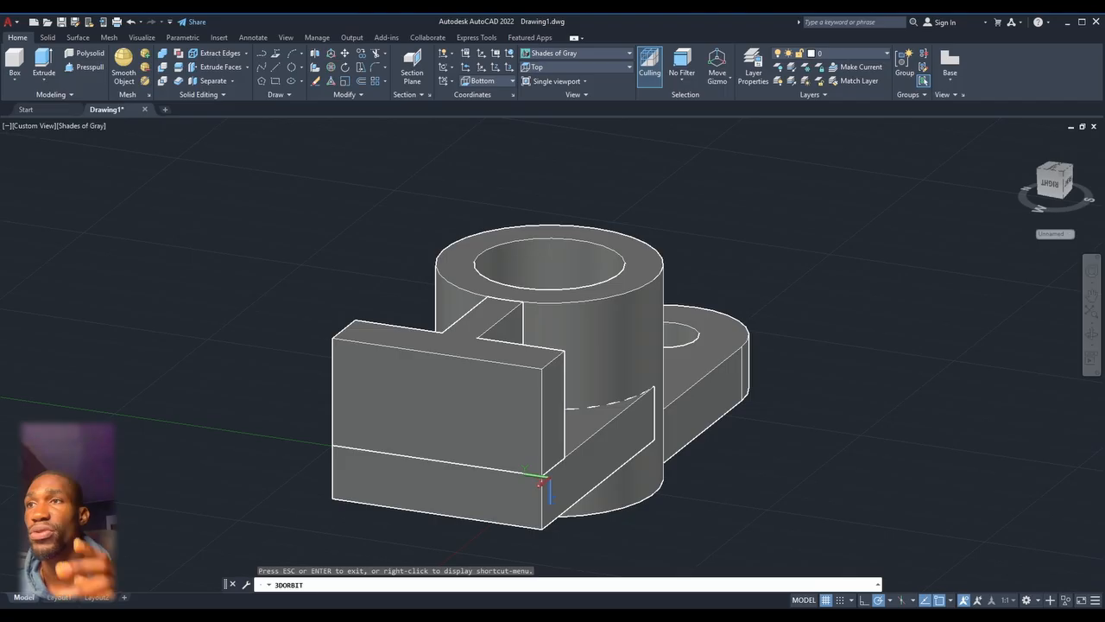
{"action": "left_click", "coordinate": [274, 69]}
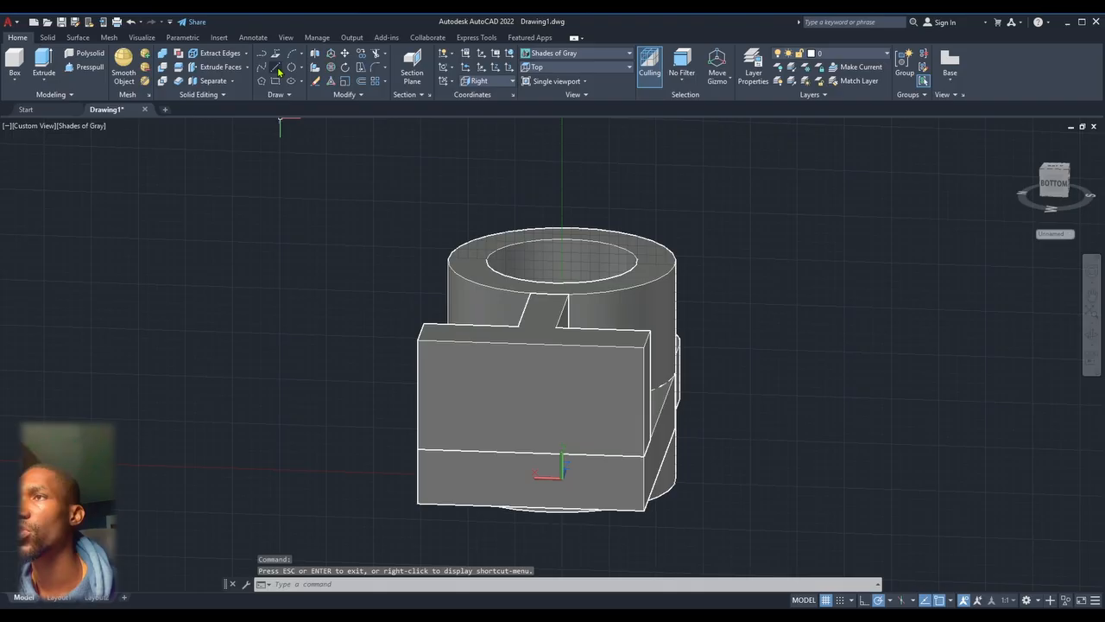
Step: Draw a line 15 mm down from the flange outer face's upper corner, then across to the opposite side edge's midpoint
{"action": "left_click", "coordinate": [275, 68]}
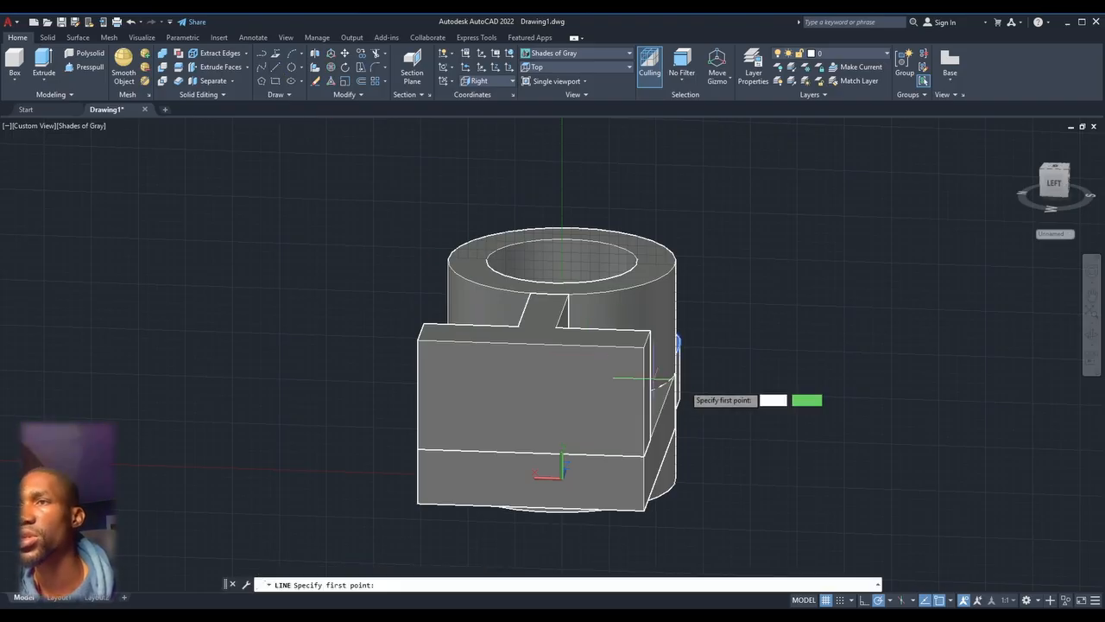
{"action": "left_click", "coordinate": [647, 349]}
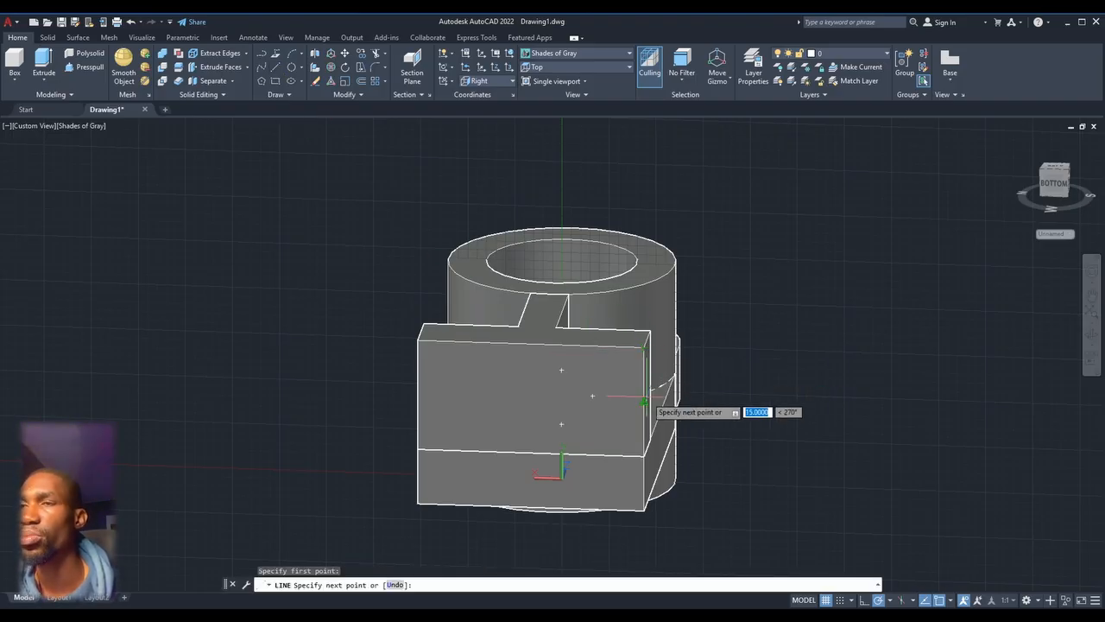
{"action": "type", "text": "15"}
{"action": "key", "text": "Return"}
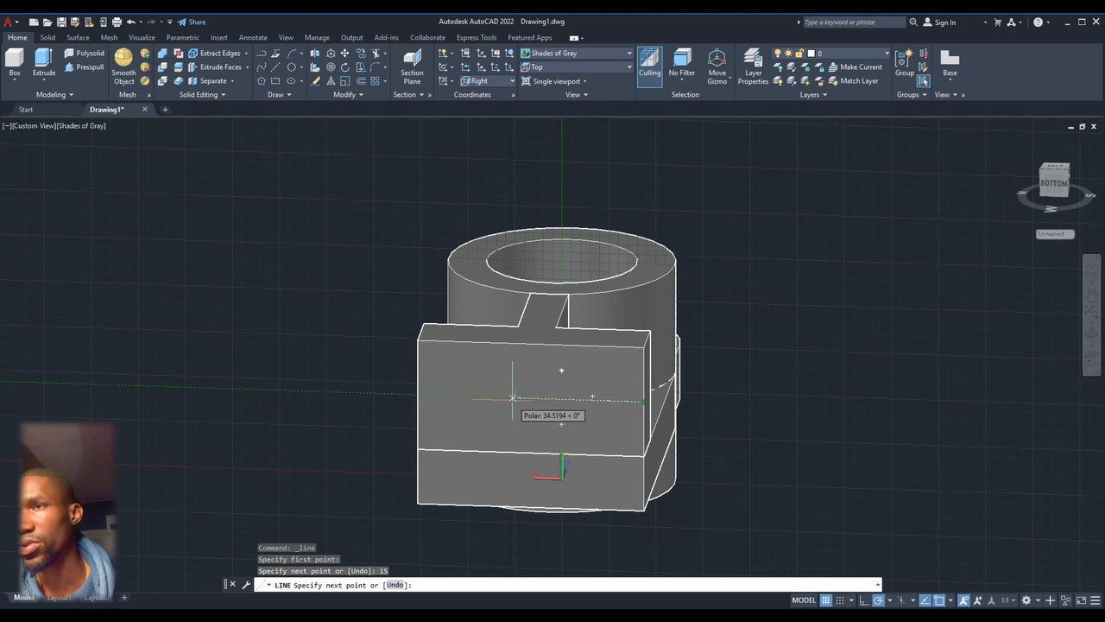
{"action": "left_click", "coordinate": [418, 394]}
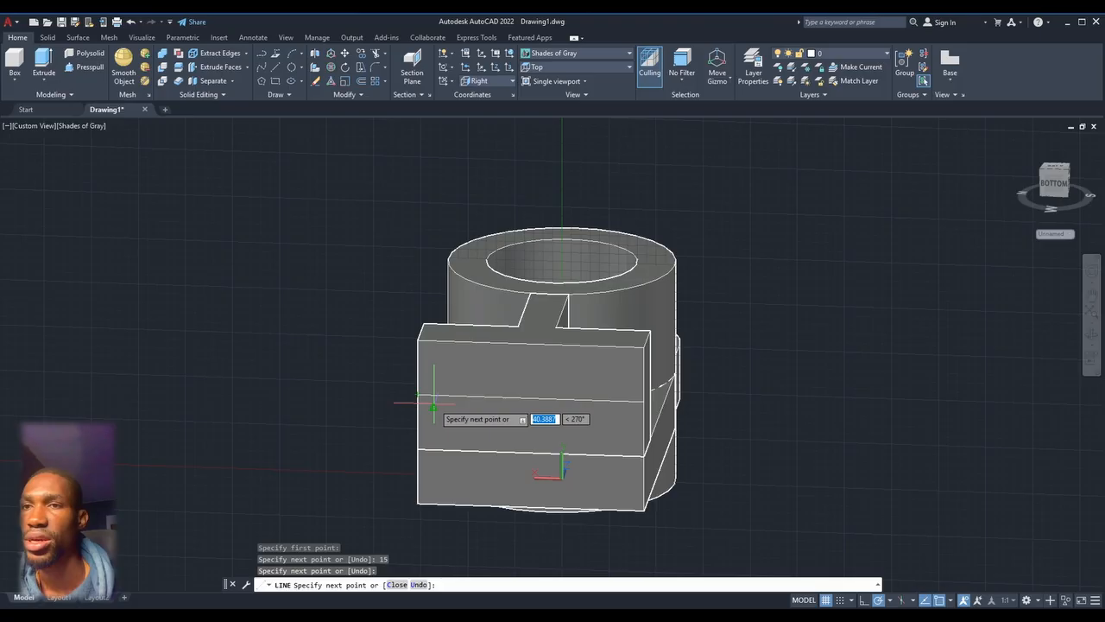
{"action": "key", "text": "Escape"}
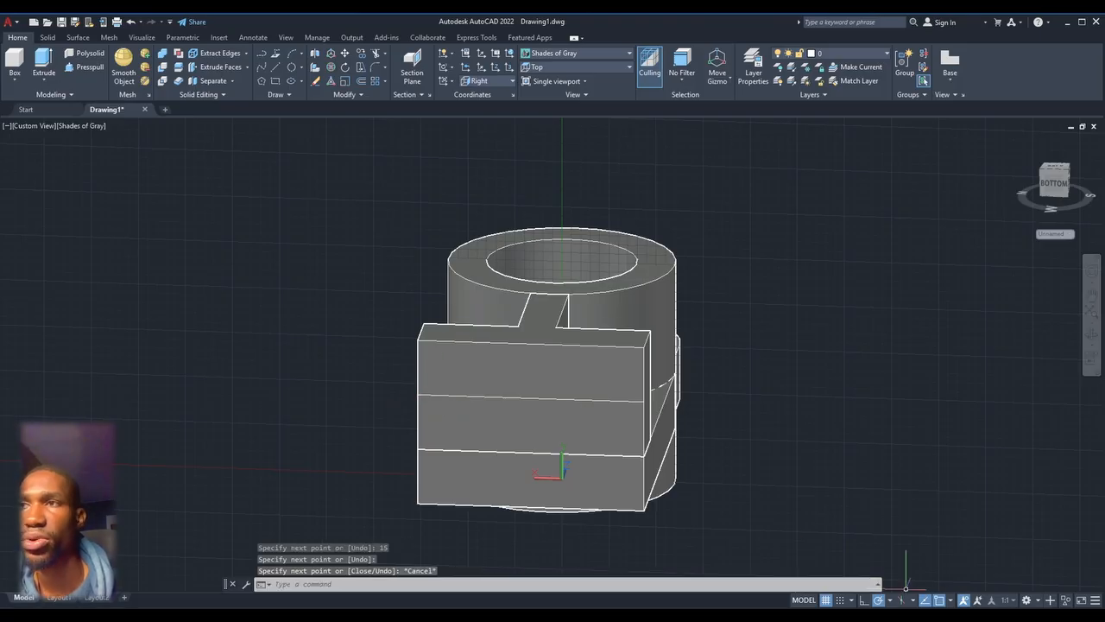
{"action": "key", "text": "Return"}
{"action": "left_click", "coordinate": [532, 344]}
{"action": "type", "text": "35"}
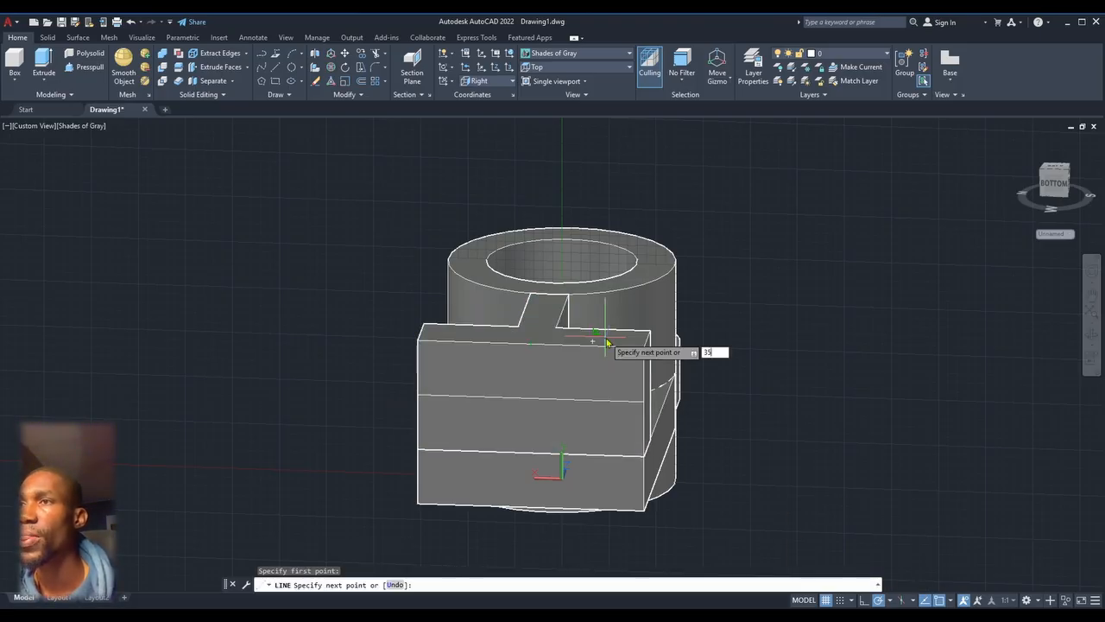
{"action": "type", "text": "/2"}
{"action": "key", "text": "Return"}
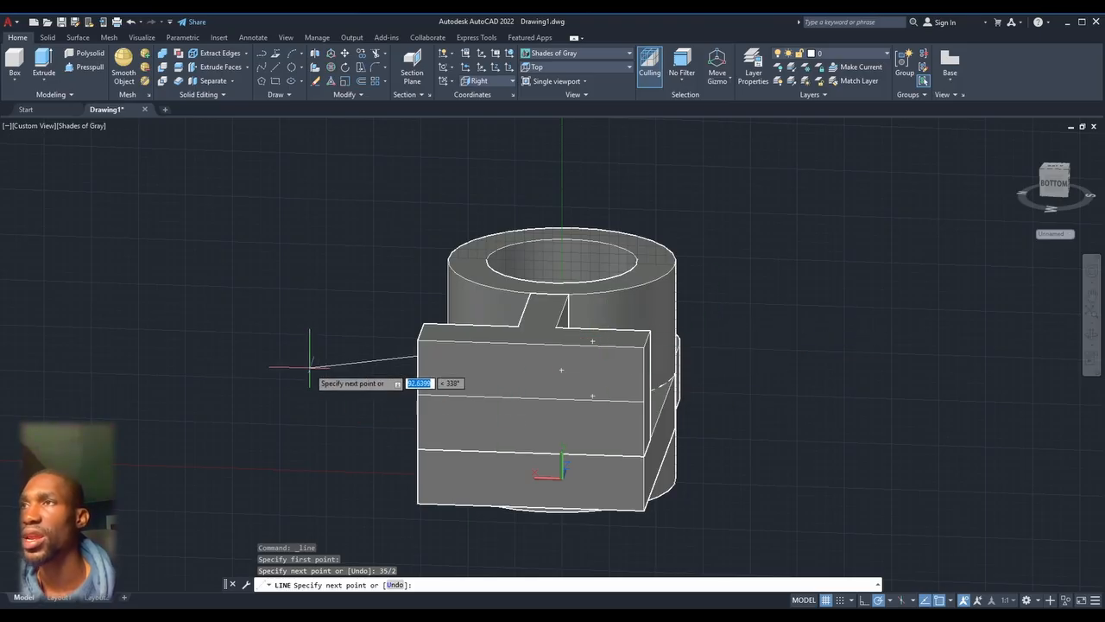
{"action": "key", "text": "Escape"}
{"action": "key", "text": "ctrl+z"}
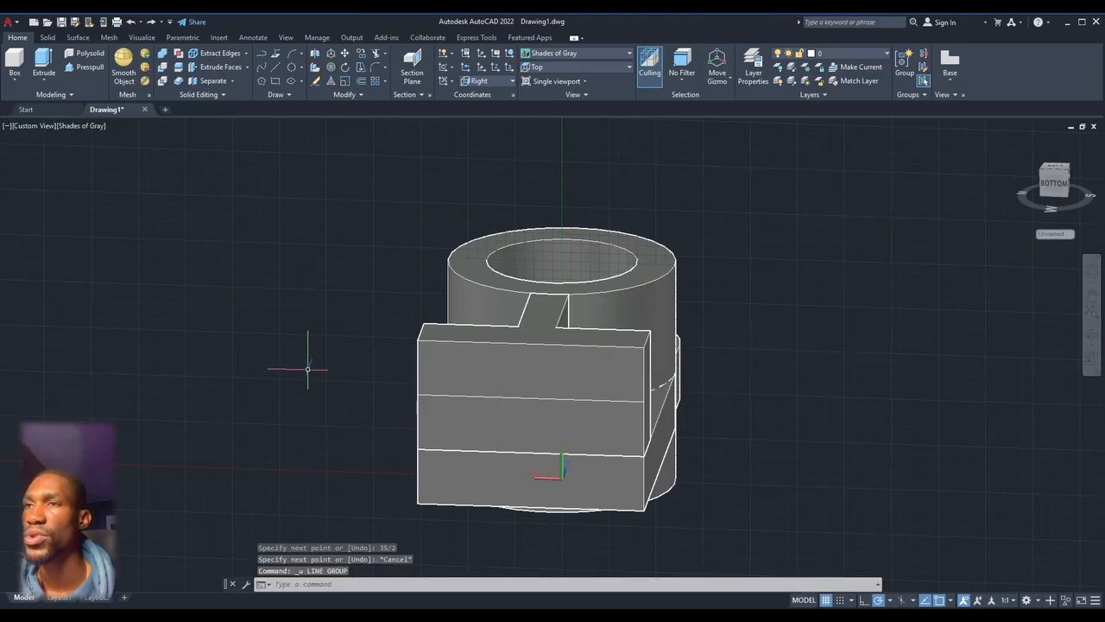
Step: Draw a line from the flange face's upper edge midpoint, 35/2 mm along the edge to the right, then down past the horizontal line
{"action": "left_click", "coordinate": [263, 67]}
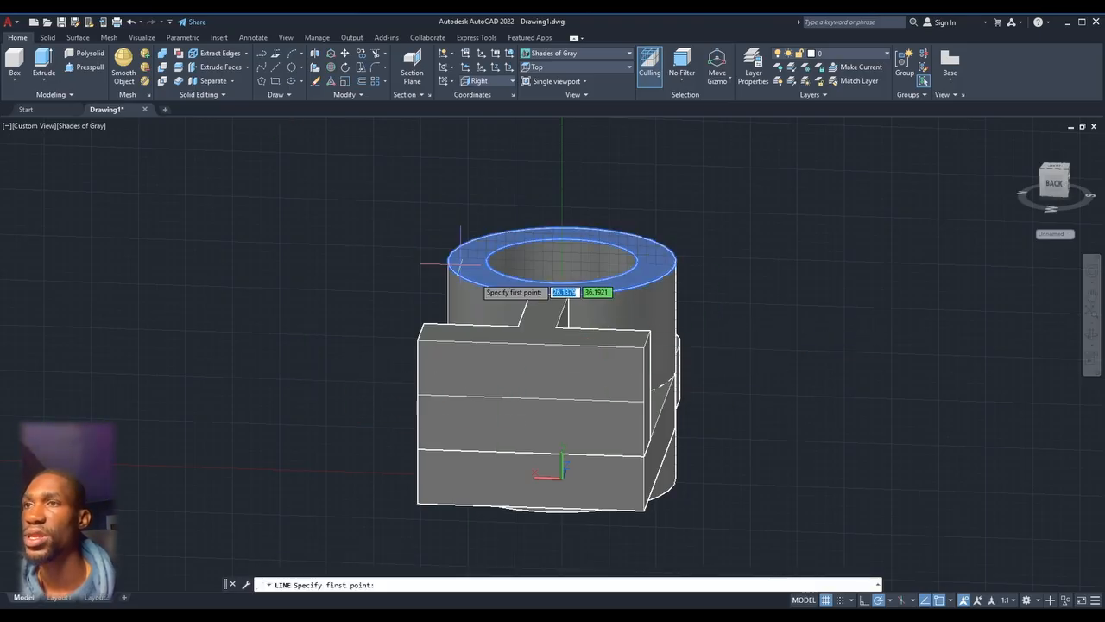
{"action": "left_click", "coordinate": [531, 344]}
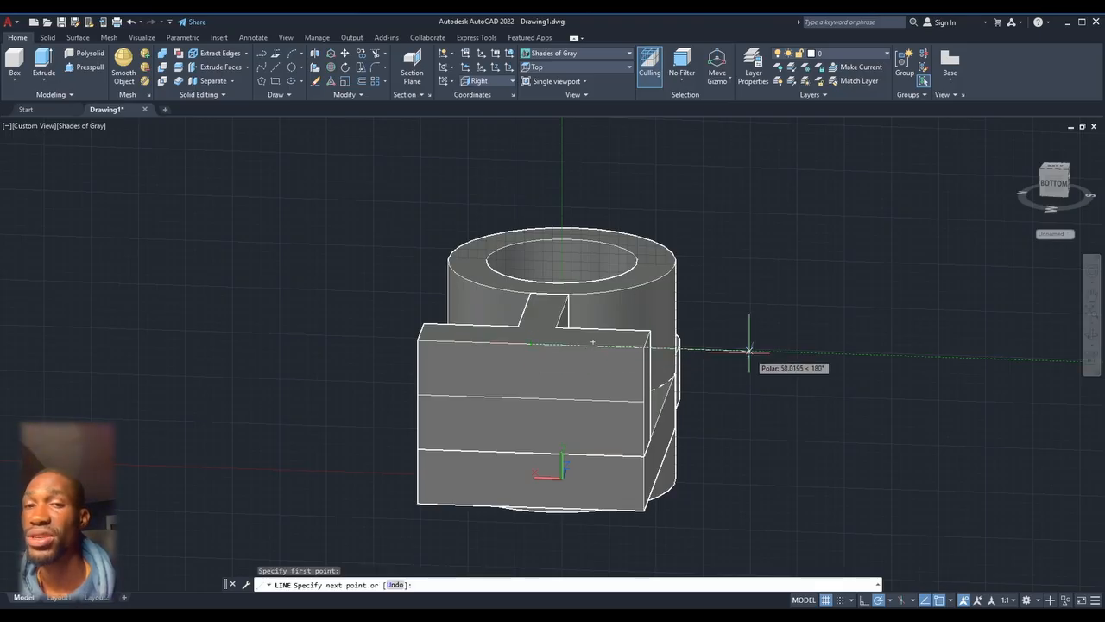
{"action": "type", "text": "35/2"}
{"action": "key", "text": "Return"}
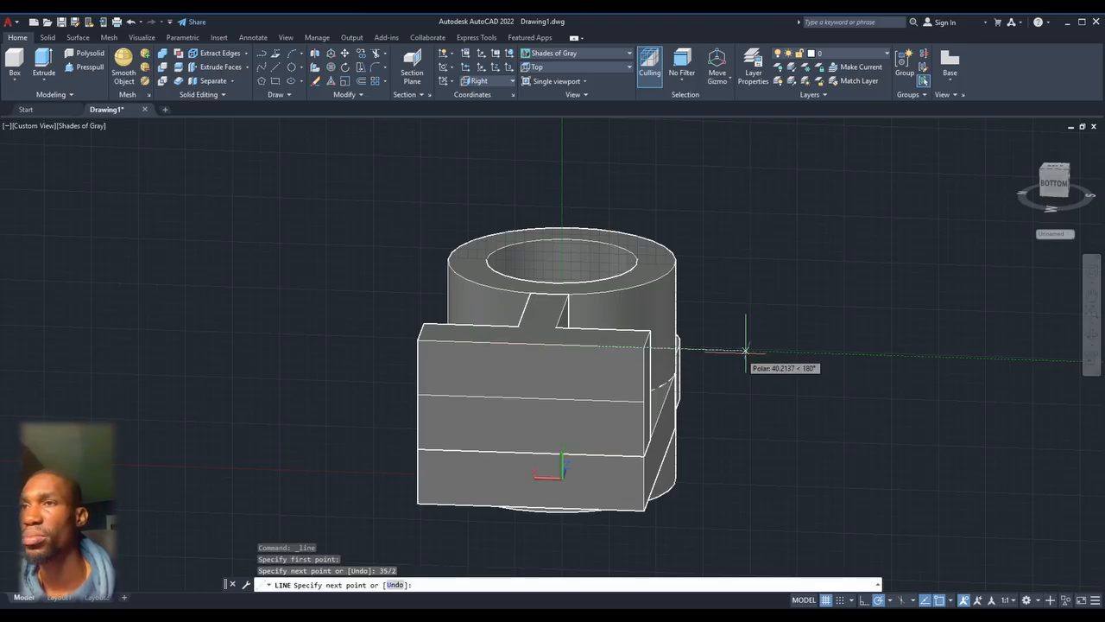
{"action": "left_click", "coordinate": [597, 419]}
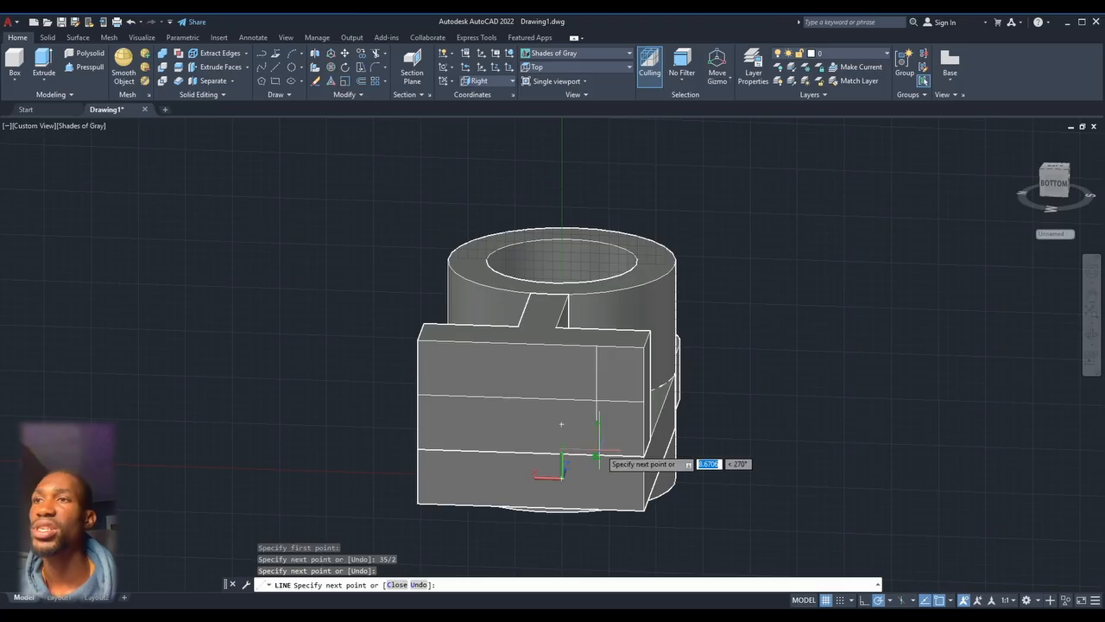
{"action": "key", "text": "Escape"}
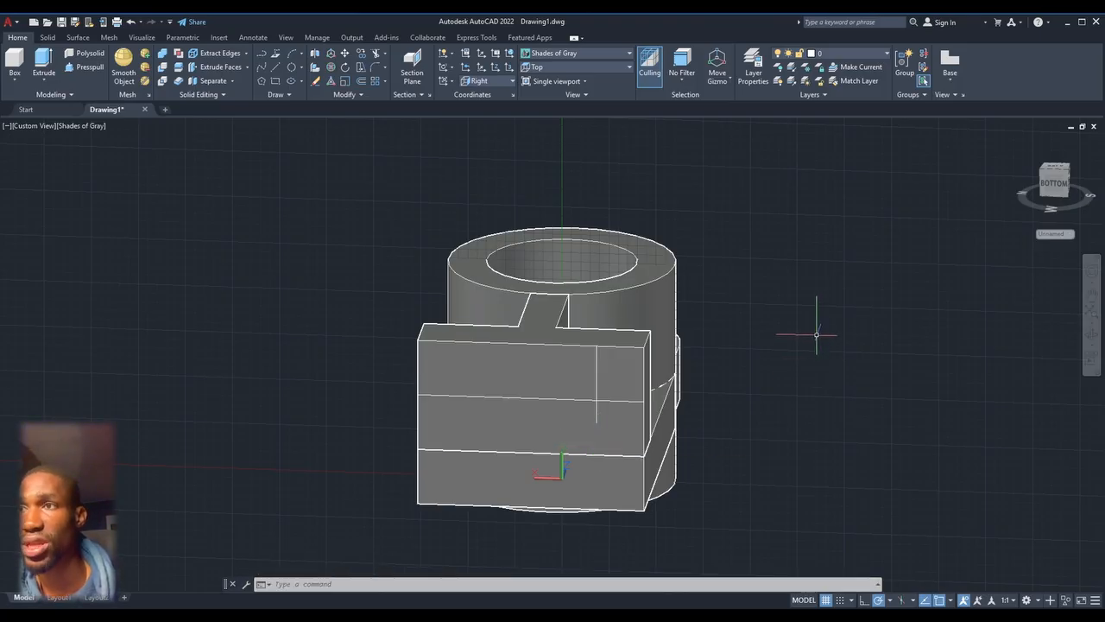
Step: Draw the matching line from the same midpoint, 35/2 mm along the edge to the left, then down past the horizontal line
{"action": "left_click", "coordinate": [273, 68]}
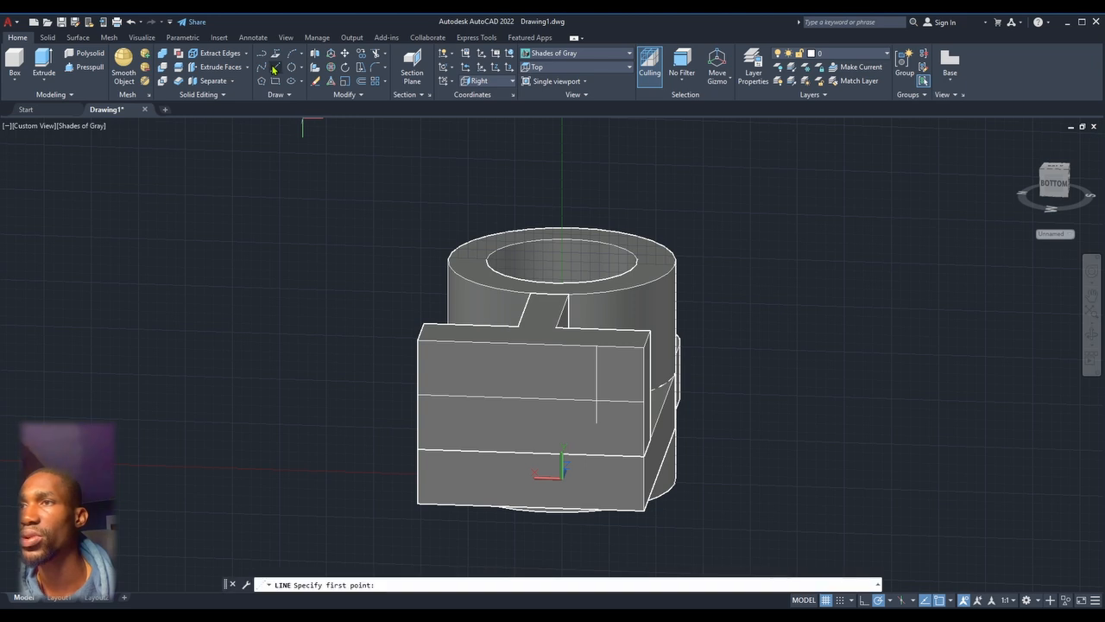
{"action": "left_click", "coordinate": [531, 343]}
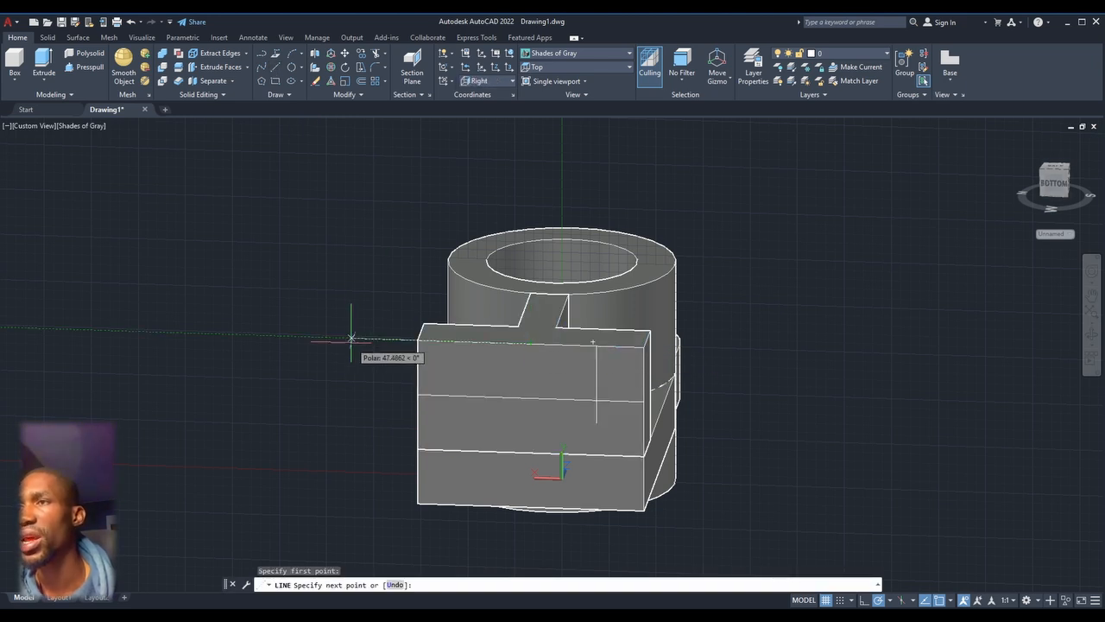
{"action": "type", "text": "35"}
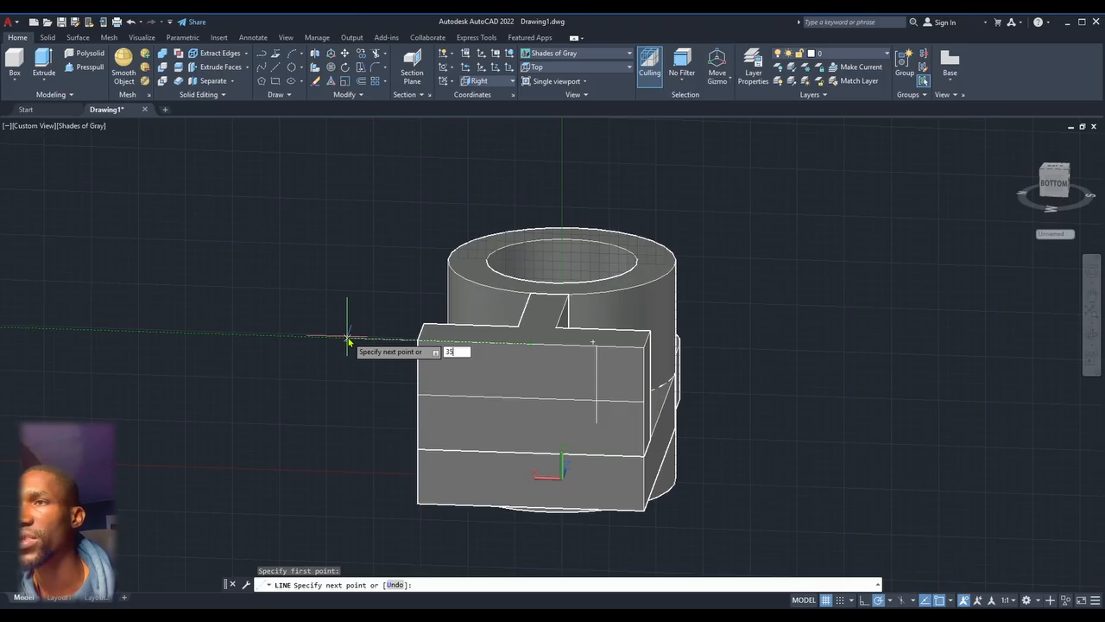
{"action": "type", "text": "/2"}
{"action": "key", "text": "Return"}
{"action": "left_click", "coordinate": [465, 414]}
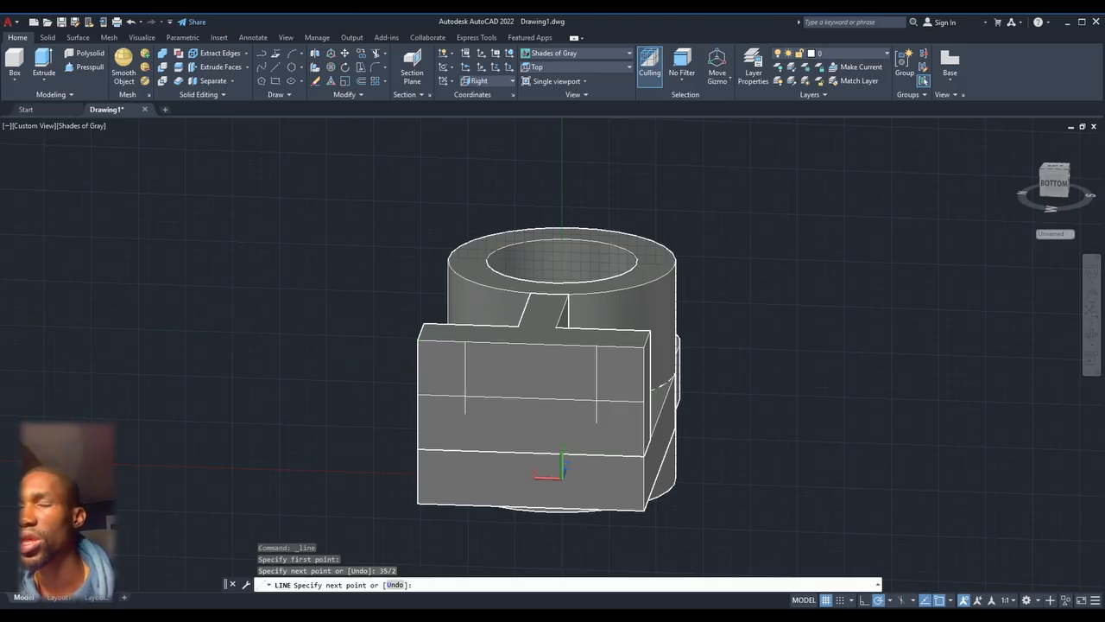
{"action": "key", "text": "Escape"}
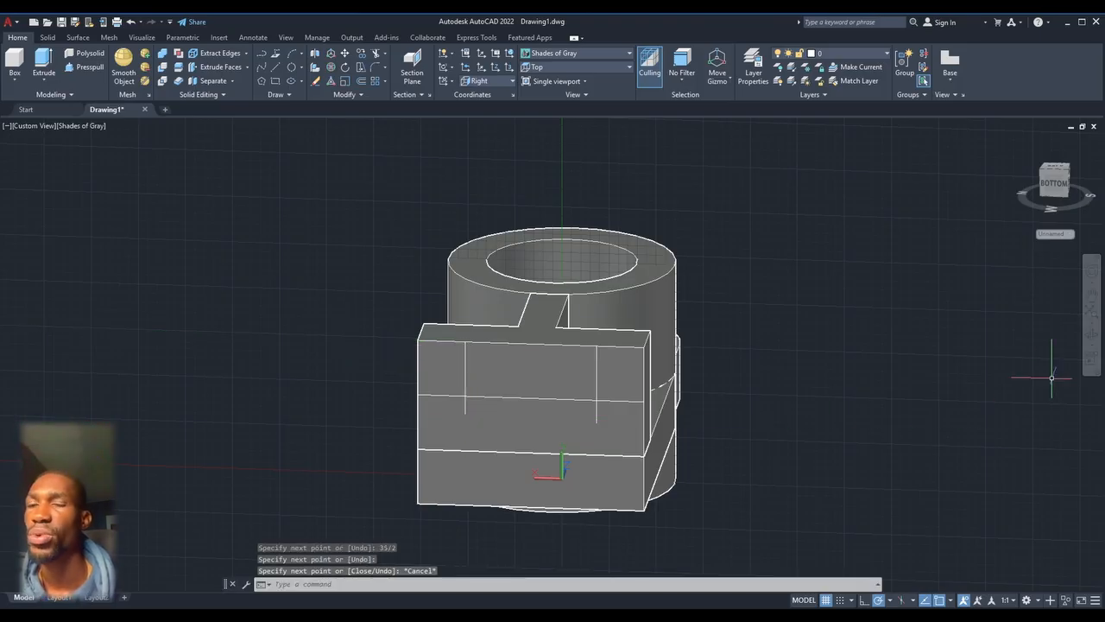
Step: Check the hole size in the reference drawing and draw a 16 mm diameter circle centred on the right-hand crossing of the flange construction lines
{"action": "left_click", "coordinate": [1093, 335]}
{"action": "left_click_drag", "start_coordinate": [885, 407], "coordinate": [780, 418]}
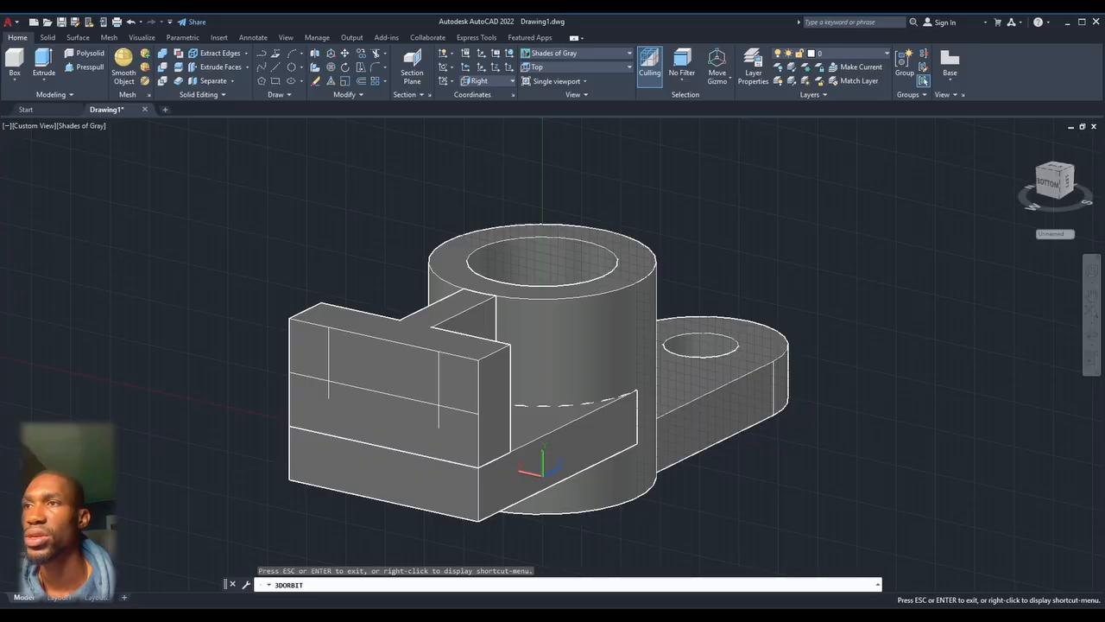
{"action": "key", "text": "alt+Tab"}
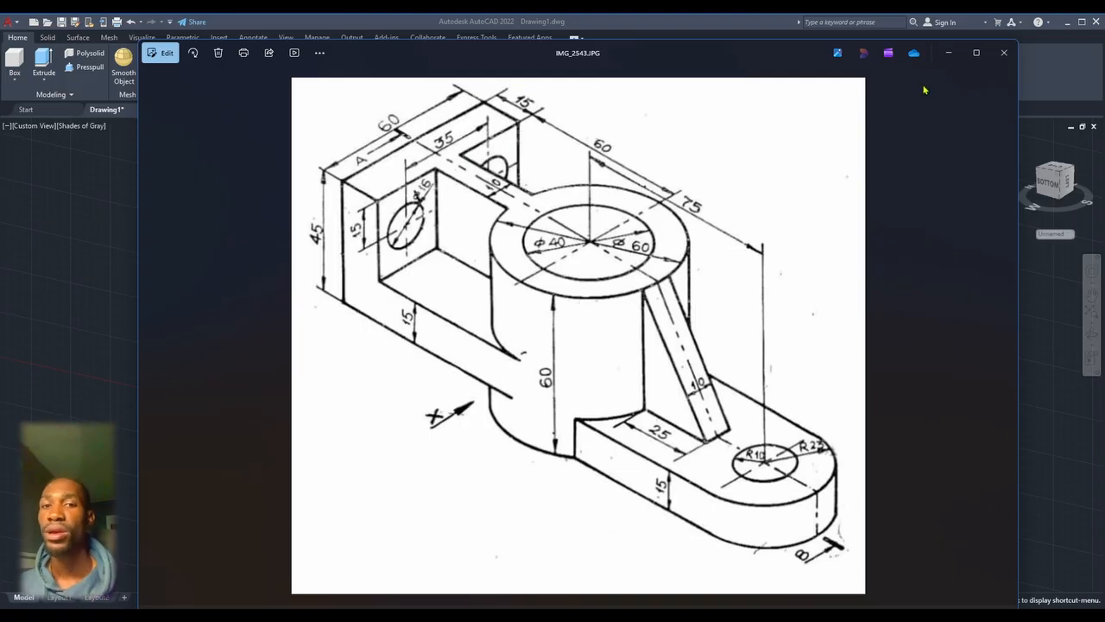
{"action": "left_click", "coordinate": [948, 52]}
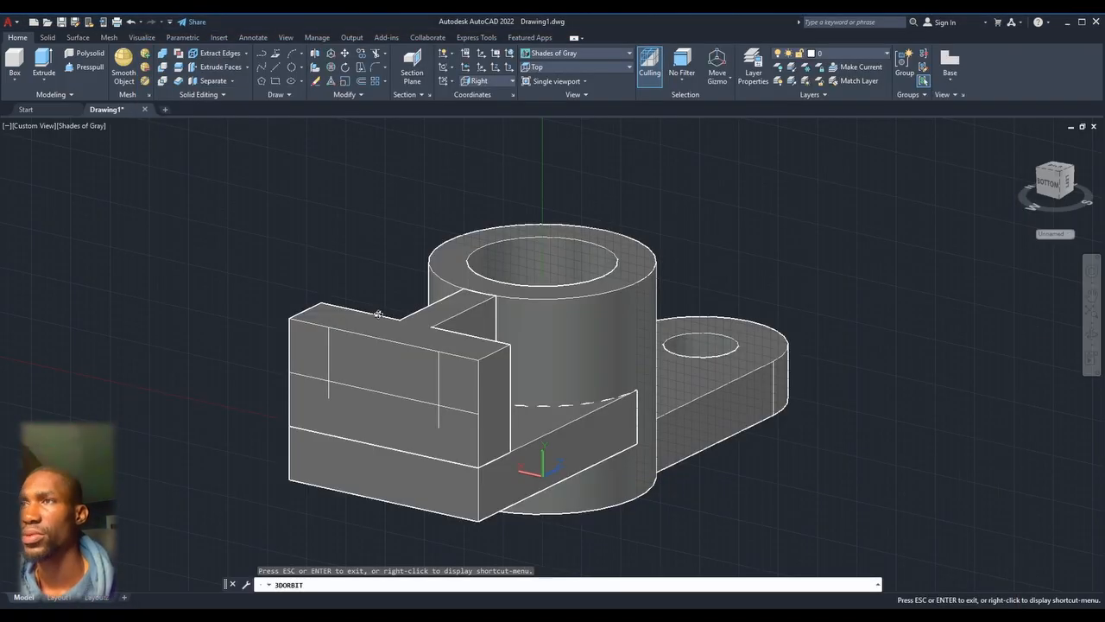
{"action": "left_click", "coordinate": [294, 69]}
{"action": "left_click", "coordinate": [300, 74]}
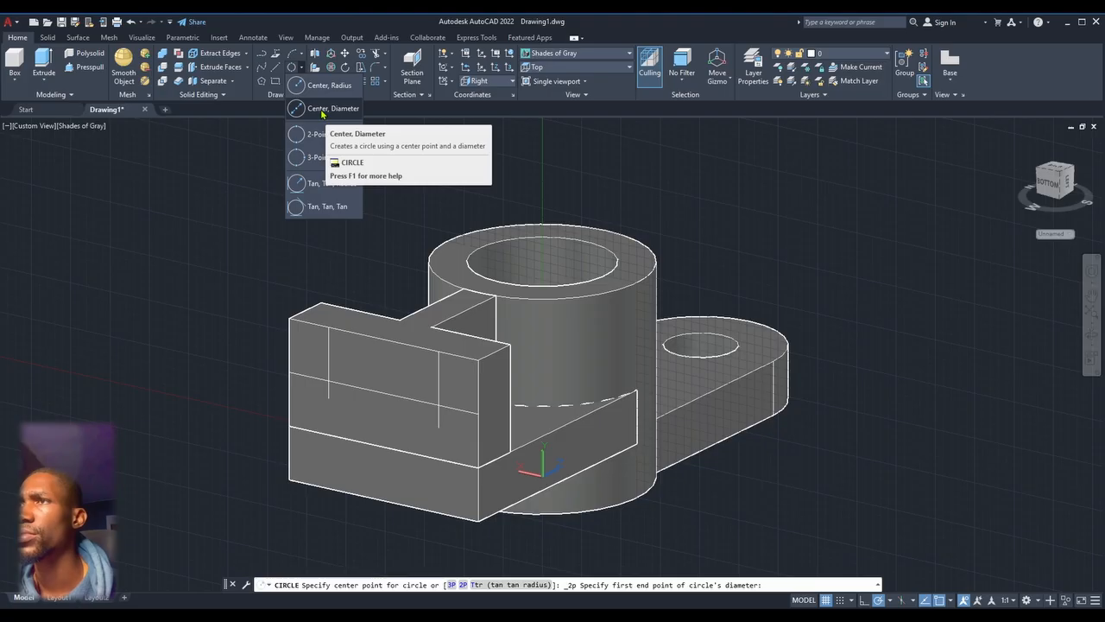
{"action": "left_click", "coordinate": [321, 110]}
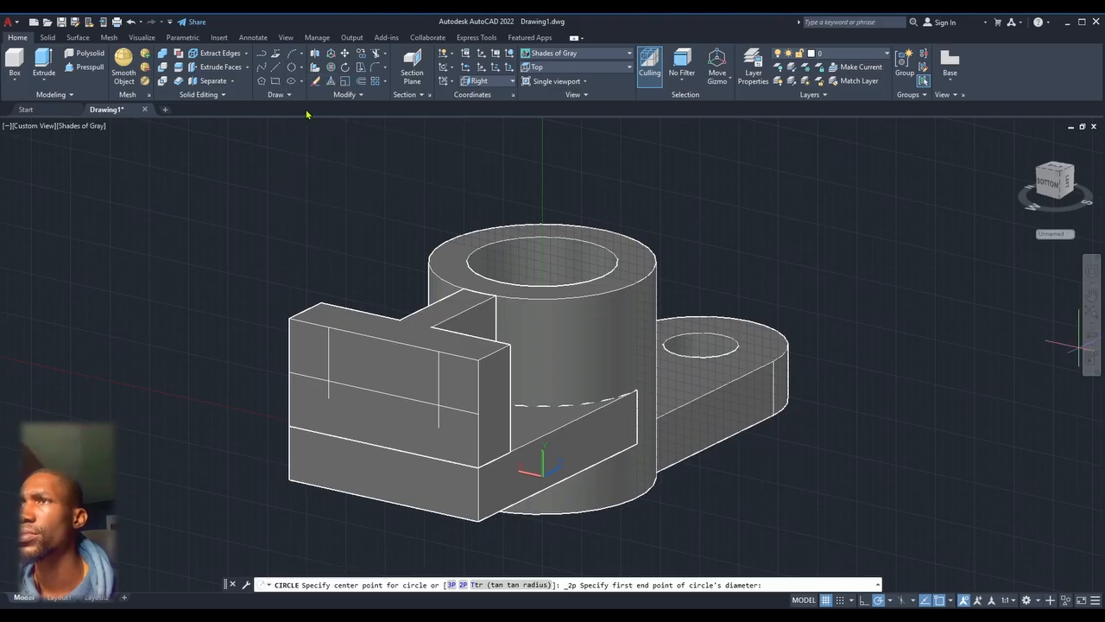
{"action": "left_click", "coordinate": [438, 405]}
{"action": "type", "text": "16"}
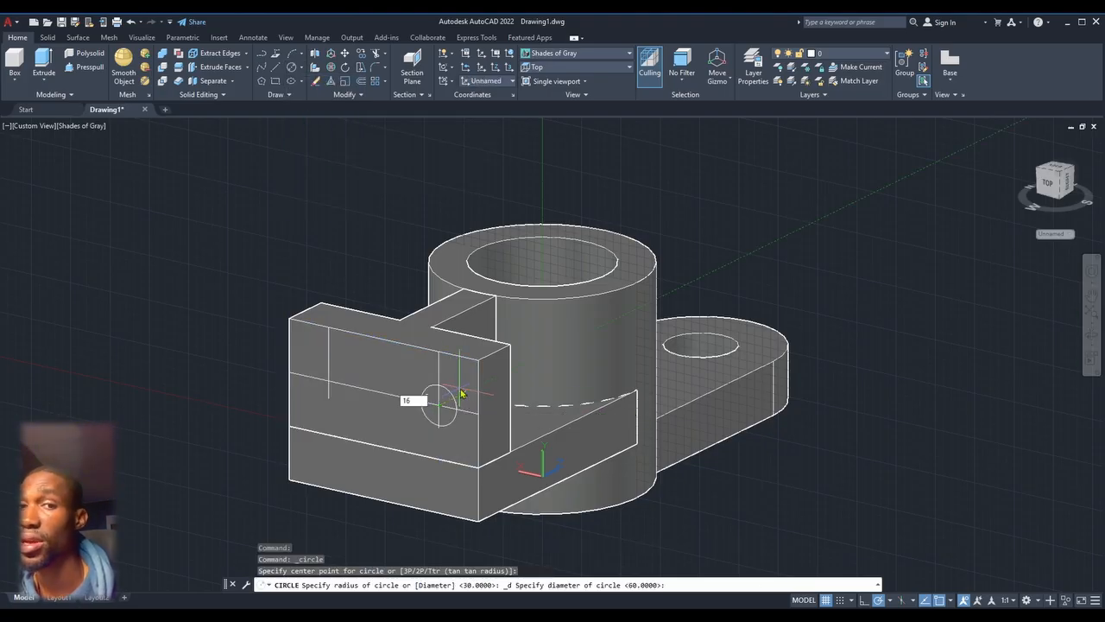
{"action": "key", "text": "Return"}
Step: Draw a second 16 mm diameter circle centred on the left-hand crossing of the flange construction lines
{"action": "left_click", "coordinate": [292, 68]}
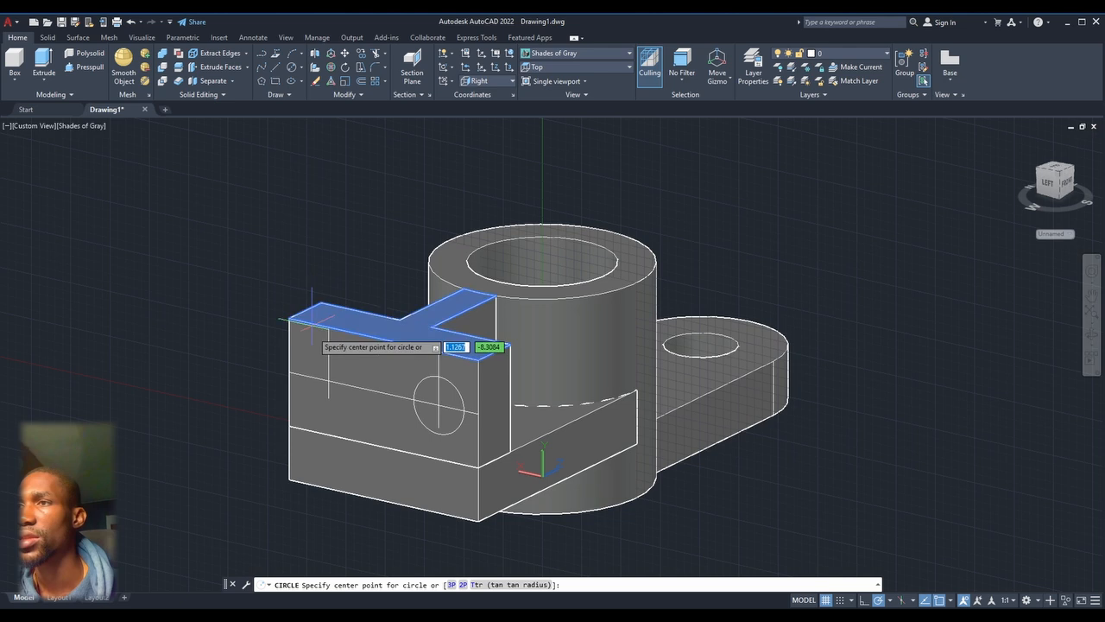
{"action": "left_click", "coordinate": [328, 381]}
{"action": "type", "text": "1"}
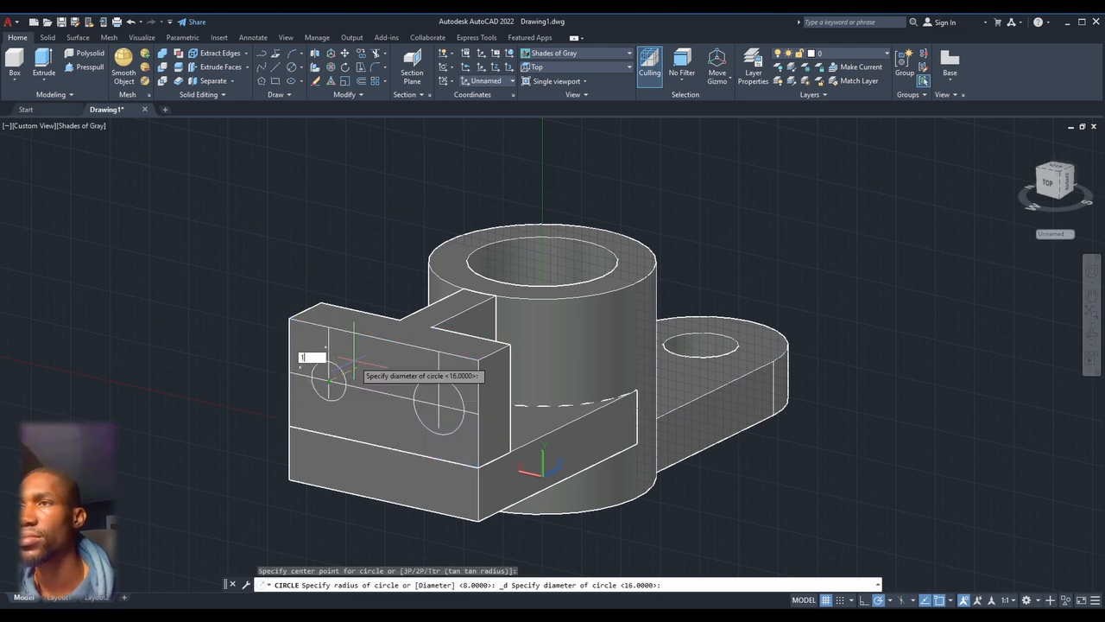
{"action": "type", "text": "6"}
{"action": "key", "text": "Return"}
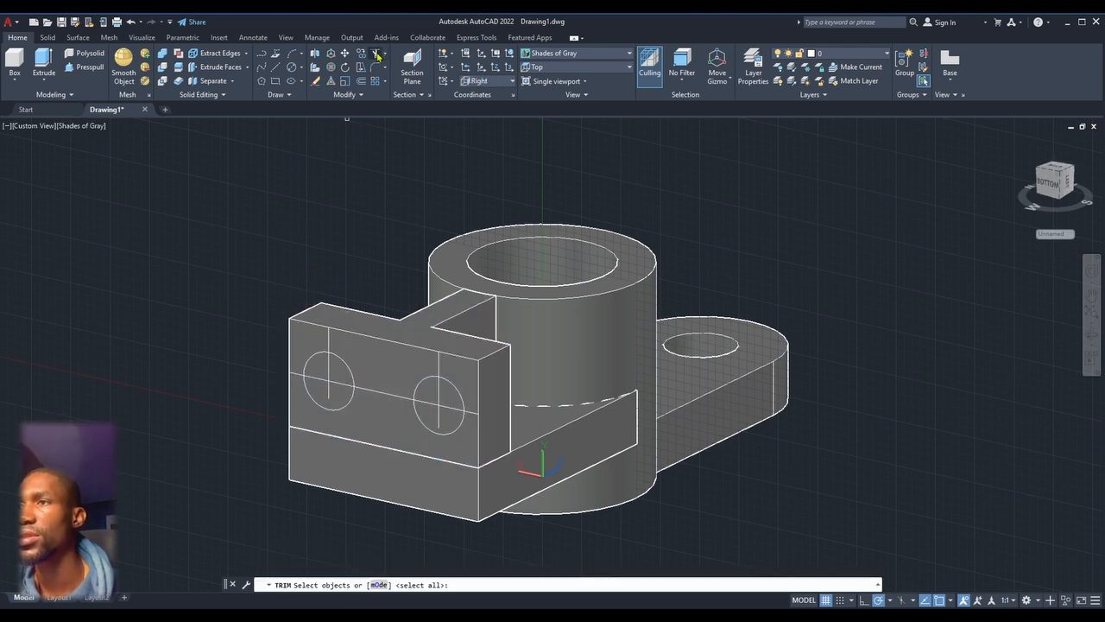
Step: Try to trim the construction lines inside the right-hand circle, using all objects and the vertical line as cutting edges
{"action": "left_click", "coordinate": [377, 54]}
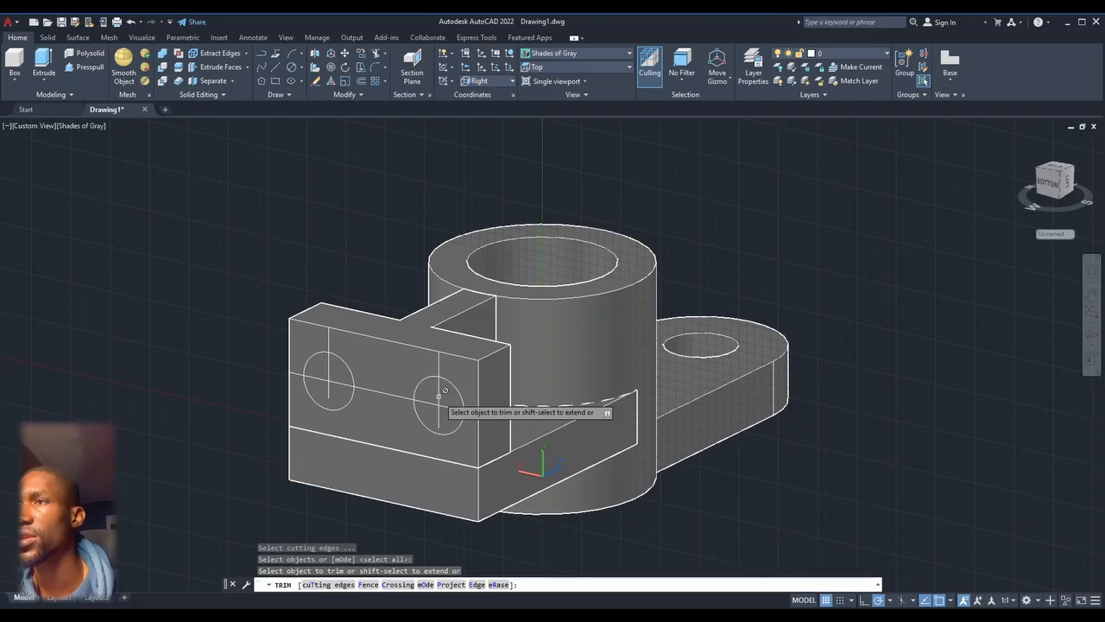
{"action": "type", "text": "t"}
{"action": "key", "text": "Return"}
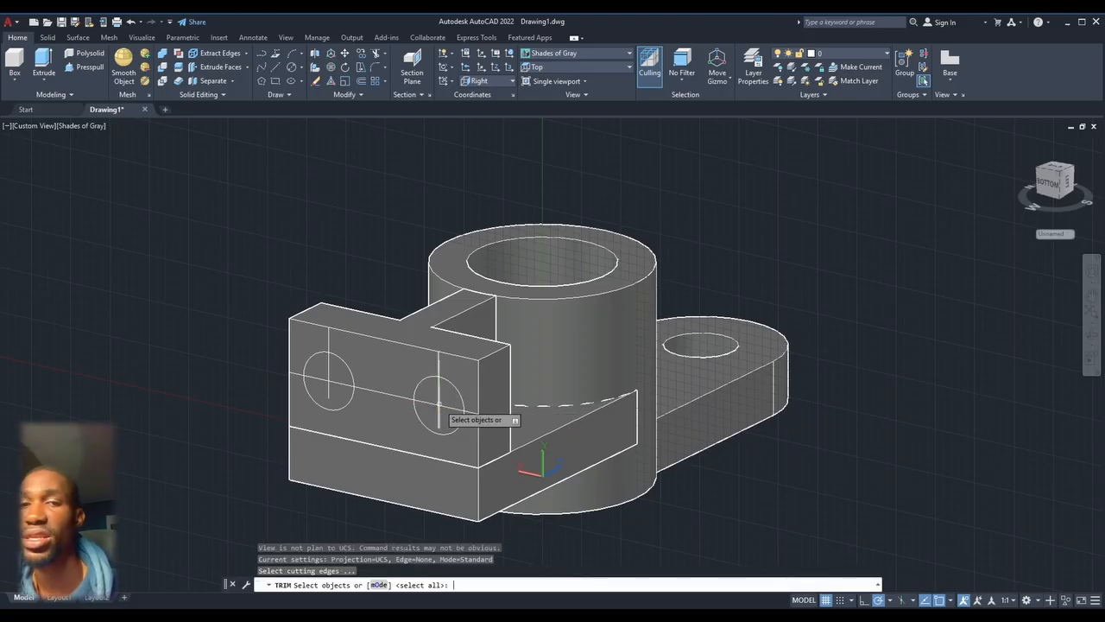
{"action": "key", "text": "Return"}
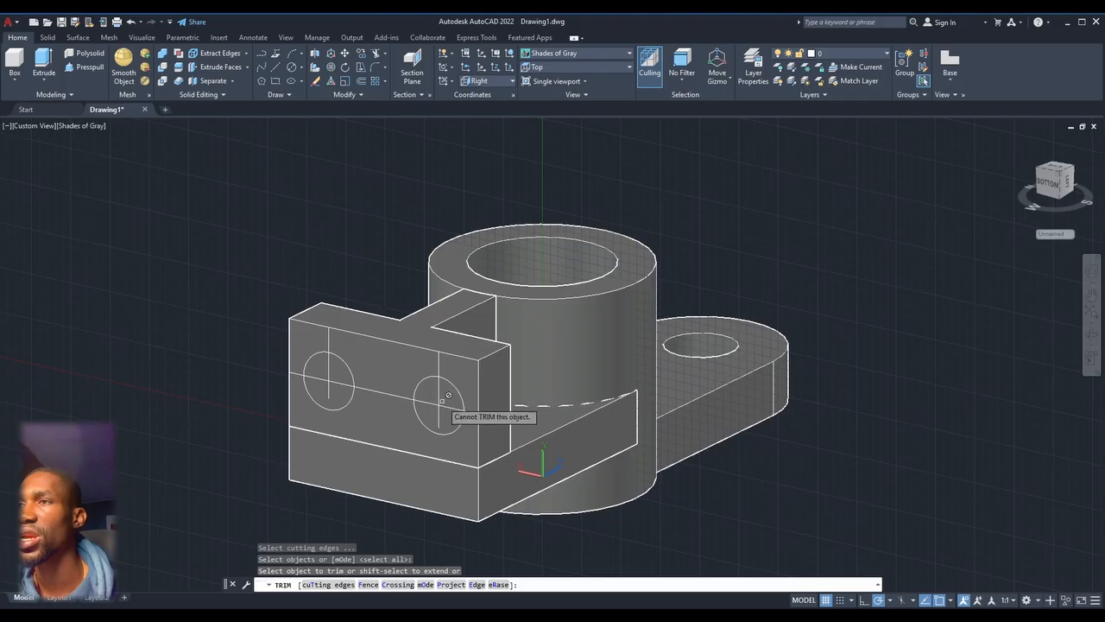
{"action": "left_click", "coordinate": [442, 406]}
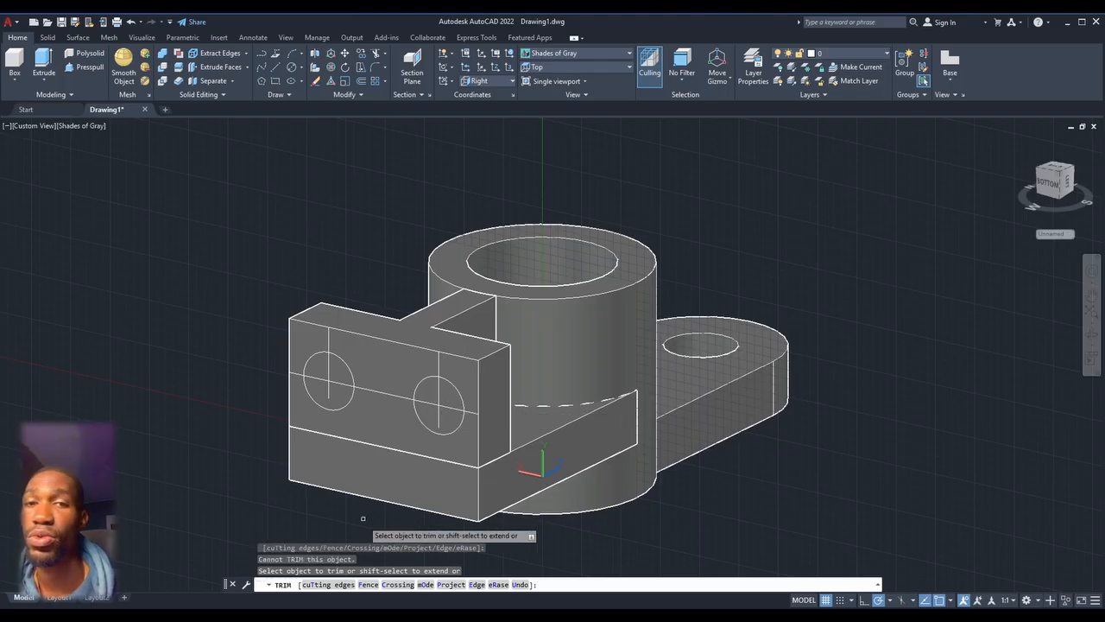
{"action": "type", "text": "t"}
{"action": "key", "text": "Return"}
{"action": "left_click", "coordinate": [441, 402]}
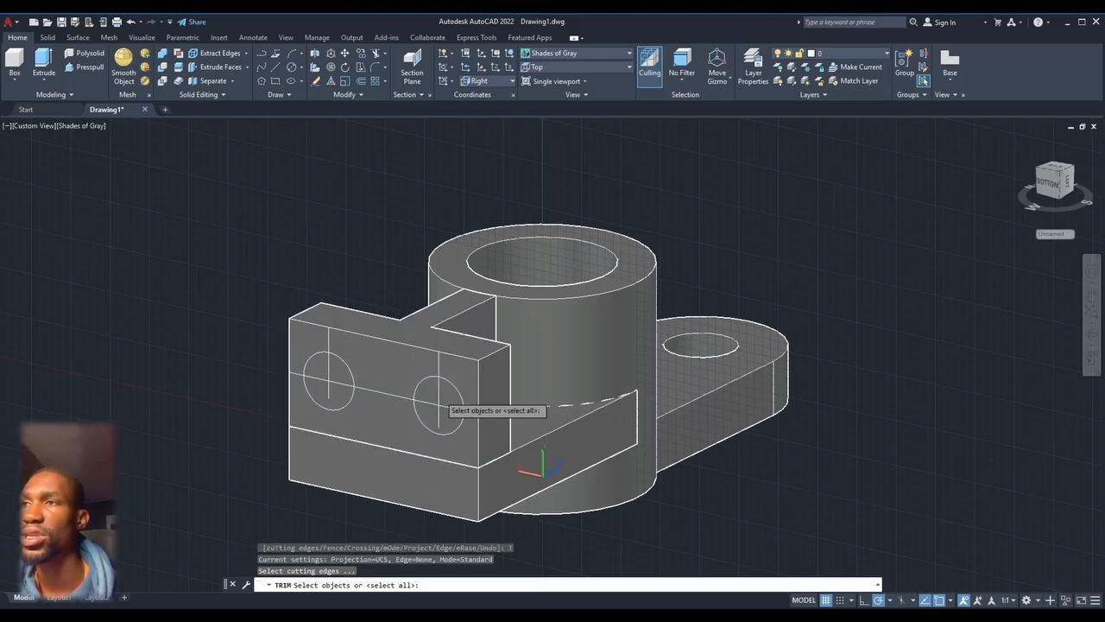
{"action": "key", "text": "Return"}
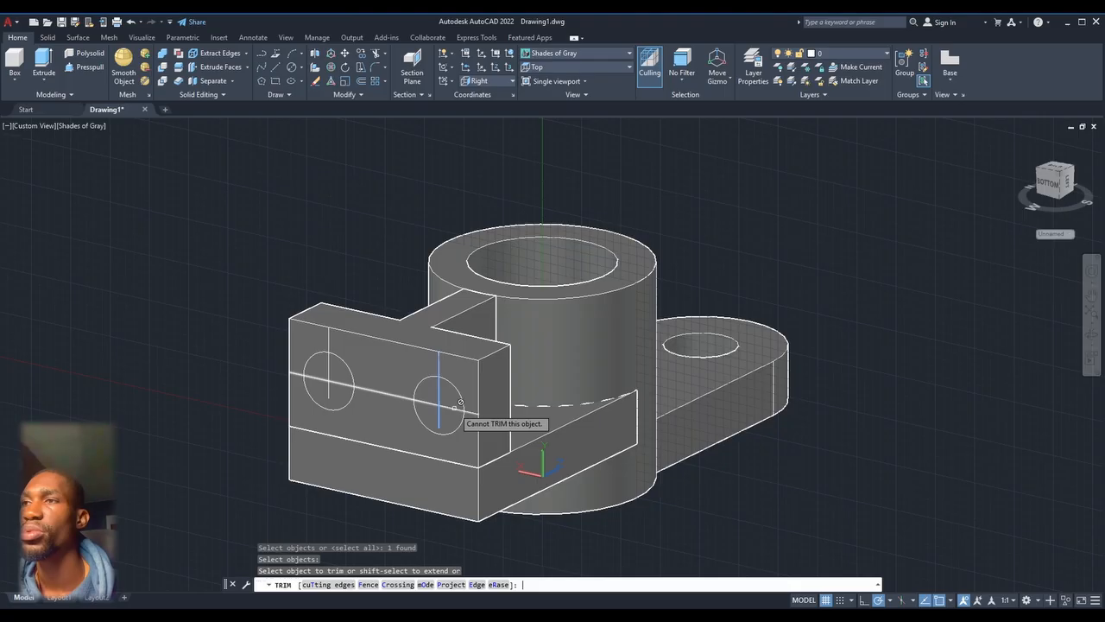
{"action": "key", "text": "Escape"}
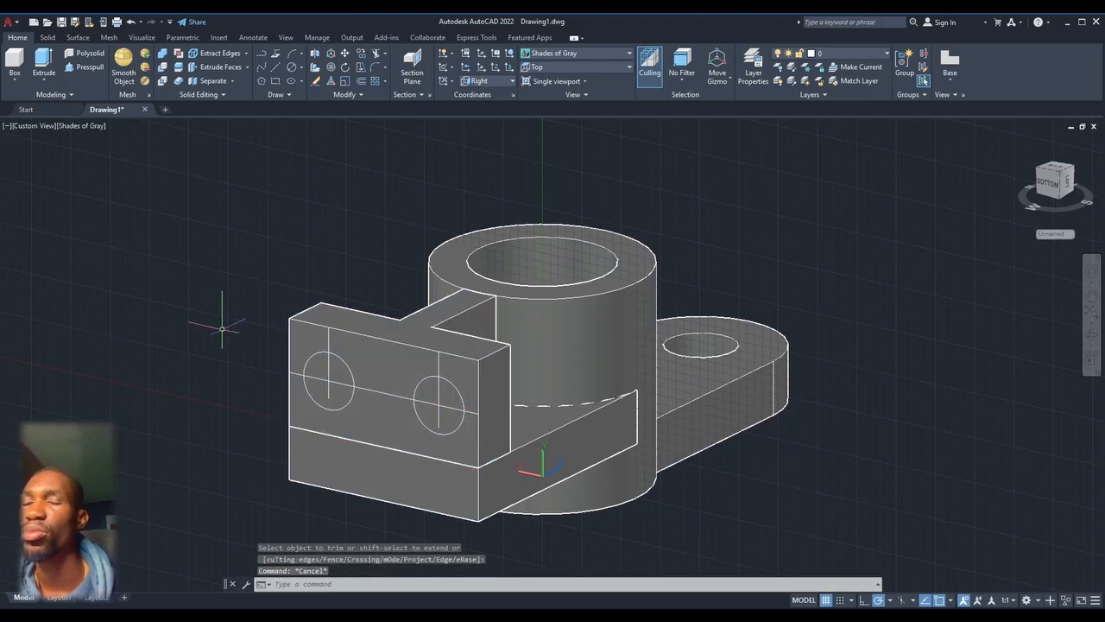
Step: Try Trim again on the construction lines with all objects as cutting edges and the projection option set to UCS
{"action": "left_click", "coordinate": [376, 54]}
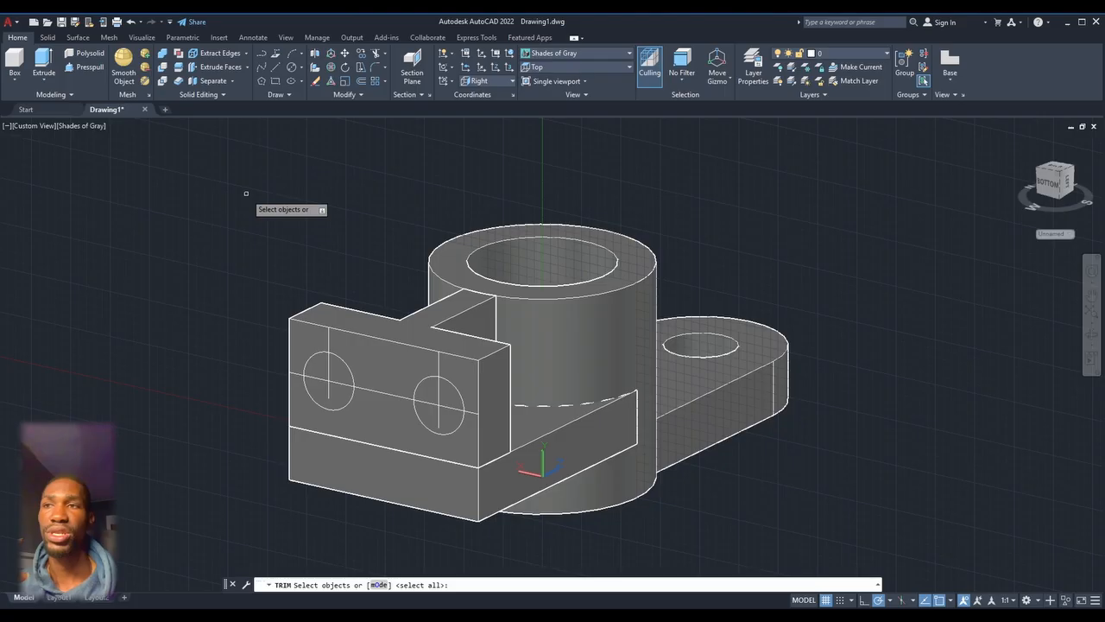
{"action": "key", "text": "Return"}
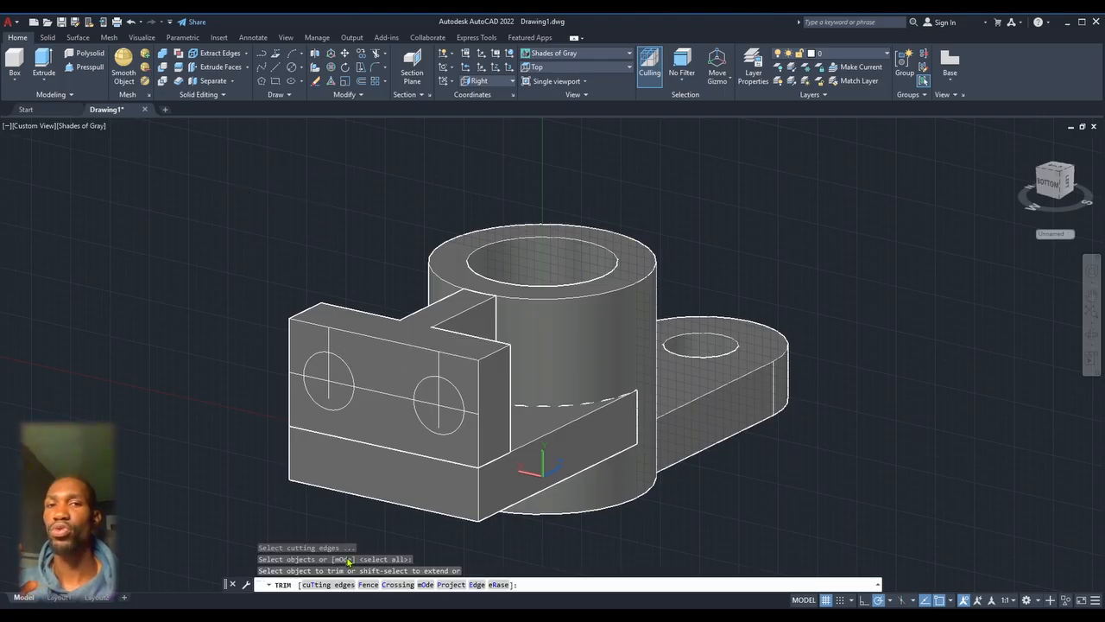
{"action": "left_click", "coordinate": [464, 586]}
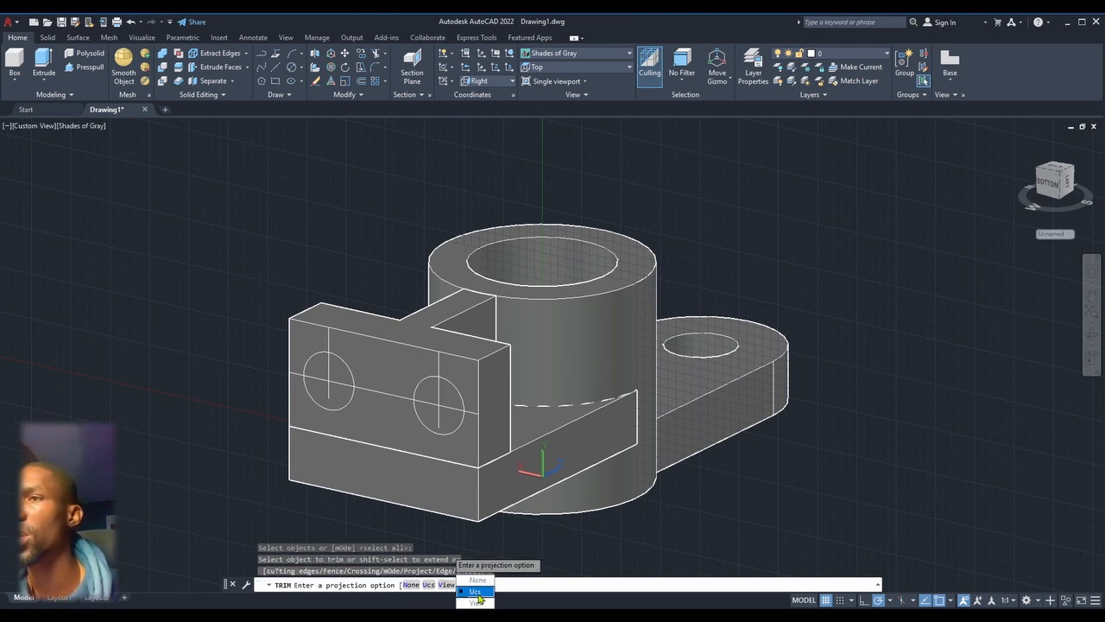
{"action": "left_click", "coordinate": [476, 593]}
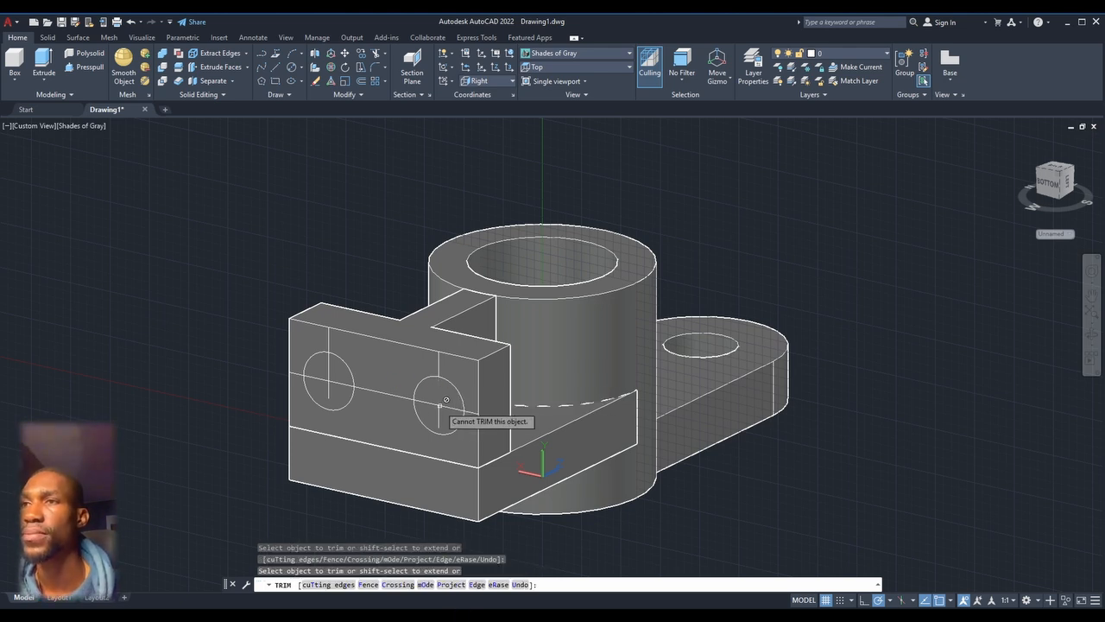
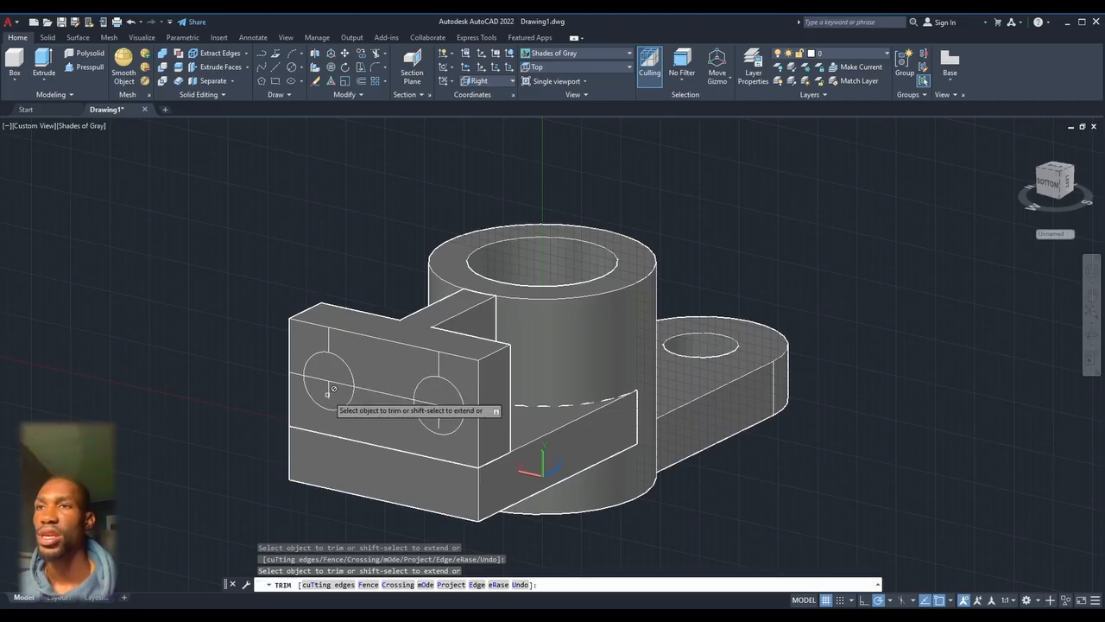
Step: Trim the sloping horizontal construction line where it crosses the inside of both flange circles
{"action": "scroll", "coordinate": [344, 384], "scroll_direction": "up", "scroll_amount": 3}
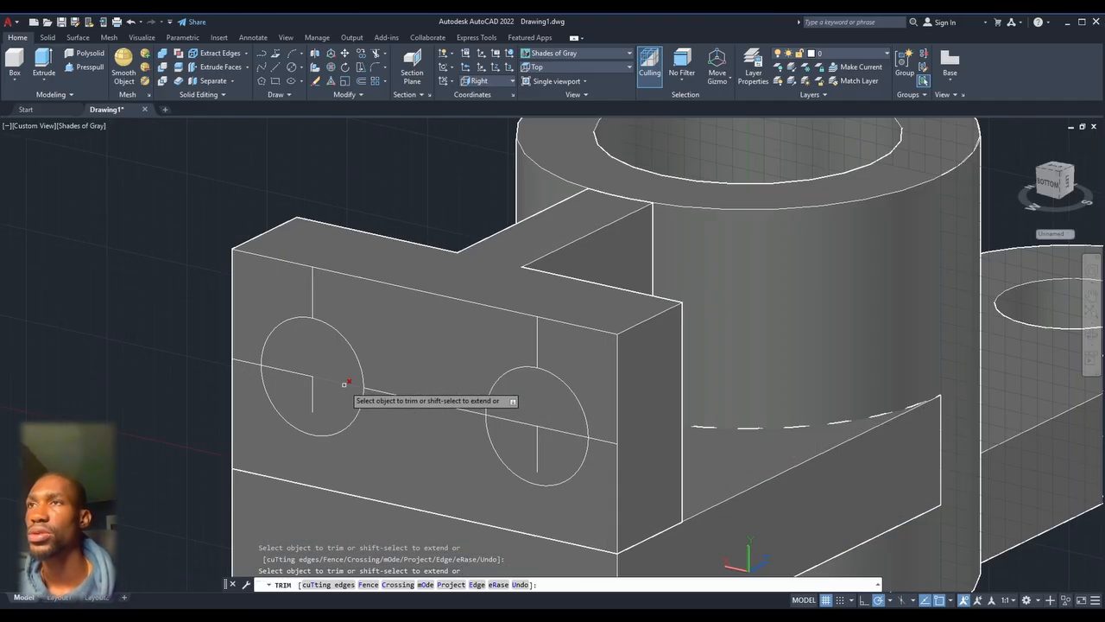
{"action": "left_click", "coordinate": [345, 384]}
{"action": "left_click", "coordinate": [522, 422]}
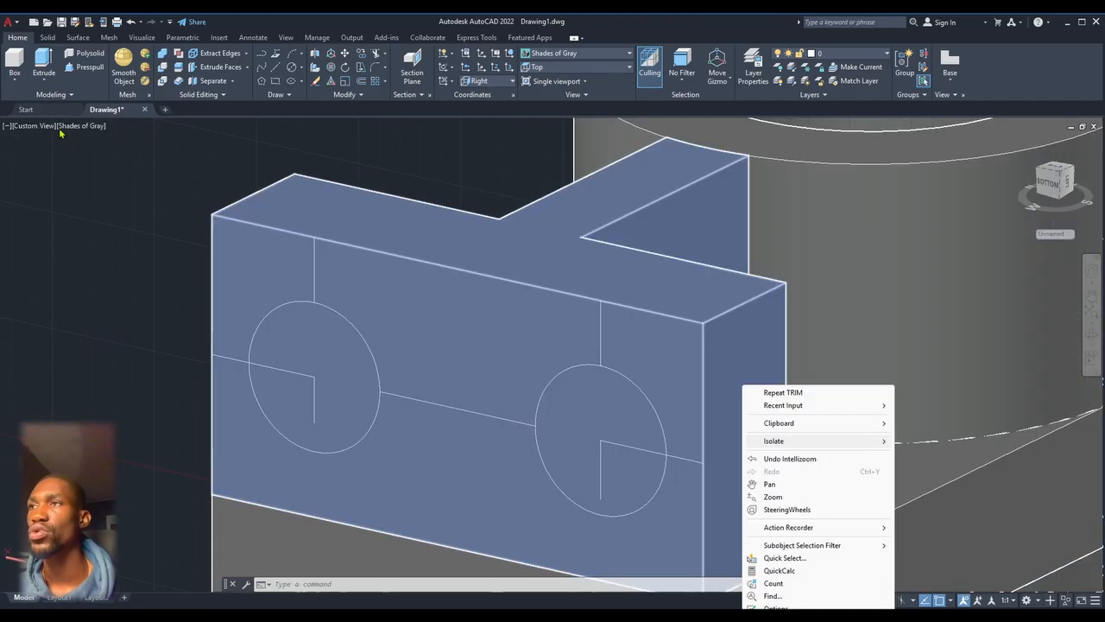
Step: Switch to the 2D Wireframe visual style and erase the four leftover construction line pieces at the two flange circles
{"action": "left_click", "coordinate": [77, 127]}
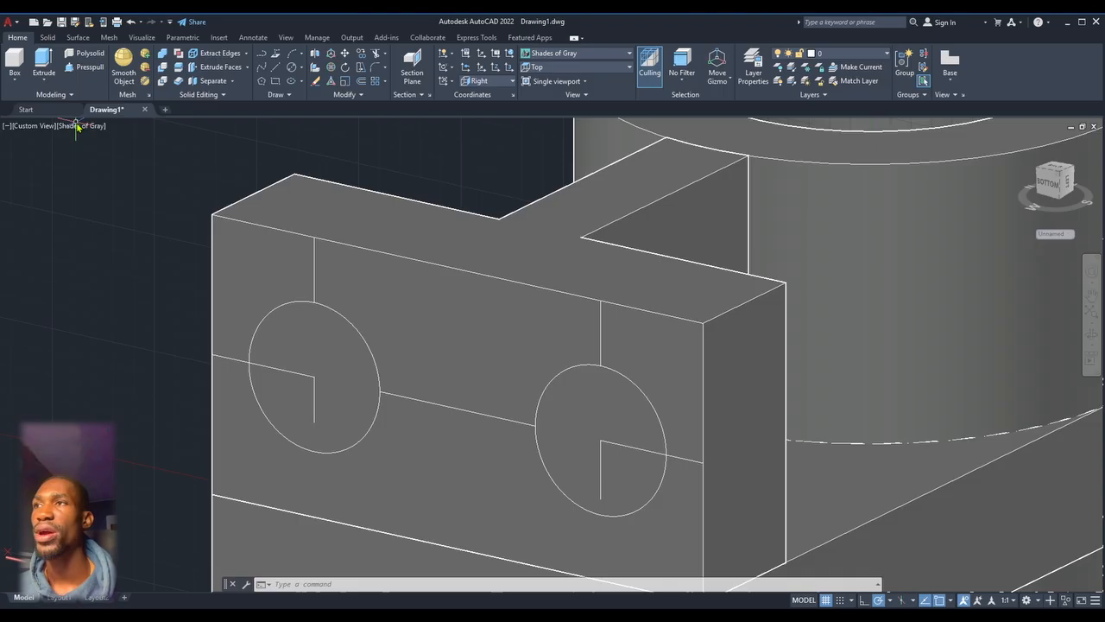
{"action": "left_click", "coordinate": [77, 126]}
{"action": "left_click", "coordinate": [121, 154]}
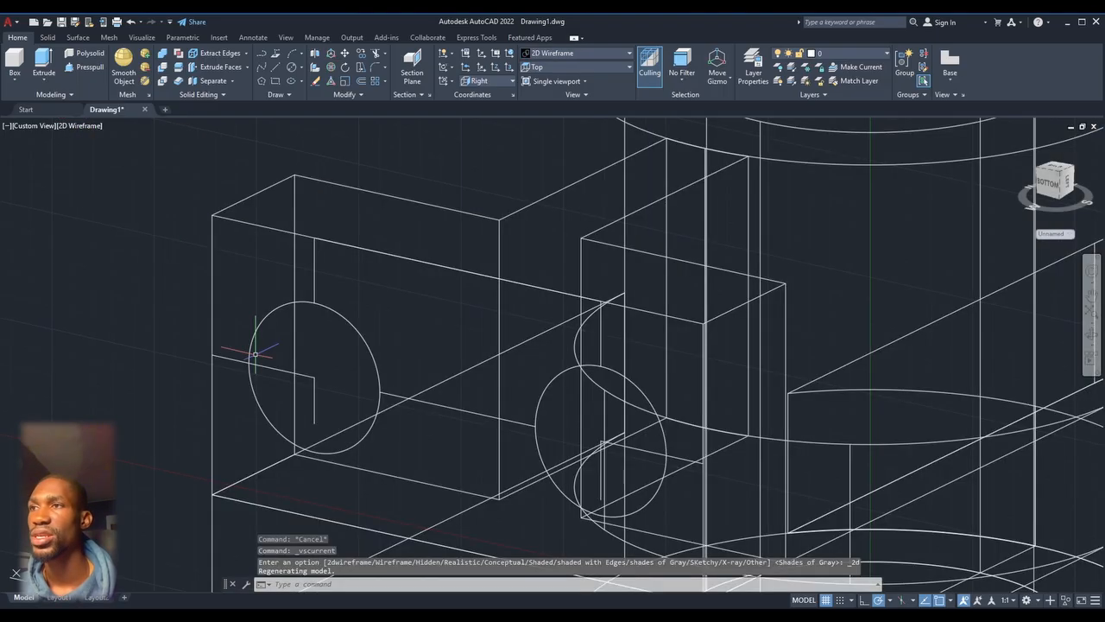
{"action": "left_click", "coordinate": [263, 366]}
{"action": "left_click", "coordinate": [649, 451]}
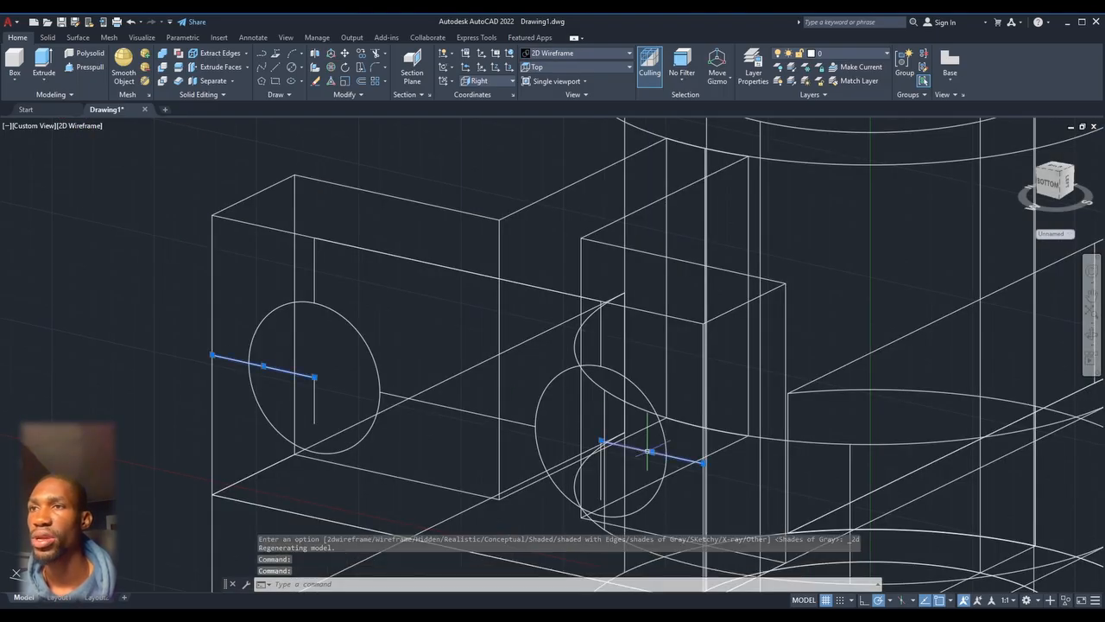
{"action": "left_click", "coordinate": [601, 471]}
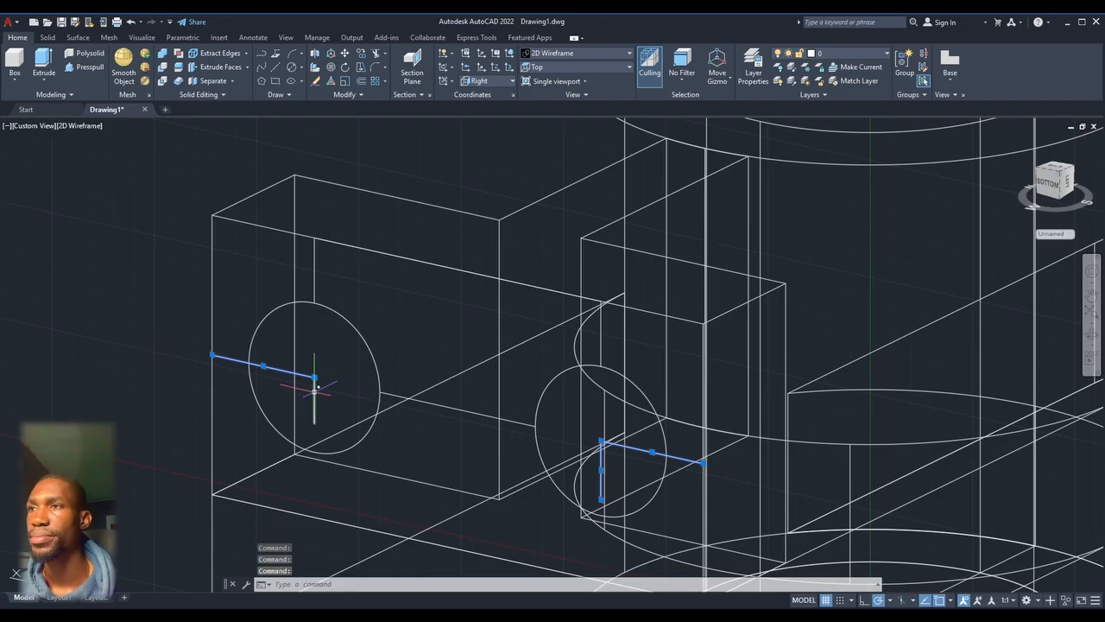
{"action": "key", "text": "Delete"}
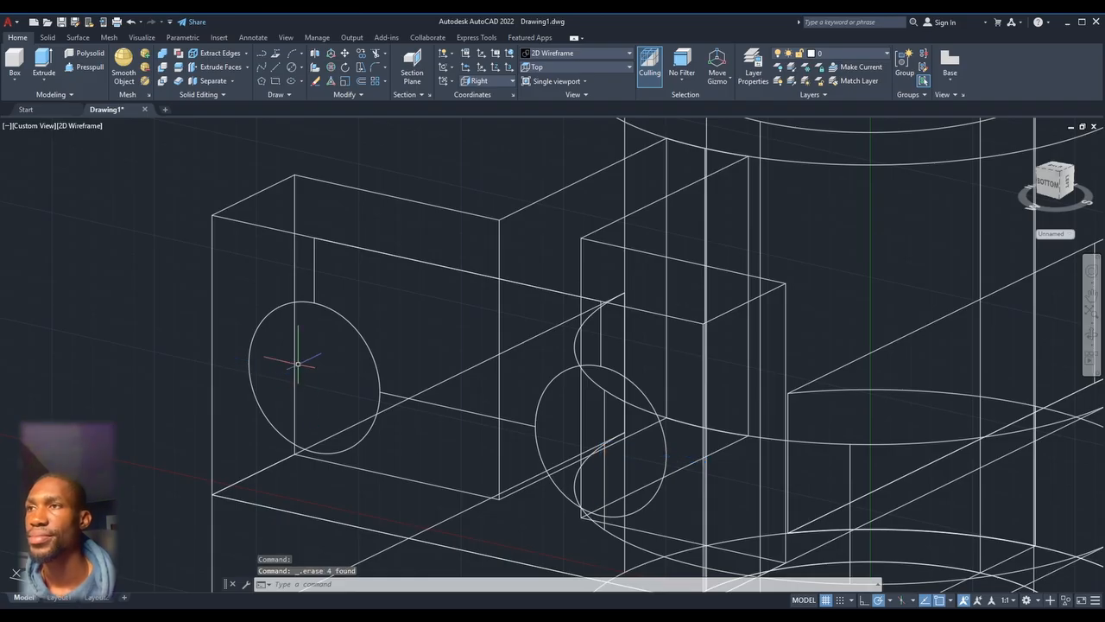
Step: Presspull both flange circles together by 15 mm into the flange with the Multiple option to cut the holes
{"action": "left_click", "coordinate": [1086, 343]}
{"action": "left_click_drag", "start_coordinate": [1019, 371], "coordinate": [537, 389]}
{"action": "key", "text": "Escape"}
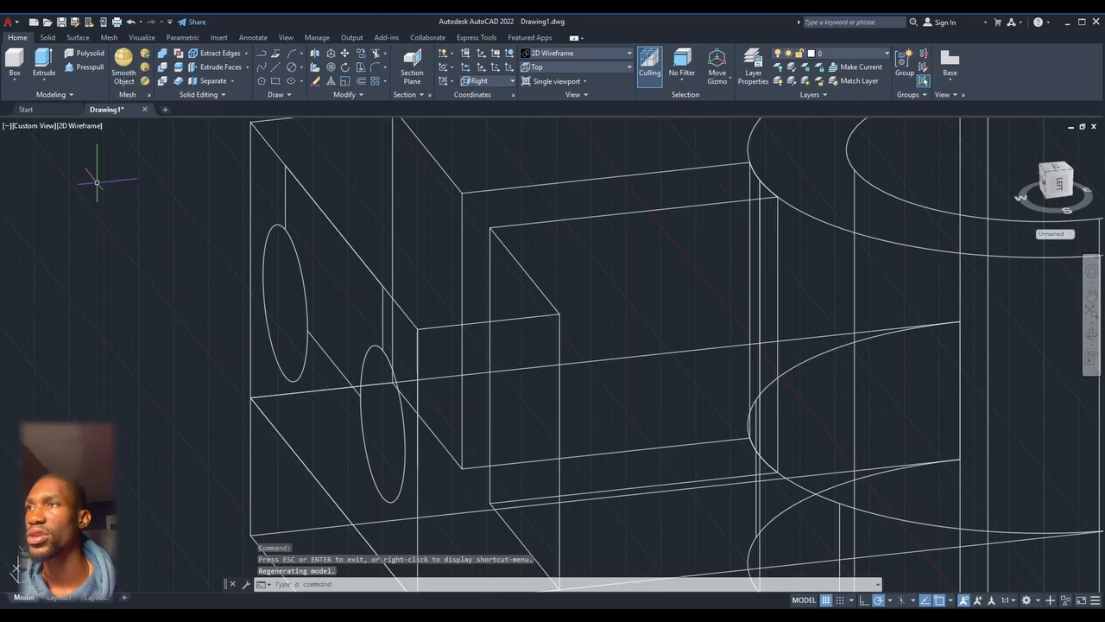
{"action": "left_click", "coordinate": [85, 66]}
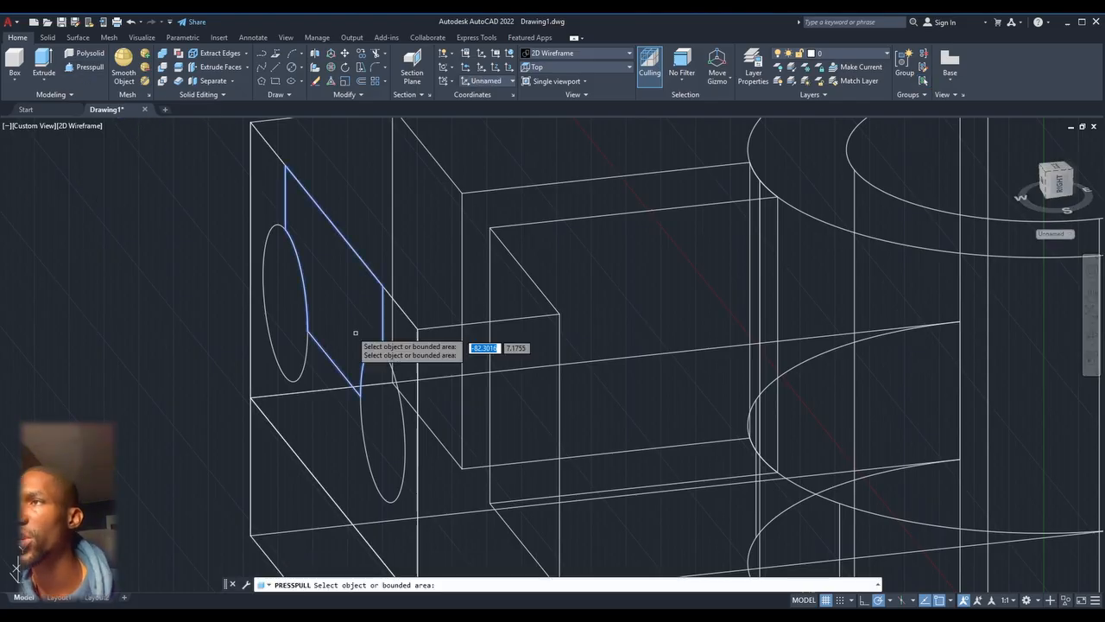
{"action": "left_click", "coordinate": [286, 298]}
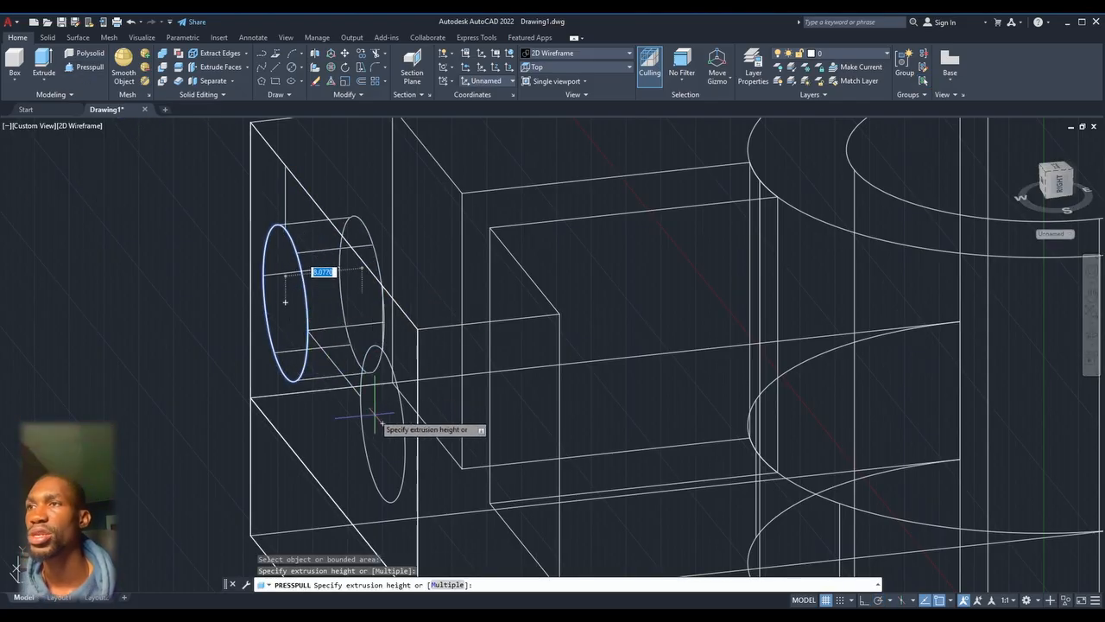
{"action": "type", "text": "M"}
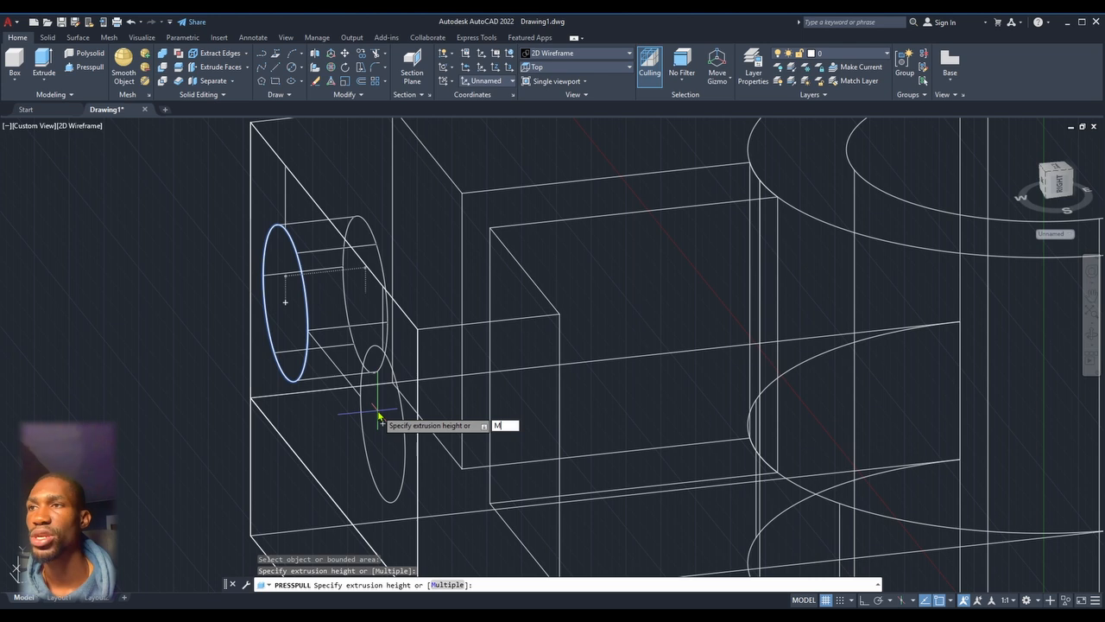
{"action": "key", "text": "Return"}
{"action": "left_click", "coordinate": [393, 420]}
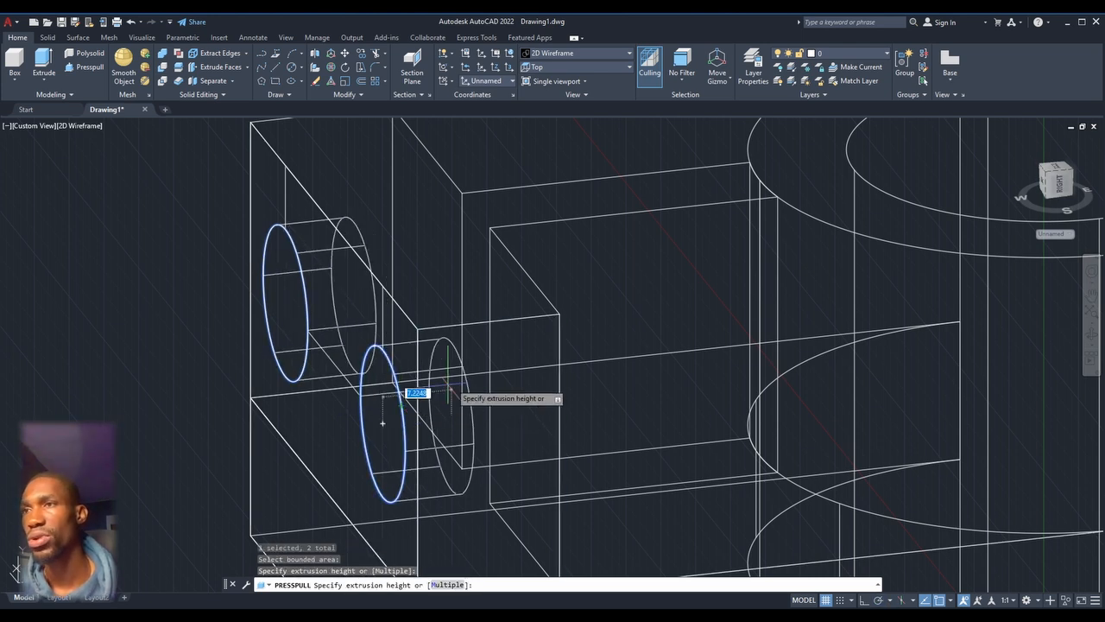
{"action": "type", "text": "15"}
{"action": "key", "text": "Return"}
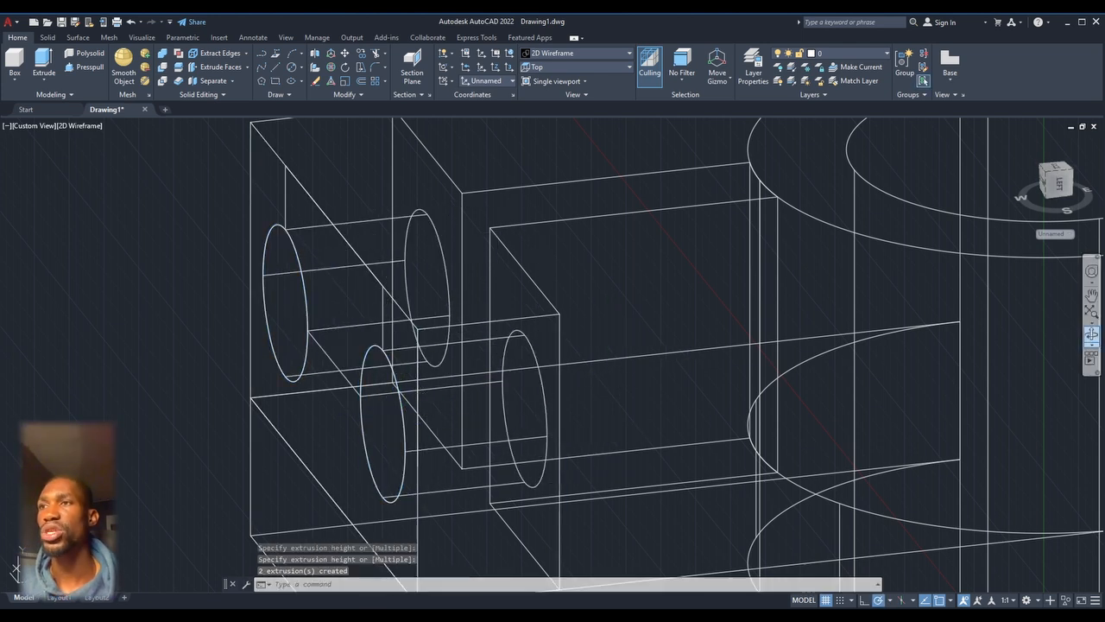
Step: Restore the Shades of Gray visual style and inspect the flange holes from the front and rear
{"action": "left_click", "coordinate": [79, 126]}
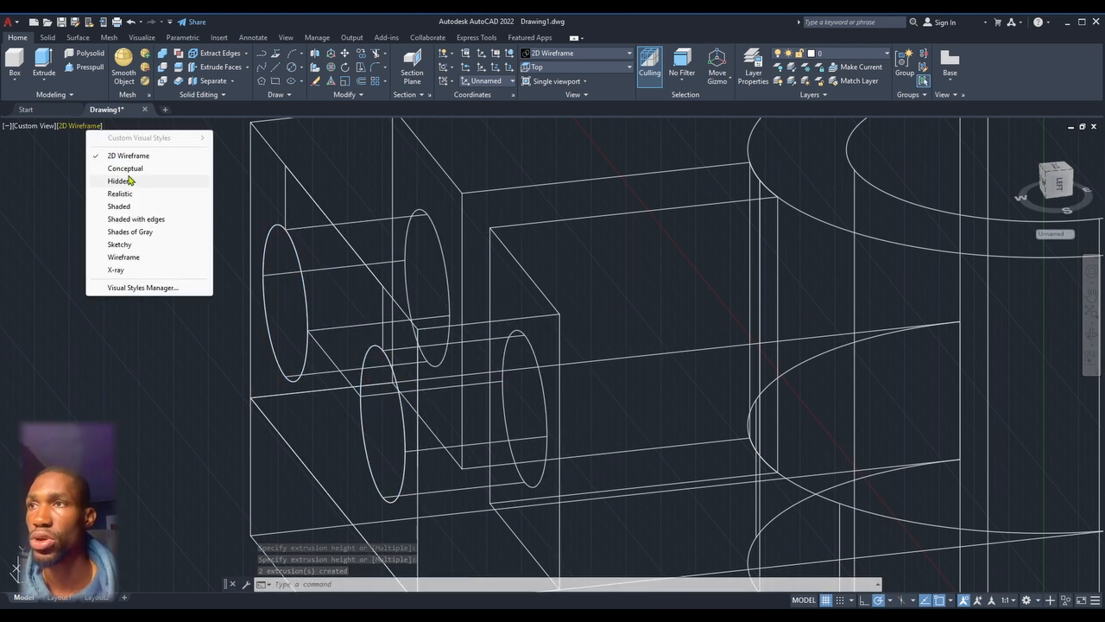
{"action": "left_click", "coordinate": [141, 233]}
{"action": "middle_click_drag", "start_coordinate": [1049, 405], "coordinate": [242, 348], "text": "shift"}
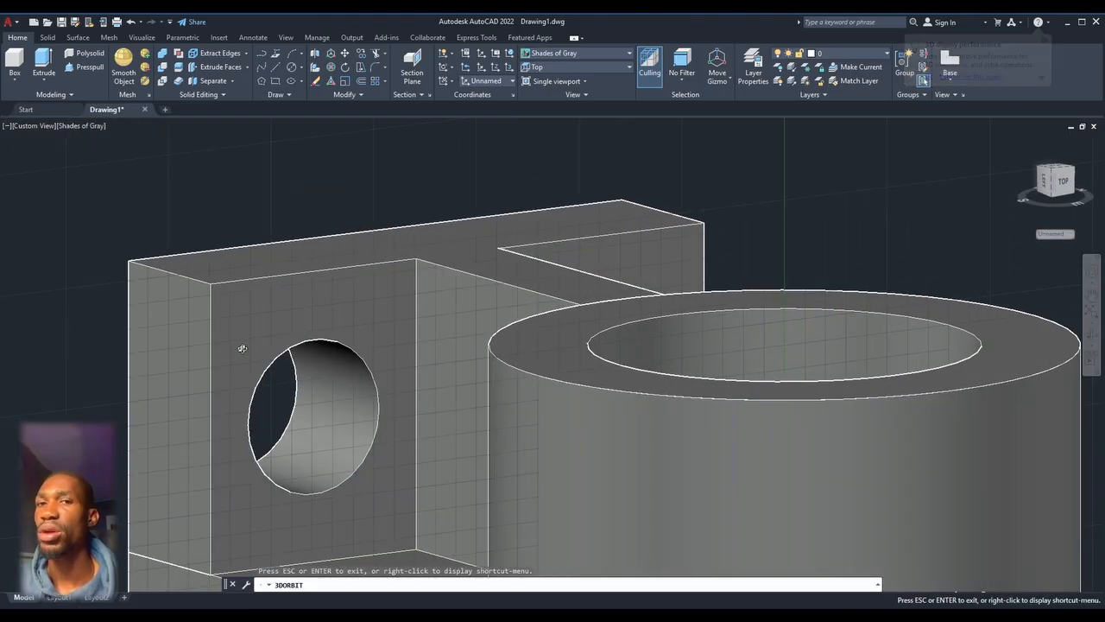
{"action": "scroll", "coordinate": [243, 345], "scroll_direction": "down", "scroll_amount": 13}
{"action": "left_click_drag", "start_coordinate": [251, 341], "coordinate": [452, 434]}
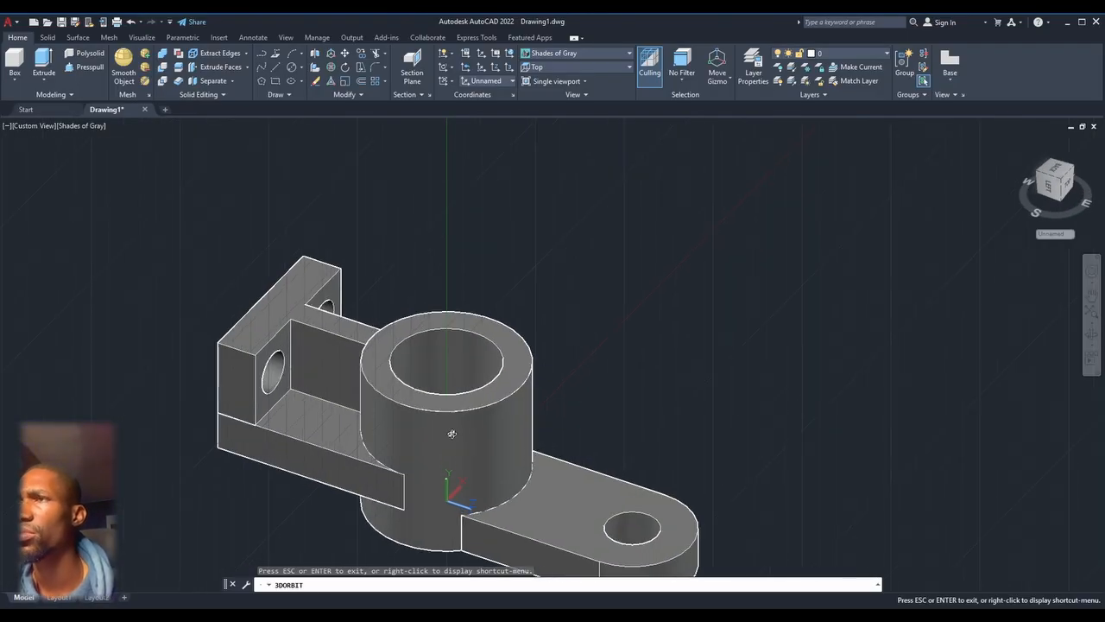
{"action": "scroll", "coordinate": [451, 433], "scroll_direction": "down", "scroll_amount": 2}
{"action": "middle_click_drag", "start_coordinate": [458, 423], "coordinate": [545, 339]}
{"action": "key", "text": "Escape"}
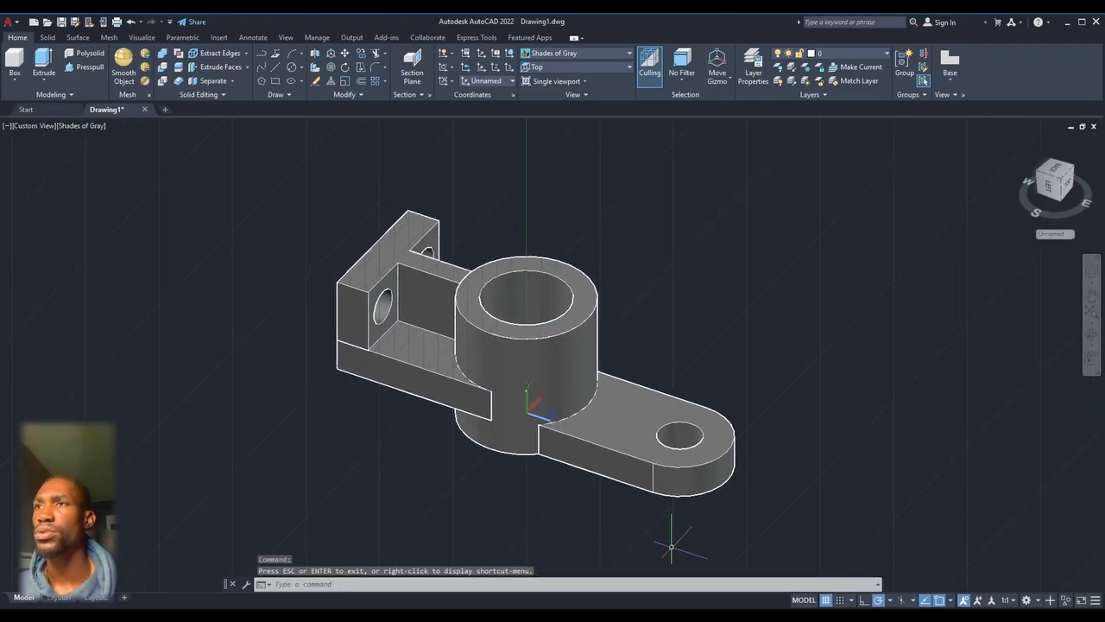
Step: Check the rib in the IMG_2543.JPG reference drawing and set the UCS to Front
{"action": "key", "text": "alt+Tab"}
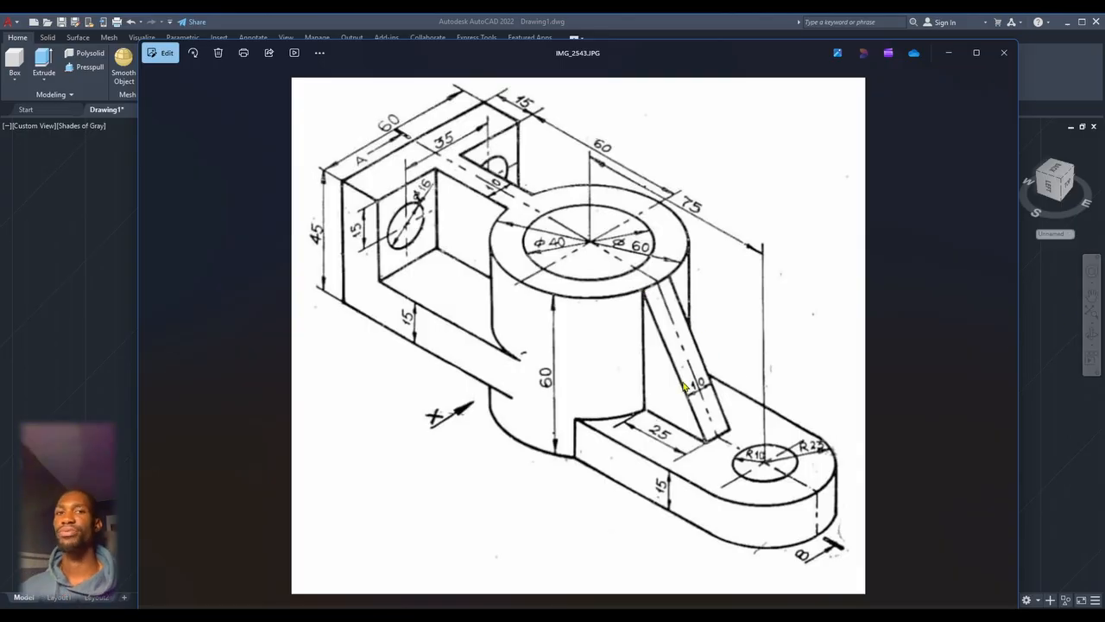
{"action": "left_click", "coordinate": [948, 54]}
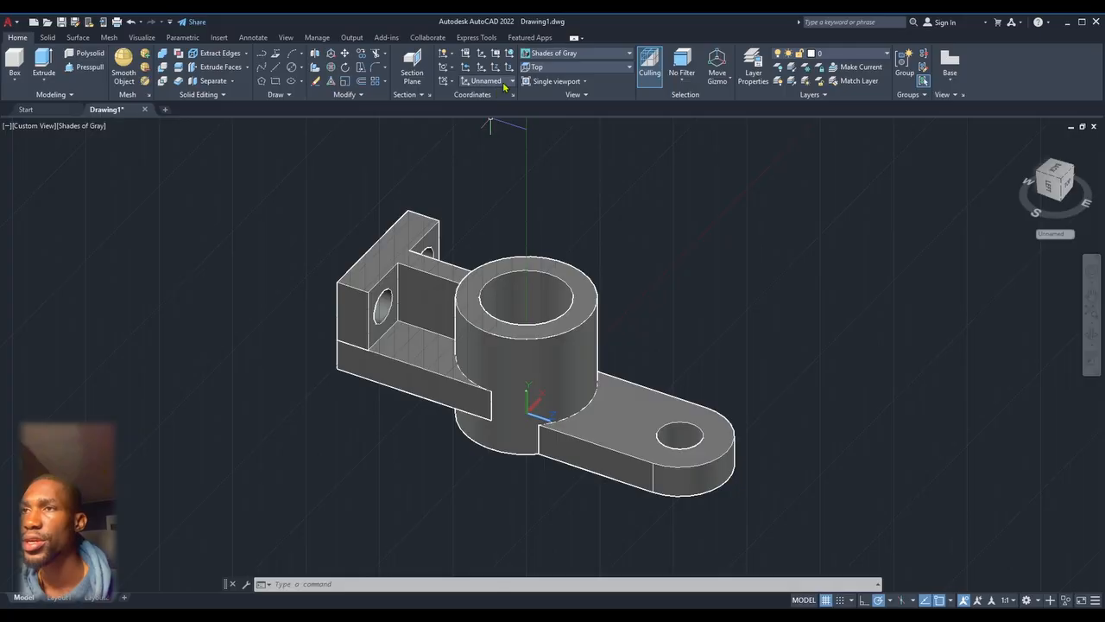
{"action": "left_click", "coordinate": [512, 81]}
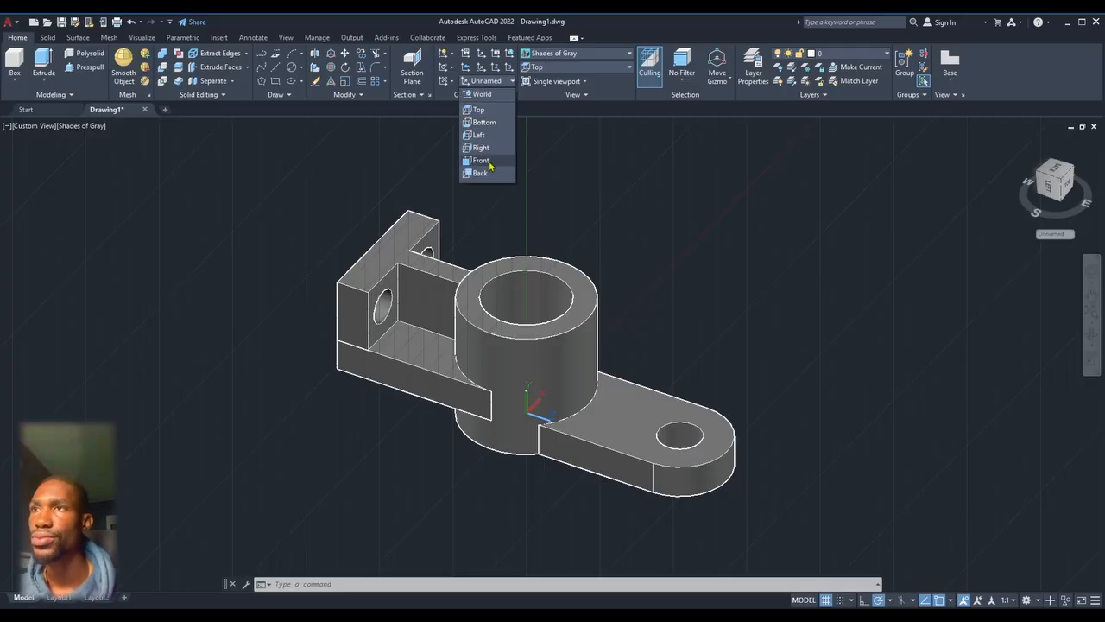
{"action": "left_click", "coordinate": [485, 162]}
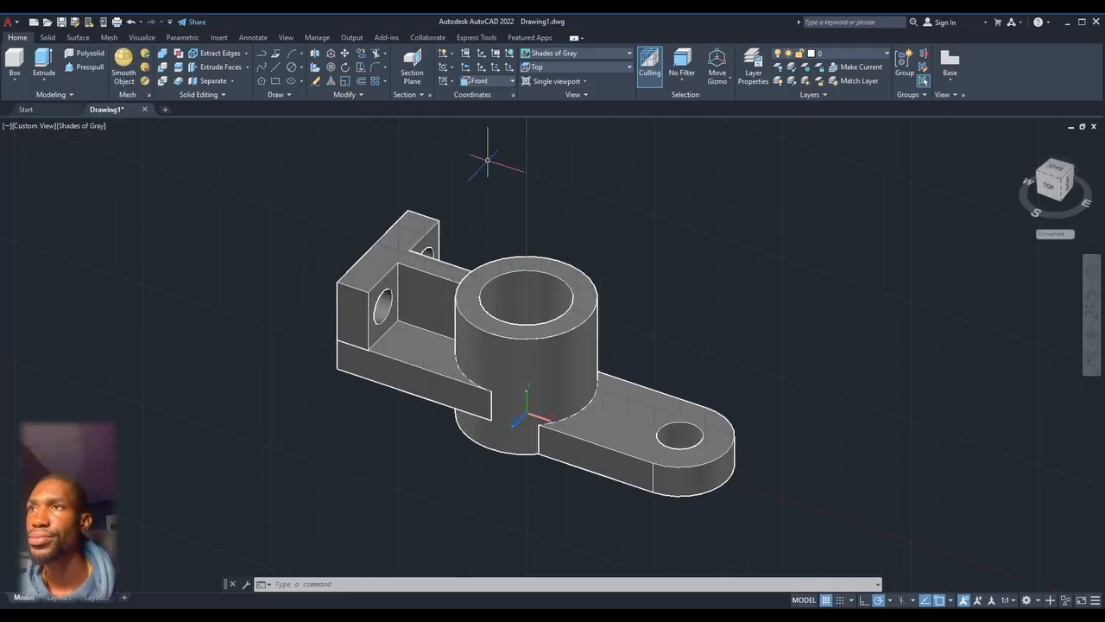
{"action": "left_click", "coordinate": [1092, 340]}
{"action": "left_click_drag", "start_coordinate": [863, 380], "coordinate": [862, 300]}
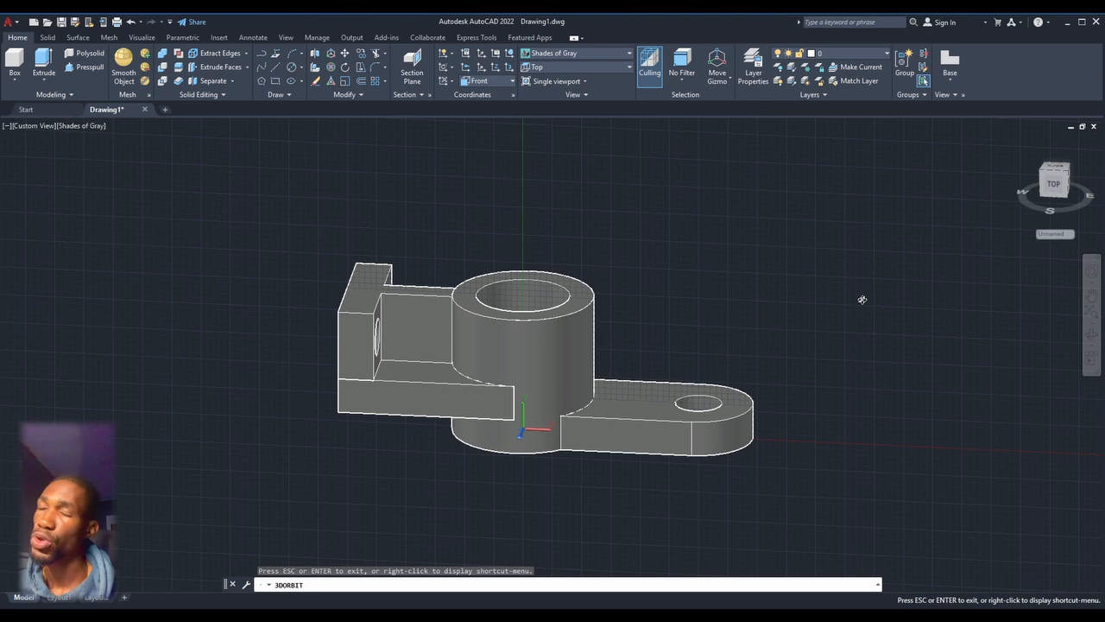
{"action": "key", "text": "Escape"}
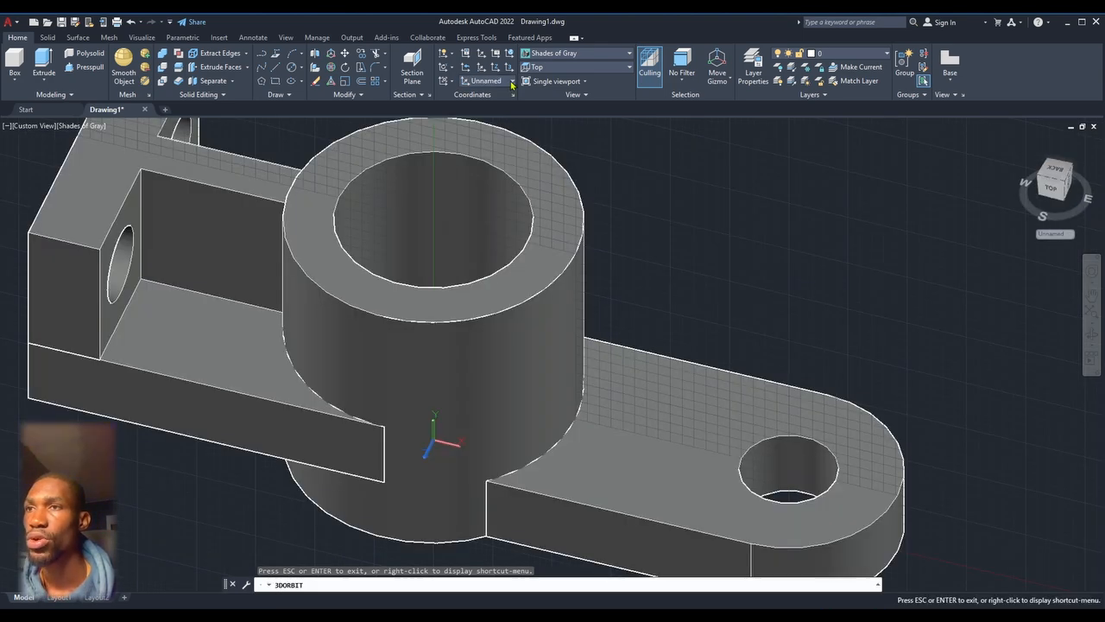
Step: Set the UCS to Top and draw a centreline about 54 mm long from the arm's hole centre into the cylinder
{"action": "left_click", "coordinate": [512, 83]}
{"action": "left_click", "coordinate": [481, 117]}
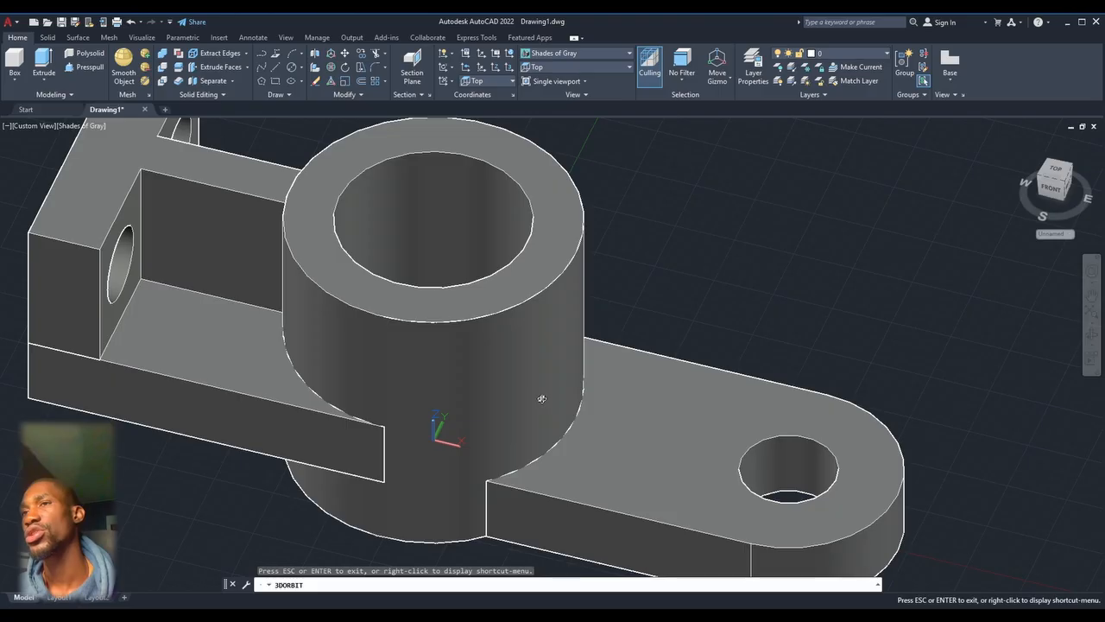
{"action": "left_click", "coordinate": [261, 67]}
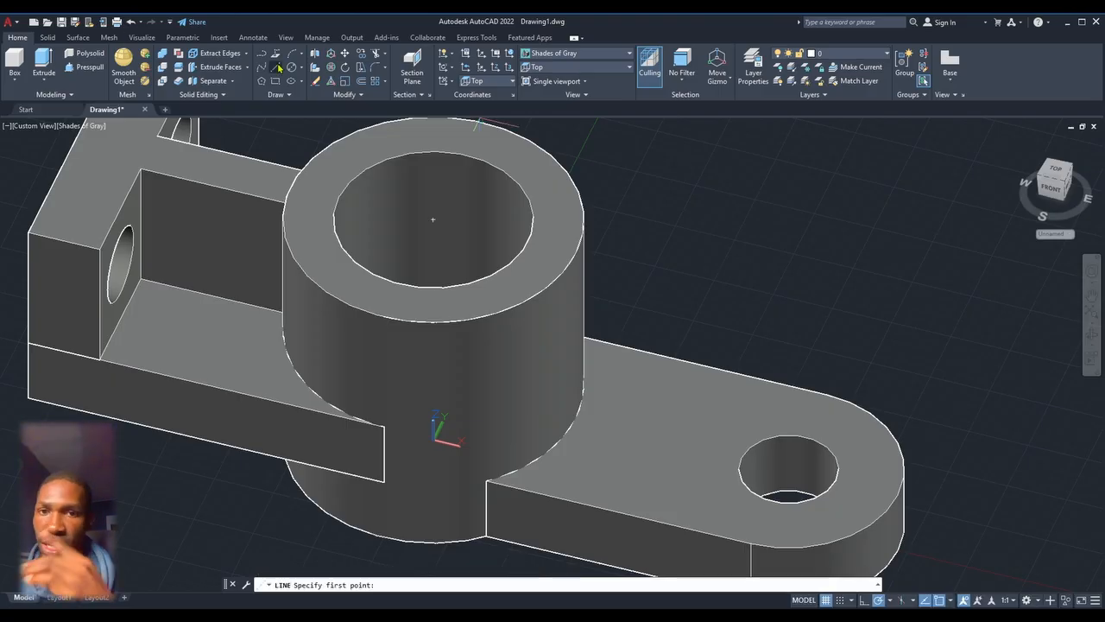
{"action": "left_click", "coordinate": [788, 469]}
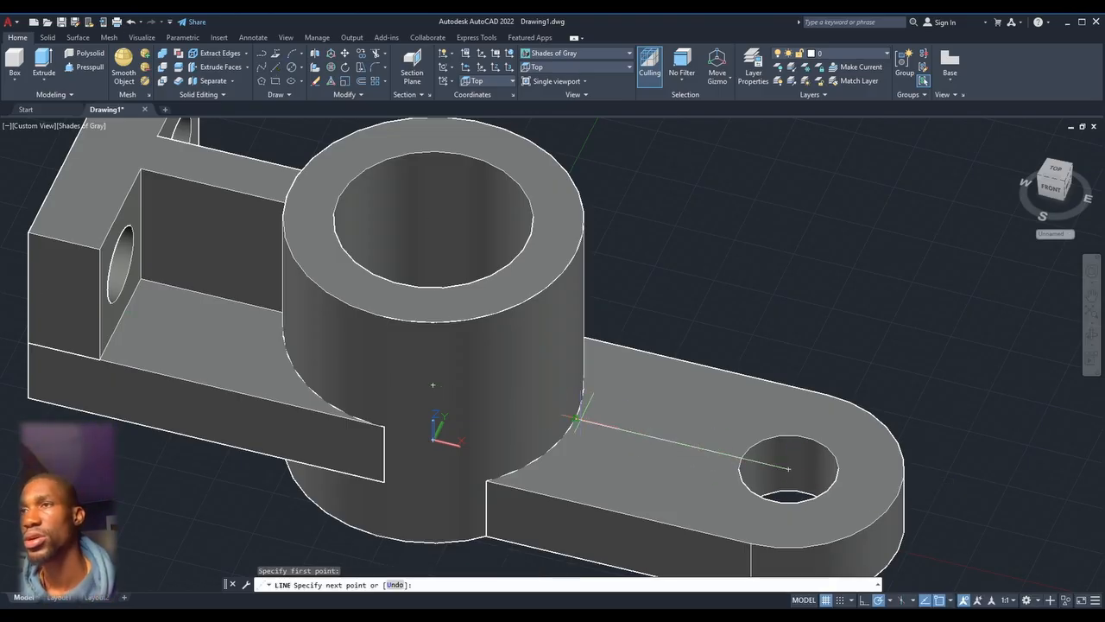
{"action": "left_click", "coordinate": [533, 408]}
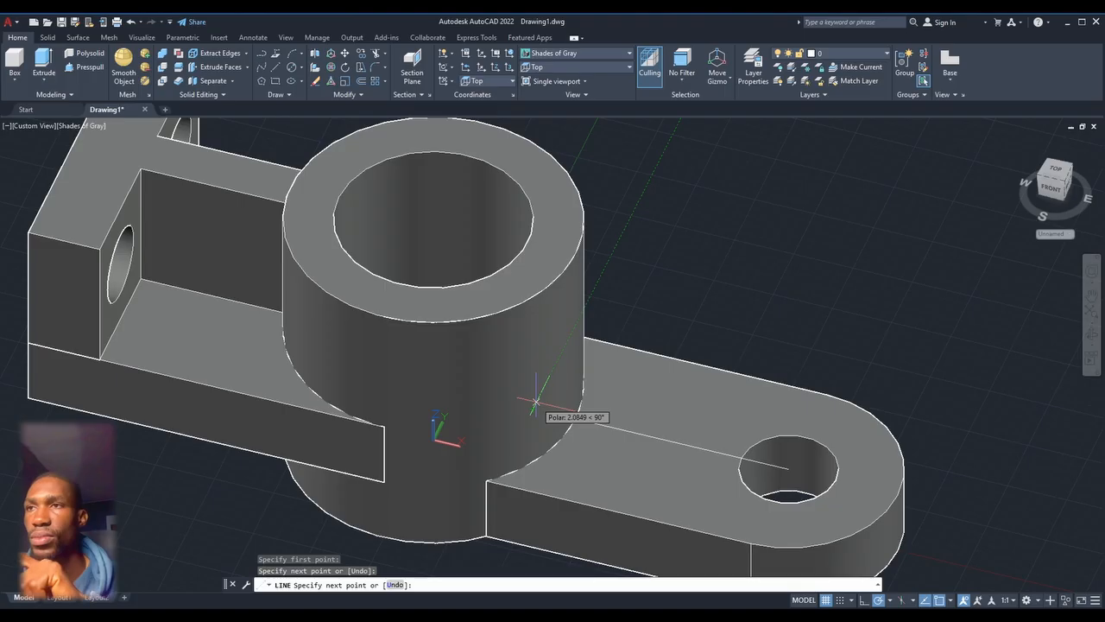
{"action": "key", "text": "Escape"}
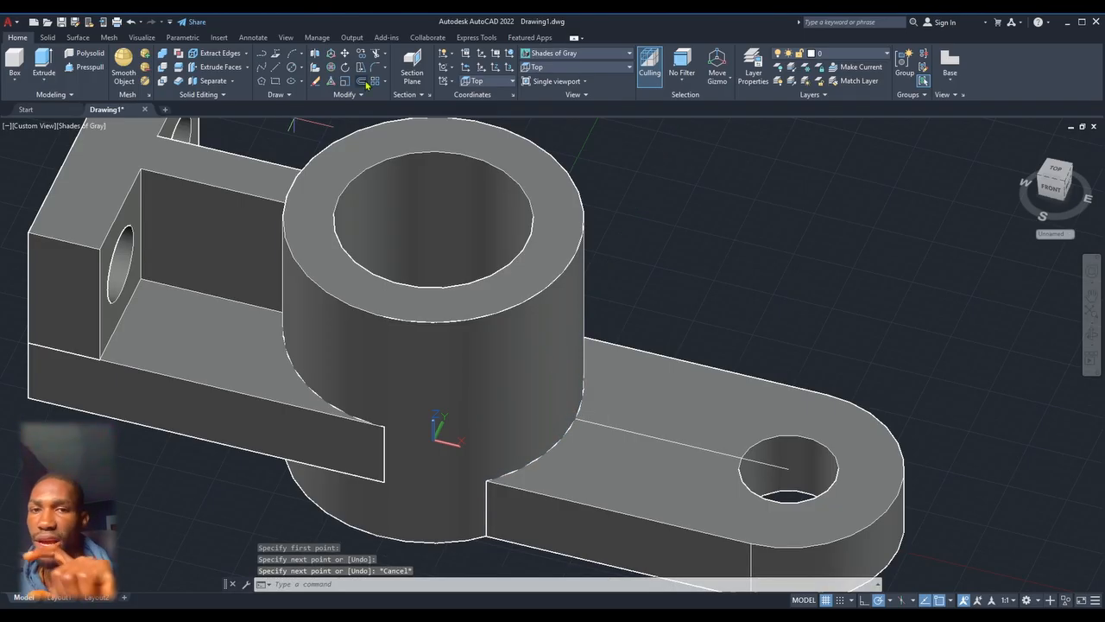
Step: Offset the arm's centreline 5 mm to each side to mark the rib's width
{"action": "left_click", "coordinate": [363, 81]}
{"action": "type", "text": "5"}
{"action": "key", "text": "Return"}
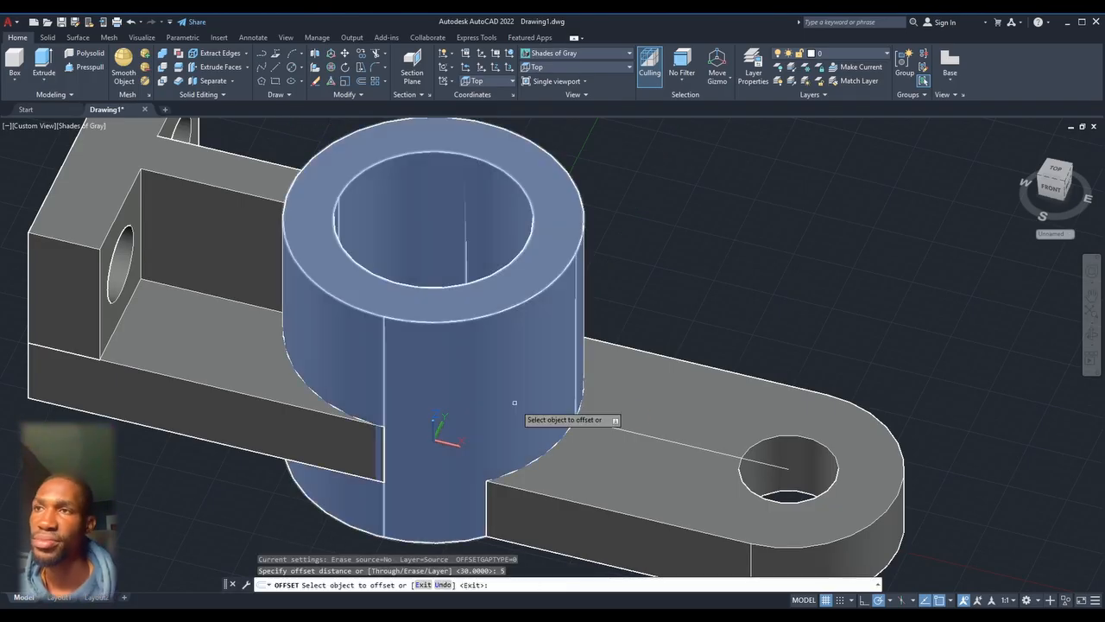
{"action": "left_click", "coordinate": [642, 431]}
{"action": "left_click", "coordinate": [646, 435]}
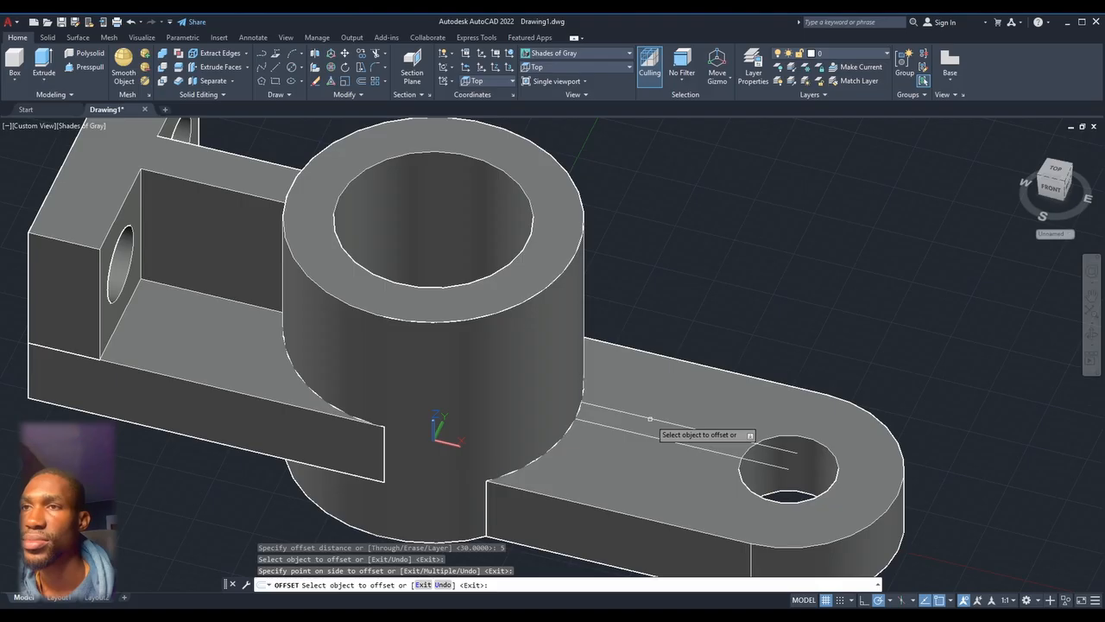
{"action": "left_click", "coordinate": [646, 434]}
{"action": "left_click", "coordinate": [630, 452]}
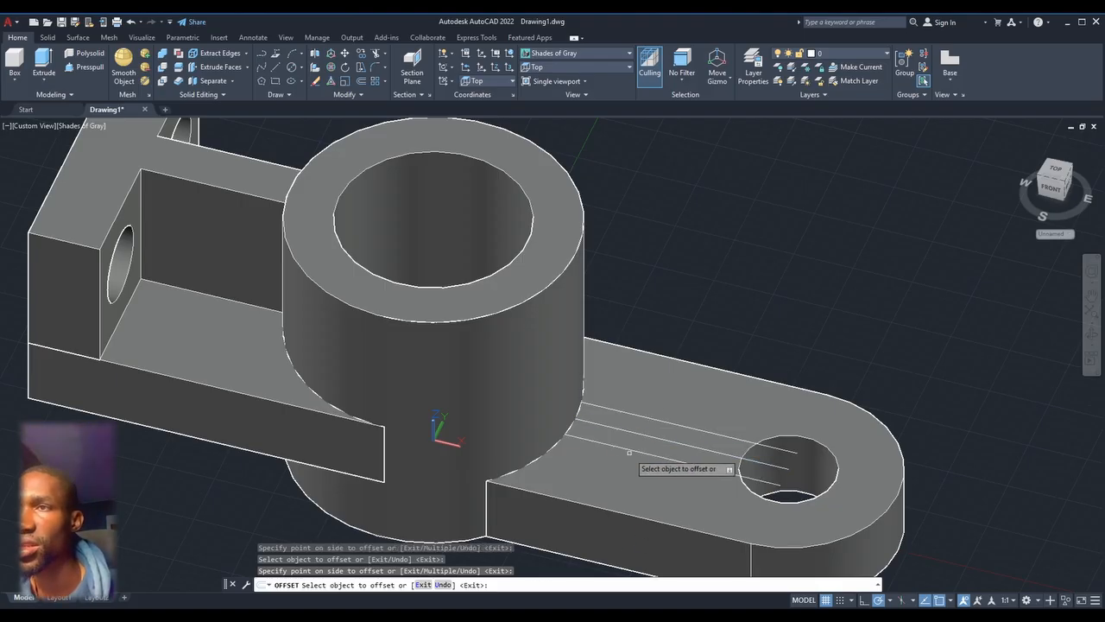
{"action": "key", "text": "Escape"}
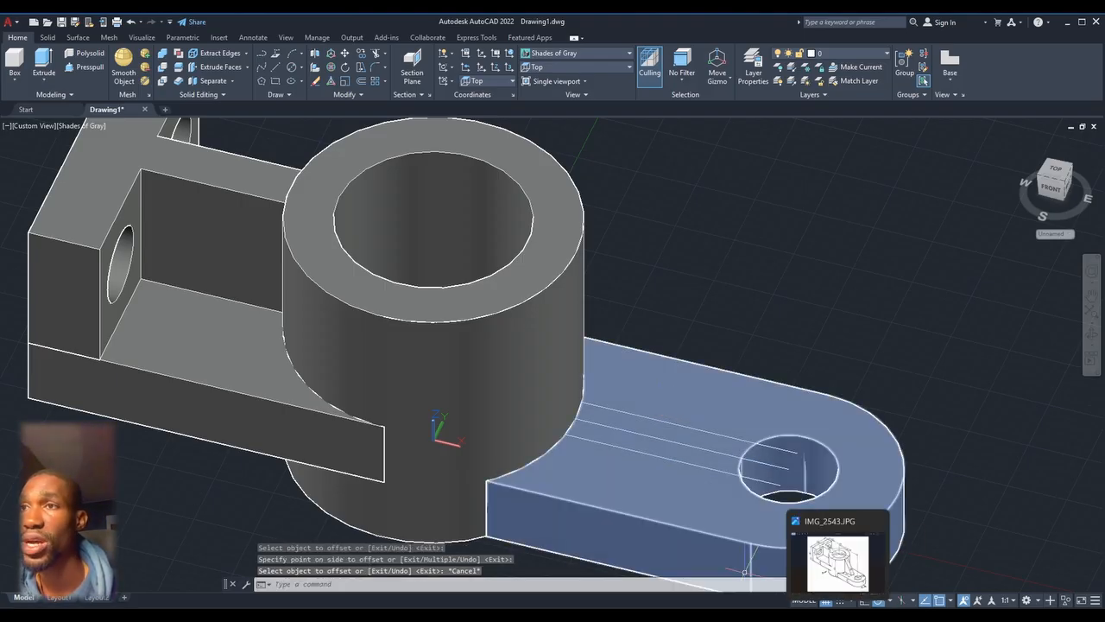
Step: Check the rib's length in the reference drawing and draw a 25 mm line along the centreline from the cylinder, with a cross line to one side
{"action": "left_click", "coordinate": [839, 615]}
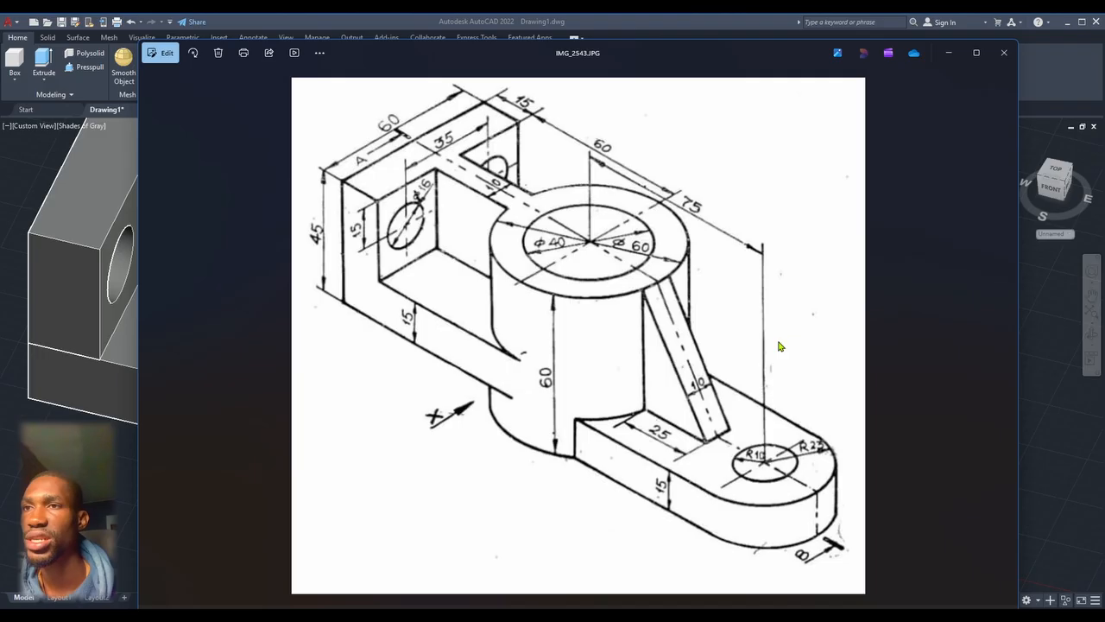
{"action": "left_click", "coordinate": [956, 57]}
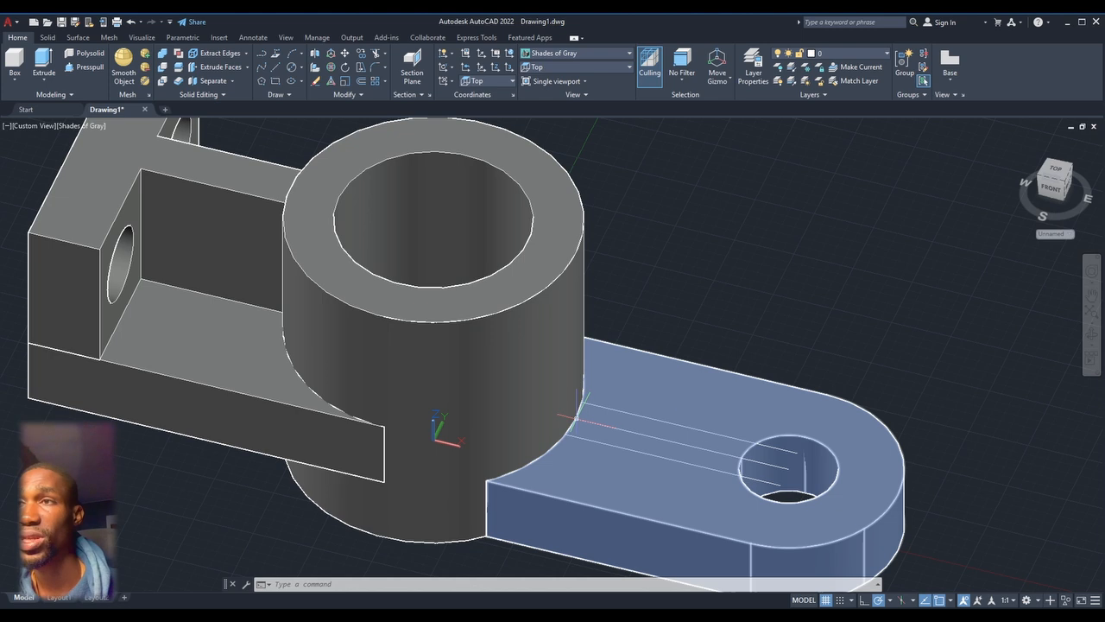
{"action": "left_click", "coordinate": [273, 70]}
{"action": "left_click", "coordinate": [576, 418]}
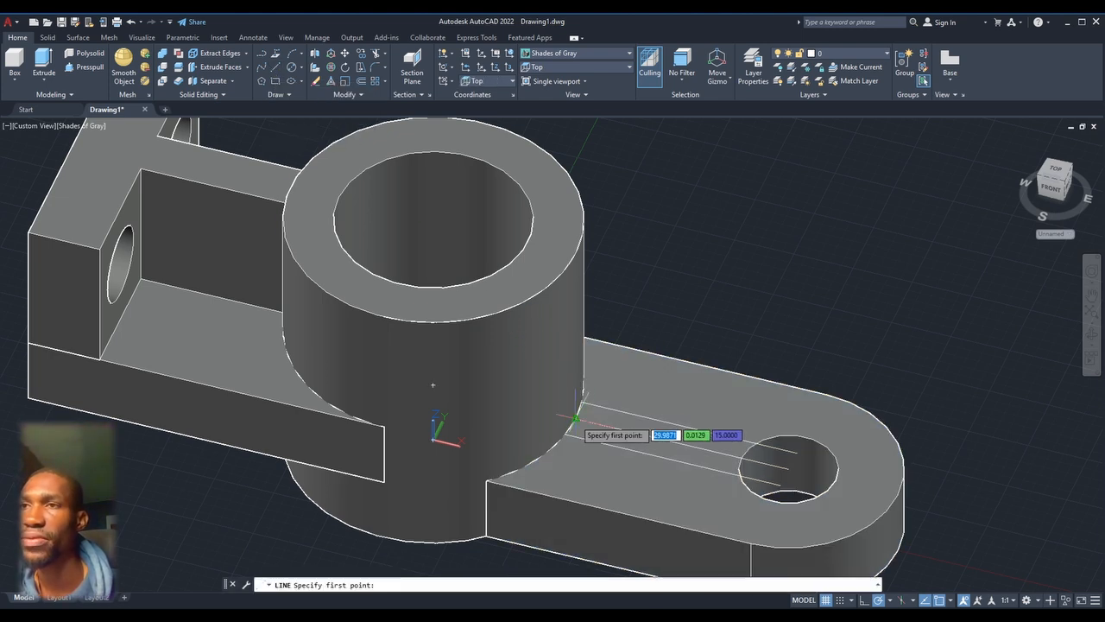
{"action": "type", "text": "2"}
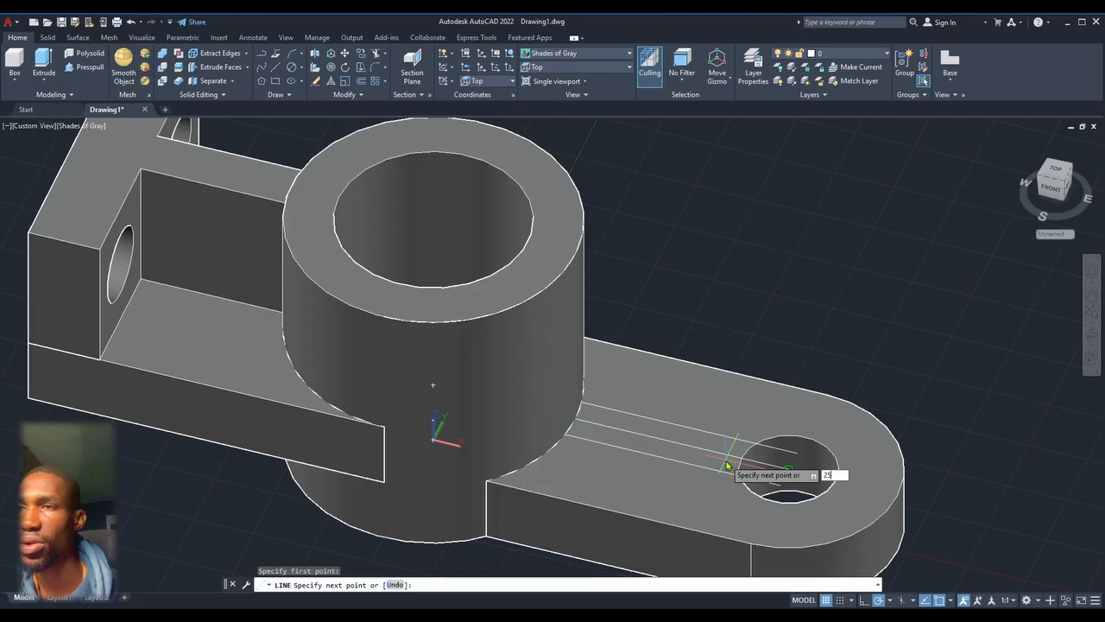
{"action": "type", "text": "5"}
{"action": "key", "text": "Return"}
{"action": "left_click", "coordinate": [676, 475]}
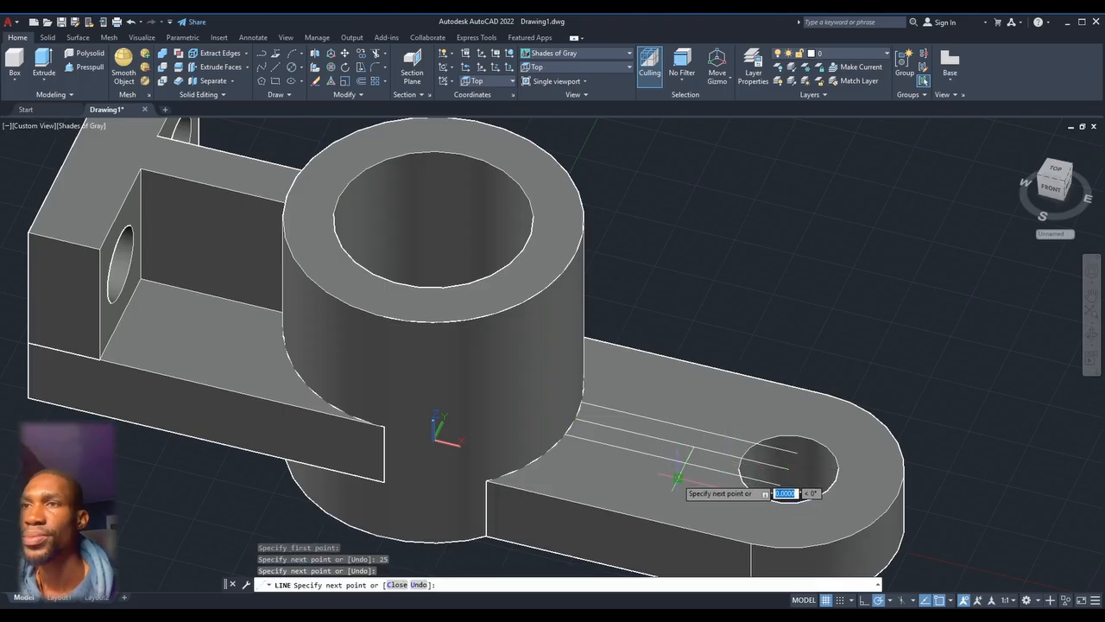
{"action": "key", "text": "Escape"}
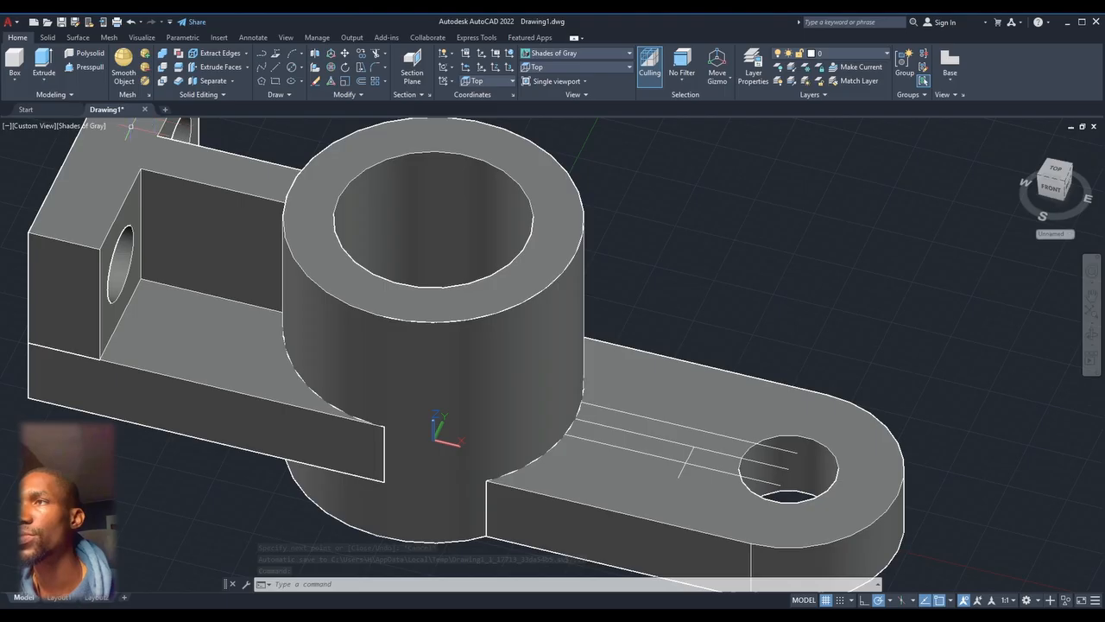
Step: Switch the visual style to 2D Wireframe and draw the cross line's continuation past the rib's far offset line
{"action": "left_click", "coordinate": [81, 126]}
{"action": "left_click", "coordinate": [112, 155]}
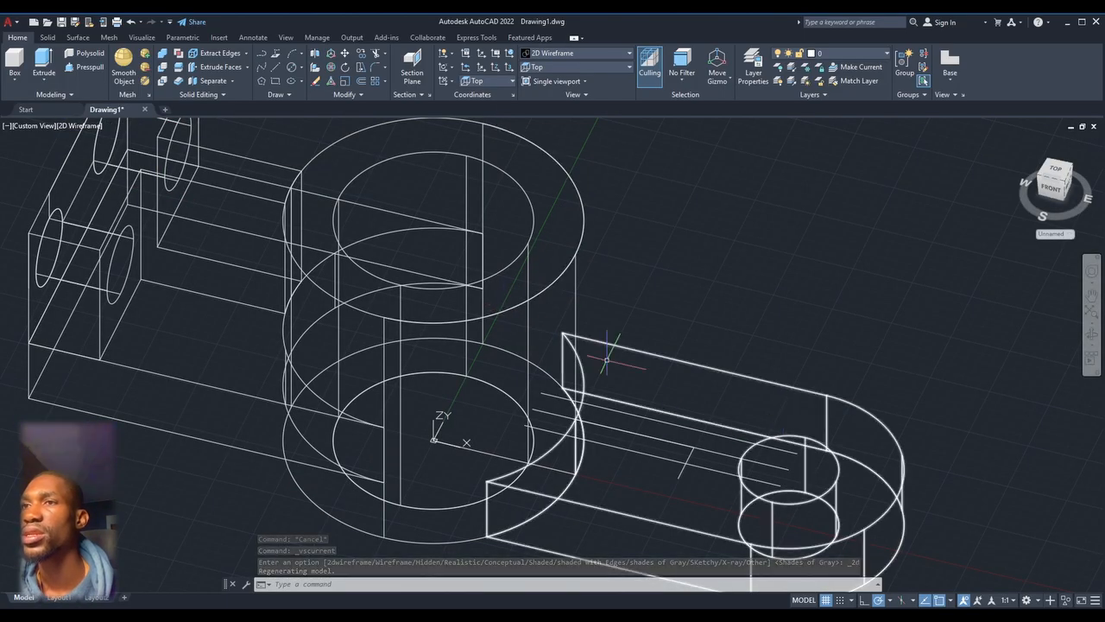
{"action": "scroll", "coordinate": [706, 473], "scroll_direction": "up", "scroll_amount": 2}
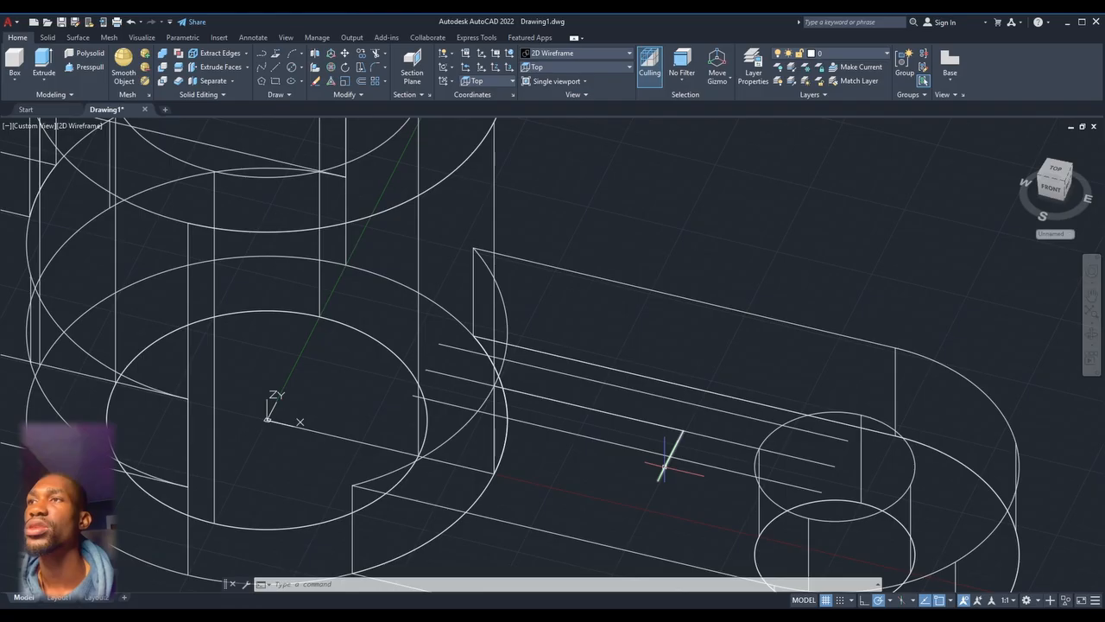
{"action": "left_click", "coordinate": [275, 69]}
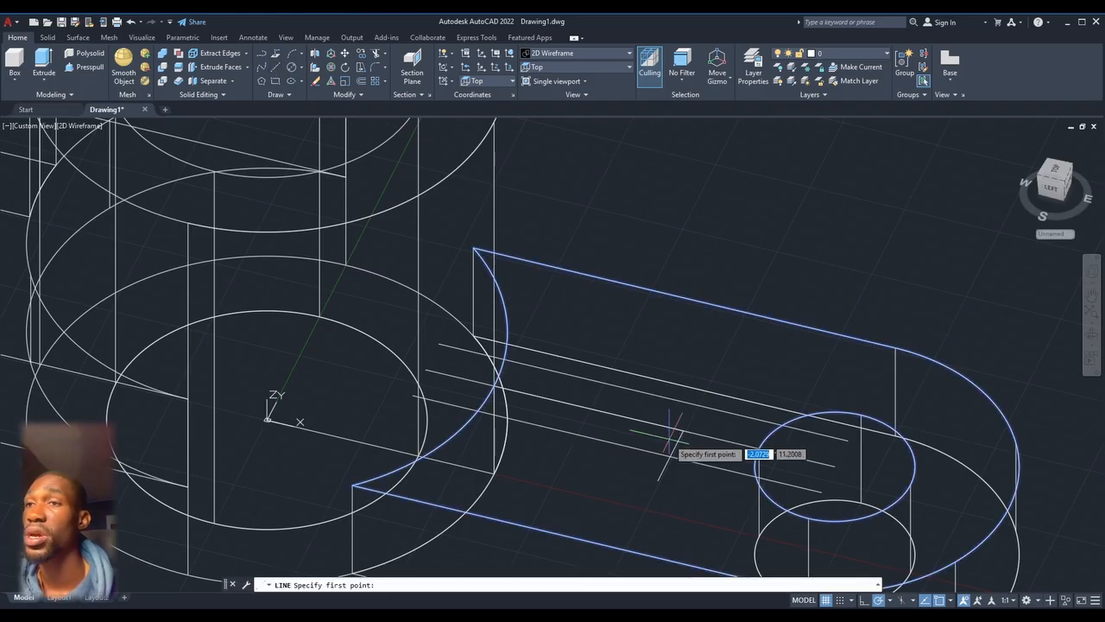
{"action": "left_click", "coordinate": [682, 430]}
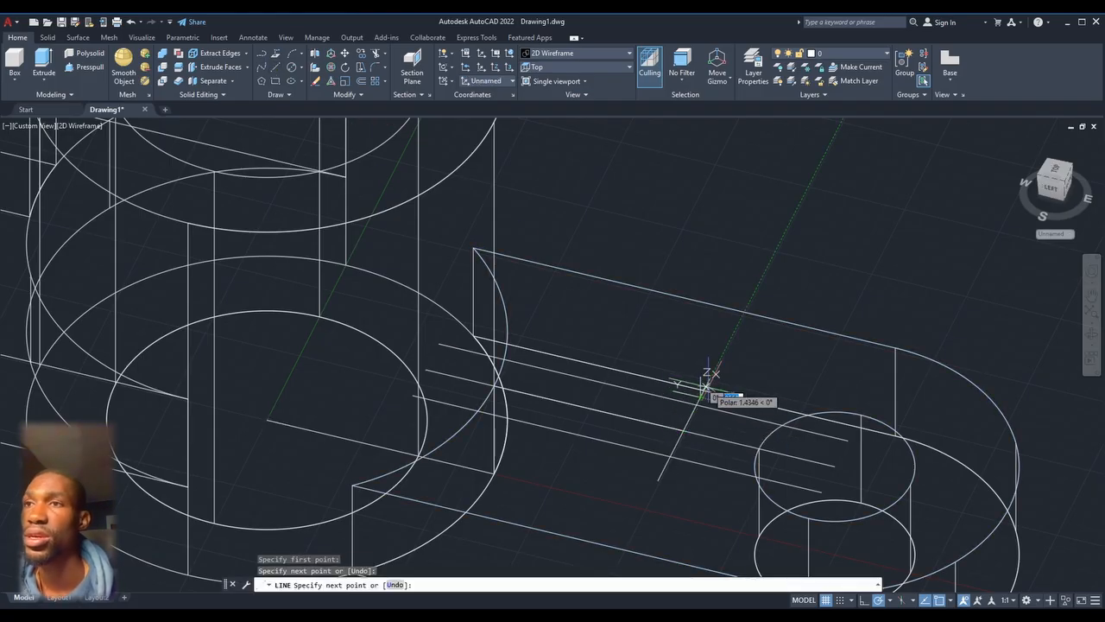
{"action": "key", "text": "Escape"}
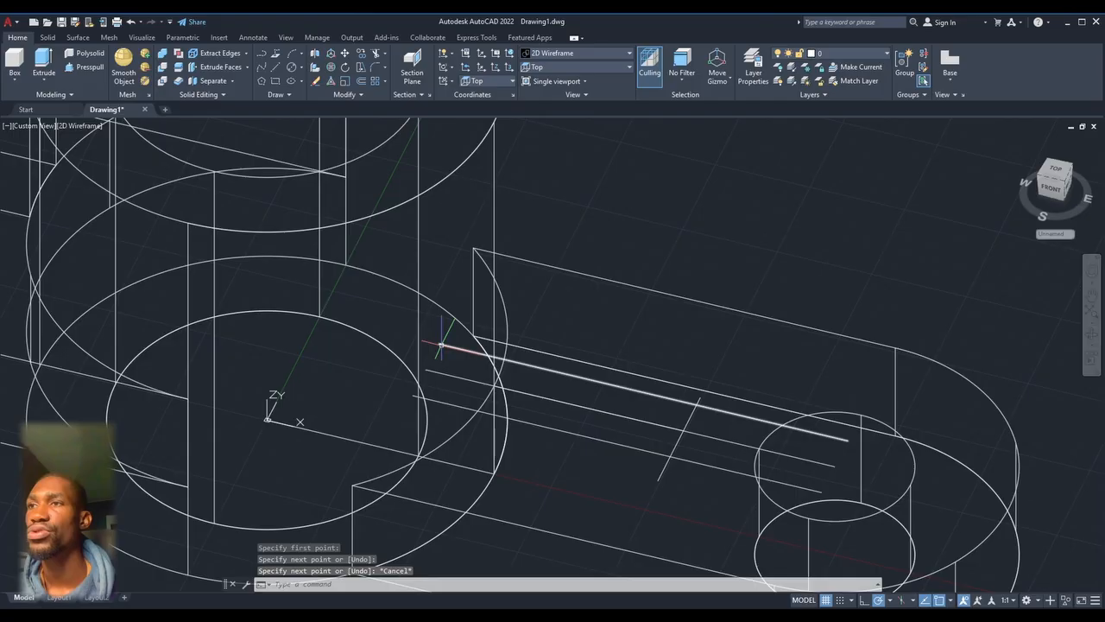
Step: Draw a line joining the offset lines' ends inside the cylinder to close the rib outline
{"action": "left_click", "coordinate": [276, 69]}
{"action": "left_click", "coordinate": [415, 392]}
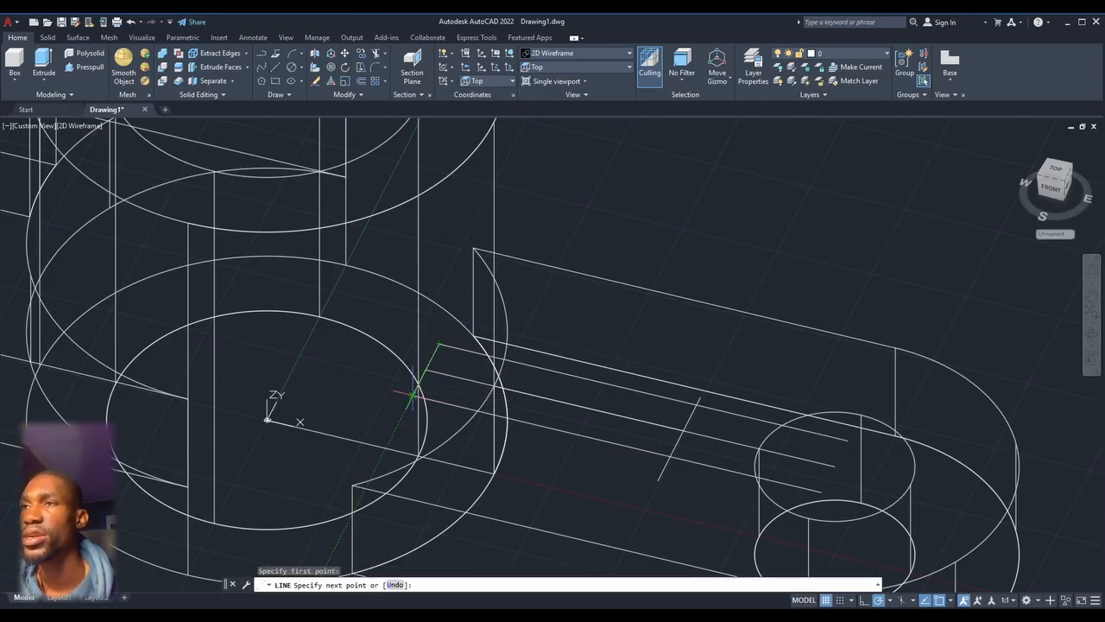
{"action": "key", "text": "Escape"}
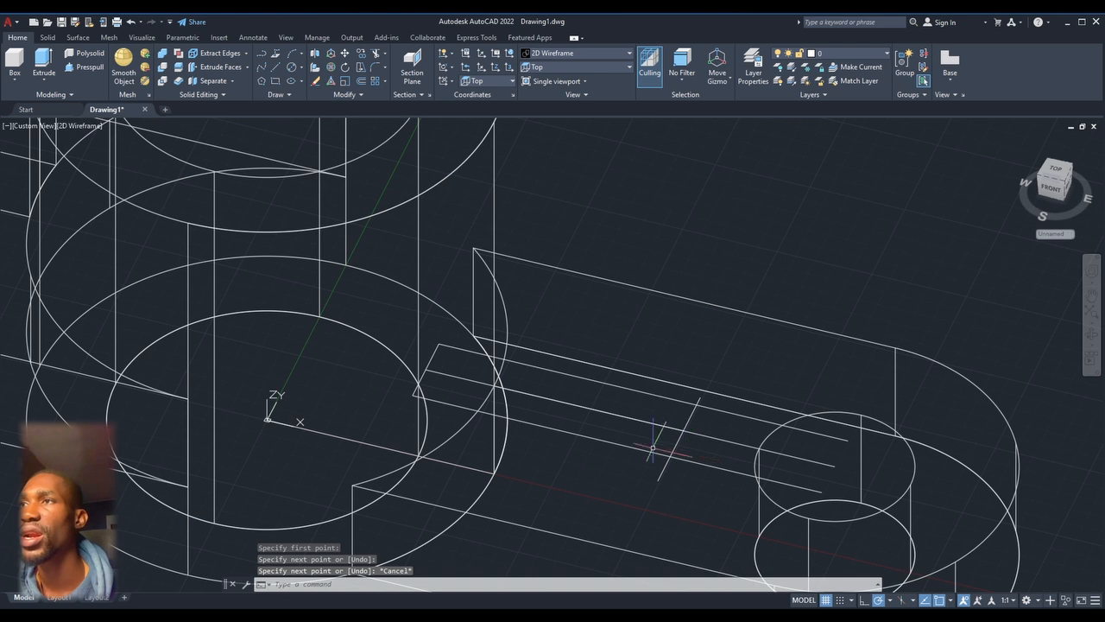
Step: Trim the centreline and both offset lines where they extend past the cross line towards the arm's hole
{"action": "left_click", "coordinate": [376, 55]}
{"action": "left_click_drag", "start_coordinate": [682, 479], "coordinate": [746, 409]}
{"action": "left_click", "coordinate": [747, 409]}
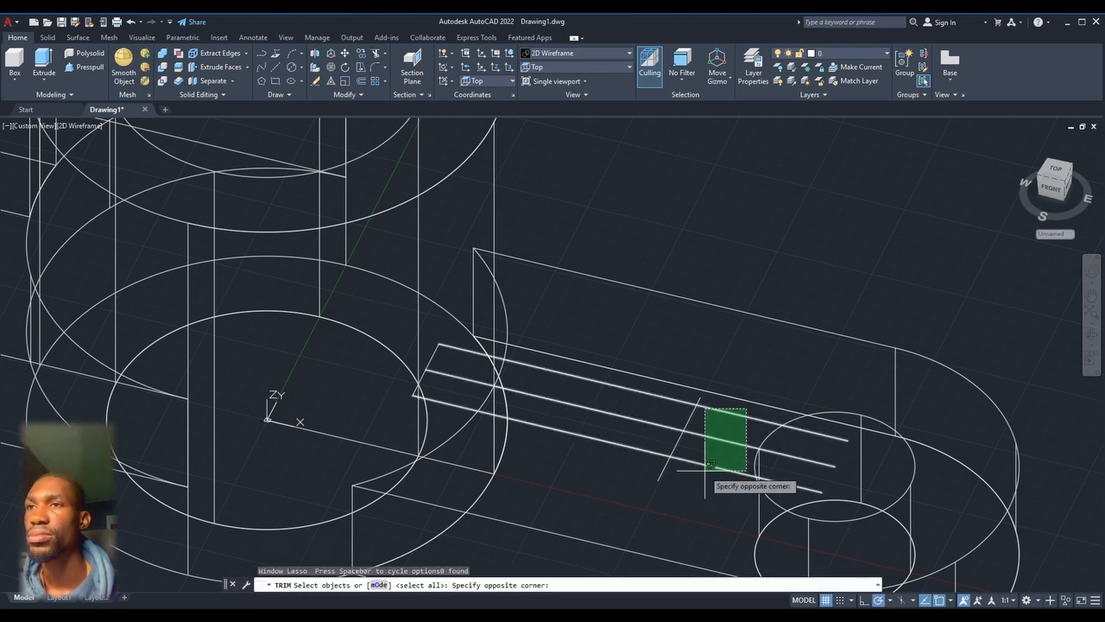
{"action": "key", "text": "Escape"}
{"action": "key", "text": "Return"}
{"action": "left_click_drag", "start_coordinate": [730, 468], "coordinate": [717, 409]}
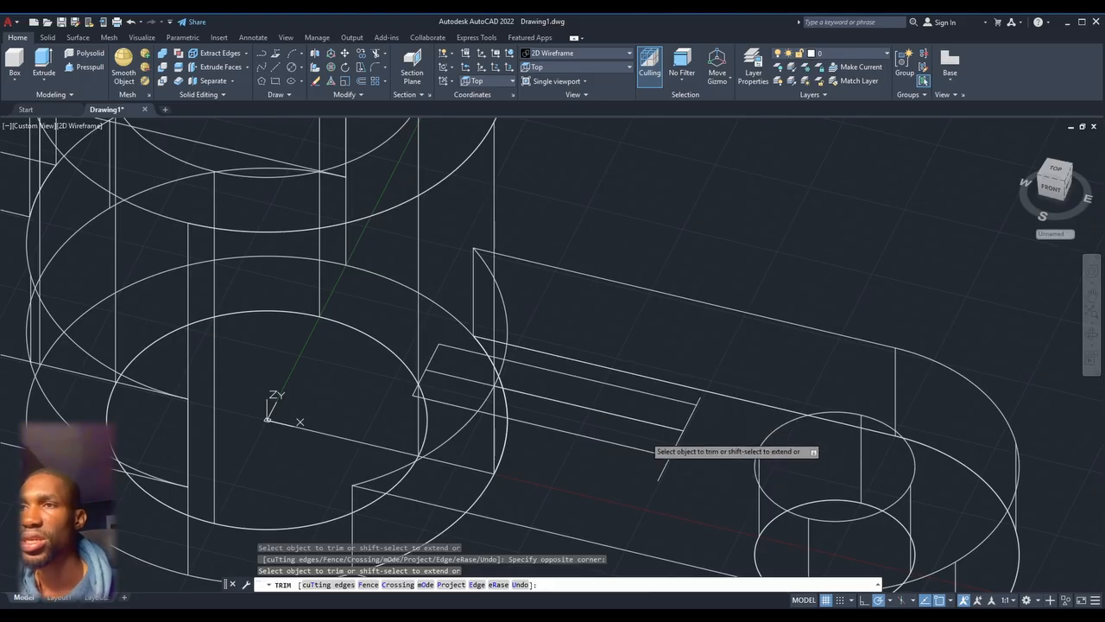
Step: Trim the cross line's overhangs and remove the centreline from inside the rib outline
{"action": "left_click", "coordinate": [456, 377]}
{"action": "left_click", "coordinate": [453, 389]}
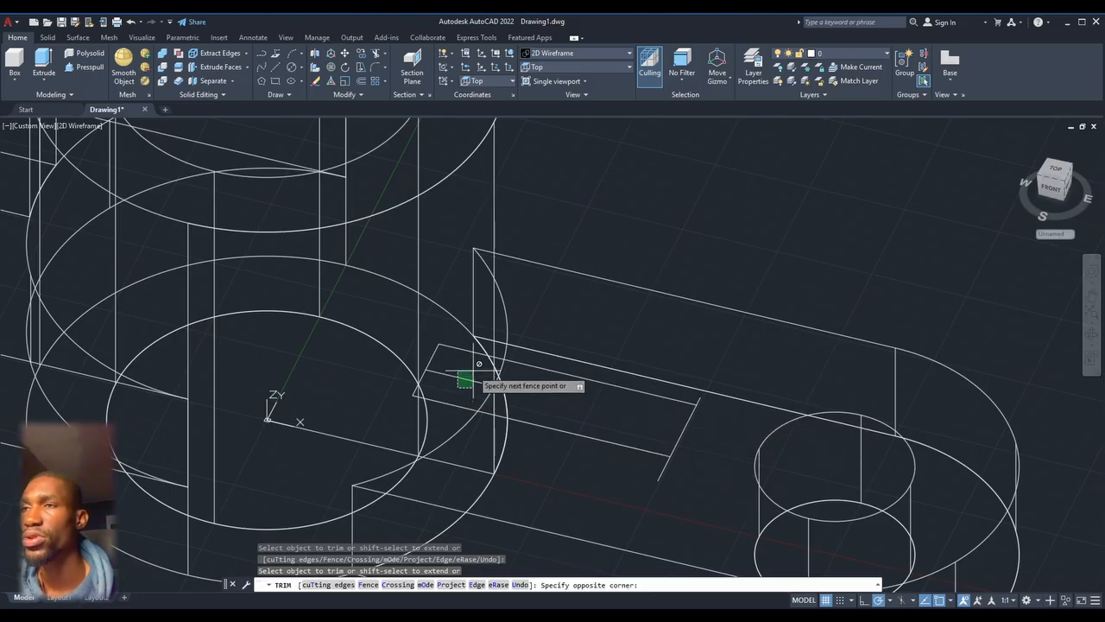
{"action": "left_click", "coordinate": [472, 371]}
{"action": "left_click", "coordinate": [663, 469]}
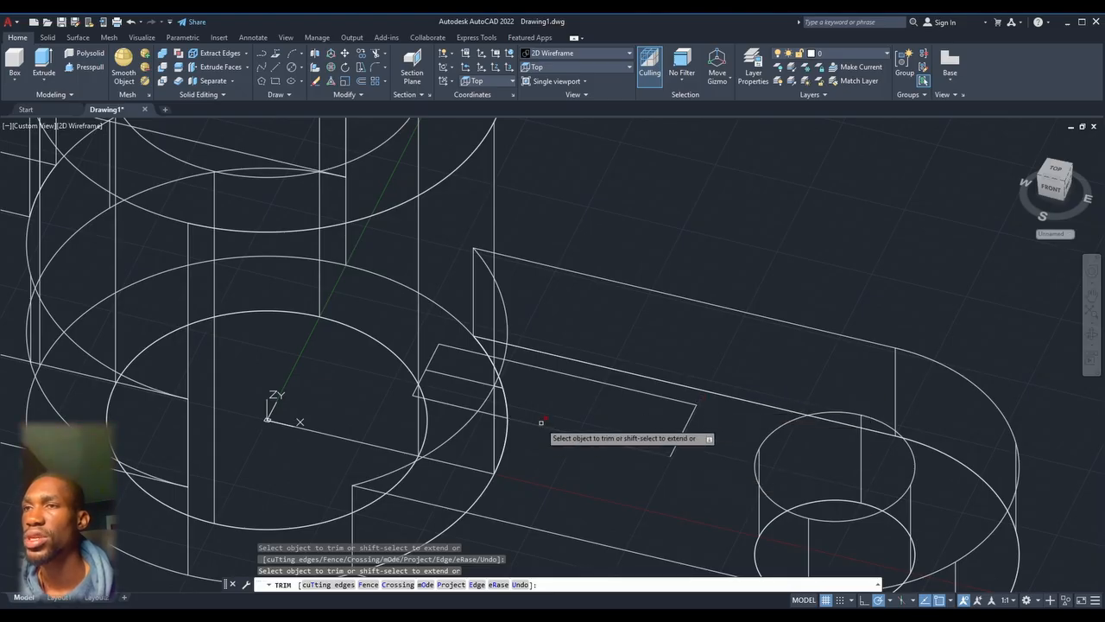
{"action": "key", "text": "Return"}
{"action": "left_click", "coordinate": [473, 380]}
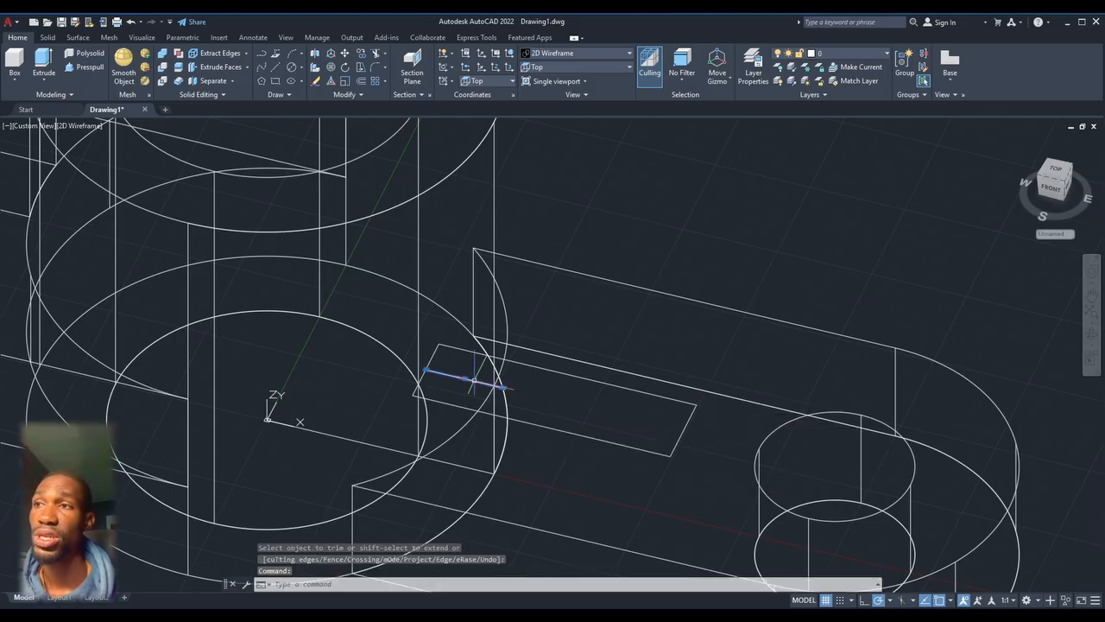
{"action": "key", "text": "Delete"}
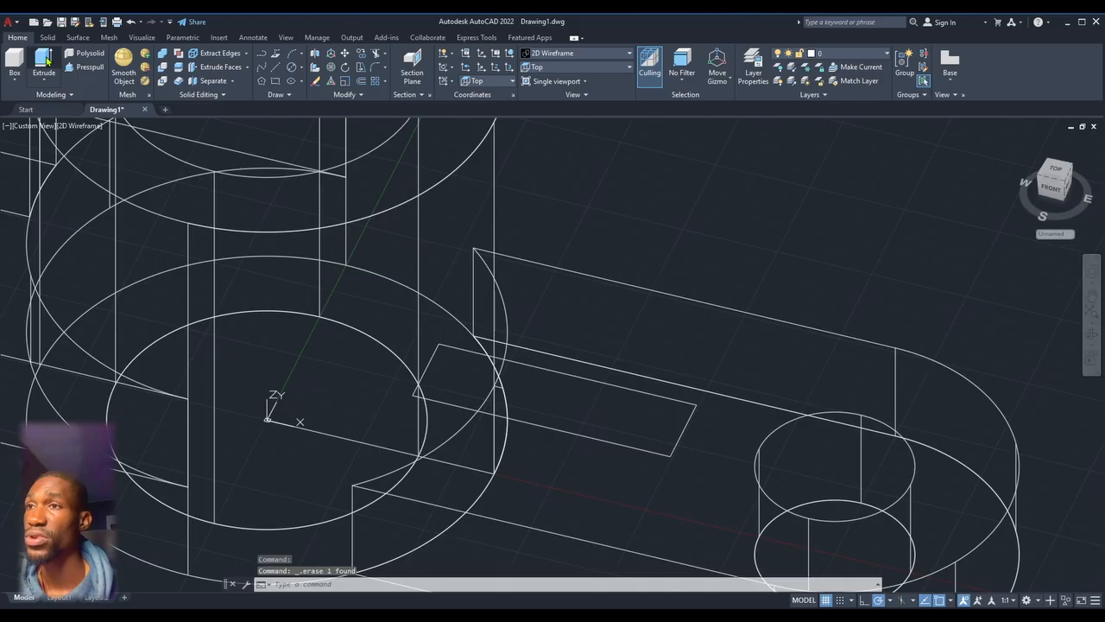
{"action": "left_click", "coordinate": [47, 58]}
{"action": "left_click", "coordinate": [640, 391]}
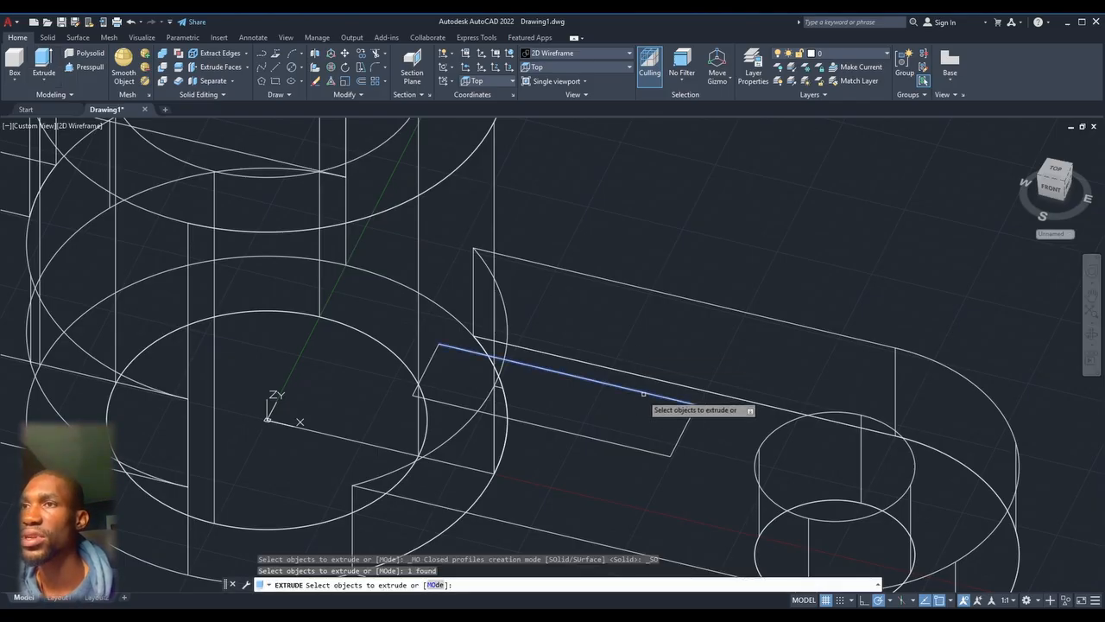
{"action": "left_click", "coordinate": [642, 448]}
{"action": "left_click", "coordinate": [689, 426]}
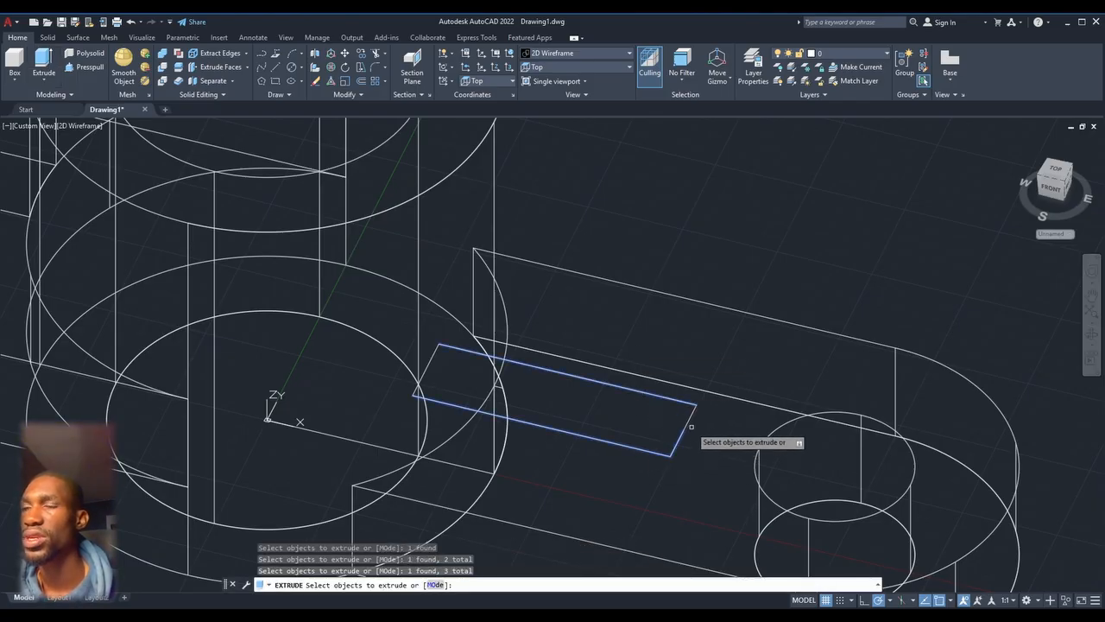
{"action": "left_click", "coordinate": [428, 367]}
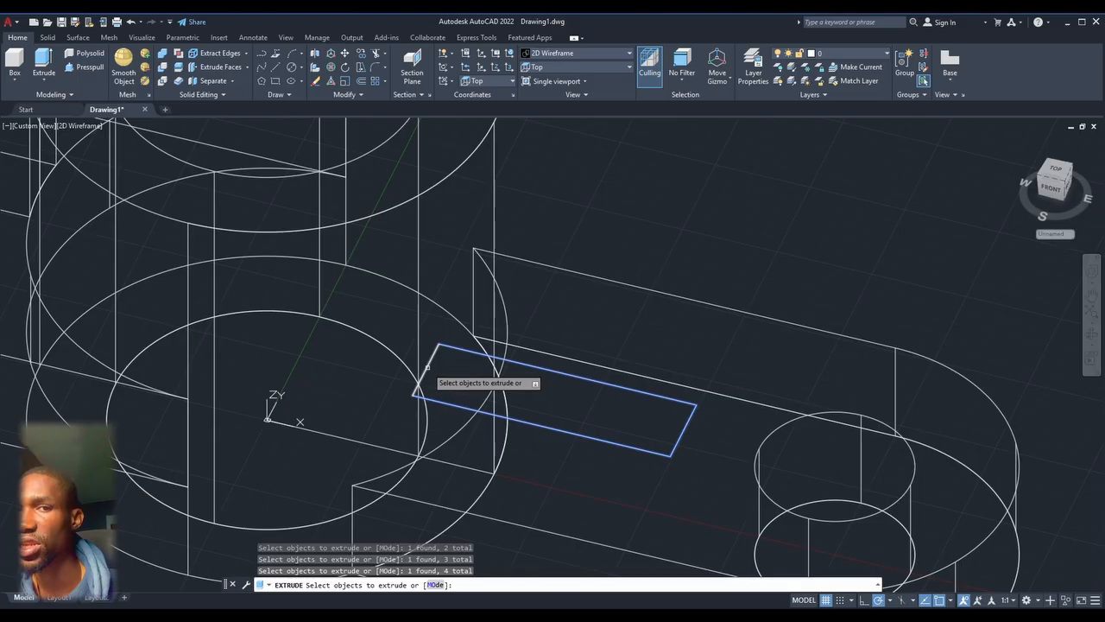
{"action": "key", "text": "Return"}
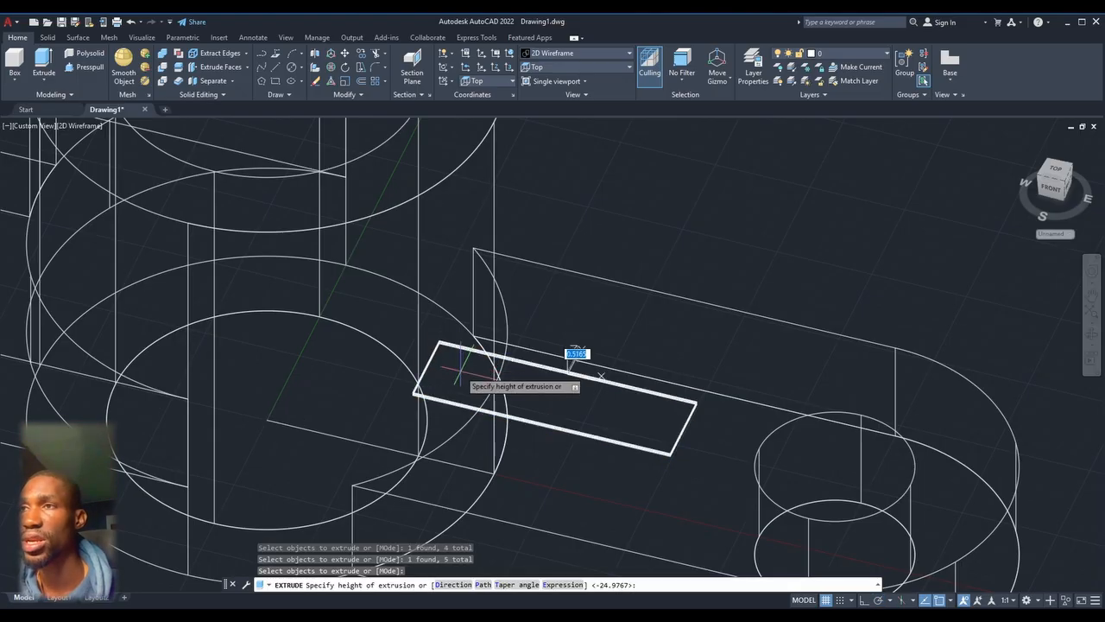
{"action": "key", "text": "Escape"}
{"action": "key", "text": "Escape"}
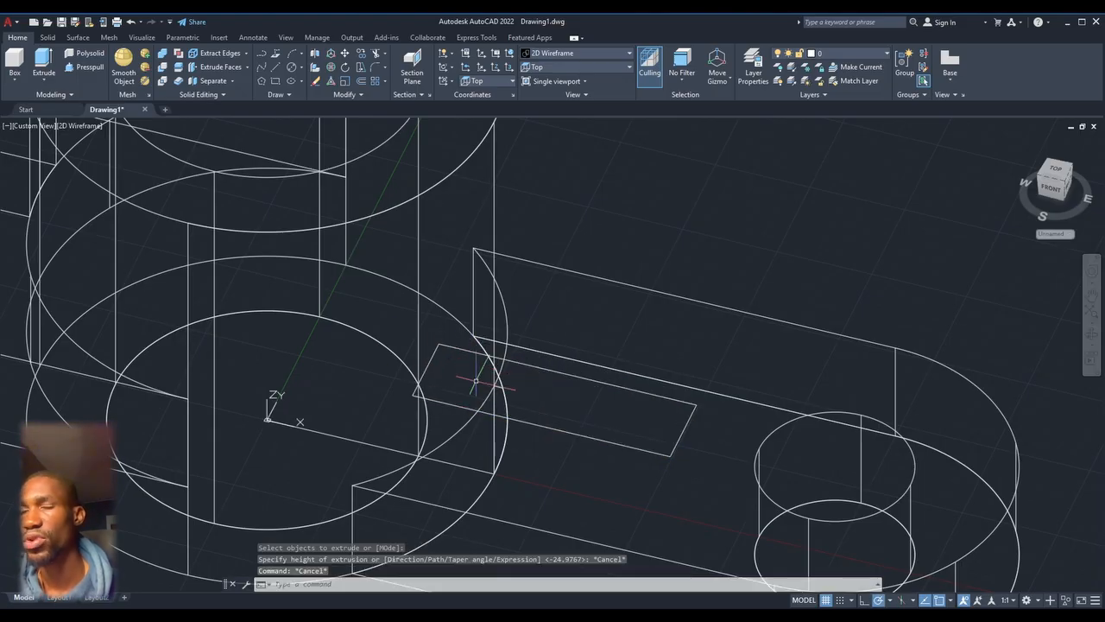
Step: Join all the lines of the rib outline into one closed polyline
{"action": "left_click", "coordinate": [427, 370]}
{"action": "left_click", "coordinate": [469, 407]}
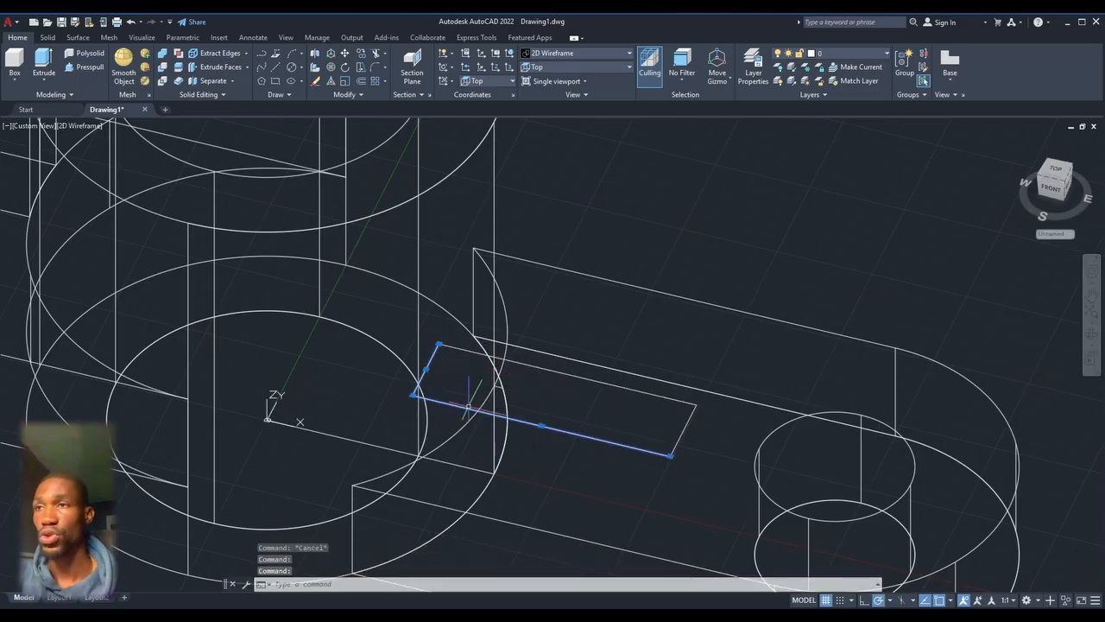
{"action": "left_click", "coordinate": [561, 373]}
{"action": "left_click", "coordinate": [691, 416]}
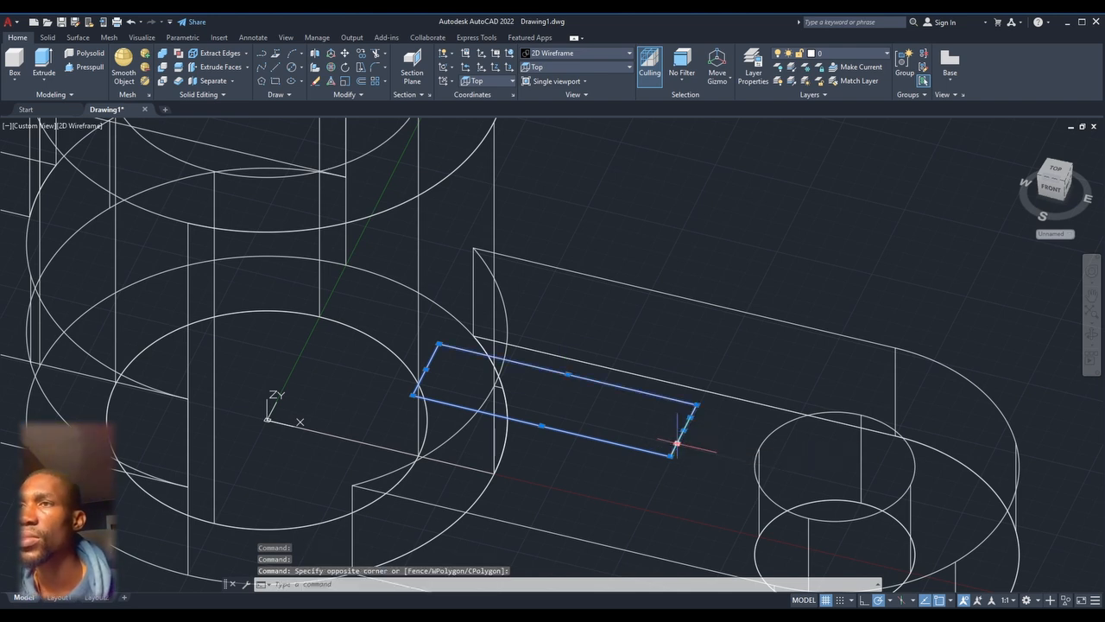
{"action": "type", "text": "ext"}
{"action": "key", "text": "Return"}
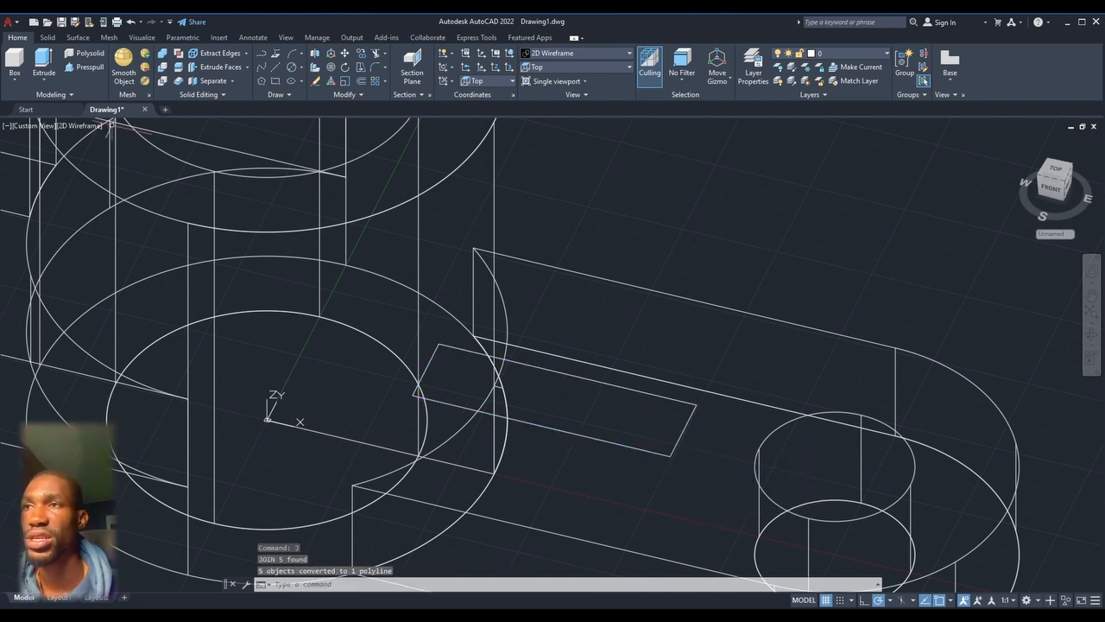
Step: Extrude the joined rib outline 45 mm up to the top of the cylinder
{"action": "left_click", "coordinate": [570, 431]}
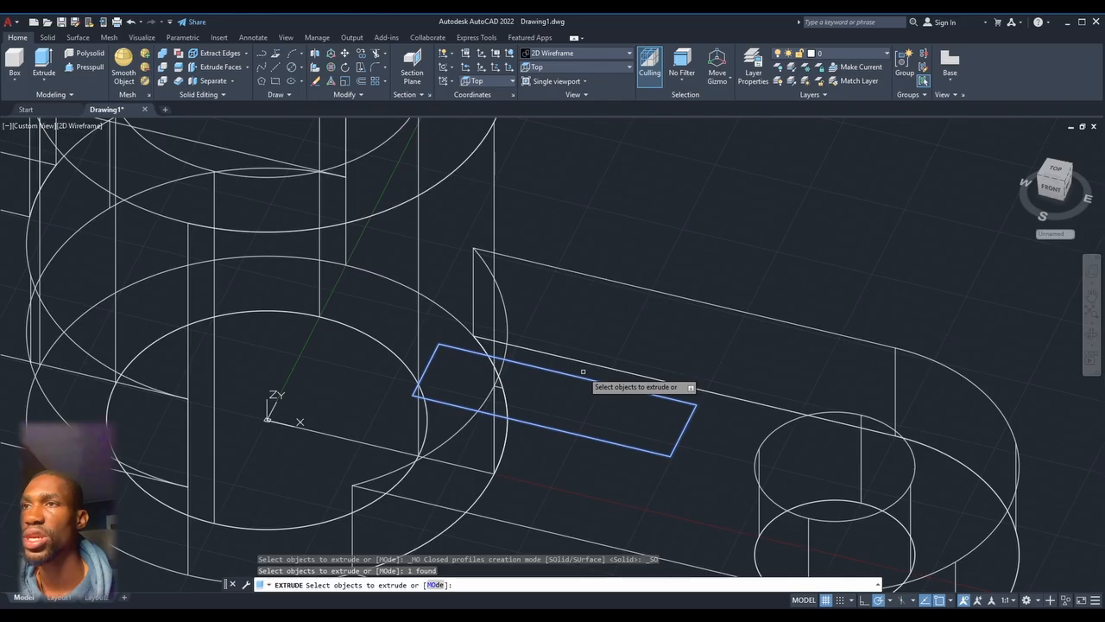
{"action": "key", "text": "Return"}
{"action": "scroll", "coordinate": [579, 354], "scroll_direction": "down", "scroll_amount": 5}
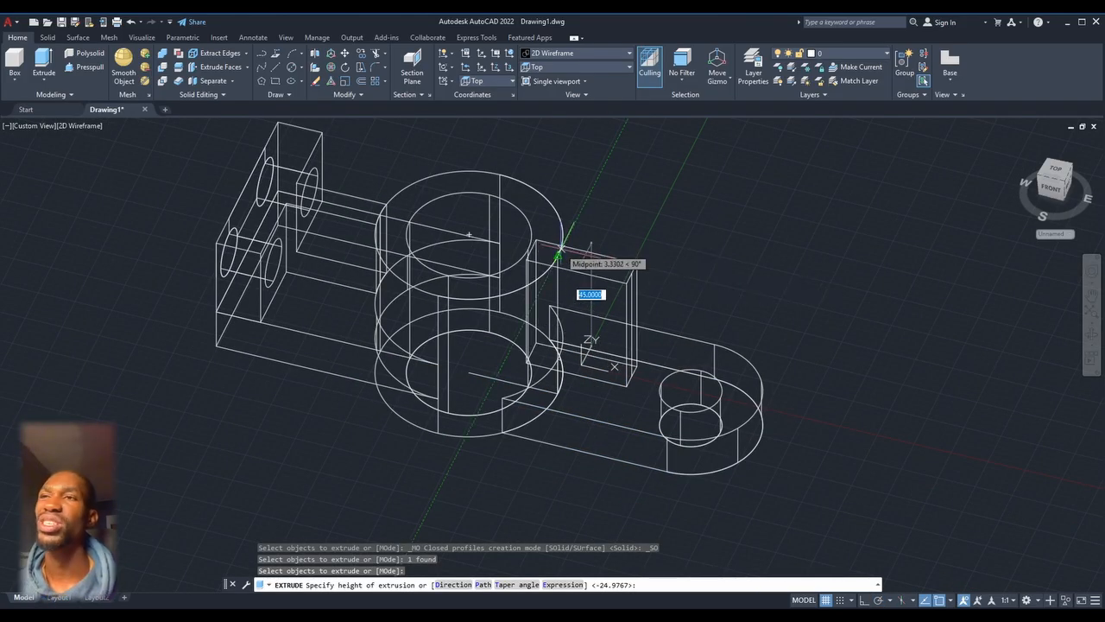
{"action": "left_click", "coordinate": [556, 256]}
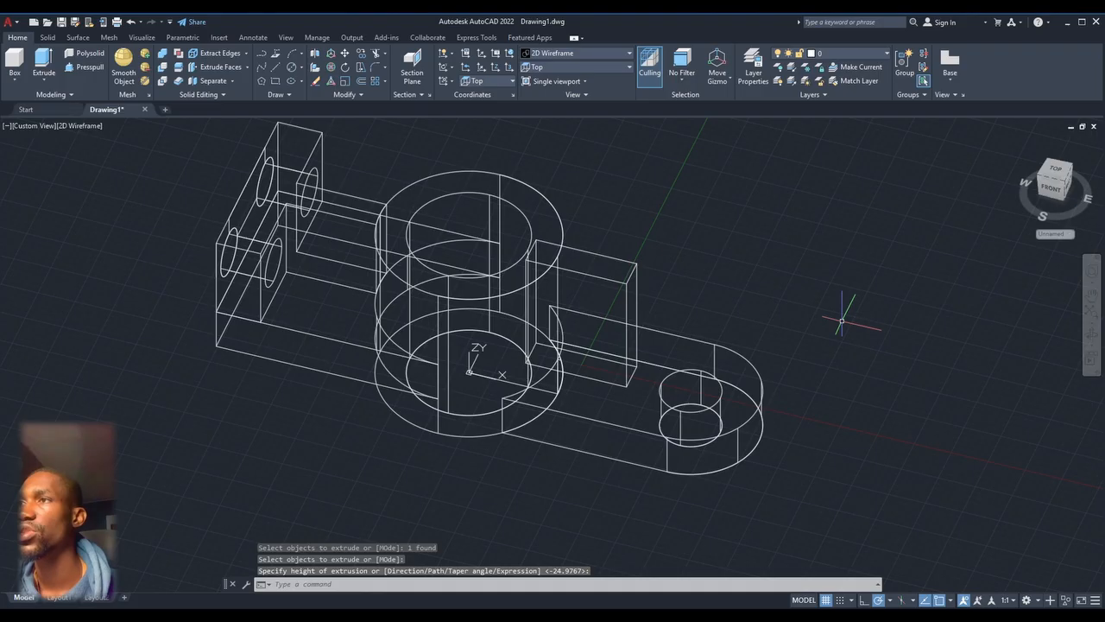
Step: Restore the Shades of Gray visual style and orbit the bracket to see the rib block from higher above
{"action": "left_click", "coordinate": [77, 126]}
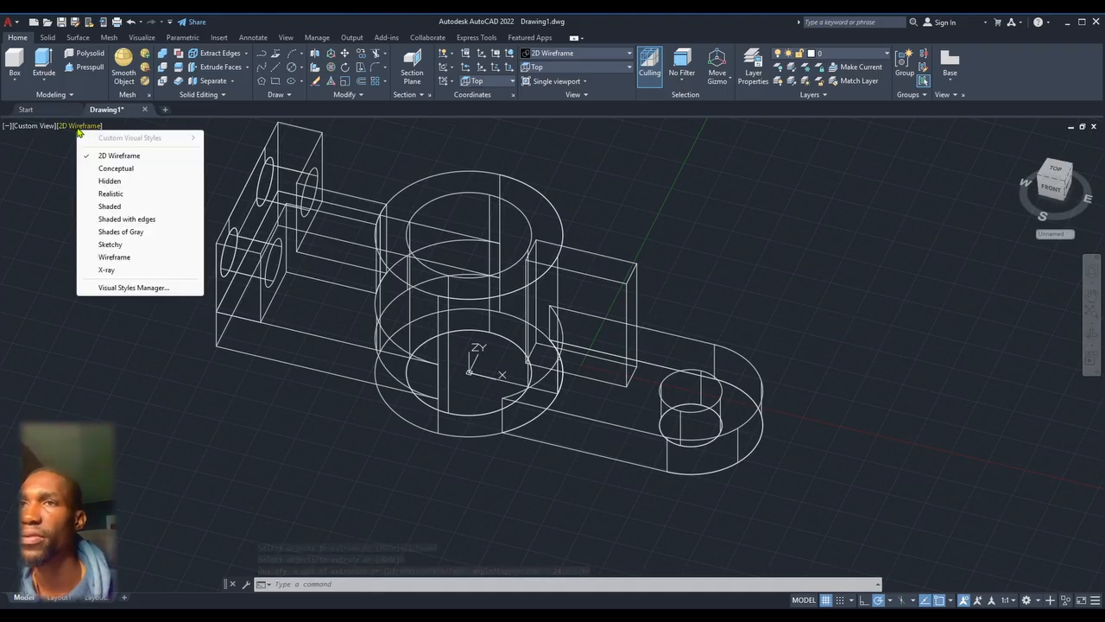
{"action": "left_click", "coordinate": [121, 231]}
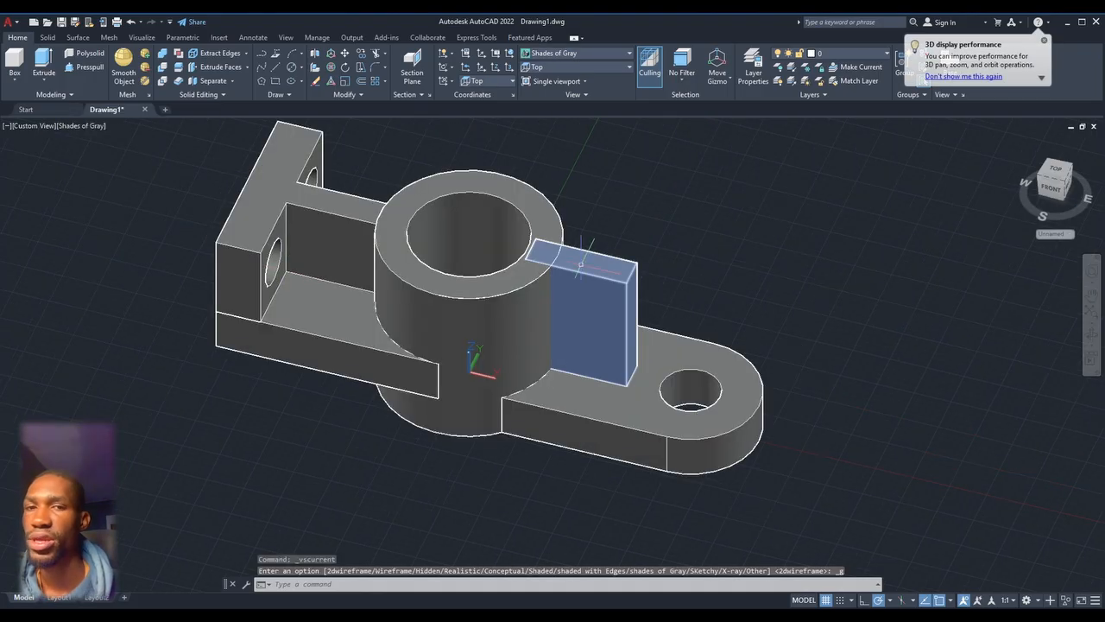
{"action": "left_click", "coordinate": [1092, 335]}
{"action": "left_click_drag", "start_coordinate": [690, 275], "coordinate": [704, 245]}
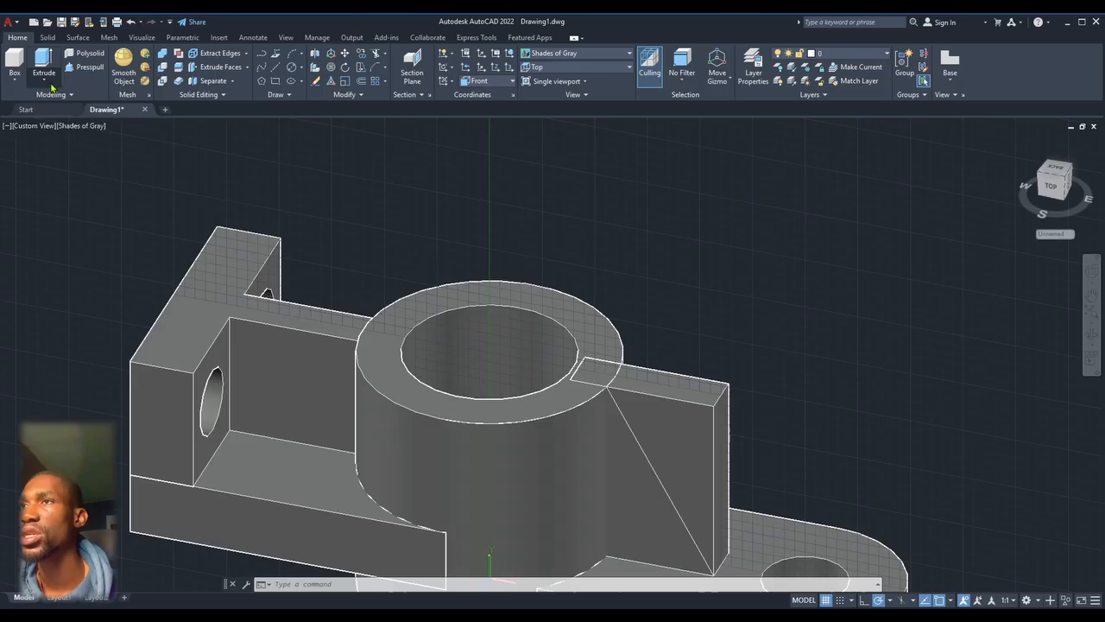
{"action": "left_click", "coordinate": [44, 80]}
{"action": "left_click", "coordinate": [47, 37]}
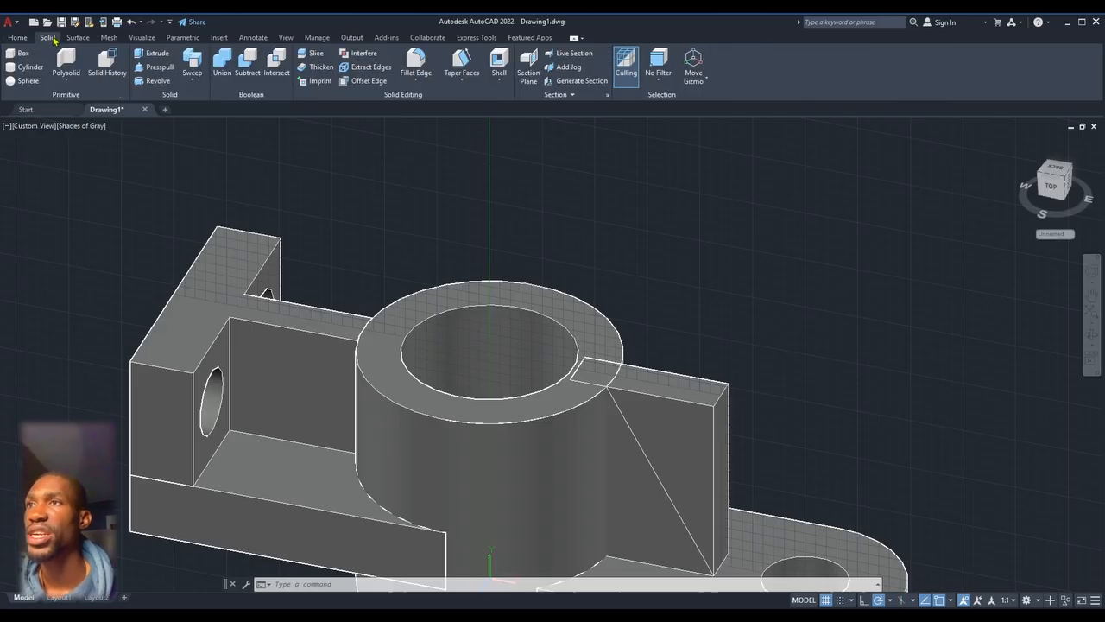
{"action": "left_click", "coordinate": [455, 83]}
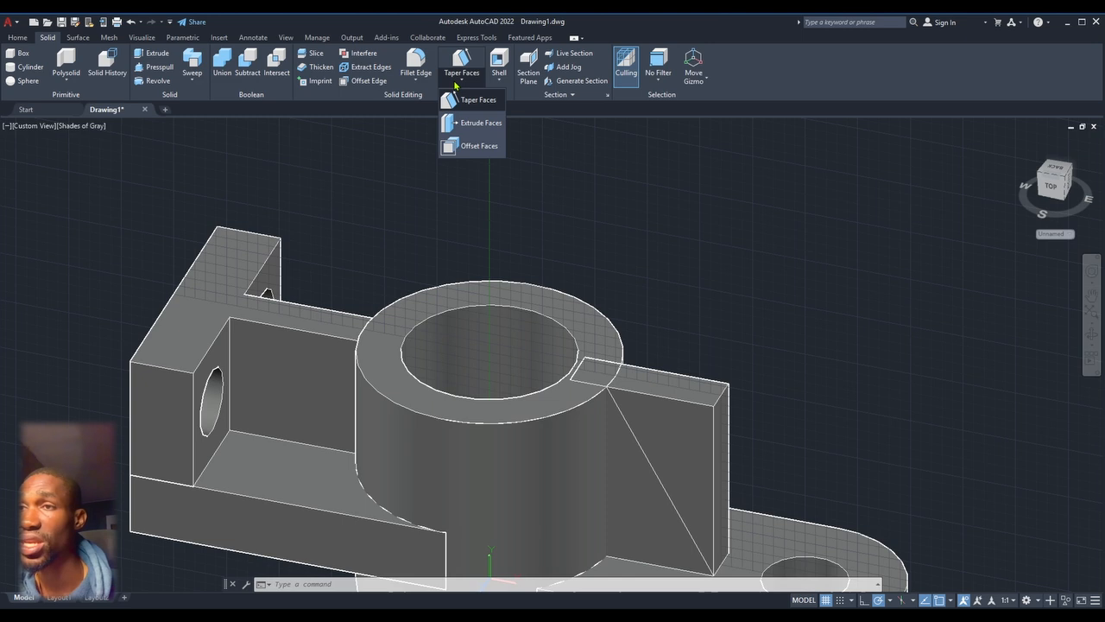
Step: Chamfer the rib block's top outer edge with distances of 45 and 25 mm to form the sloped rib
{"action": "left_click", "coordinate": [415, 79]}
{"action": "left_click", "coordinate": [412, 122]}
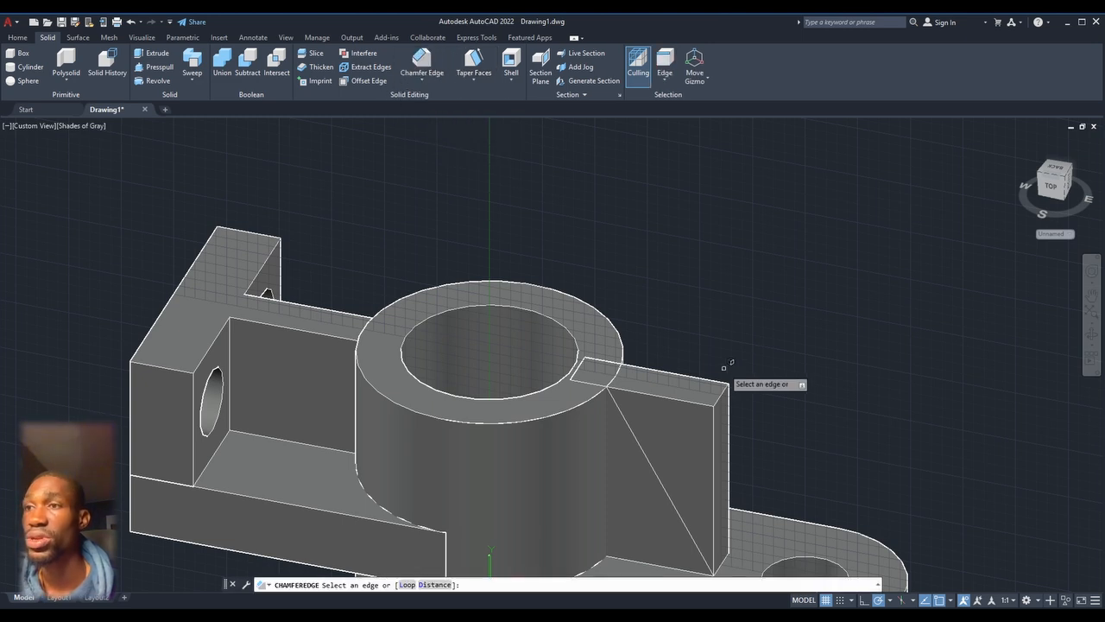
{"action": "left_click", "coordinate": [724, 396]}
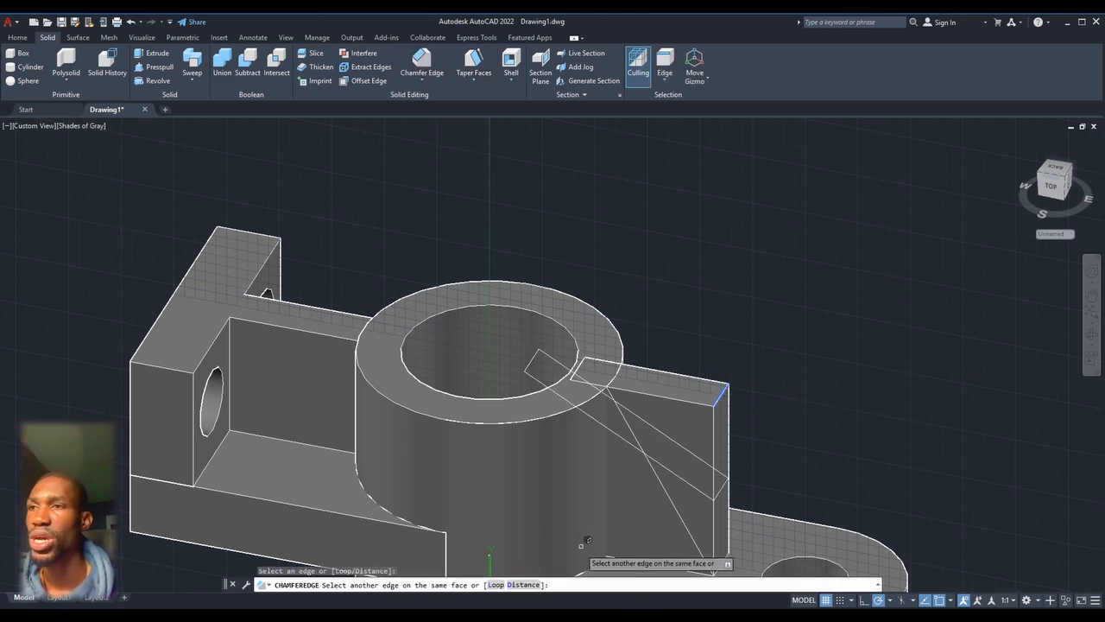
{"action": "left_click", "coordinate": [523, 585]}
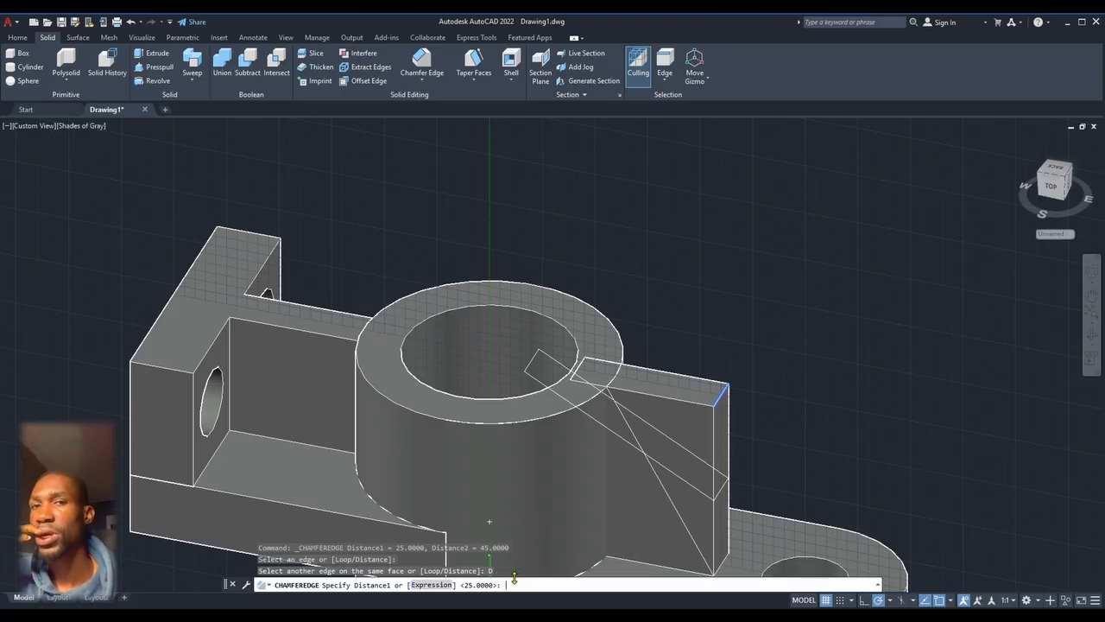
{"action": "type", "text": "45"}
{"action": "key", "text": "Return"}
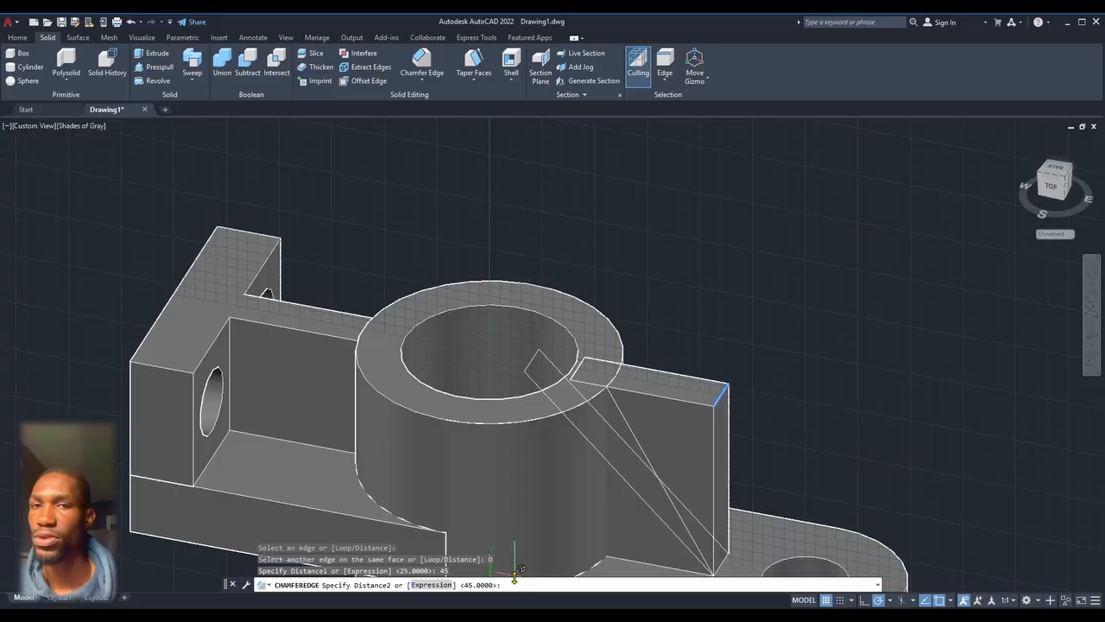
{"action": "type", "text": "25"}
{"action": "key", "text": "Return"}
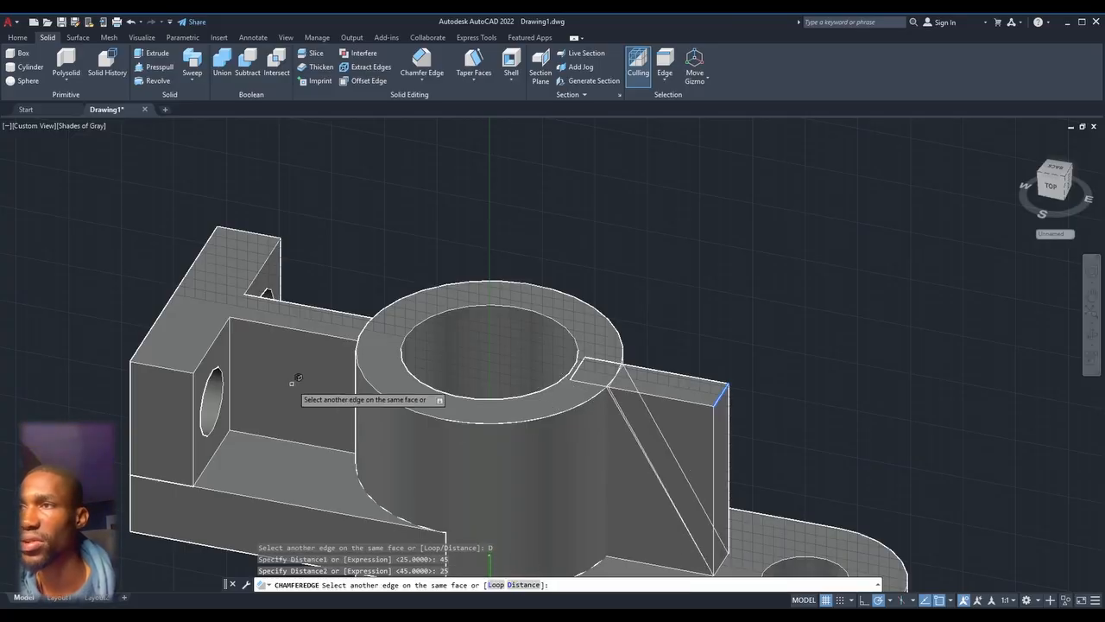
{"action": "key", "text": "Return"}
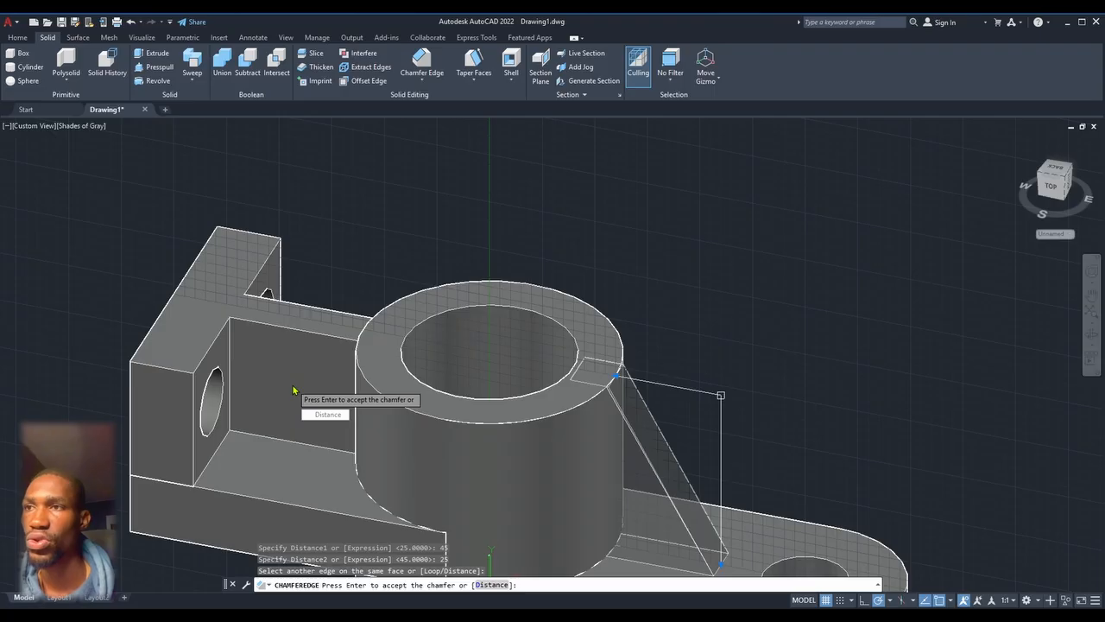
{"action": "key", "text": "Return"}
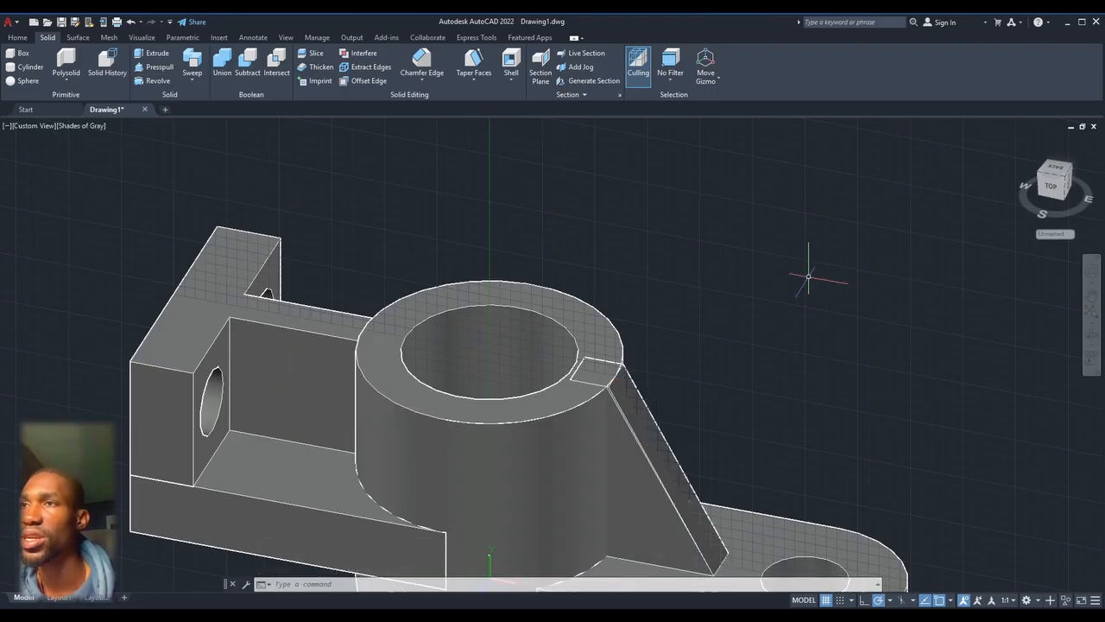
Step: Erase the leftover diagonal guide line beside the rib's sloped edge
{"action": "scroll", "coordinate": [566, 345], "scroll_direction": "down", "scroll_amount": 2}
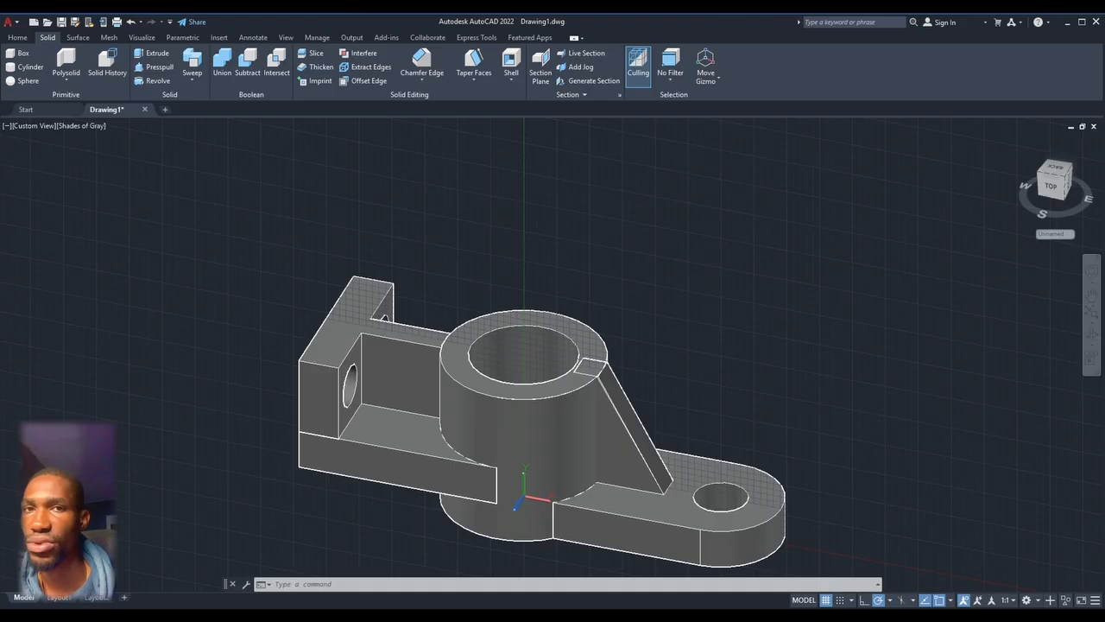
{"action": "double_click", "coordinate": [739, 375]}
{"action": "left_click", "coordinate": [1092, 336]}
{"action": "left_click_drag", "start_coordinate": [694, 397], "coordinate": [613, 382]}
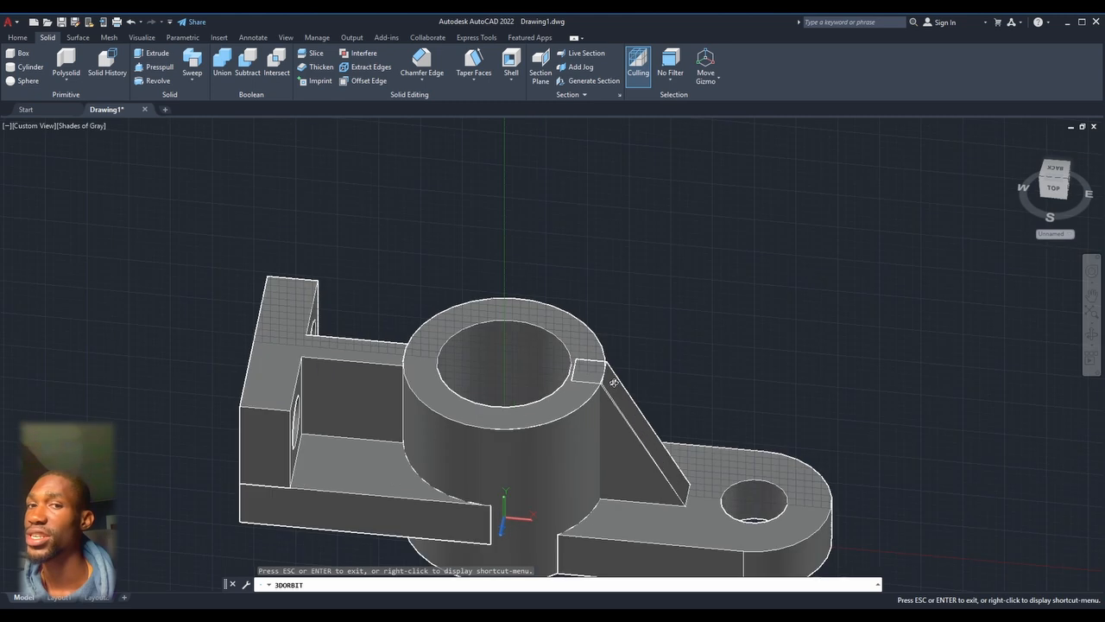
{"action": "scroll", "coordinate": [613, 383], "scroll_direction": "up", "scroll_amount": 5}
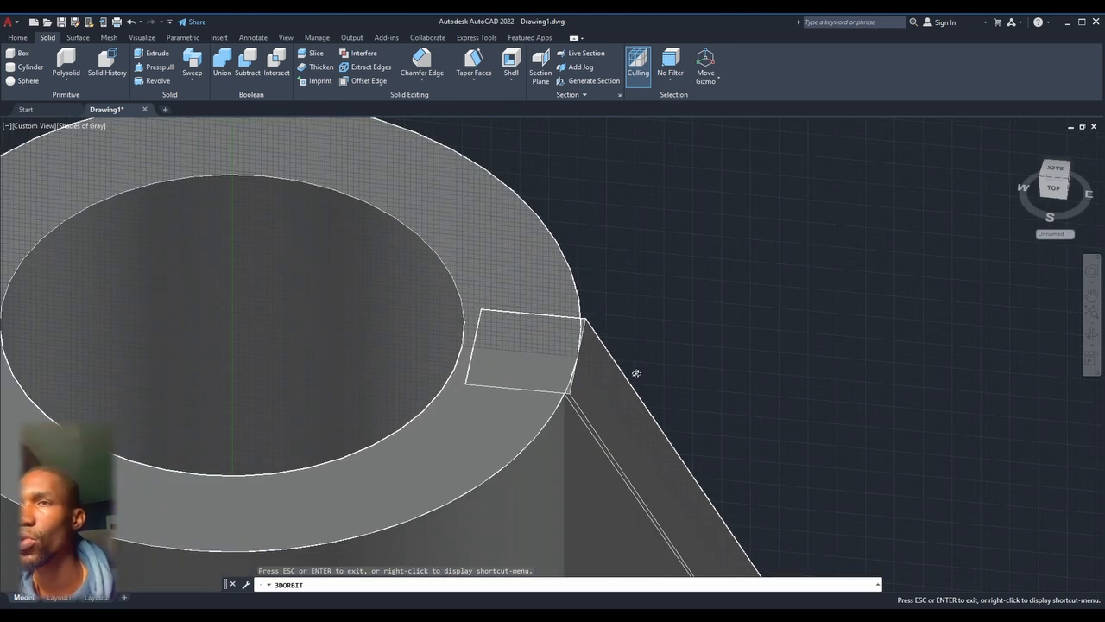
{"action": "key", "text": "Escape"}
{"action": "left_click", "coordinate": [577, 408]}
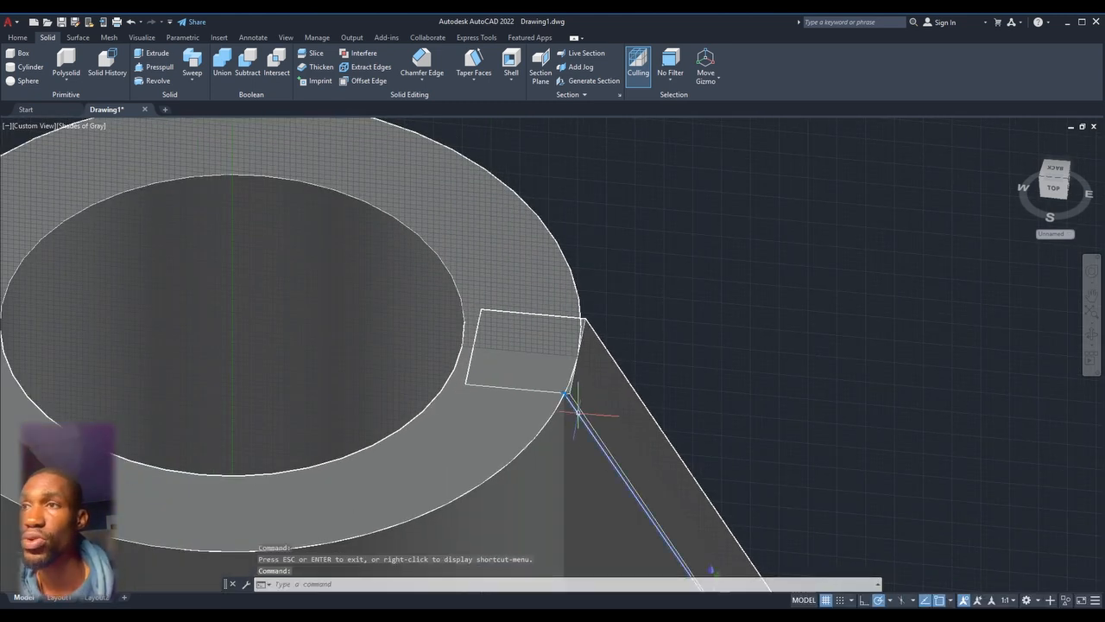
{"action": "key", "text": "Delete"}
{"action": "scroll", "coordinate": [576, 405], "scroll_direction": "up", "scroll_amount": 2}
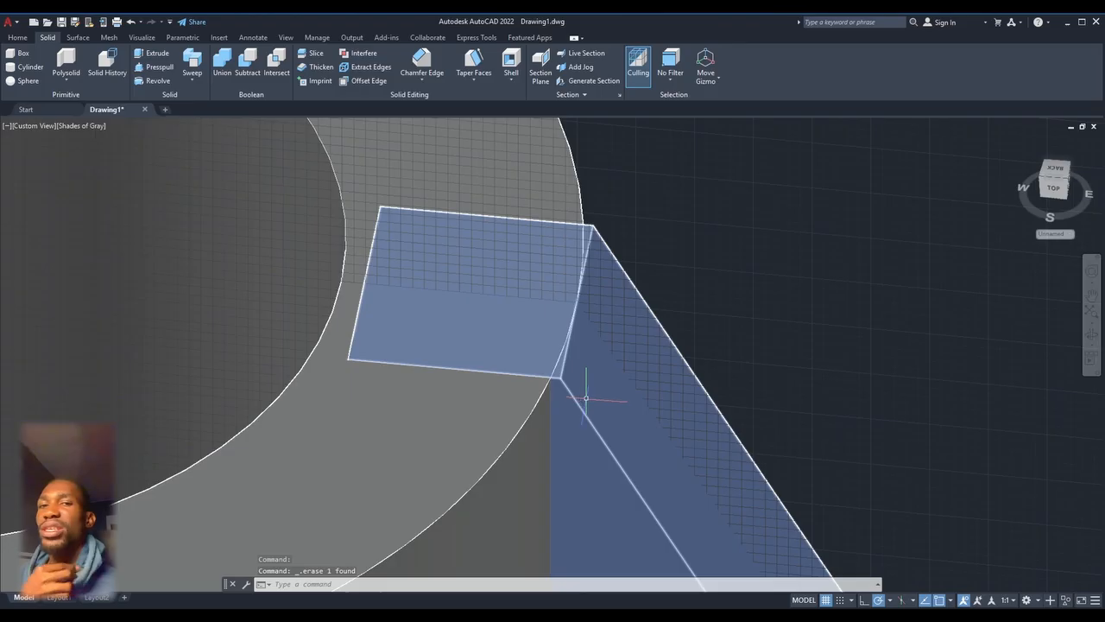
Step: Union all the bracket's solids, including the cylinder, base arms, upright plate and rib, into a single solid
{"action": "scroll", "coordinate": [582, 394], "scroll_direction": "down", "scroll_amount": 8}
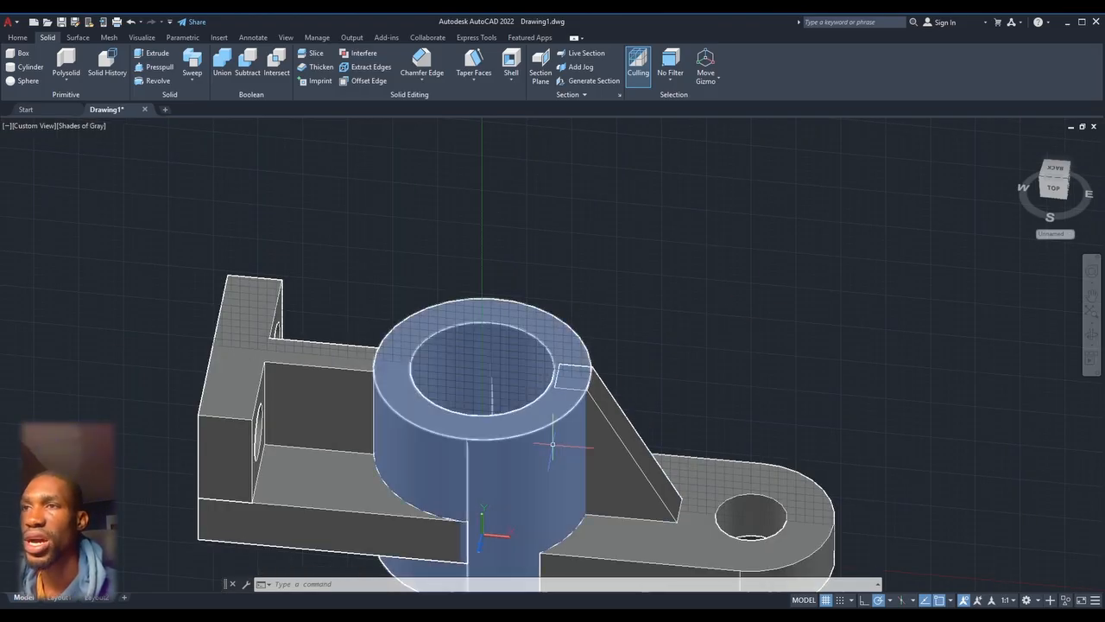
{"action": "scroll", "coordinate": [645, 384], "scroll_direction": "down", "scroll_amount": 5}
{"action": "left_click", "coordinate": [809, 296]}
{"action": "left_click", "coordinate": [427, 520]}
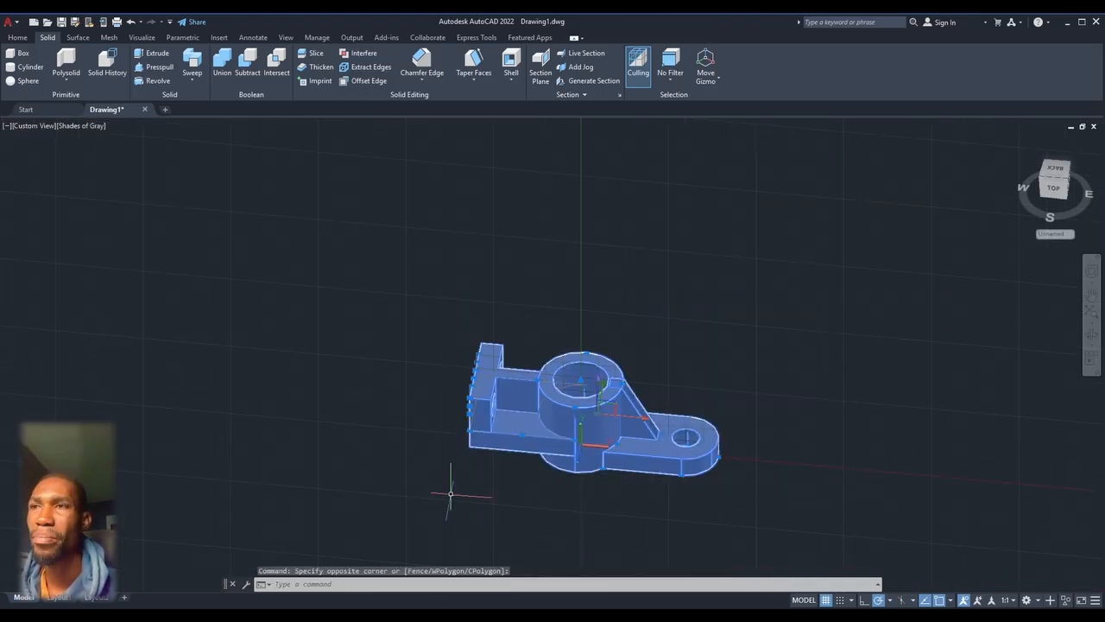
{"action": "type", "text": "UN"}
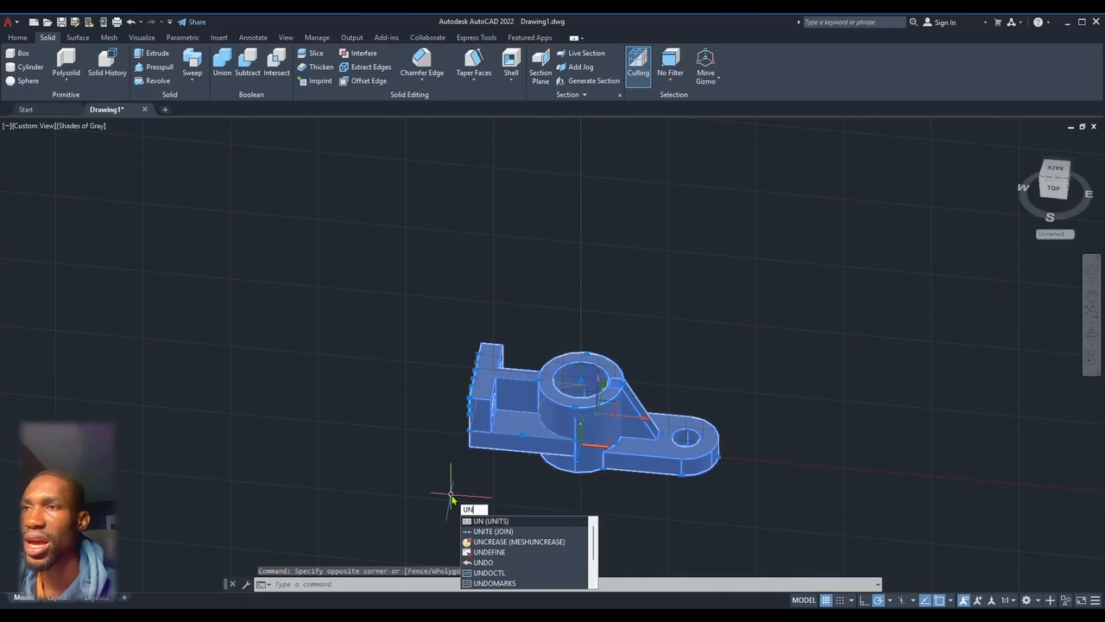
{"action": "type", "text": "IO"}
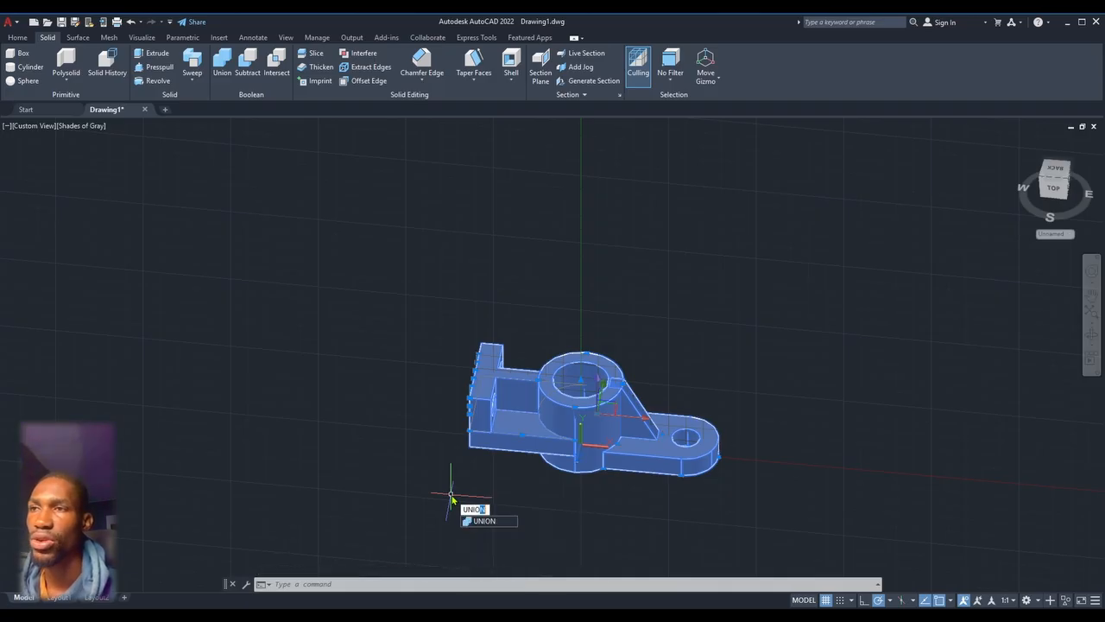
{"action": "key", "text": "Return"}
{"action": "left_click", "coordinate": [748, 320]}
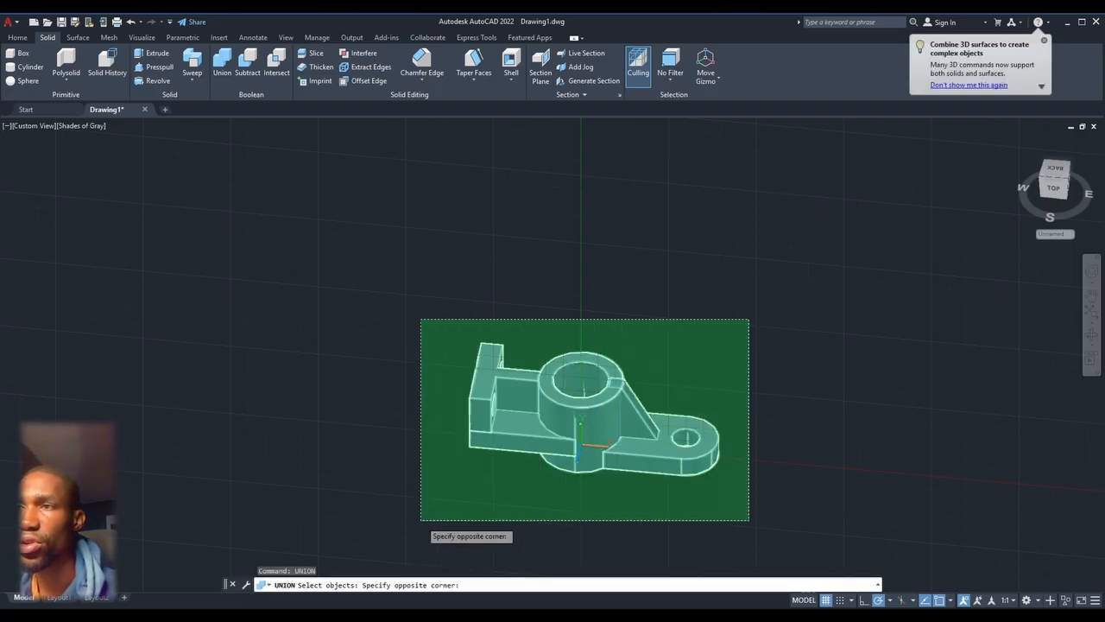
{"action": "left_click", "coordinate": [420, 519]}
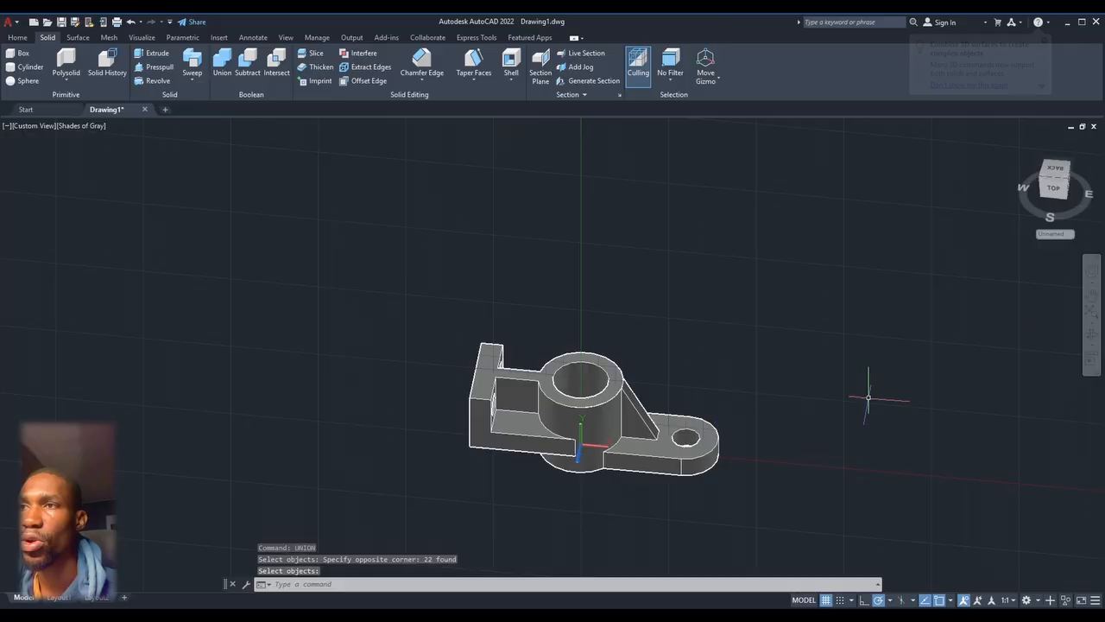
Step: Orbit the united bracket to an isometric-like angle and inspect its overall shape
{"action": "left_click", "coordinate": [1091, 336]}
{"action": "left_click_drag", "start_coordinate": [778, 424], "coordinate": [597, 417]}
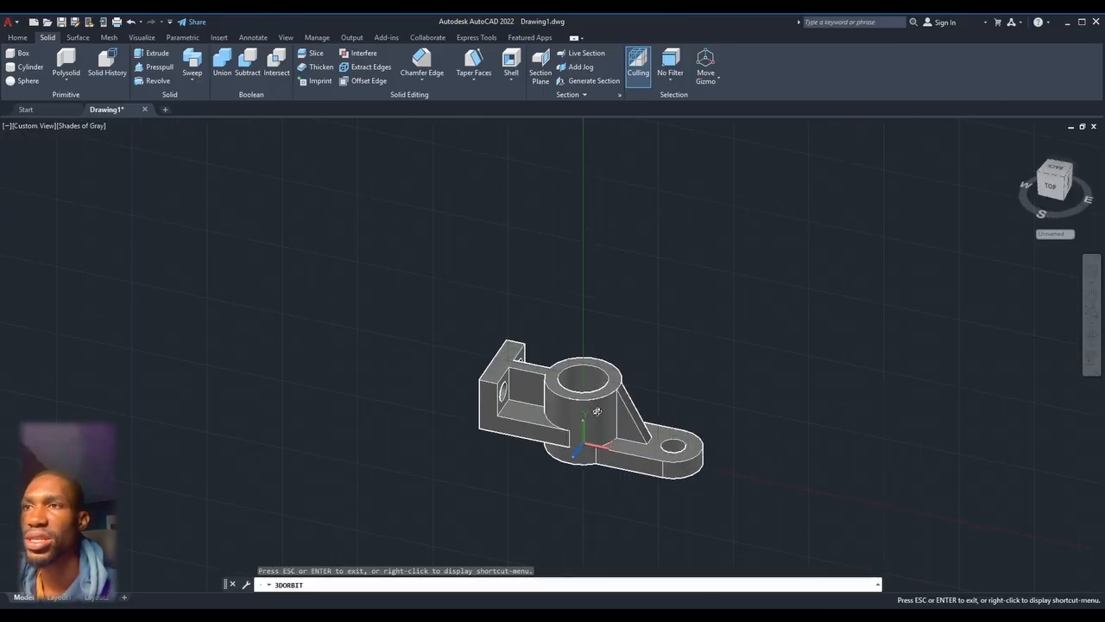
{"action": "scroll", "coordinate": [634, 398], "scroll_direction": "up", "scroll_amount": 2}
{"action": "left_click_drag", "start_coordinate": [717, 380], "coordinate": [659, 377]}
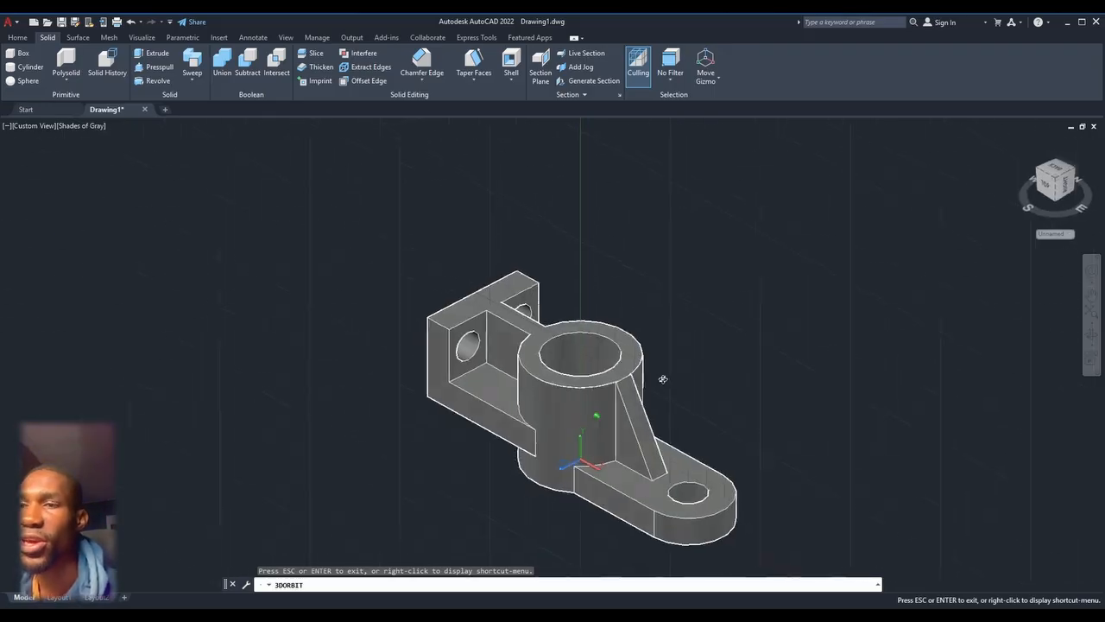
{"action": "key", "text": "Escape"}
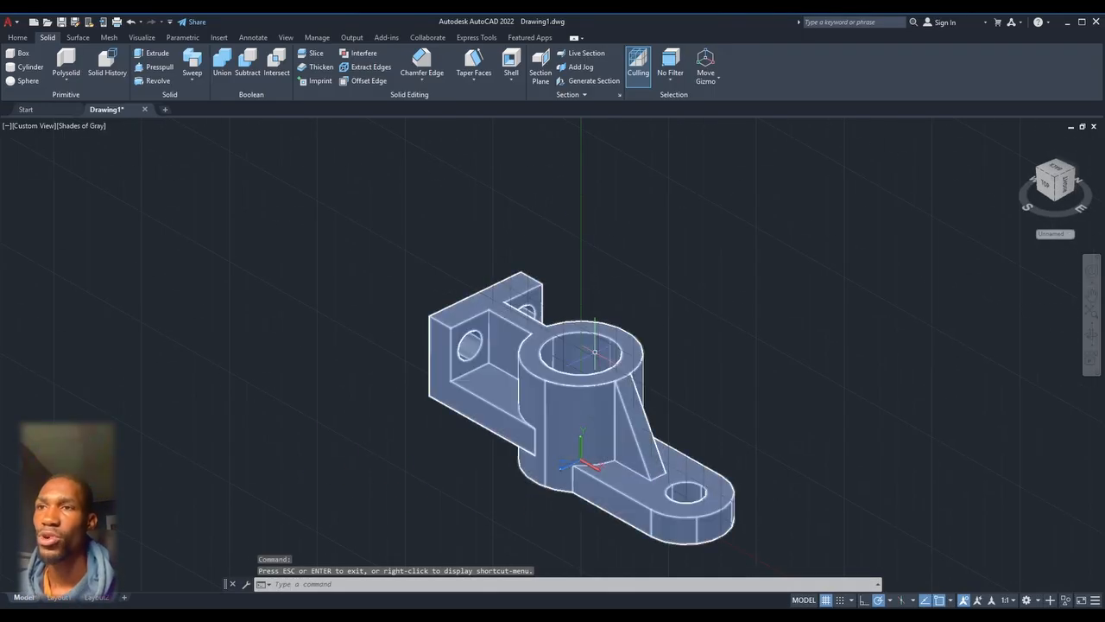